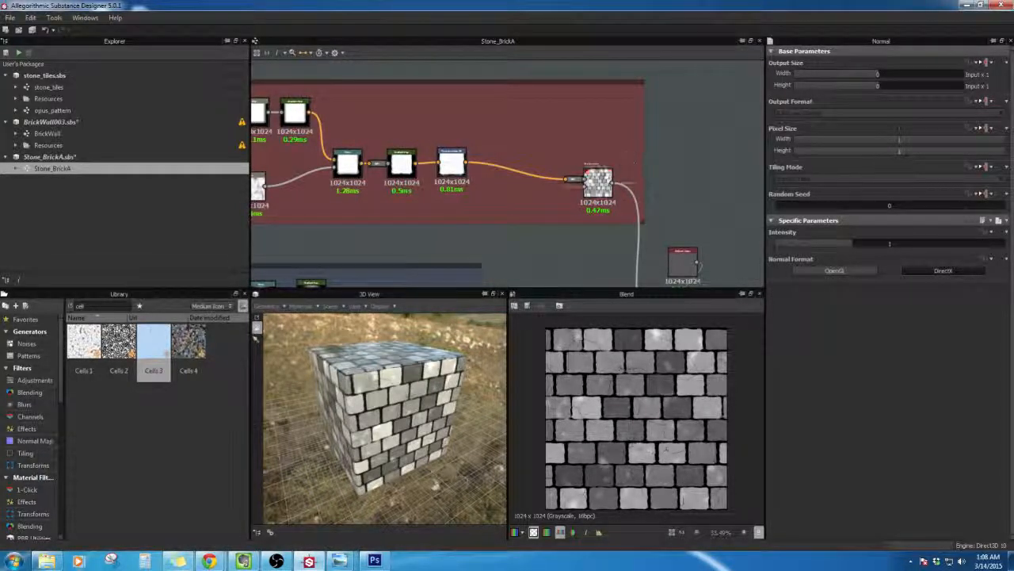
pyautogui.moveTo(539, 255); pyautogui.dragTo(493, 136, button='middle')
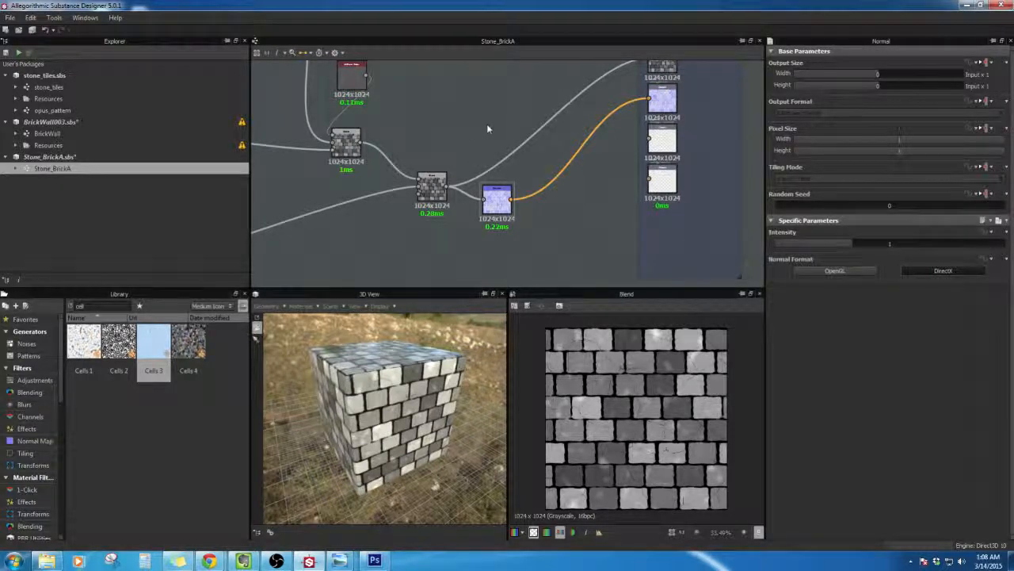
pyautogui.moveTo(456, 101); pyautogui.dragTo(479, 139, button='middle')
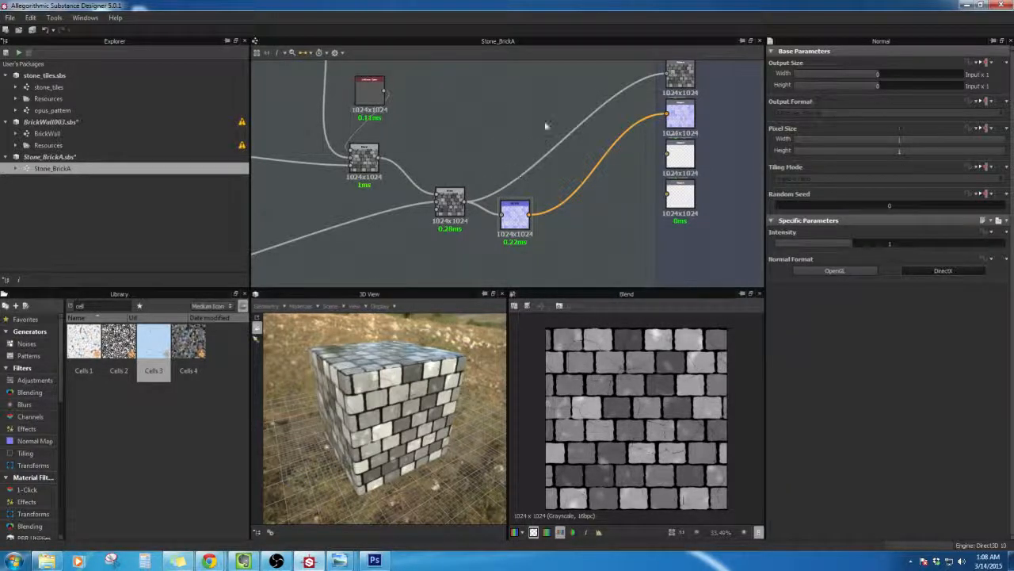
pyautogui.moveTo(405, 226); pyautogui.dragTo(699, 175, button='middle')
pyautogui.moveTo(582, 229); pyautogui.dragTo(366, 209, button='middle')
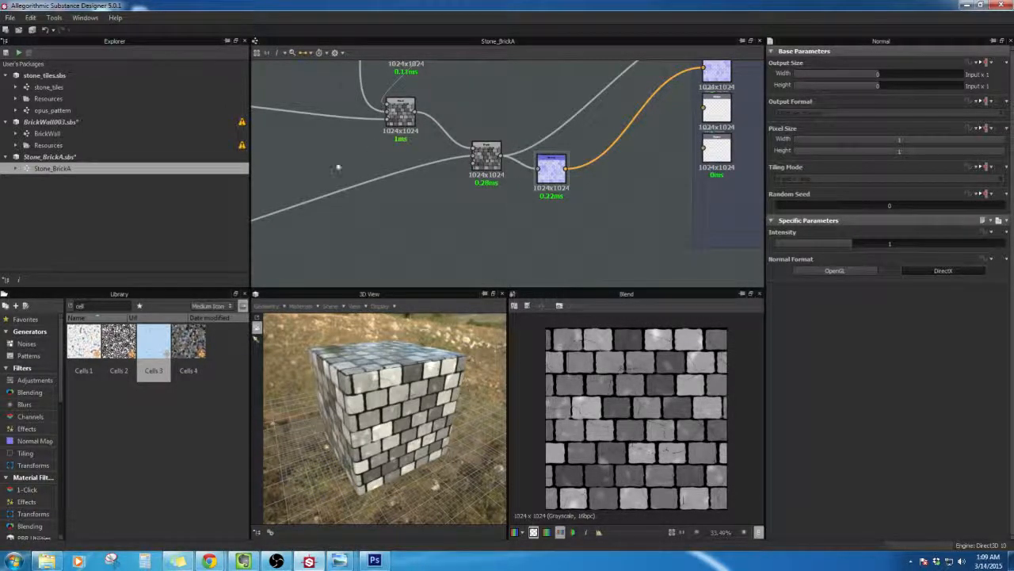
pyautogui.moveTo(374, 181); pyautogui.dragTo(405, 198, button='middle')
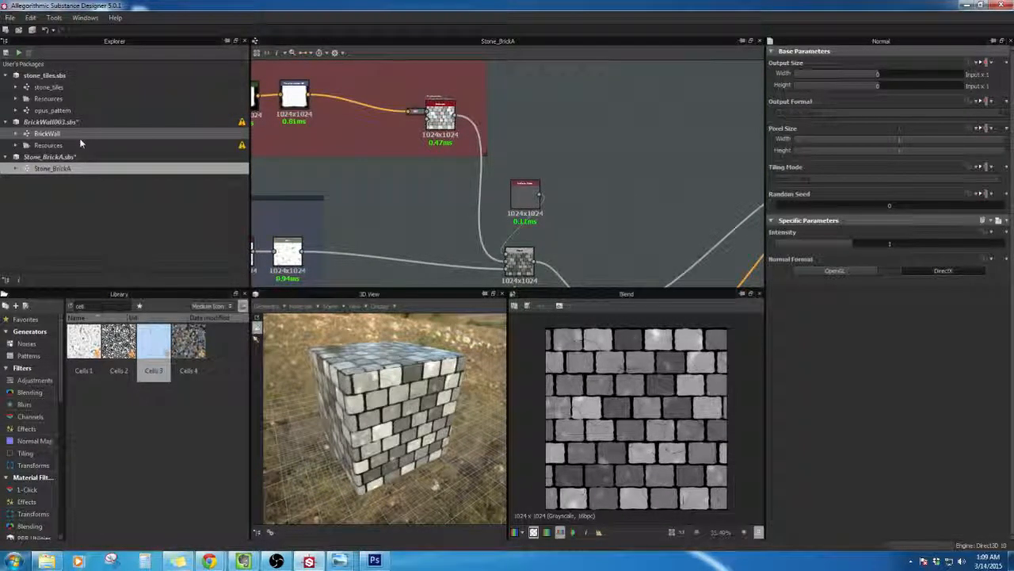
# Step: Open the stone_tiles graph and find the node chain in its cracks frame
pyautogui.doubleClick(76, 90)
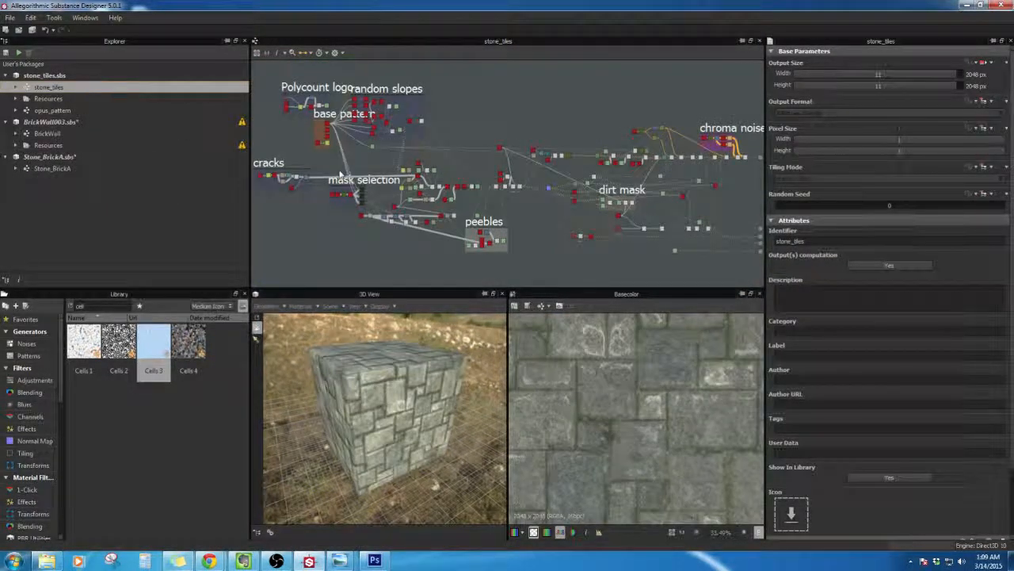
pyautogui.moveTo(412, 216); pyautogui.dragTo(580, 226, button='middle')
pyautogui.scroll(6, 458, 221)
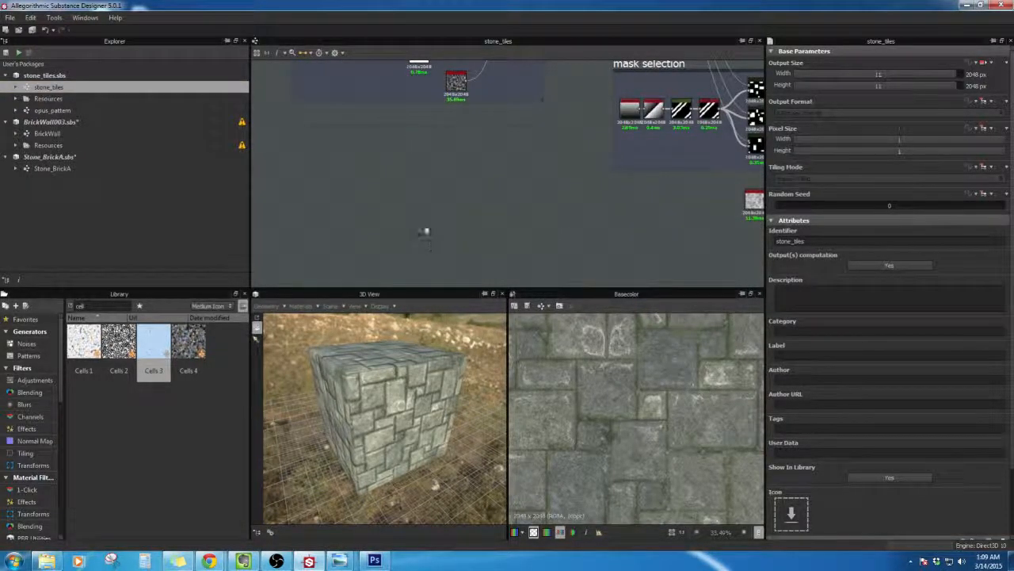
pyautogui.moveTo(399, 108); pyautogui.dragTo(403, 245, button='middle')
pyautogui.scroll(3, 399, 236)
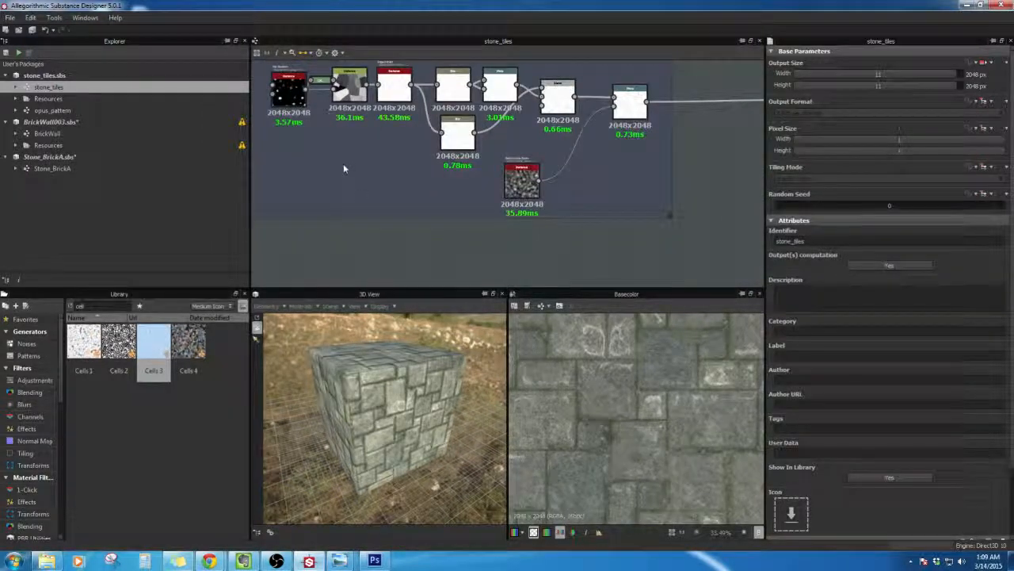
pyautogui.scroll(3, 372, 212)
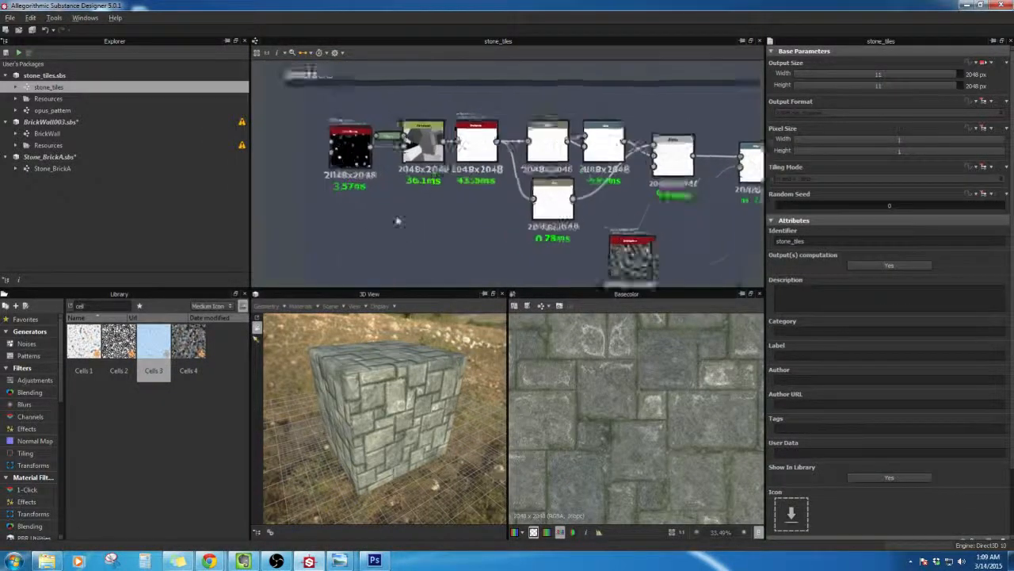
# Step: Preview the Tile Random, Distance and Edge Detect nodes in the cracks frame to compare their outputs
pyautogui.doubleClick(428, 119)
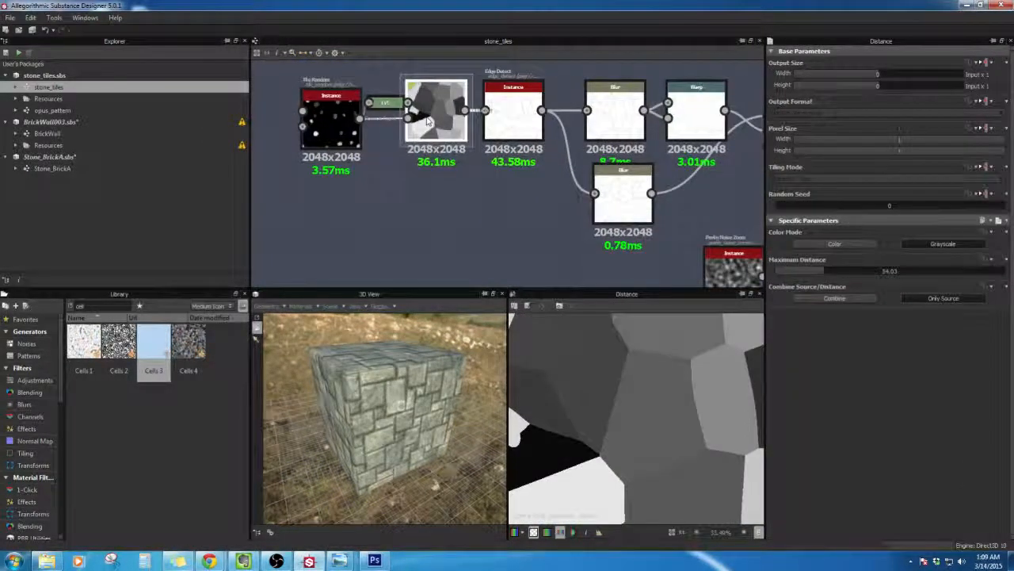
pyautogui.doubleClick(320, 131)
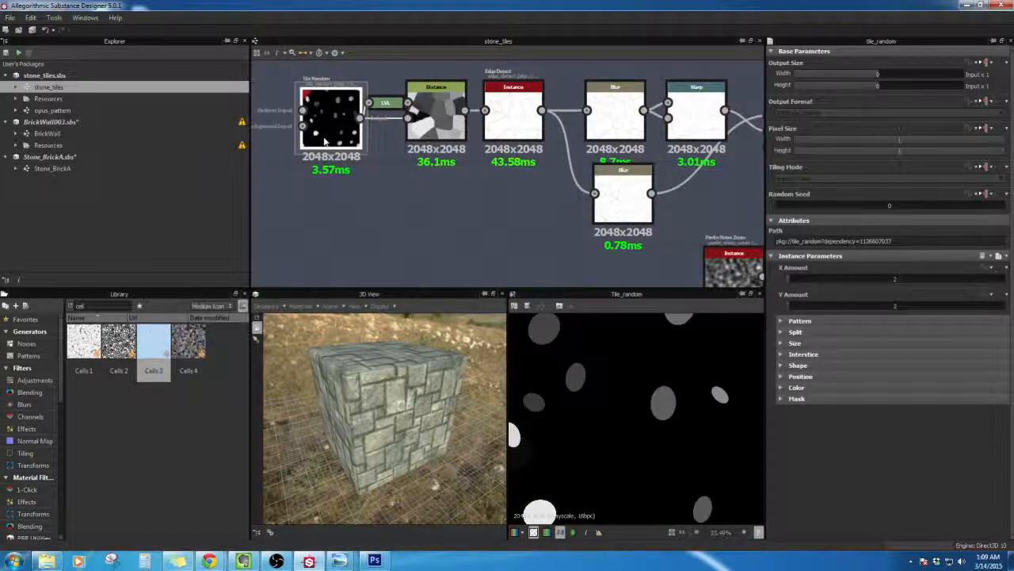
pyautogui.doubleClick(436, 135)
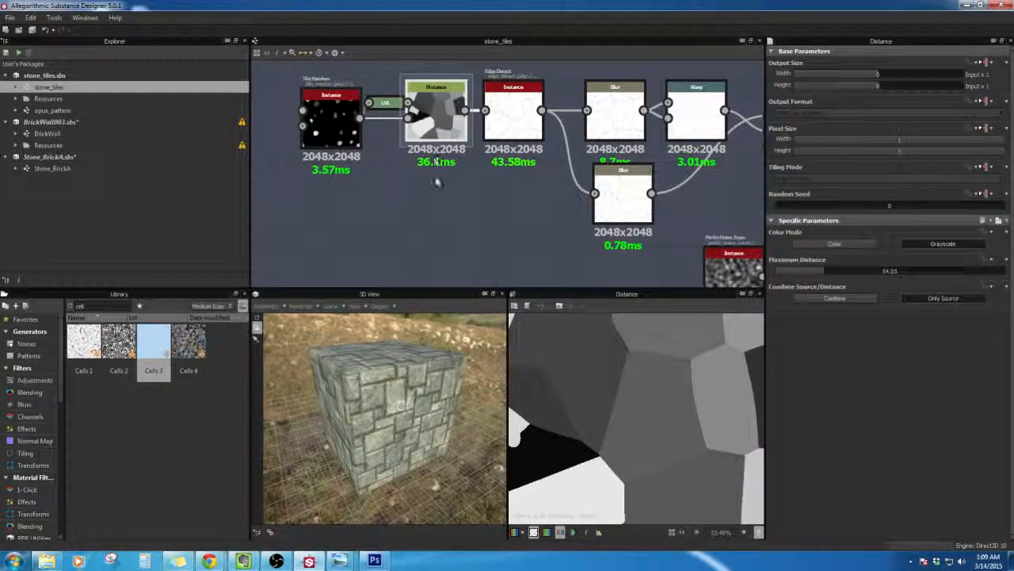
pyautogui.doubleClick(512, 119)
pyautogui.doubleClick(439, 133)
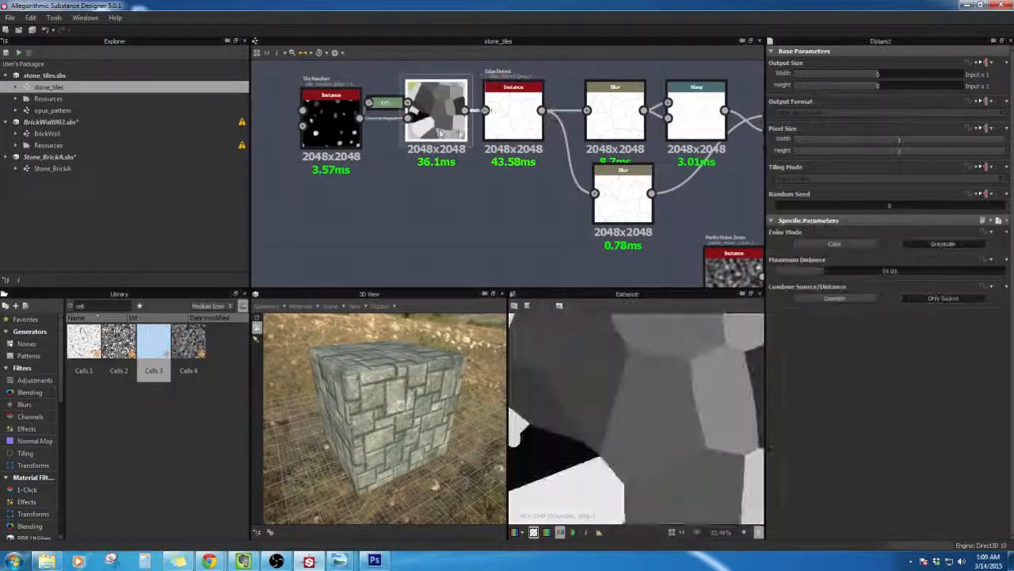
pyautogui.doubleClick(513, 118)
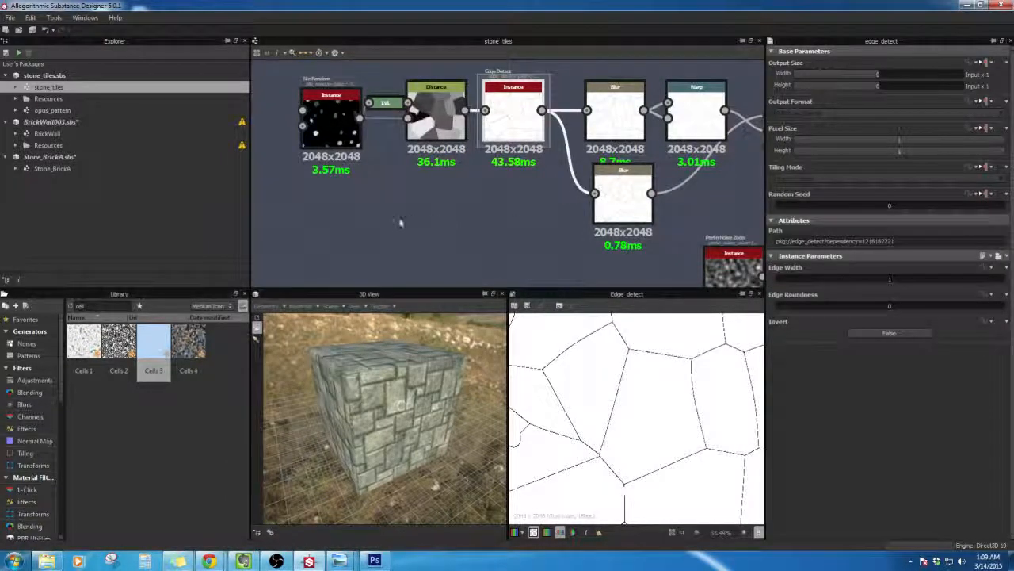
# Step: Preview both Blur nodes fed by Edge Detect and check their intensity settings
pyautogui.moveTo(535, 210); pyautogui.dragTo(401, 215, button='middle')
pyautogui.doubleClick(481, 133)
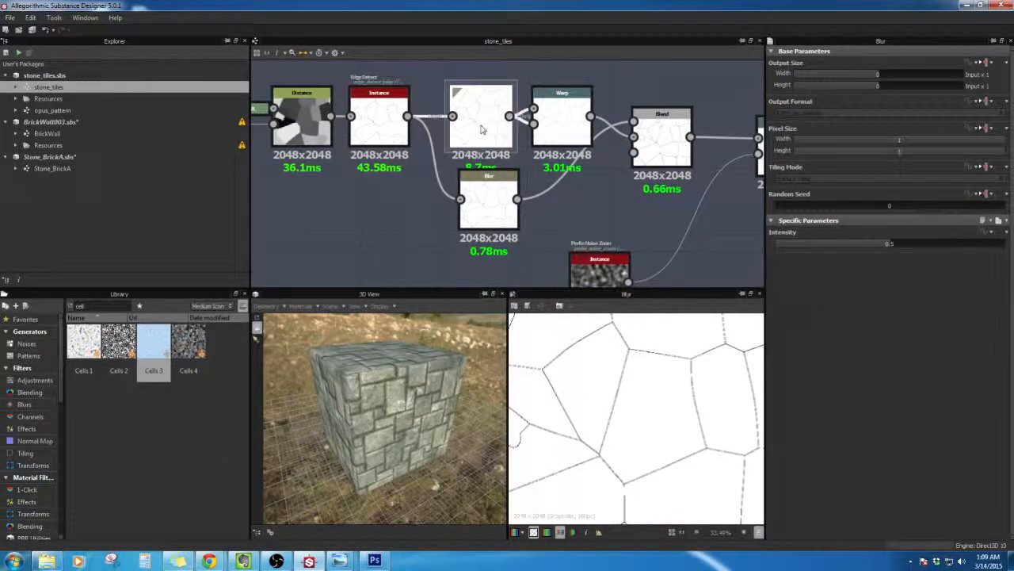
pyautogui.doubleClick(490, 209)
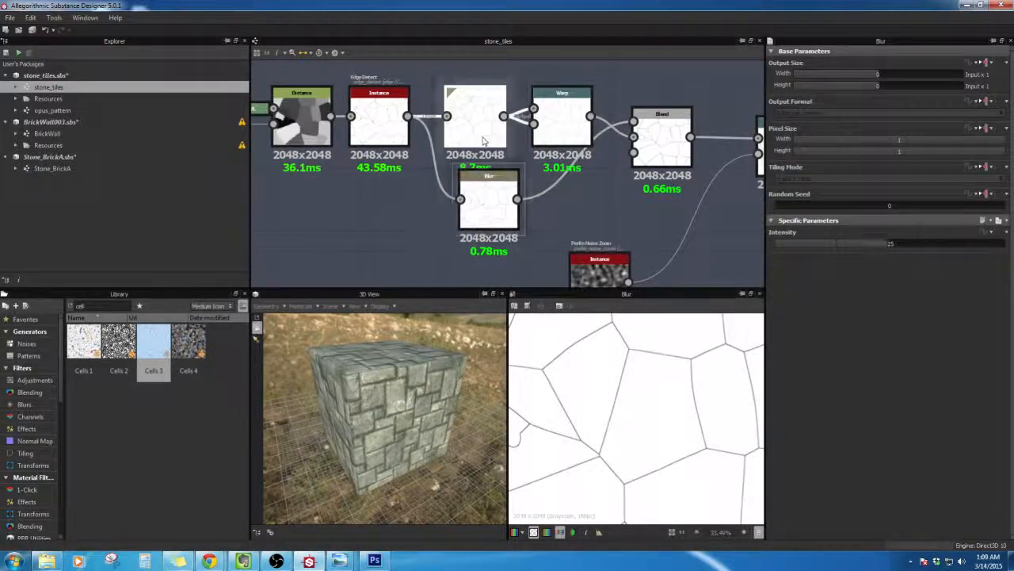
# Step: Move the first Warp node up, clear of the Blur and Blend nodes, and preview its output
pyautogui.moveTo(557, 139); pyautogui.dragTo(596, 107)
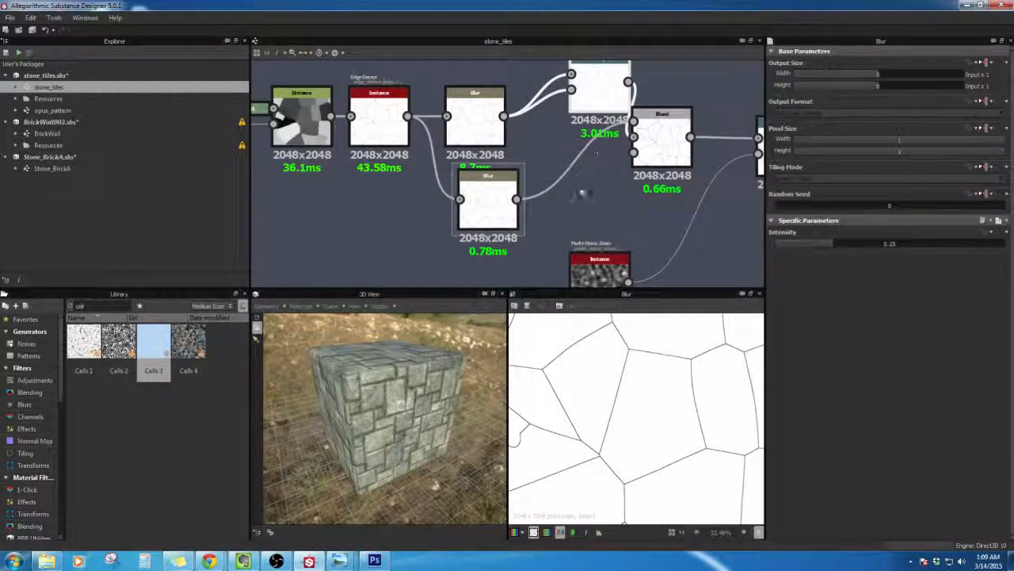
pyautogui.moveTo(589, 127); pyautogui.dragTo(575, 225, button='middle')
pyautogui.moveTo(575, 188); pyautogui.dragTo(554, 179)
pyautogui.click(554, 178)
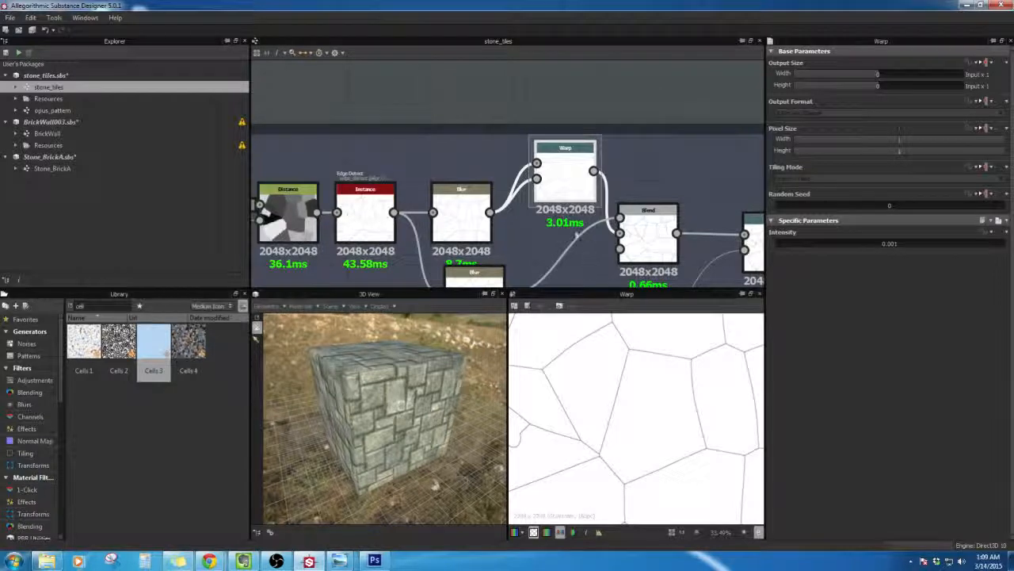
# Step: Compare the upper Blur output with the first Warp output, and preview the Blend node combining the warped and blurred cracks
pyautogui.moveTo(576, 230); pyautogui.dragTo(517, 187, button='middle')
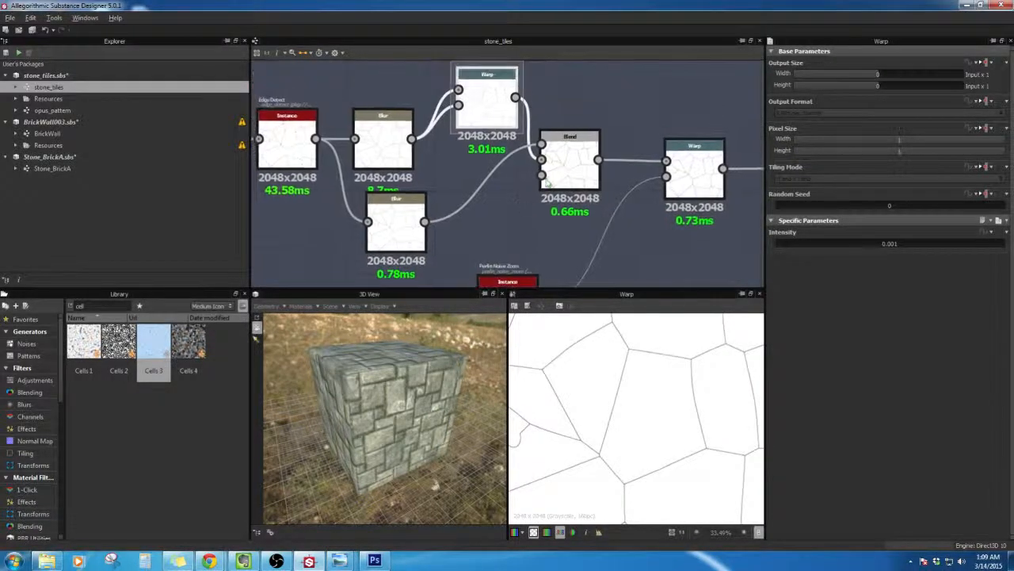
pyautogui.click(561, 167)
pyautogui.click(483, 99)
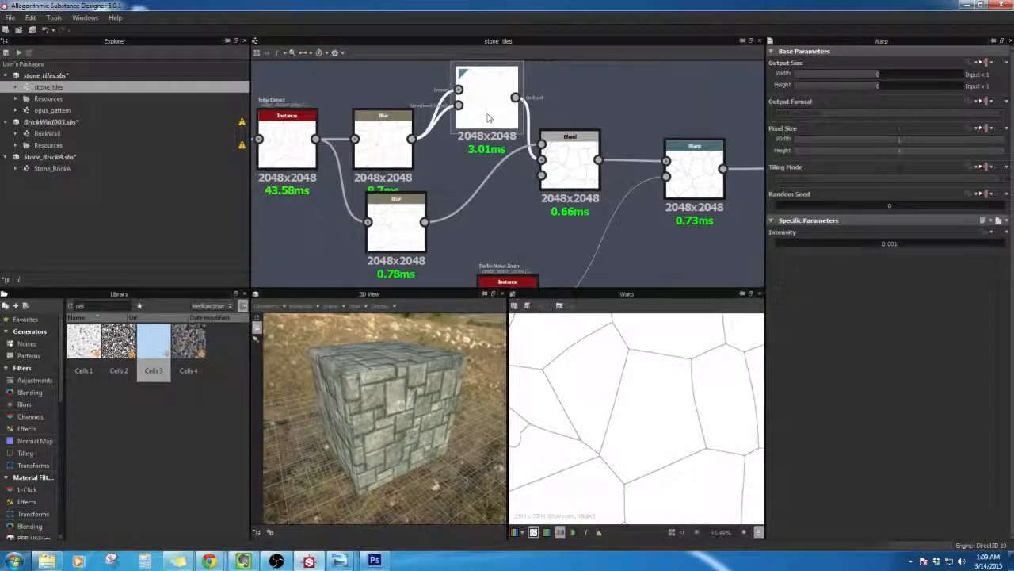
pyautogui.doubleClick(388, 142)
pyautogui.click(445, 135)
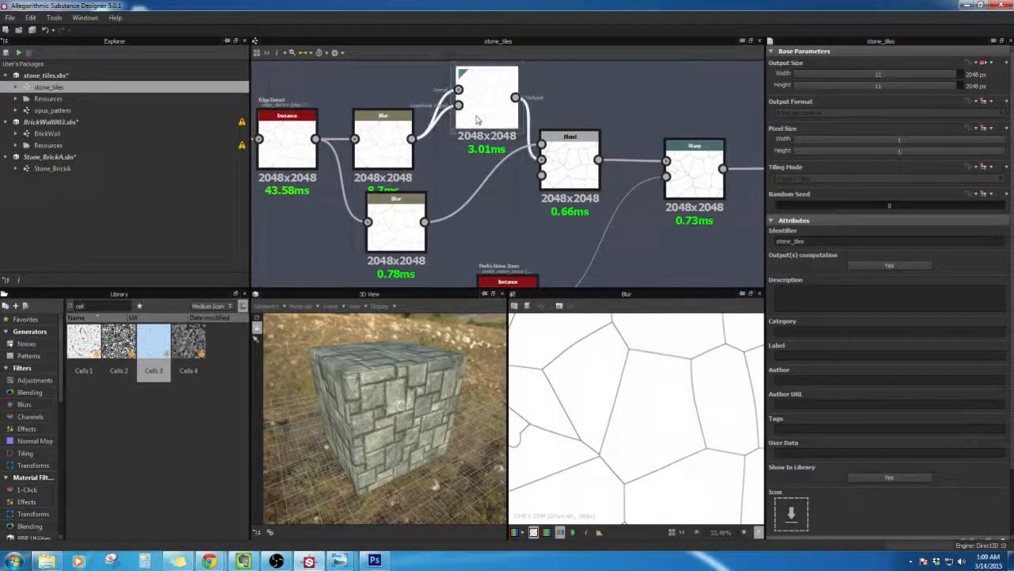
pyautogui.doubleClick(477, 120)
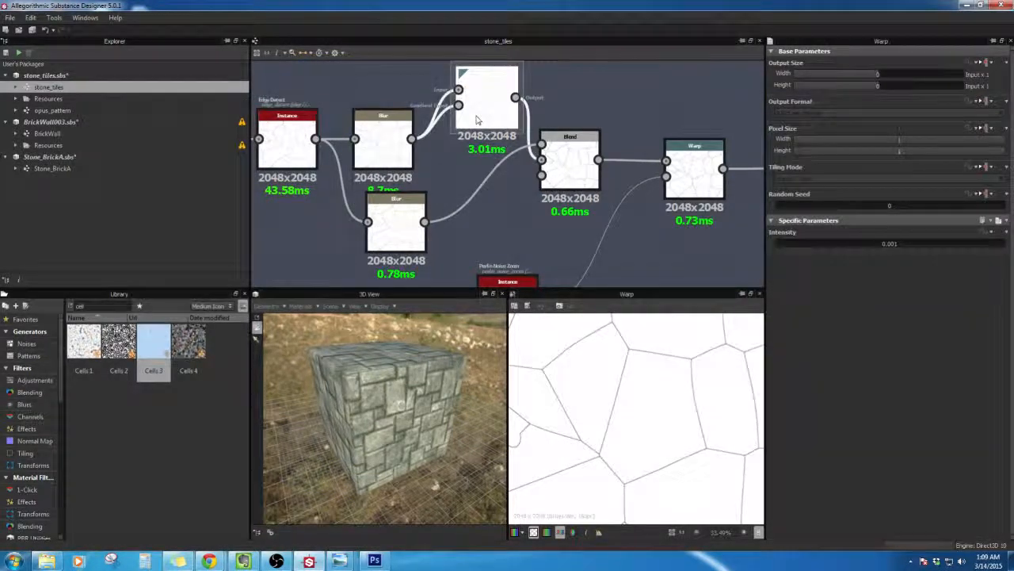
pyautogui.doubleClick(569, 161)
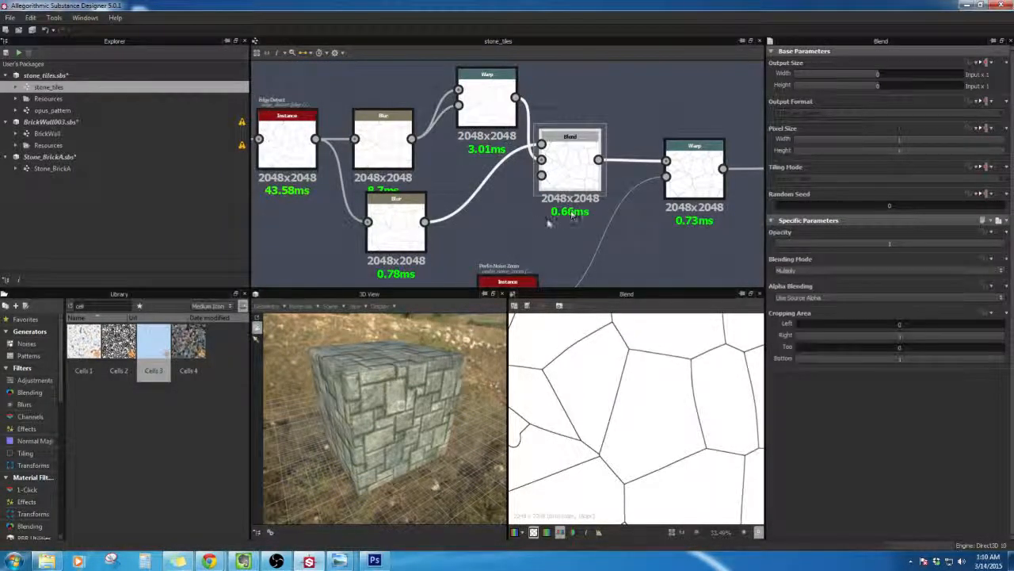
# Step: Compare the cracks Blend with the final Warp node and examine the Perlin Noise Zoom that drives the distortion
pyautogui.moveTo(539, 176); pyautogui.dragTo(486, 194, button='middle')
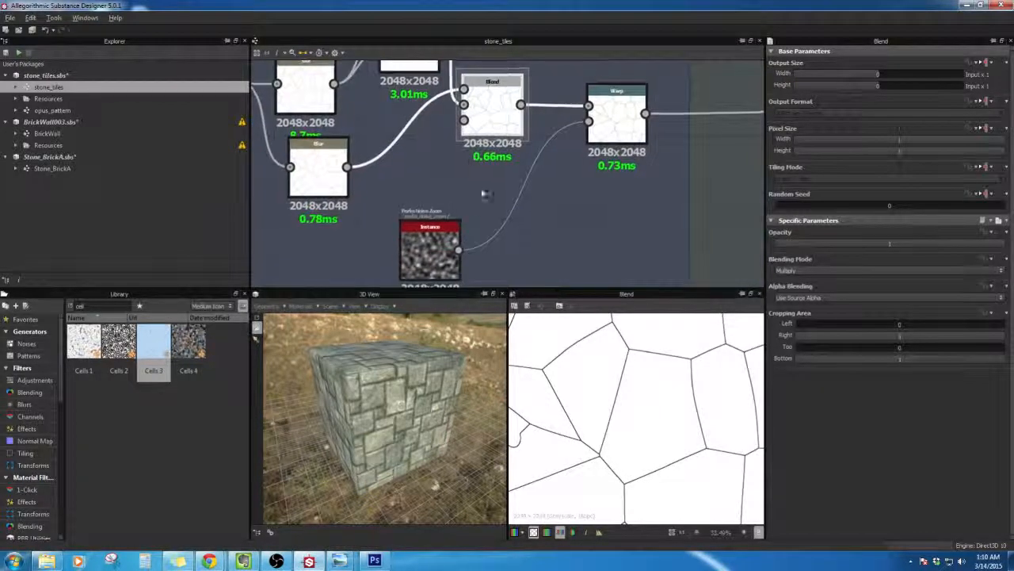
pyautogui.doubleClick(435, 244)
pyautogui.doubleClick(490, 127)
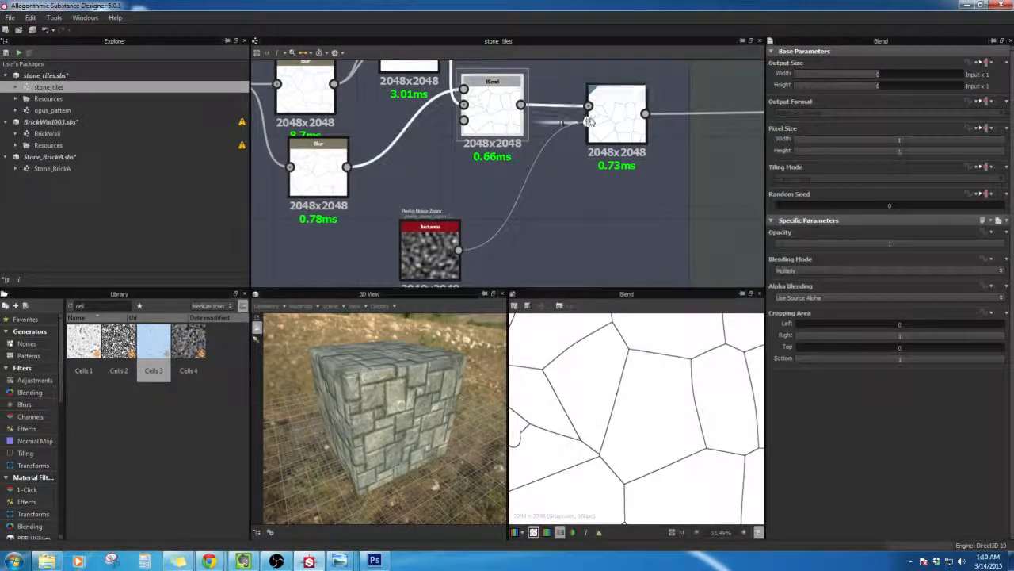
pyautogui.doubleClick(609, 122)
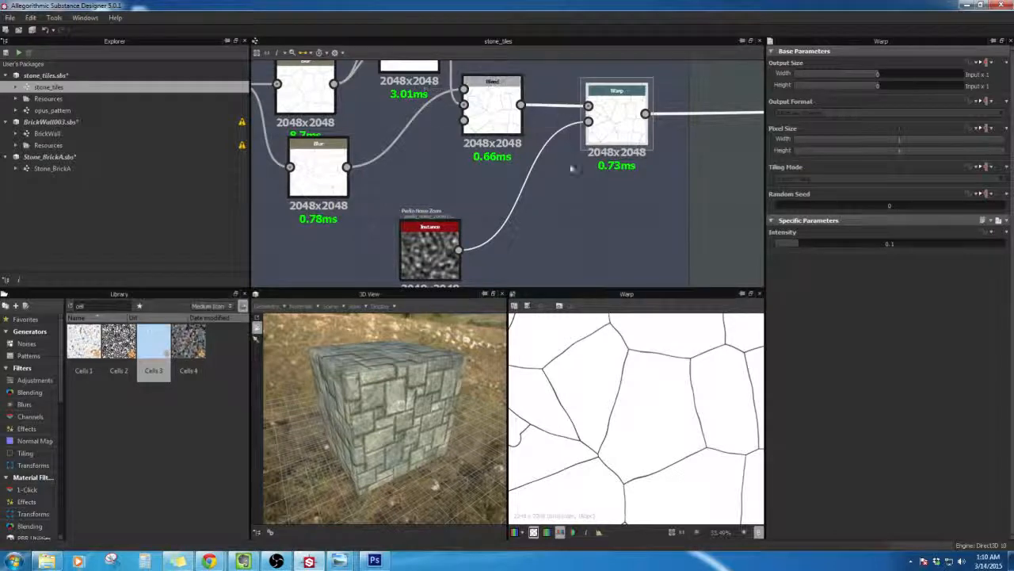
pyautogui.doubleClick(430, 246)
pyautogui.doubleClick(496, 124)
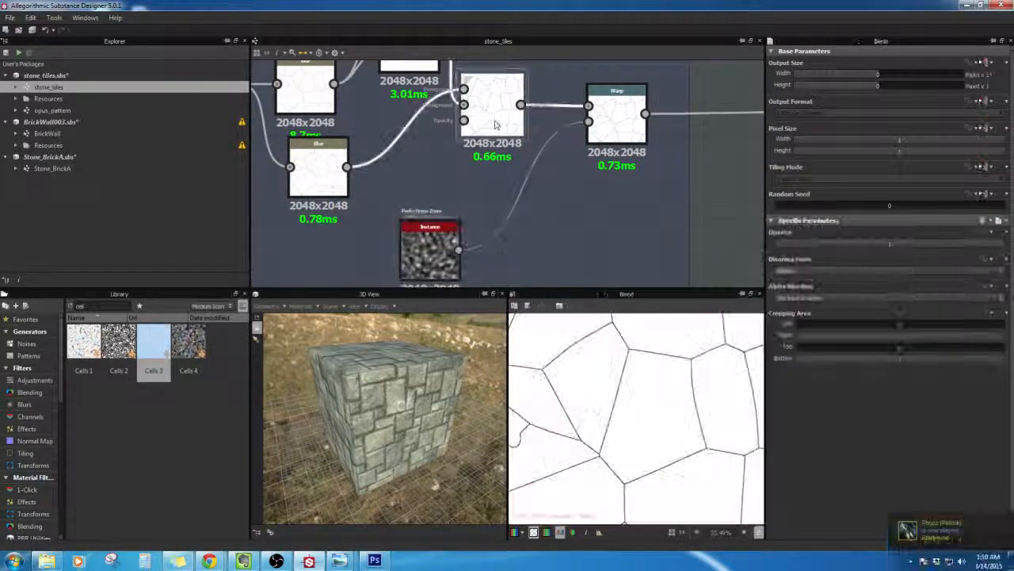
pyautogui.doubleClick(615, 121)
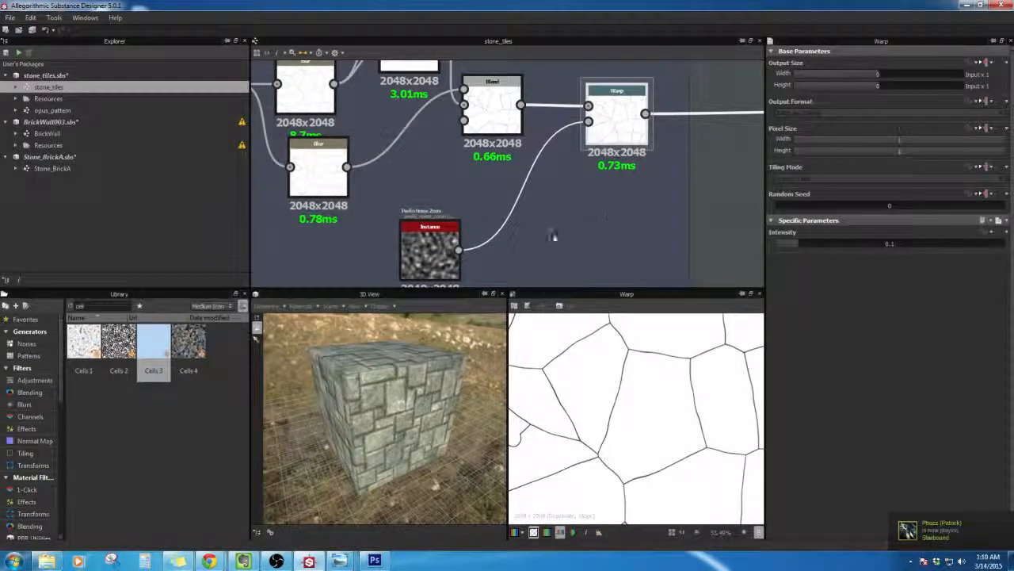
# Step: Trace the final cracks Warp output through the Slope Blur node labelled cracks chips to the Blend nodes of the tile pattern
pyautogui.moveTo(709, 184); pyautogui.dragTo(475, 206, button='middle')
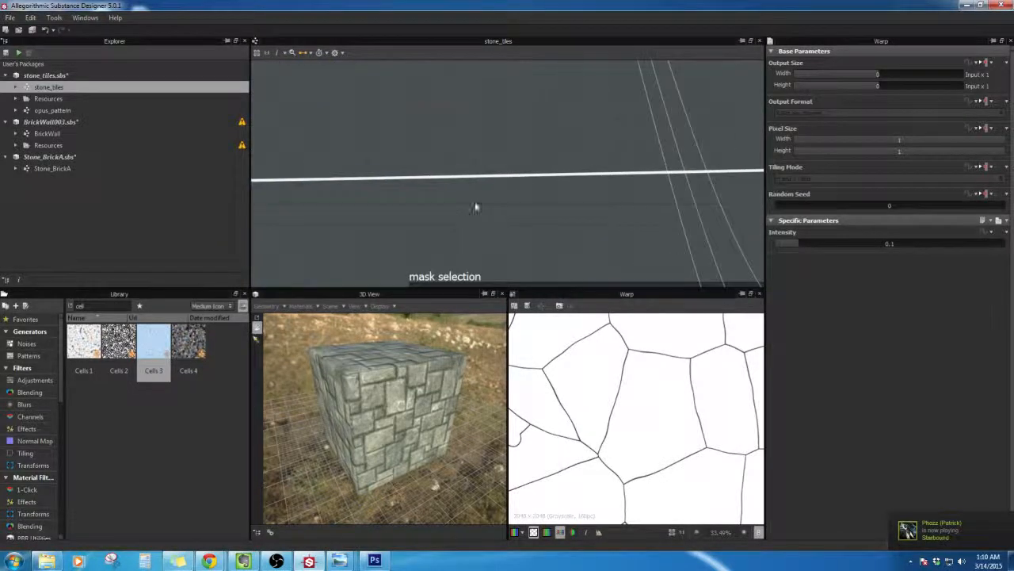
pyautogui.scroll(-6, 477, 206)
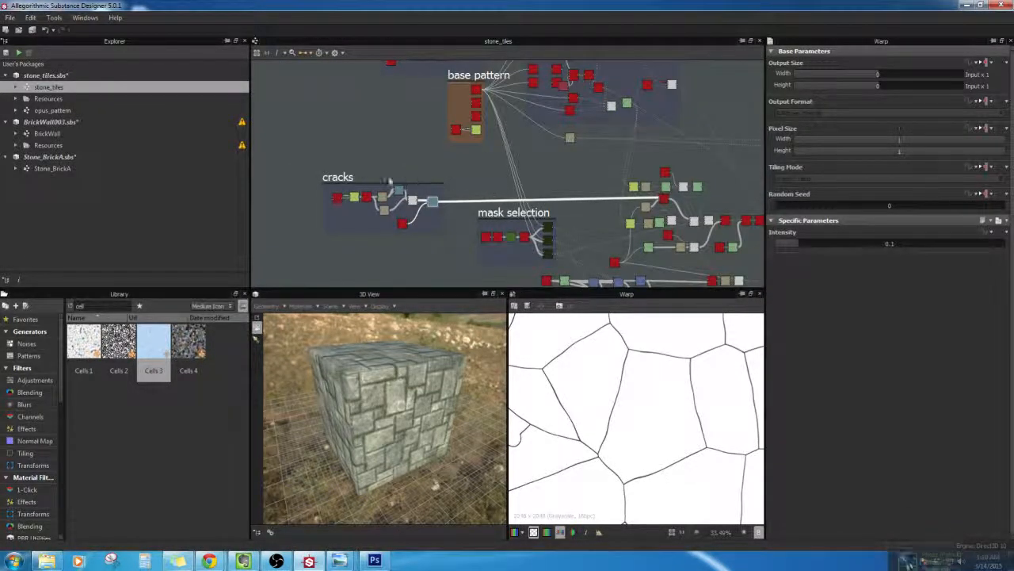
pyautogui.moveTo(752, 208); pyautogui.dragTo(464, 182, button='middle')
pyautogui.scroll(5, 465, 182)
pyautogui.scroll(3, 464, 198)
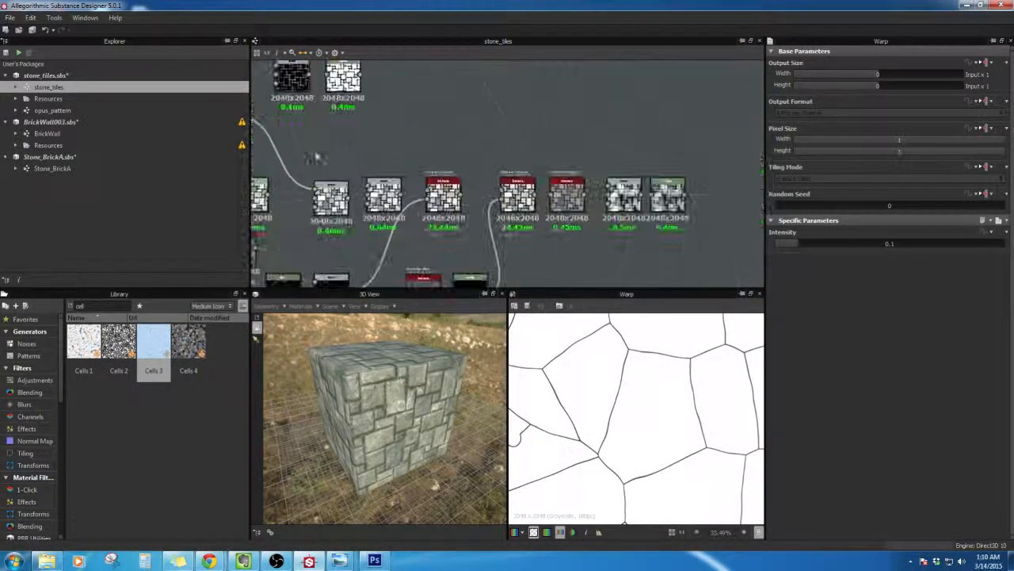
pyautogui.moveTo(438, 171); pyautogui.dragTo(525, 181, button='middle')
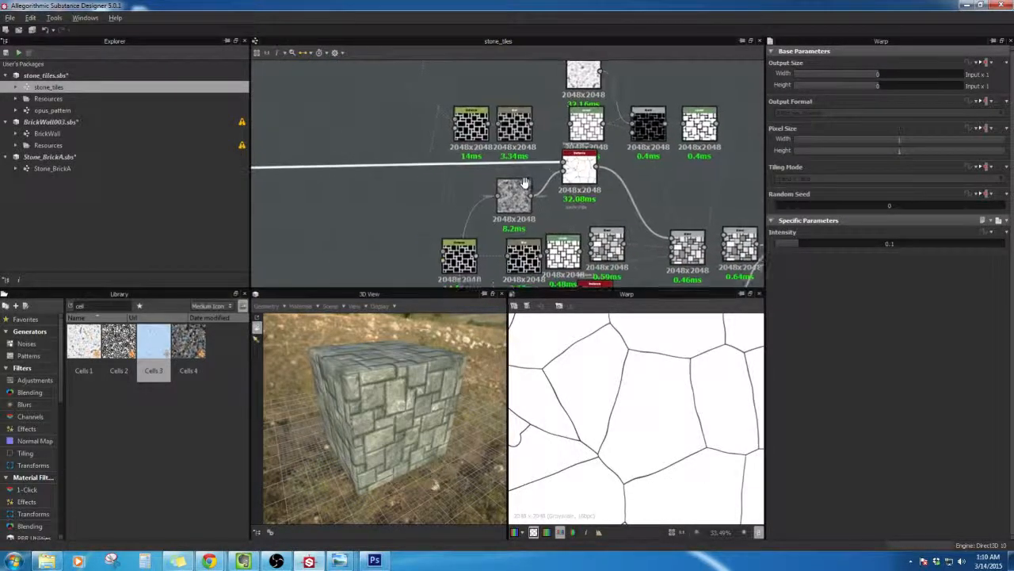
pyautogui.scroll(4, 552, 189)
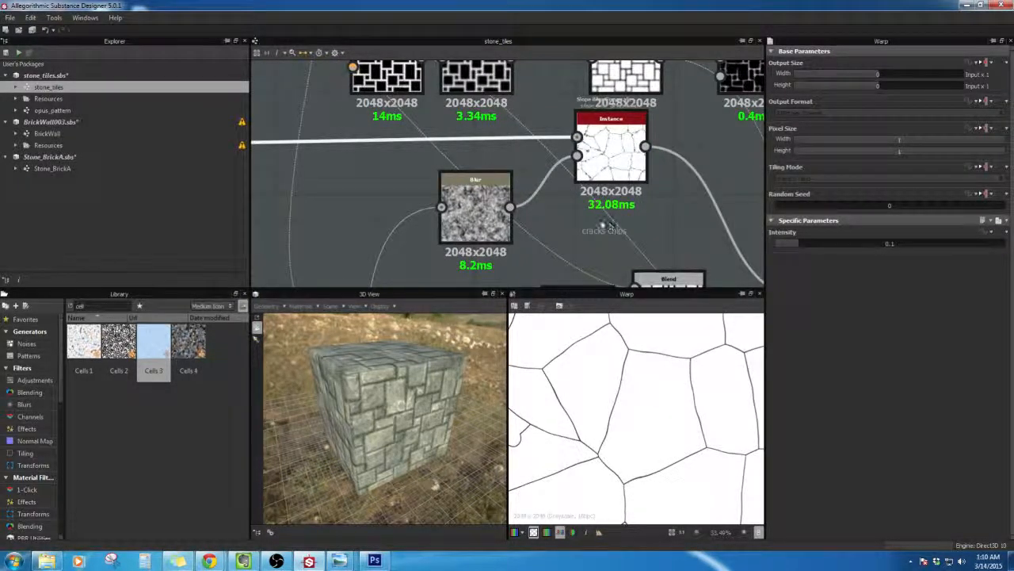
pyautogui.moveTo(602, 226); pyautogui.dragTo(519, 215, button='middle')
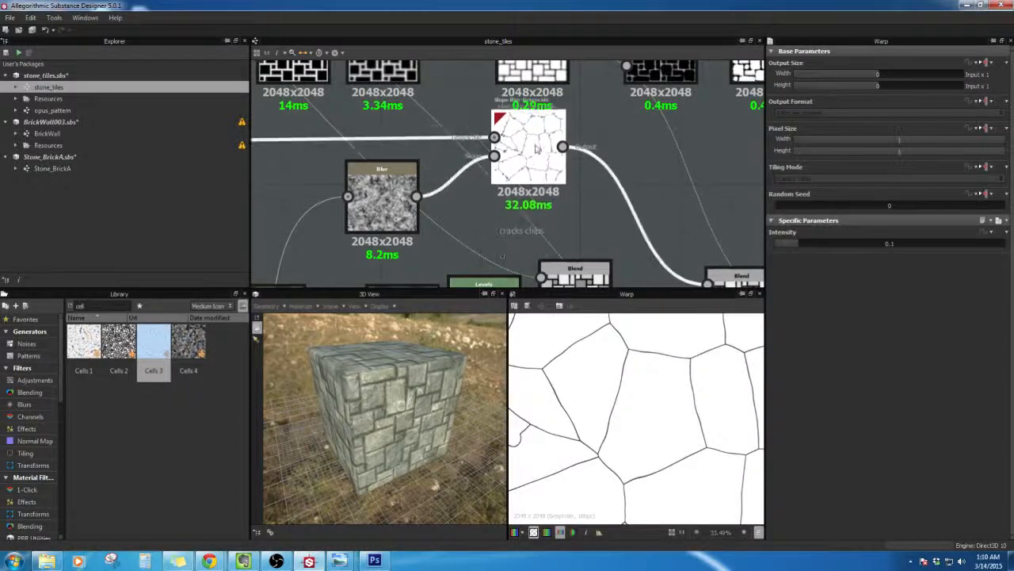
pyautogui.moveTo(596, 221); pyautogui.dragTo(573, 140, button='middle')
pyautogui.moveTo(622, 192); pyautogui.dragTo(551, 184, button='middle')
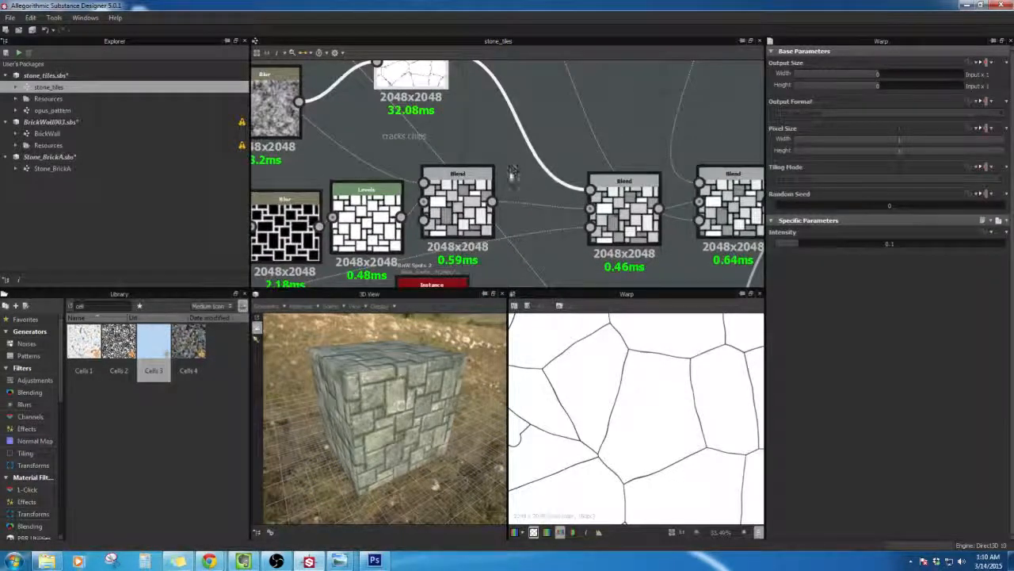
pyautogui.moveTo(497, 204); pyautogui.dragTo(465, 235, button='middle')
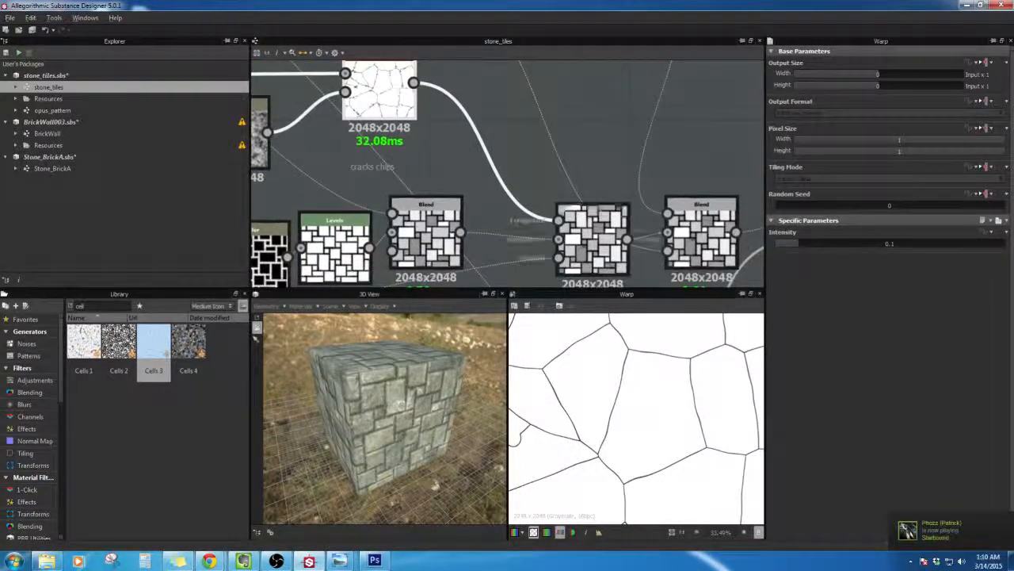
# Step: Compare the tile pattern's Multiply Blend with the Slope Blur labelled cracks chips that feeds it
pyautogui.click(606, 247)
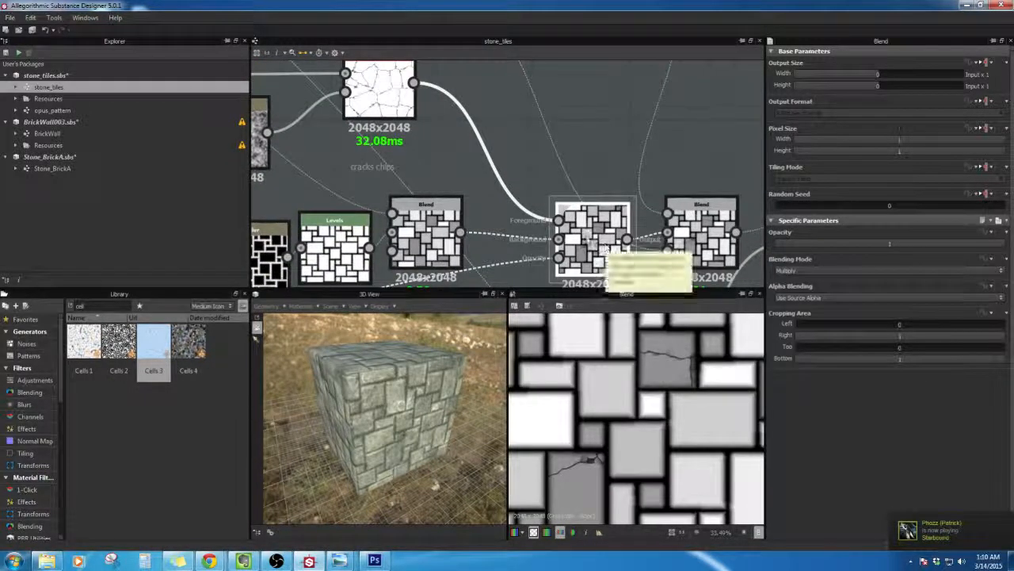
pyautogui.click(400, 109)
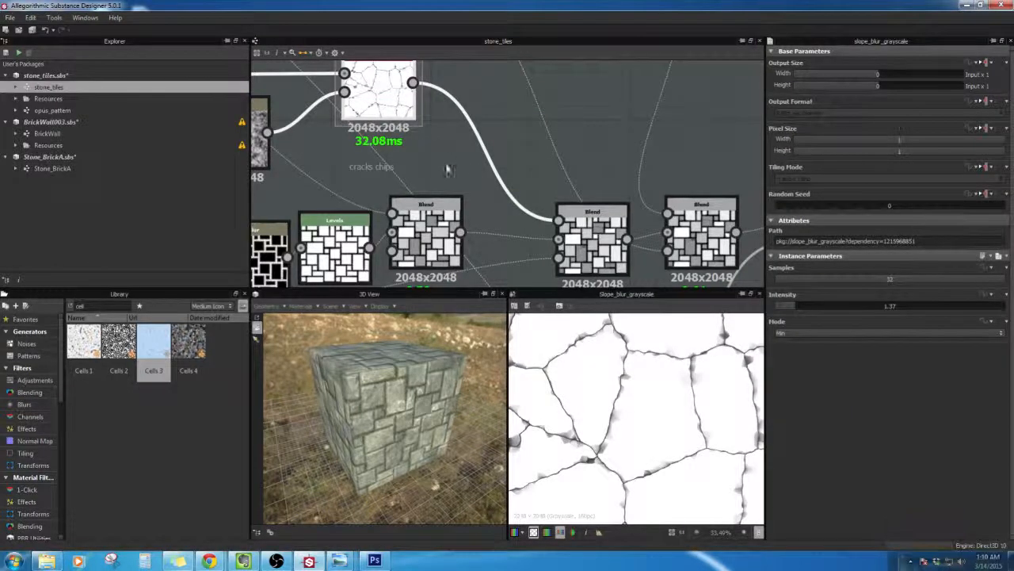
pyautogui.moveTo(374, 150); pyautogui.dragTo(534, 208, button='middle')
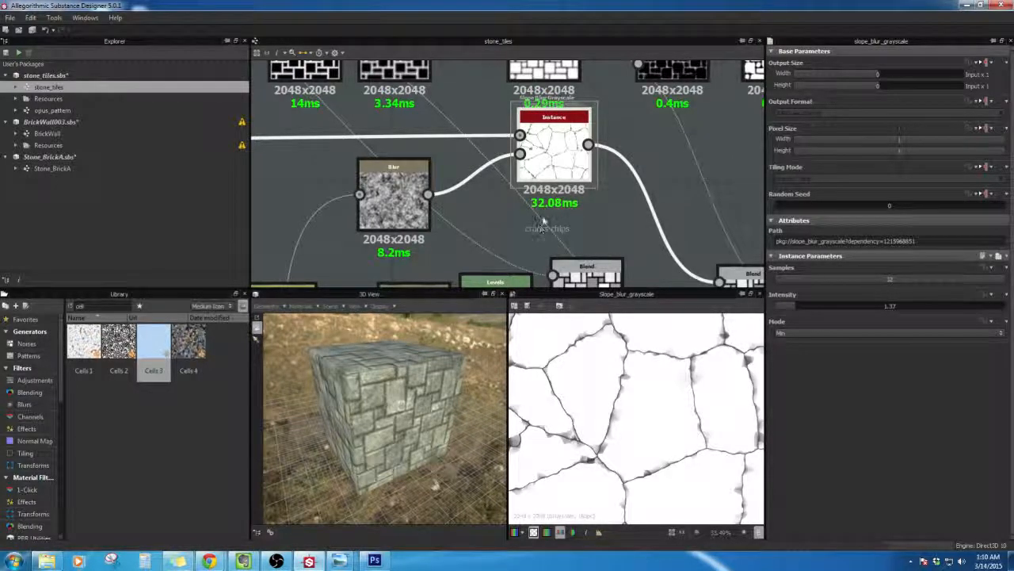
pyautogui.moveTo(539, 228); pyautogui.dragTo(543, 198, button='middle')
# Step: Compare the Blur noise with the Slope Blur output it drives, and inspect the Slope Blur's Mode options
pyautogui.click(473, 182)
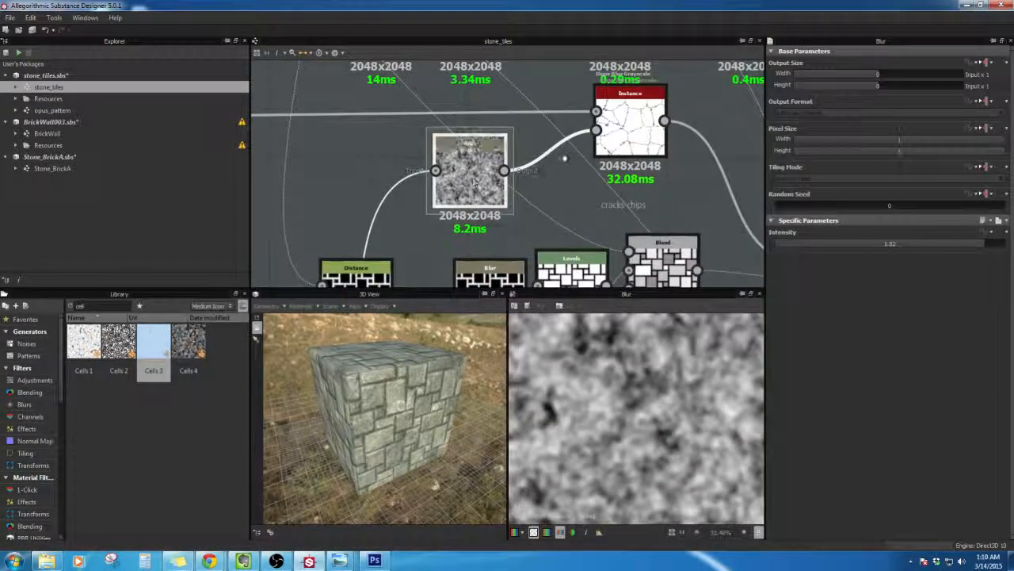
pyautogui.click(625, 139)
pyautogui.click(449, 187)
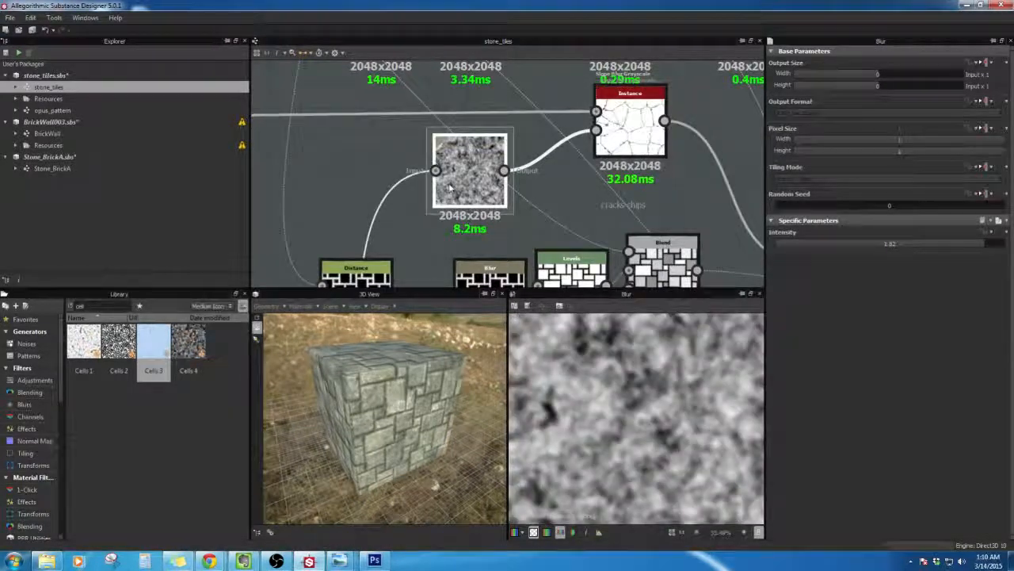
pyautogui.click(622, 139)
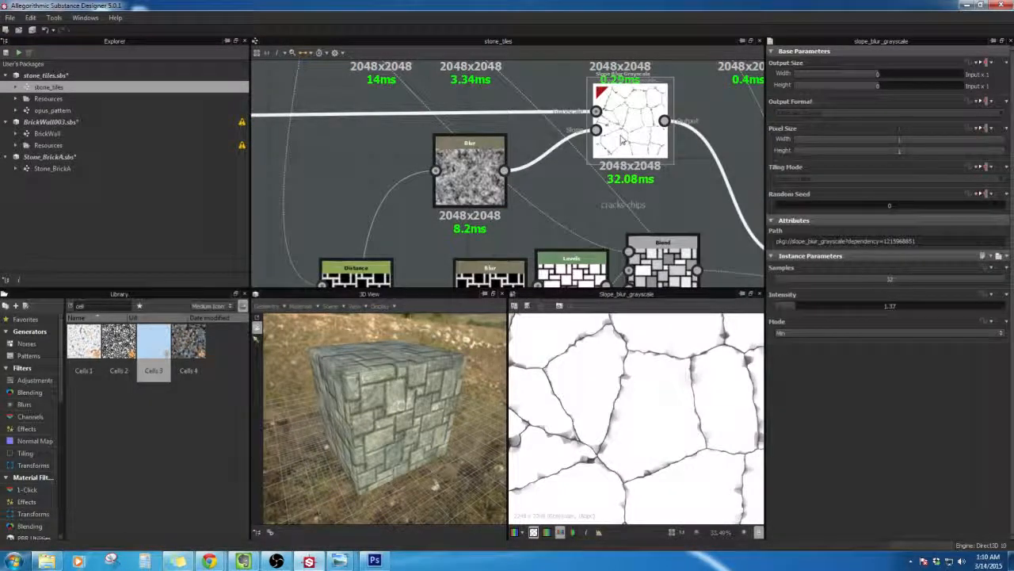
pyautogui.click(790, 333)
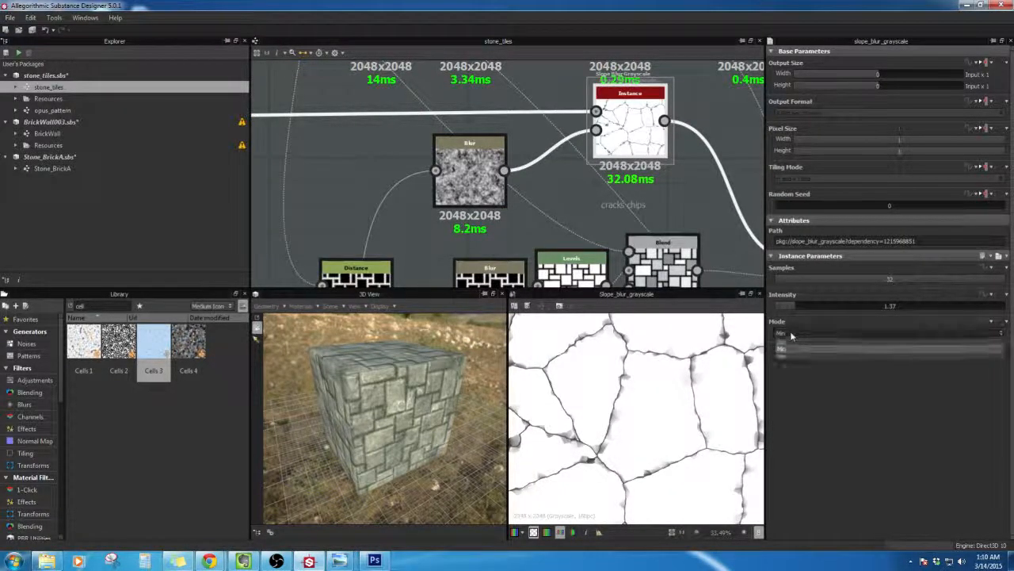
pyautogui.click(792, 334)
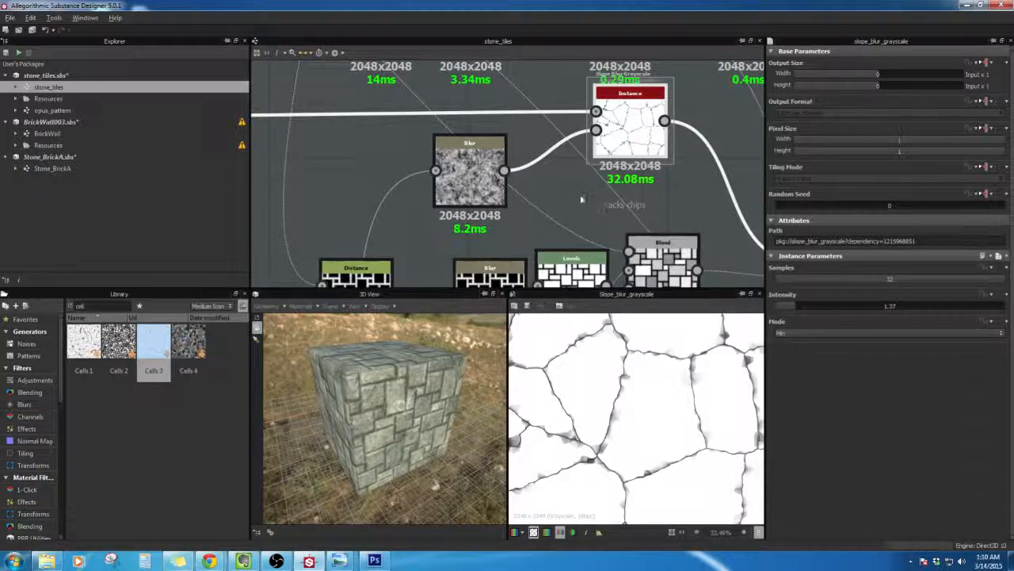
# Step: Trace the cracks chips Slope Blur into the Multiply Blend and the following Min (Darken) Blend of the tile pattern
pyautogui.moveTo(603, 190); pyautogui.dragTo(283, 278, button='middle')
pyautogui.moveTo(499, 211); pyautogui.dragTo(738, 182, button='middle')
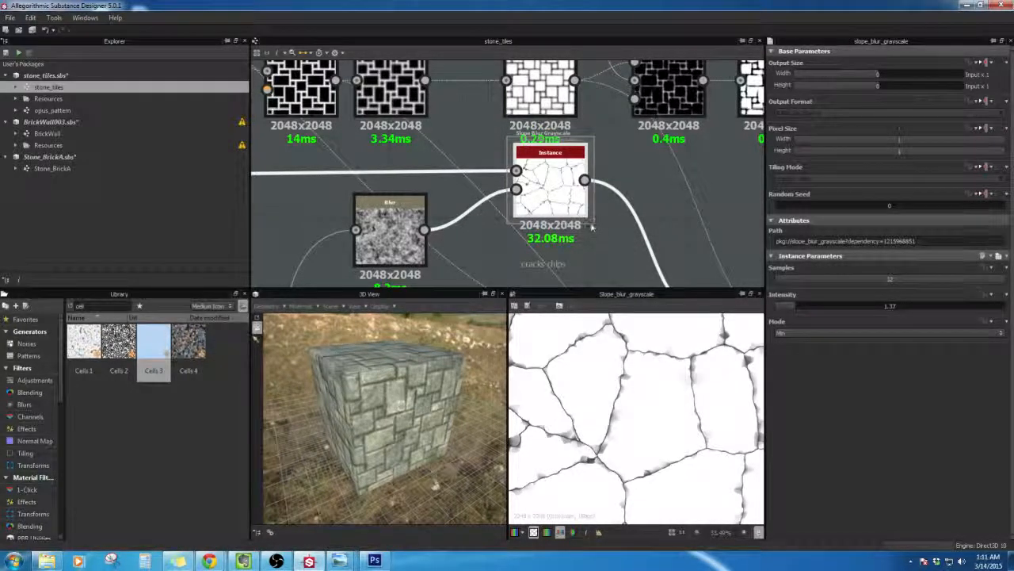
pyautogui.moveTo(584, 199); pyautogui.dragTo(502, 211, button='middle')
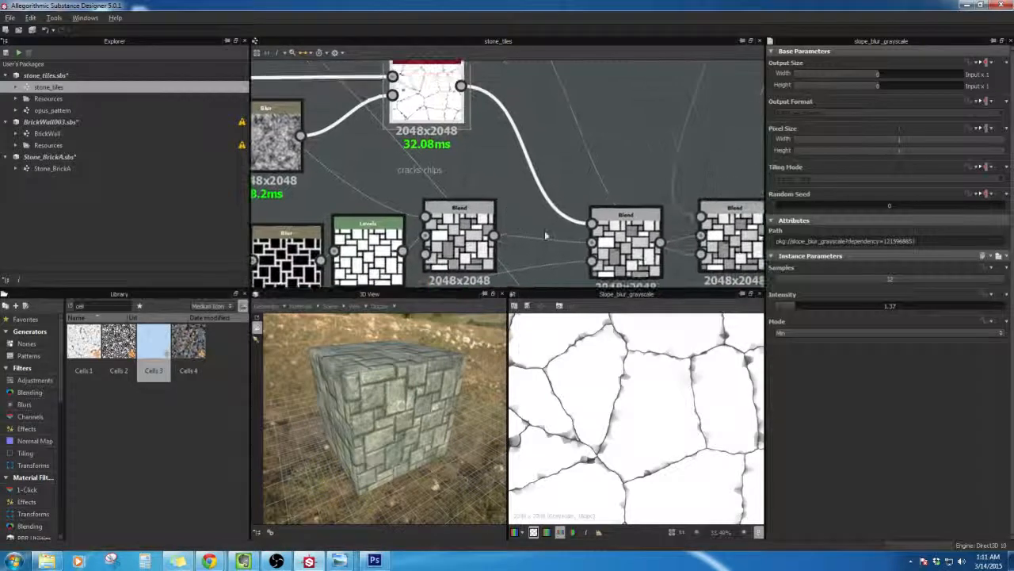
pyautogui.click(630, 245)
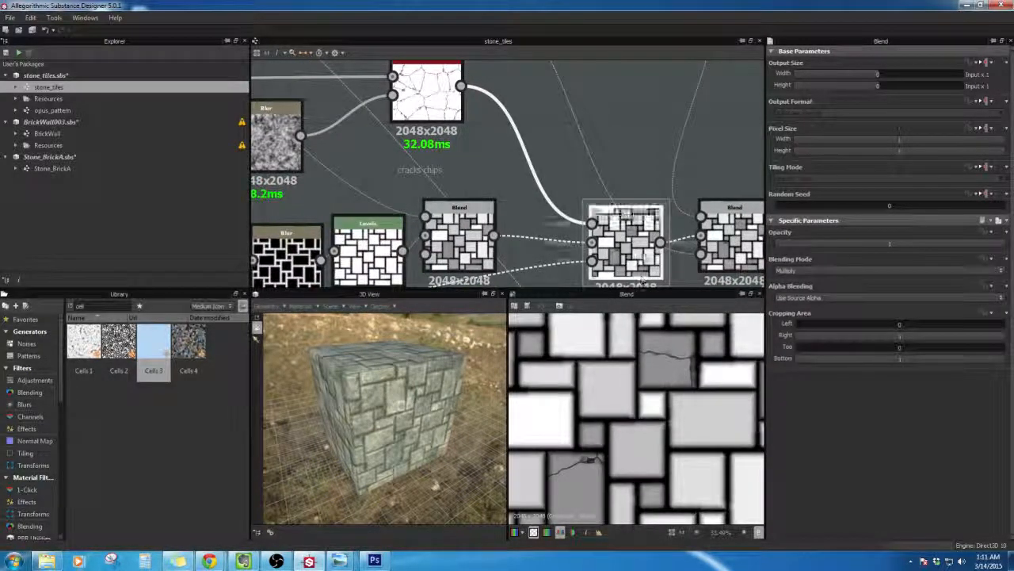
pyautogui.click(726, 248)
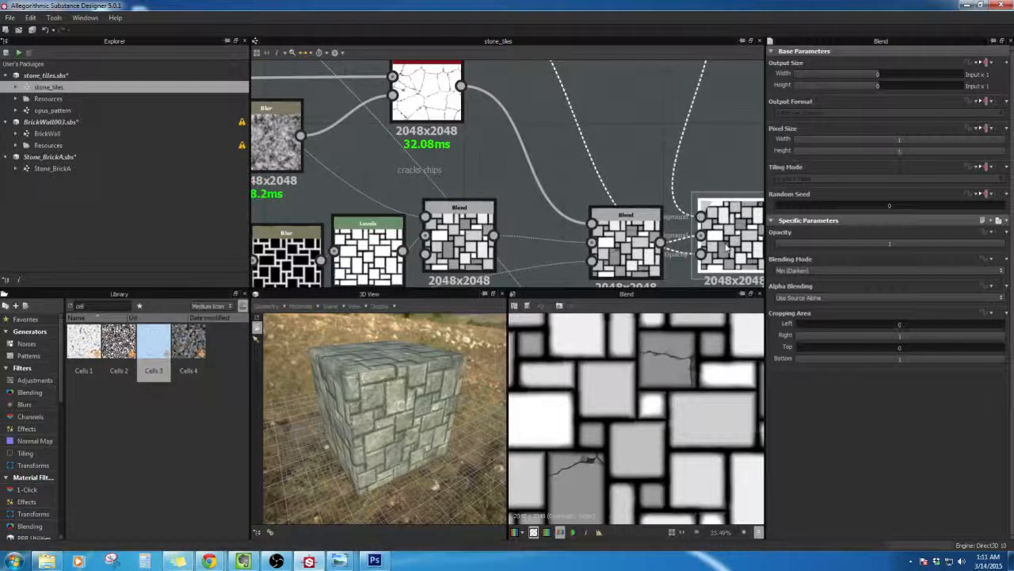
pyautogui.click(626, 238)
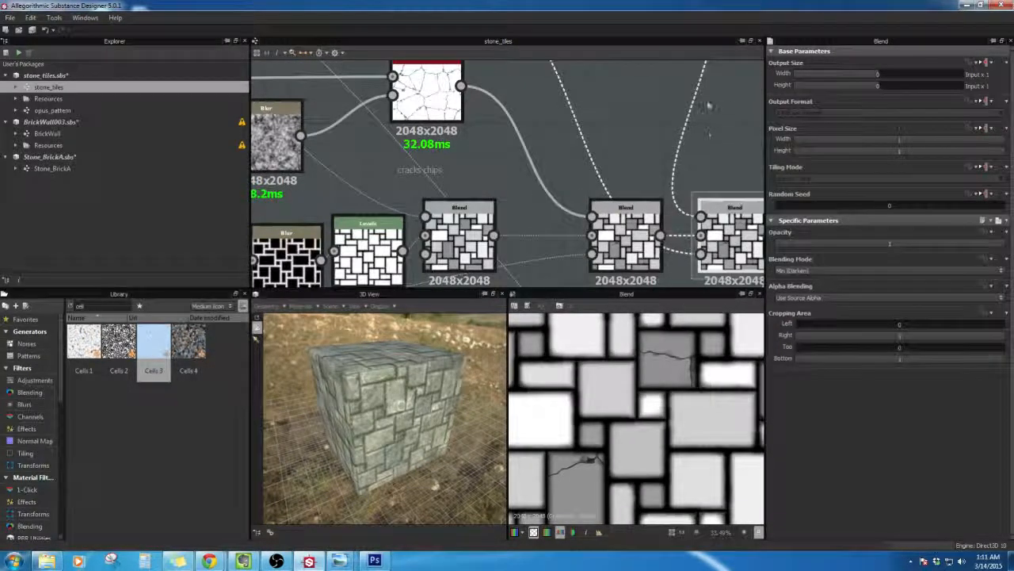
pyautogui.moveTo(682, 139)
pyautogui.mouseDown(button='middle')
pyautogui.moveTo(639, 144)
pyautogui.moveTo(639, 210)
pyautogui.moveTo(623, 217)
pyautogui.moveTo(623, 237)
pyautogui.moveTo(671, 143)
pyautogui.mouseUp(button='middle')
pyautogui.moveTo(664, 187); pyautogui.dragTo(625, 65, button='middle')
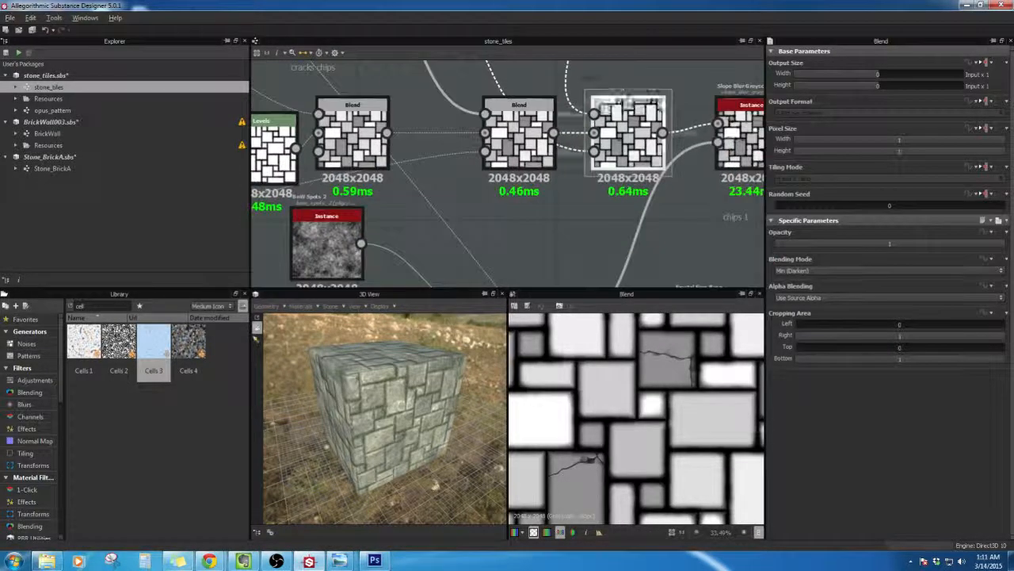
# Step: Open the Stone_BrickA graph and examine the nodes in its Crack frame
pyautogui.doubleClick(74, 169)
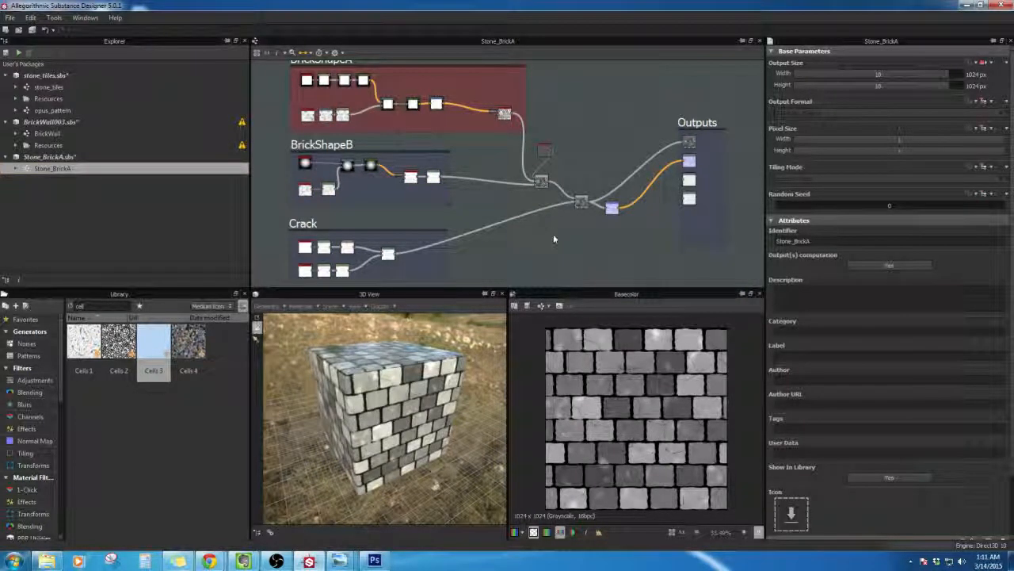
pyautogui.moveTo(554, 234); pyautogui.dragTo(589, 146, button='middle')
pyautogui.scroll(3, 589, 146)
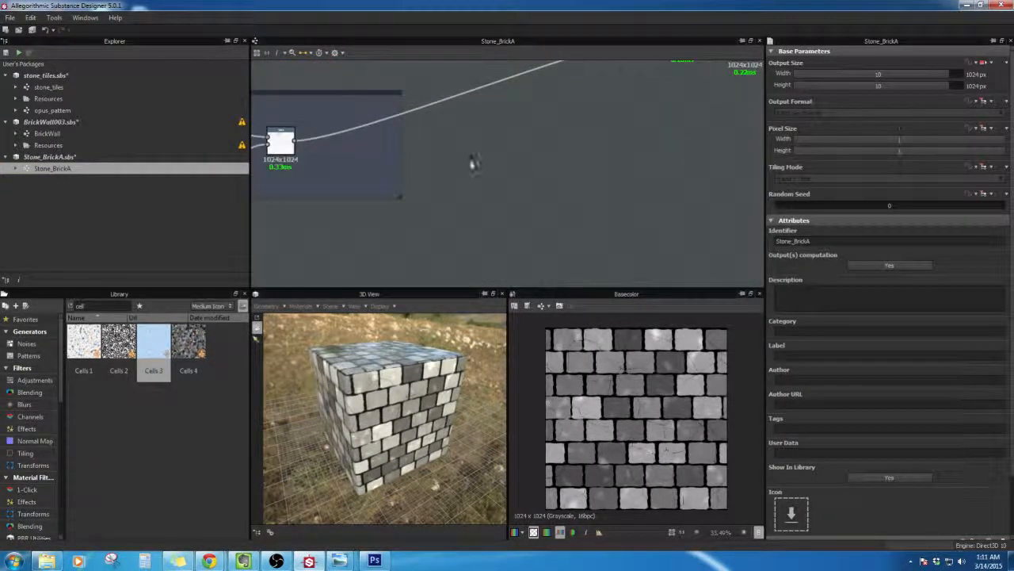
pyautogui.moveTo(652, 164); pyautogui.dragTo(657, 167, button='middle')
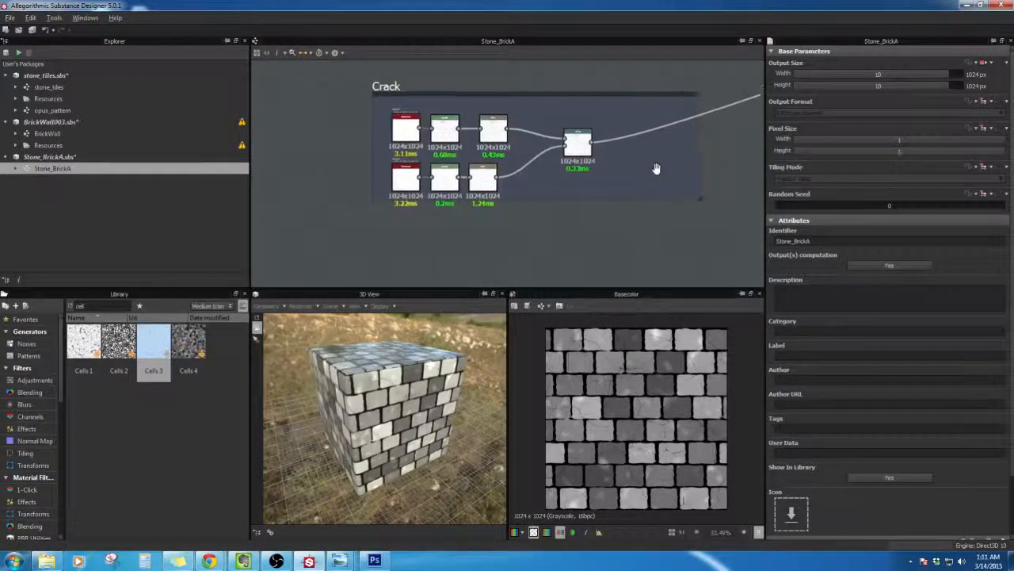
pyautogui.scroll(1, 657, 168)
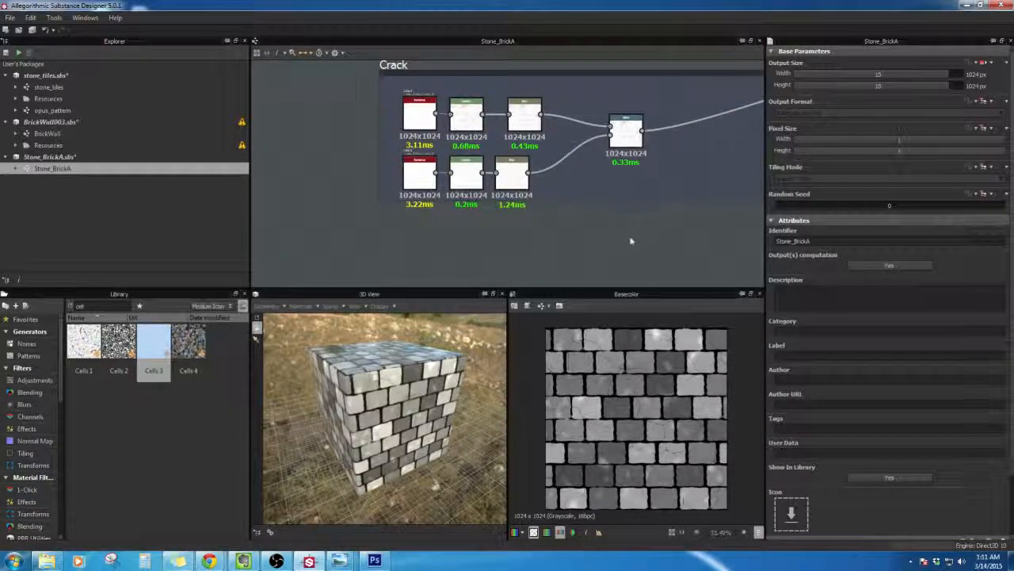
pyautogui.moveTo(595, 245); pyautogui.dragTo(721, 230, button='middle')
# Step: Preview the Shape node in the BrickShapeB frame and follow the frame outputs to the final Blend nodes
pyautogui.doubleClick(382, 170)
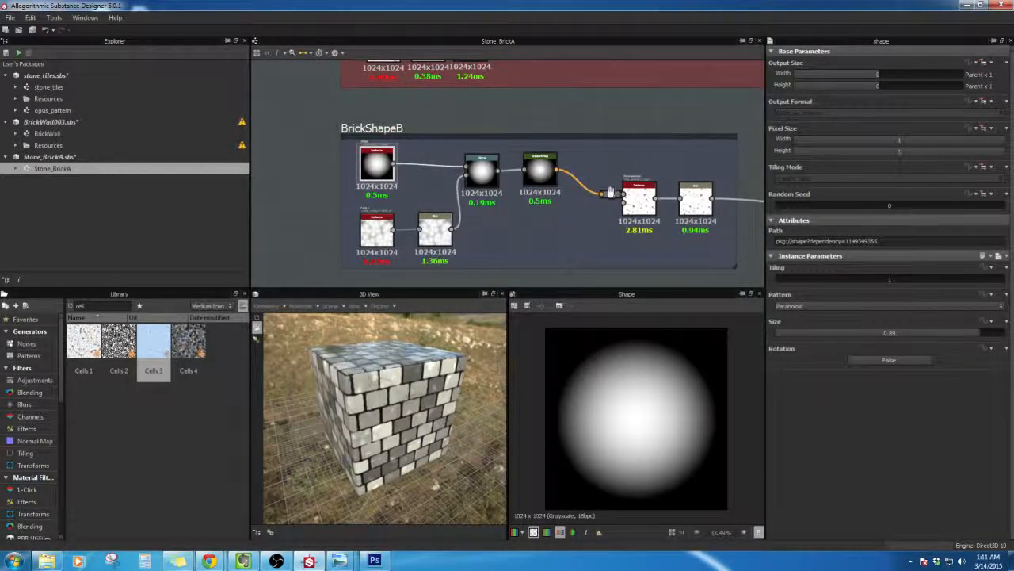
pyautogui.moveTo(610, 193); pyautogui.dragTo(630, 95, button='middle')
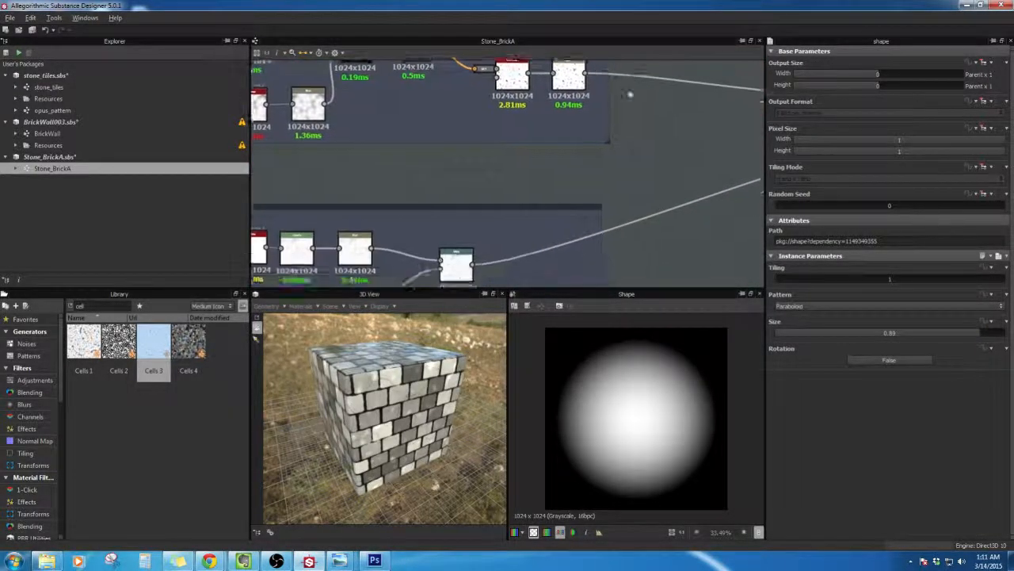
pyautogui.scroll(-4, 630, 95)
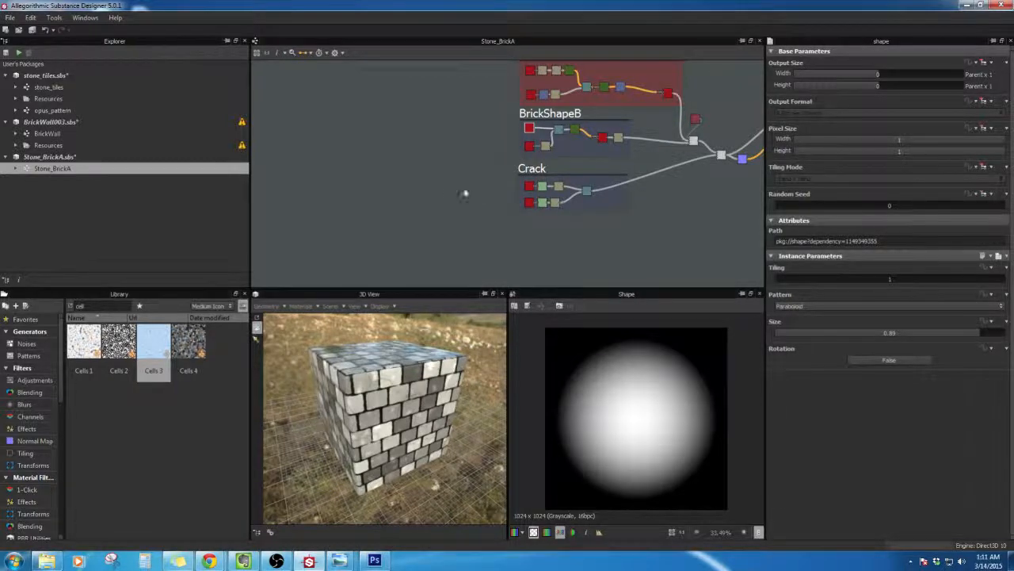
pyautogui.moveTo(465, 194); pyautogui.dragTo(237, 150, button='middle')
pyautogui.scroll(6, 591, 168)
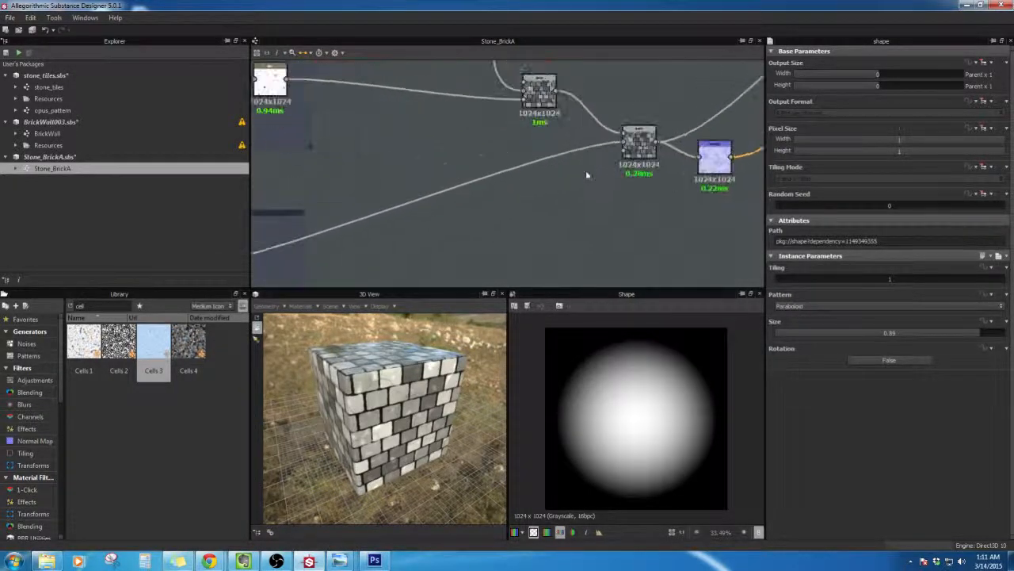
pyautogui.scroll(4, 591, 168)
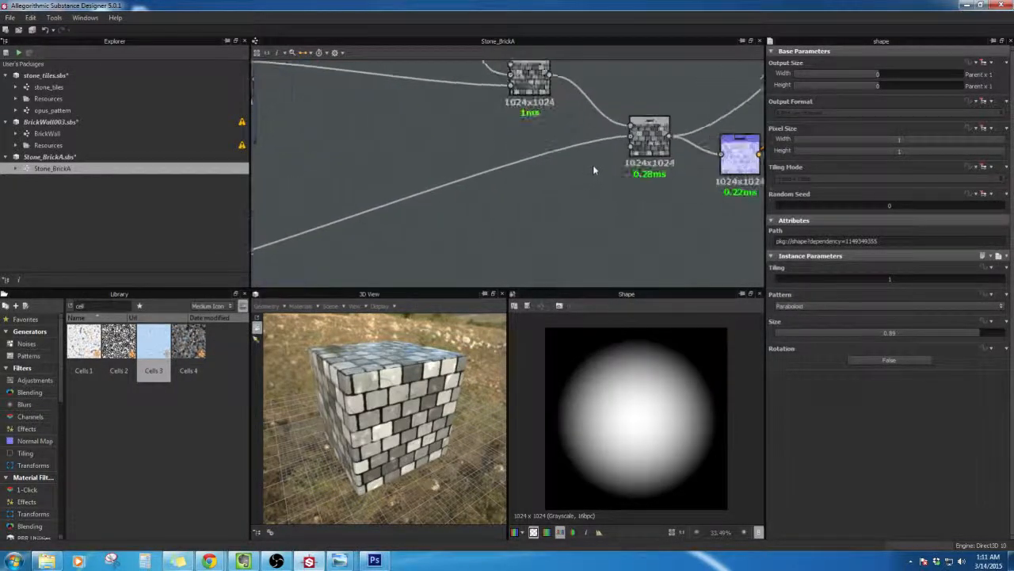
# Step: Preview the Multiply Blend that adds the cracks and move it closer to the preceding Blend, away from the Normal node
pyautogui.click(664, 137)
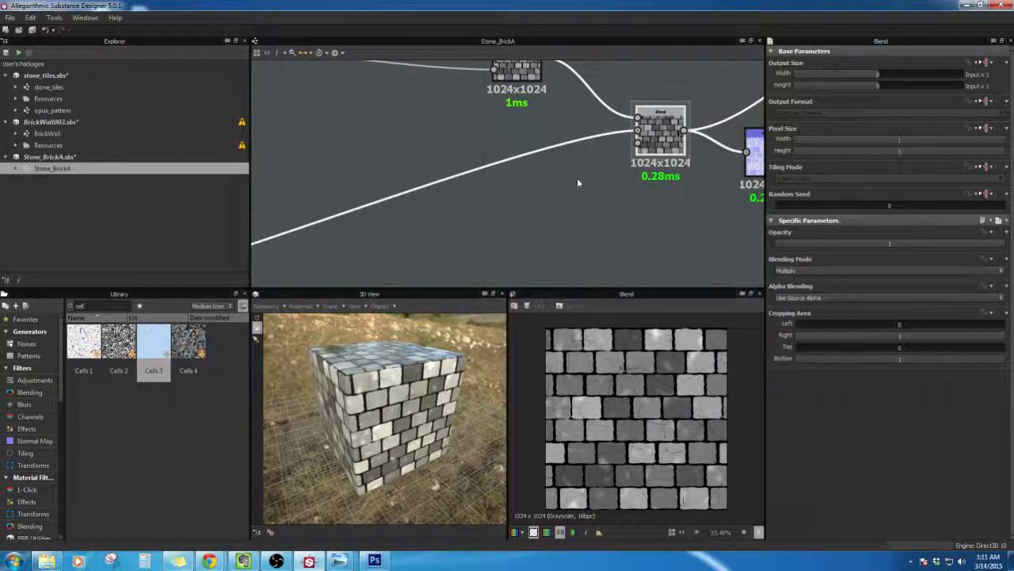
pyautogui.moveTo(557, 149); pyautogui.dragTo(422, 209, button='middle')
pyautogui.moveTo(643, 106); pyautogui.dragTo(591, 124, button='middle')
pyautogui.moveTo(428, 215); pyautogui.dragTo(380, 193)
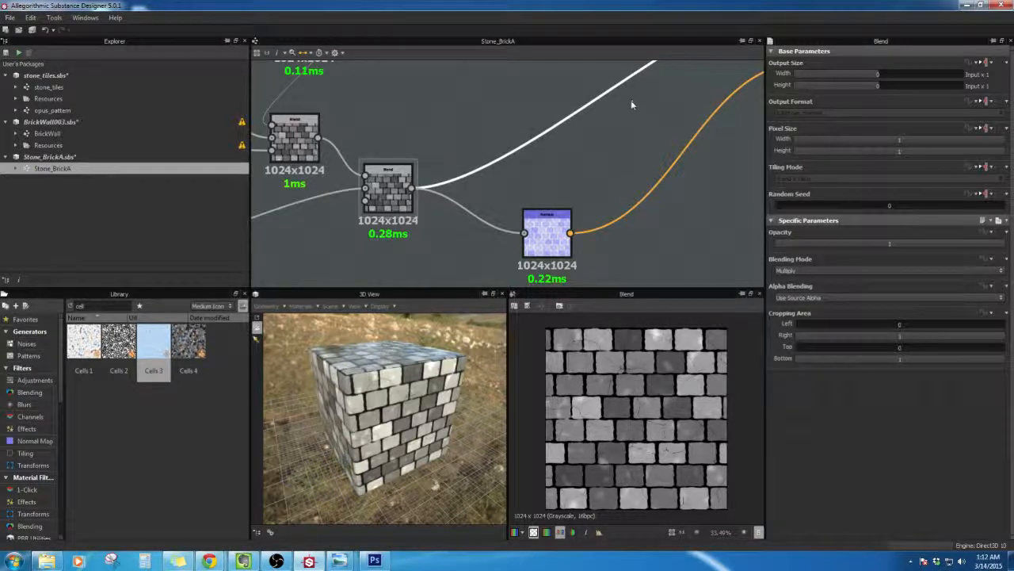
# Step: Disconnect the crack Blend from the base color output and the Normal node
pyautogui.moveTo(627, 105); pyautogui.dragTo(577, 164, button='middle')
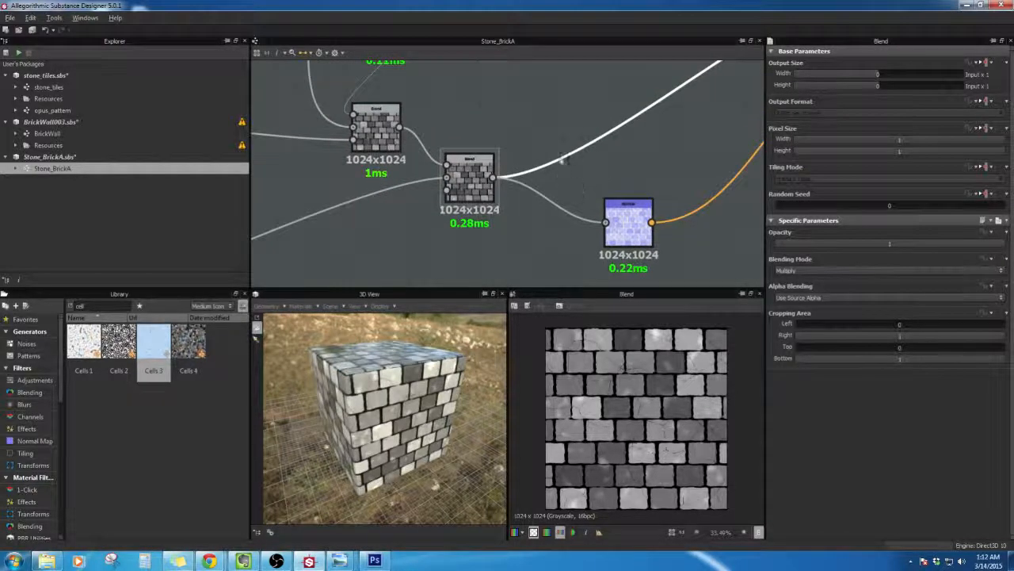
pyautogui.press('Delete')
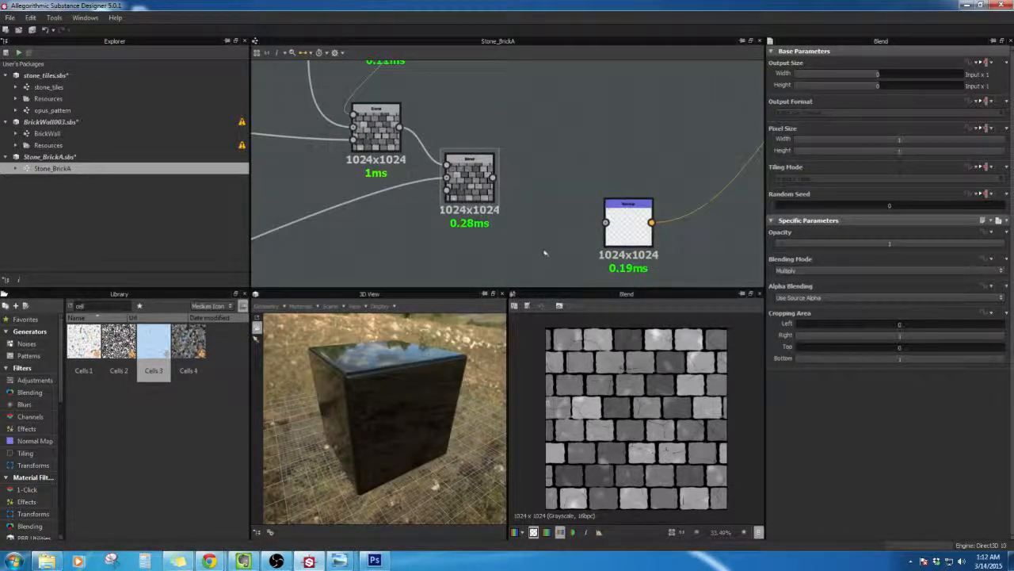
pyautogui.moveTo(595, 179); pyautogui.dragTo(610, 167, button='middle')
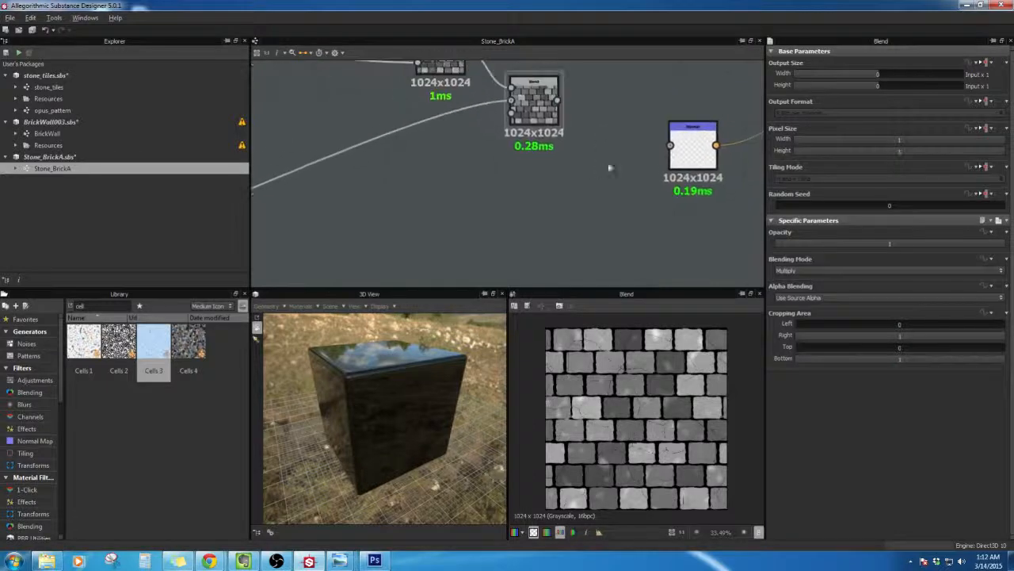
# Step: Add a new Blend node below the crack Blend and connect the crack Blend's output to its foreground input
pyautogui.press('space')
pyautogui.click(565, 190)
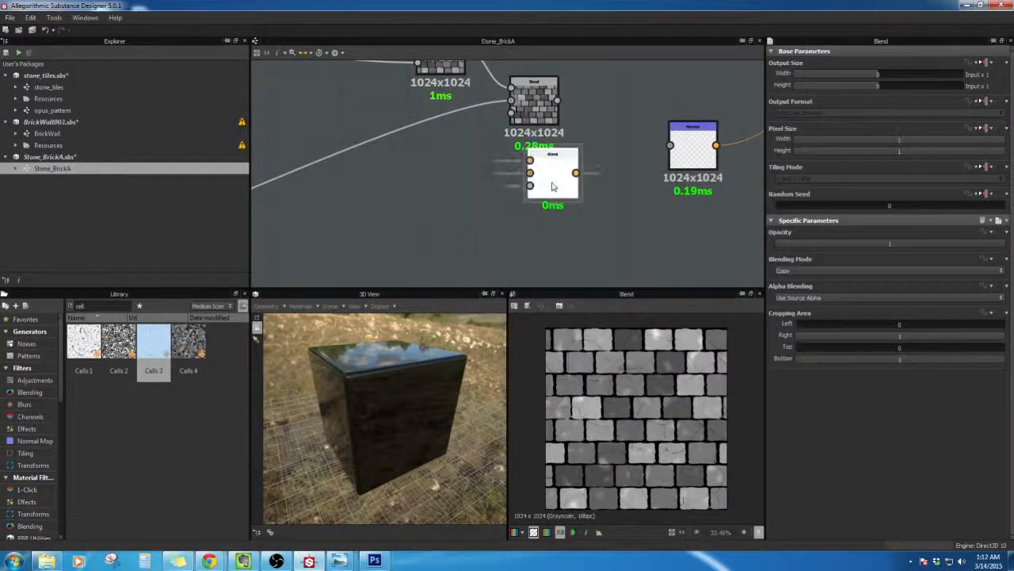
pyautogui.moveTo(555, 186); pyautogui.dragTo(571, 226)
pyautogui.moveTo(558, 101); pyautogui.dragTo(545, 198)
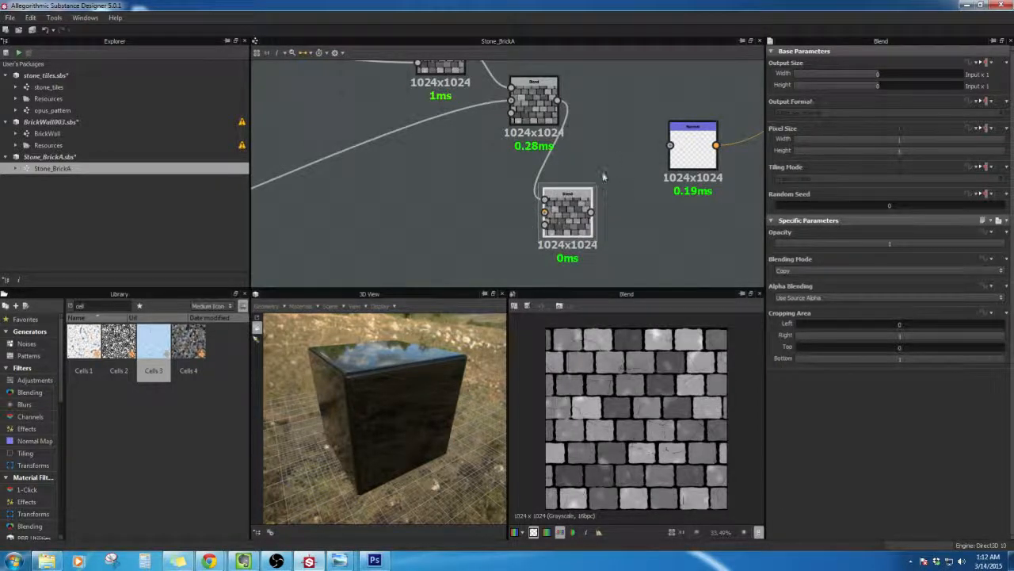
# Step: Connect the new Blend to the base color output and move the Normal node down beside the new Blend
pyautogui.scroll(-5, 609, 183)
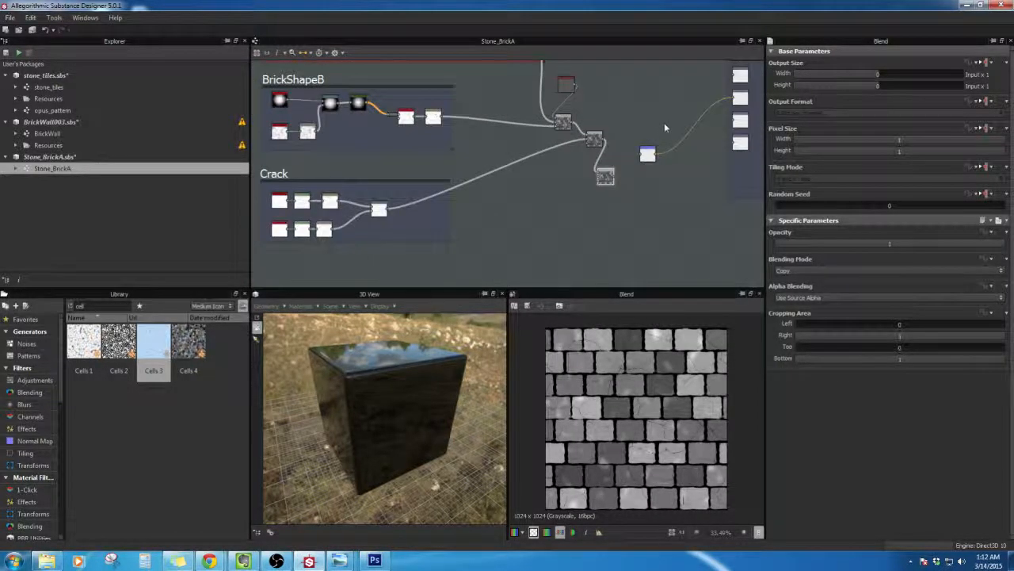
pyautogui.moveTo(637, 149); pyautogui.dragTo(553, 205, button='middle')
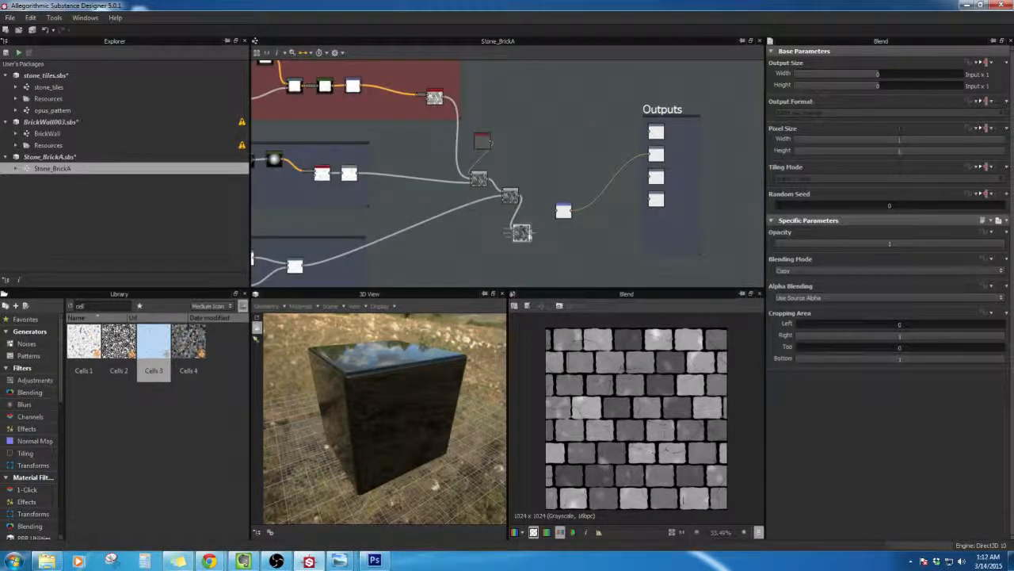
pyautogui.moveTo(647, 131); pyautogui.dragTo(585, 249)
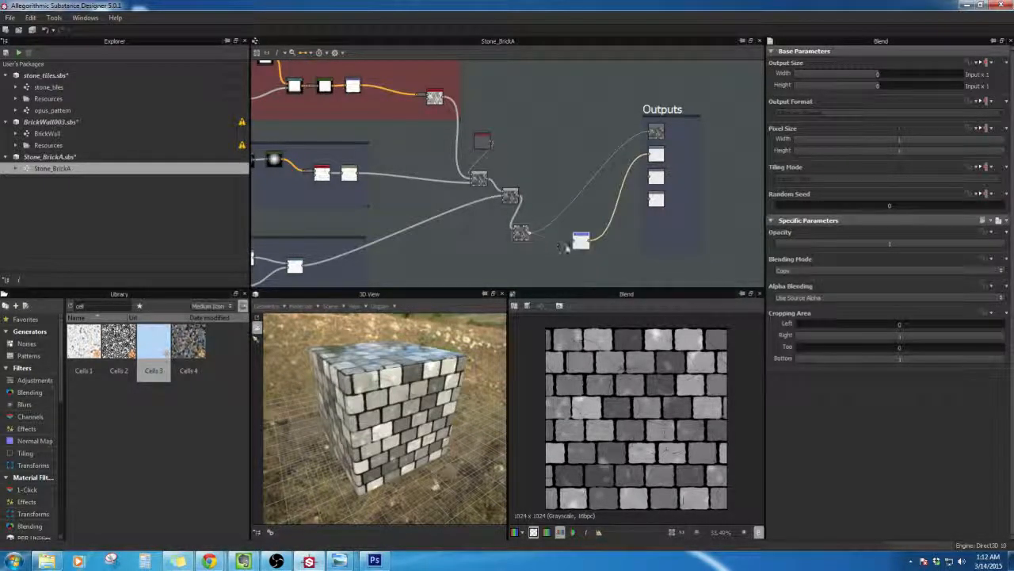
pyautogui.click(520, 232)
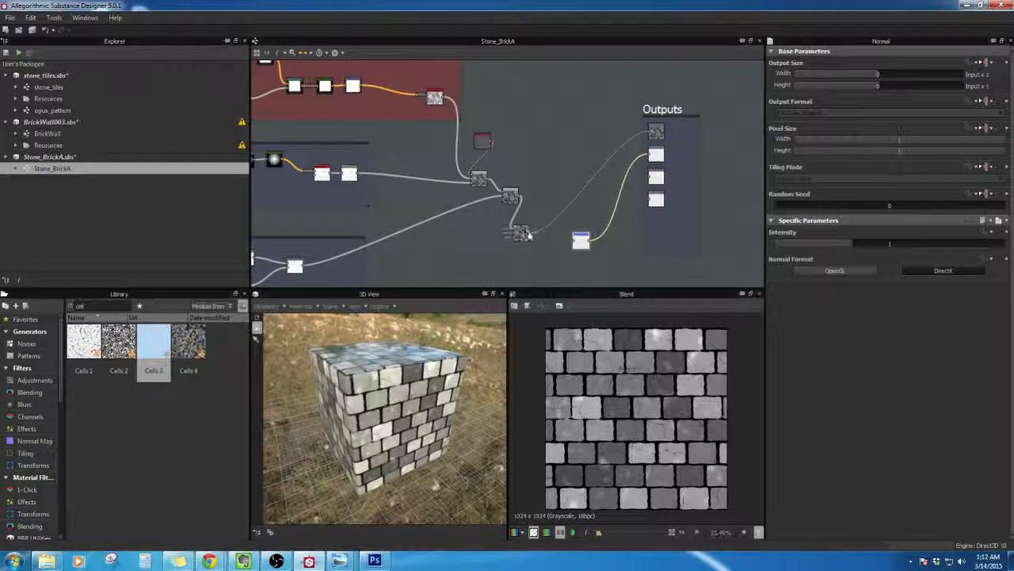
pyautogui.scroll(4, 537, 224)
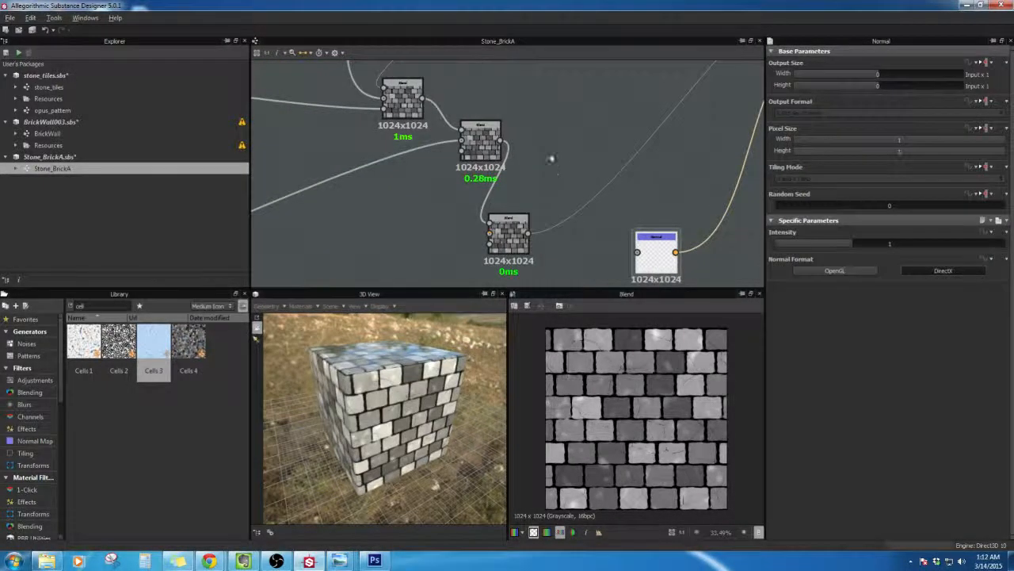
# Step: Connect the new Blend's output to the Normal node's input and preview the Normal node in the 2D view
pyautogui.scroll(1, 579, 148)
pyautogui.moveTo(435, 240); pyautogui.dragTo(458, 179, button='middle')
pyautogui.moveTo(618, 192); pyautogui.dragTo(525, 195, button='middle')
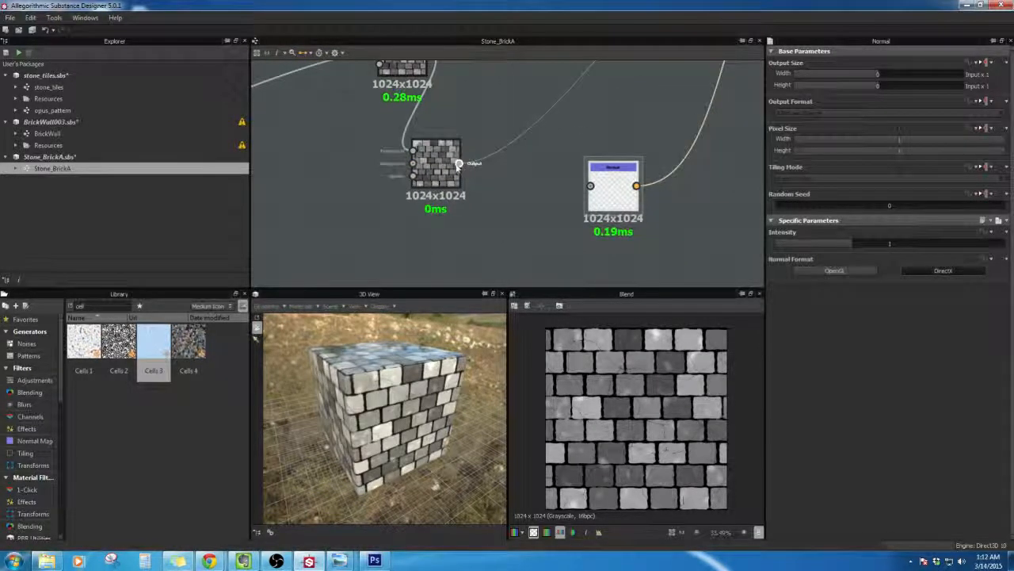
pyautogui.moveTo(459, 163); pyautogui.dragTo(590, 186)
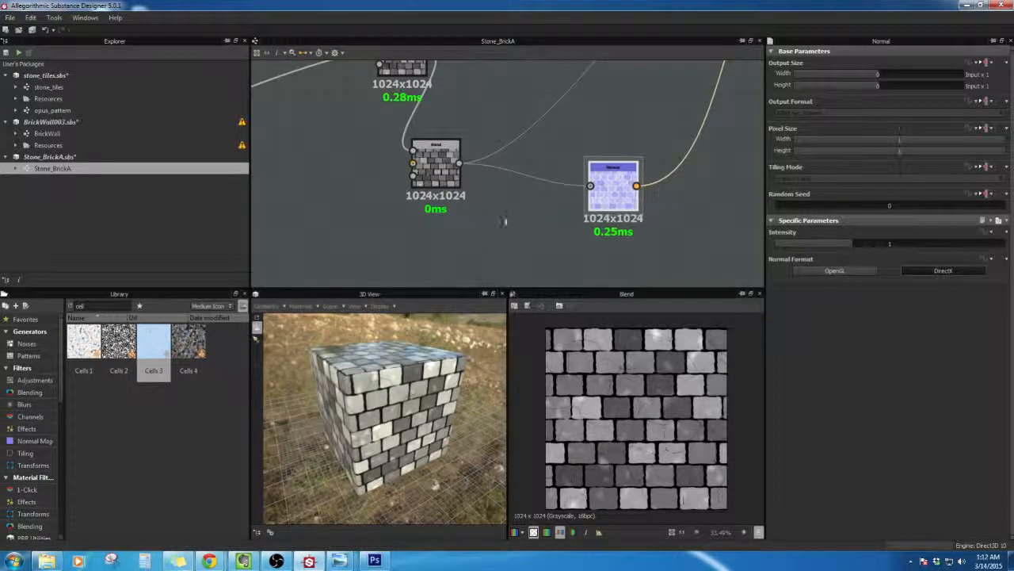
pyautogui.doubleClick(613, 193)
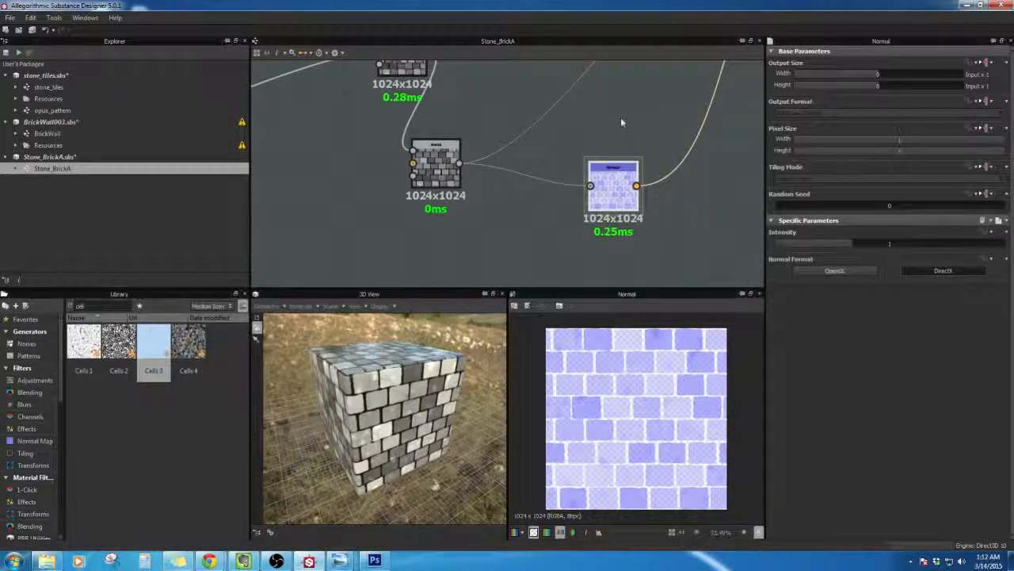
pyautogui.moveTo(623, 106); pyautogui.dragTo(544, 126, button='middle')
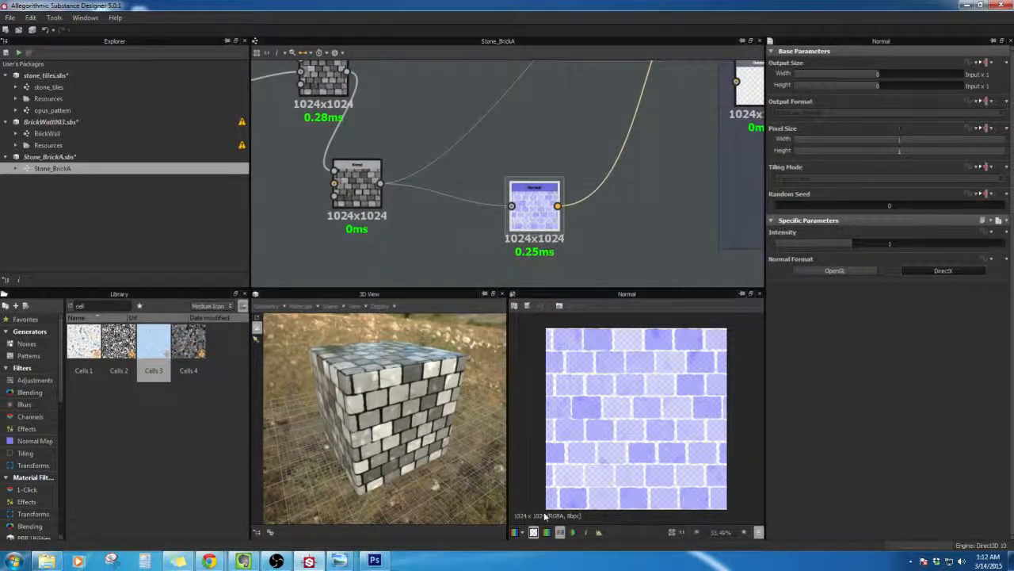
# Step: Turn off the alpha display in the 2D view and examine the brick edges and cracks in the normal map
pyautogui.click(534, 532)
pyautogui.scroll(3, 610, 431)
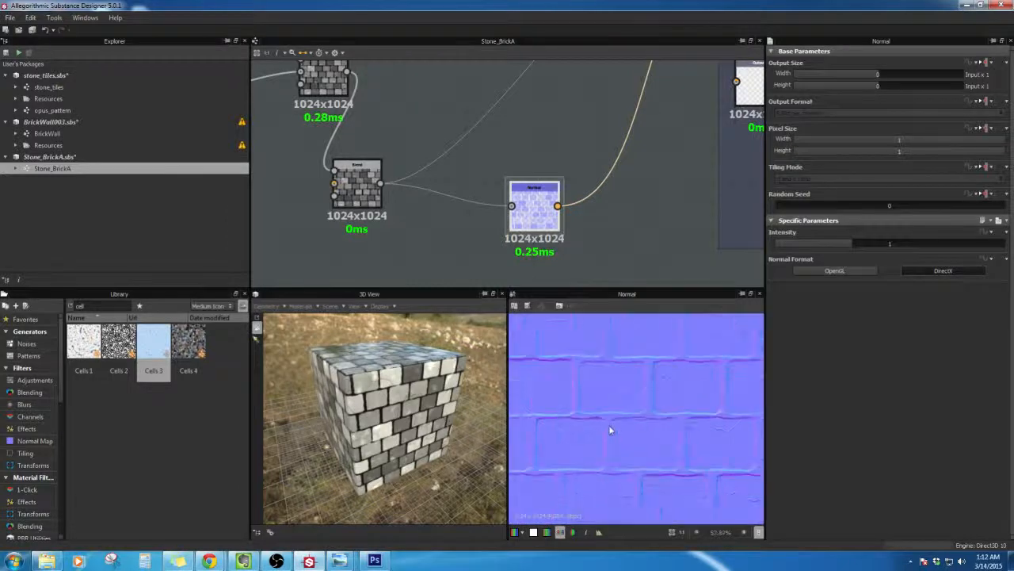
pyautogui.scroll(1, 610, 430)
pyautogui.scroll(-5, 611, 428)
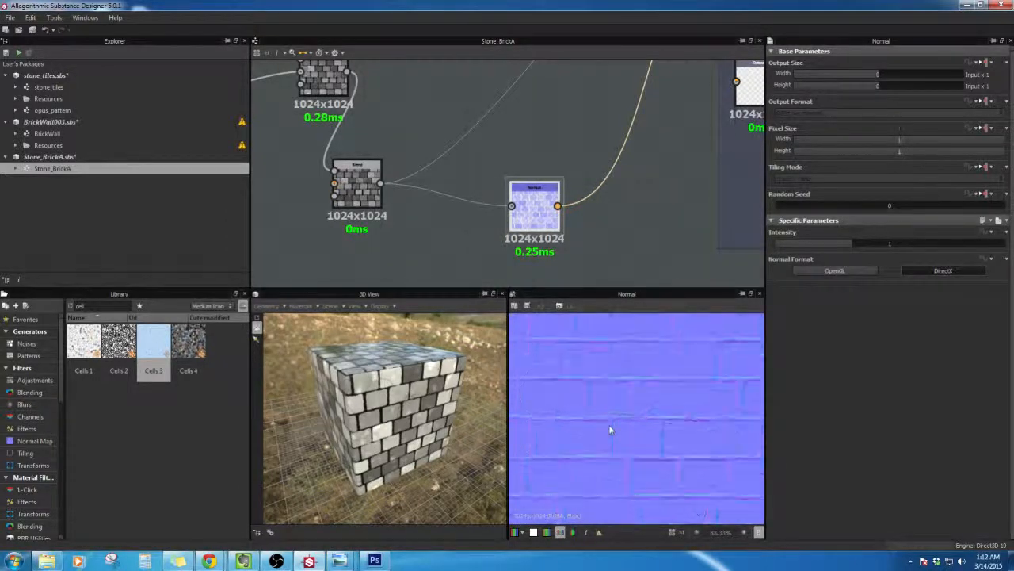
pyautogui.scroll(5, 622, 416)
pyautogui.scroll(6, 632, 390)
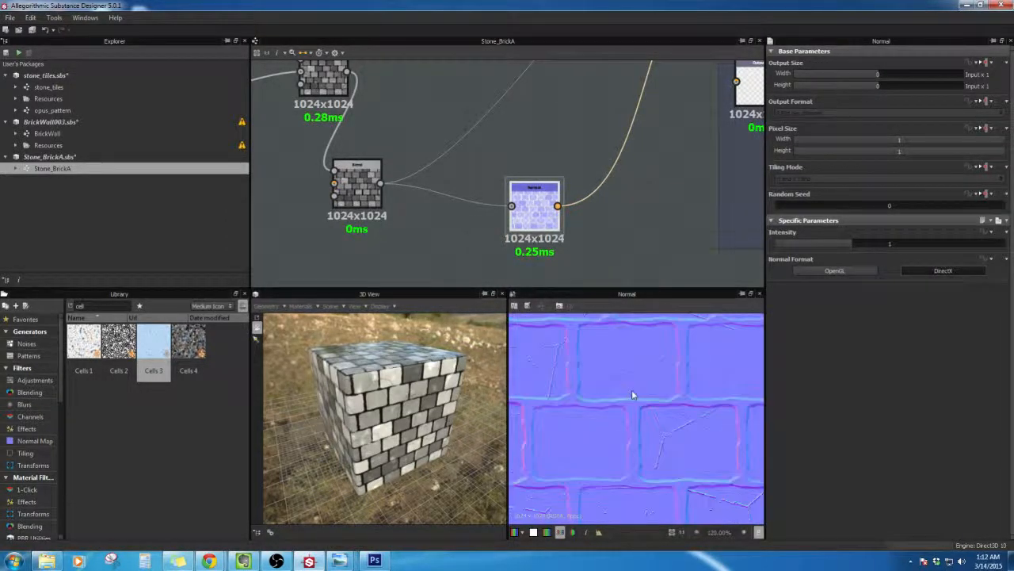
pyautogui.scroll(-2, 630, 394)
pyautogui.scroll(-7, 627, 395)
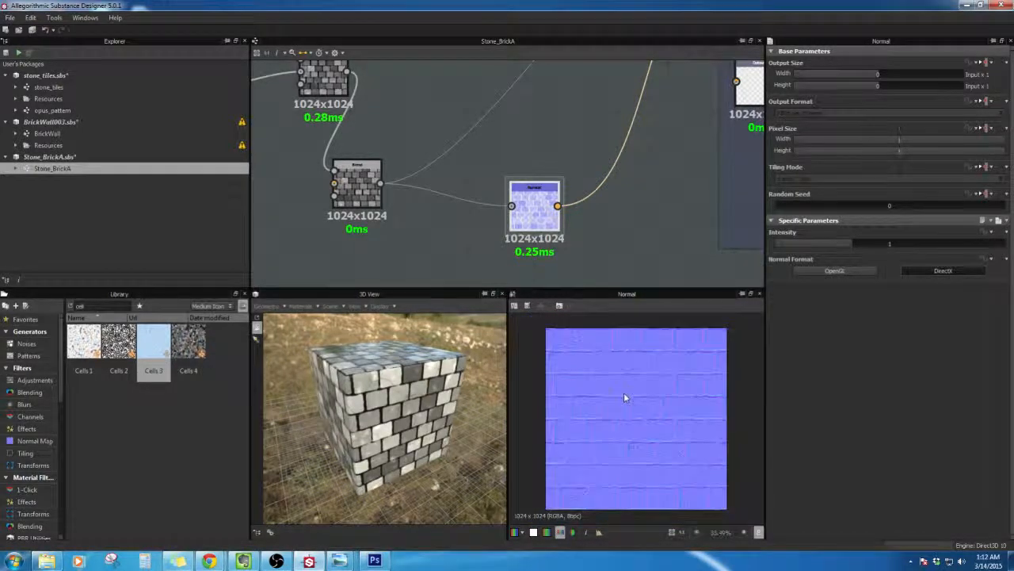
# Step: Examine the cracks and brick edges up close on the cube in the 3D view
pyautogui.click(612, 220)
pyautogui.scroll(3, 417, 399)
pyautogui.scroll(4, 417, 398)
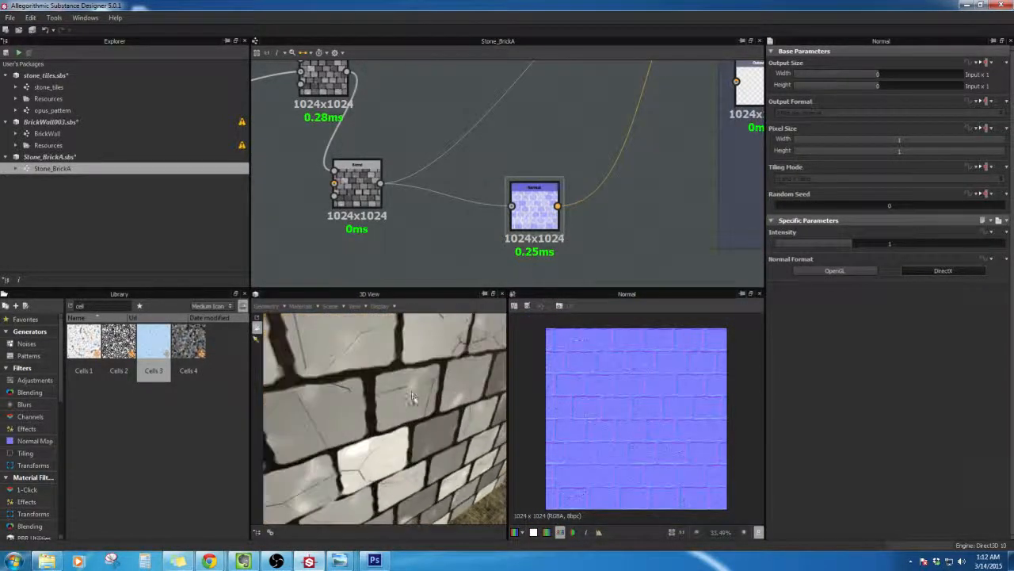
pyautogui.keyDown('alt'); pyautogui.moveTo(400, 372); pyautogui.dragTo(402, 361); pyautogui.keyUp('alt')
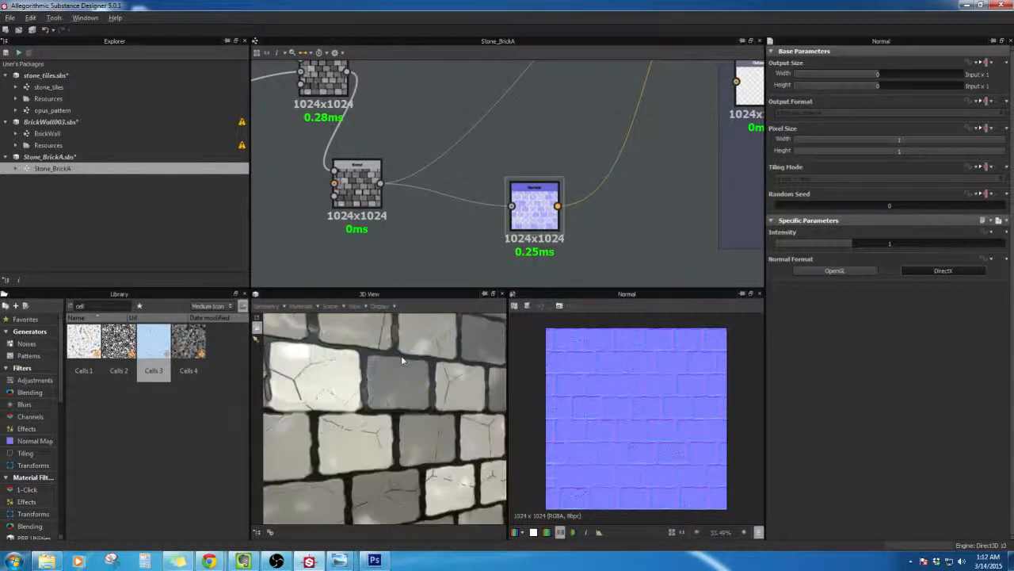
pyautogui.scroll(-8, 400, 372)
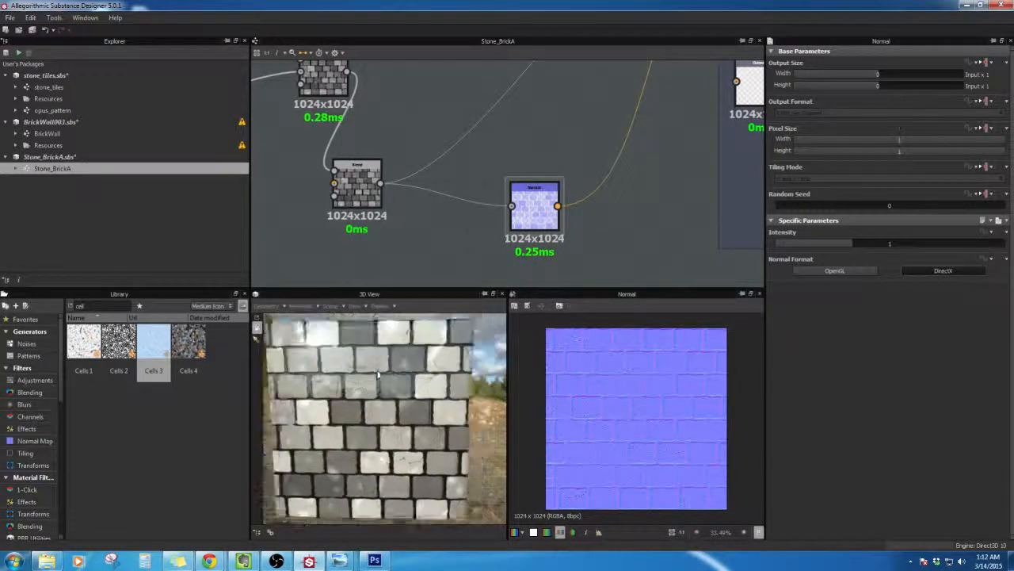
pyautogui.keyDown('alt'); pyautogui.moveTo(371, 386); pyautogui.dragTo(400, 371); pyautogui.keyUp('alt')
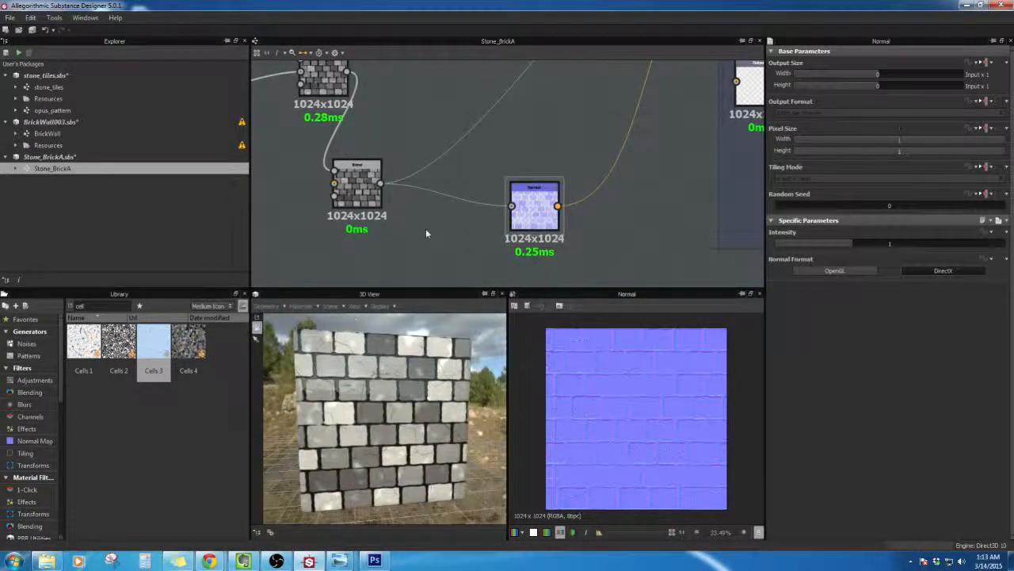
# Step: Add a new frame and place it below and to the right of the Crack frame
pyautogui.scroll(-5, 438, 256)
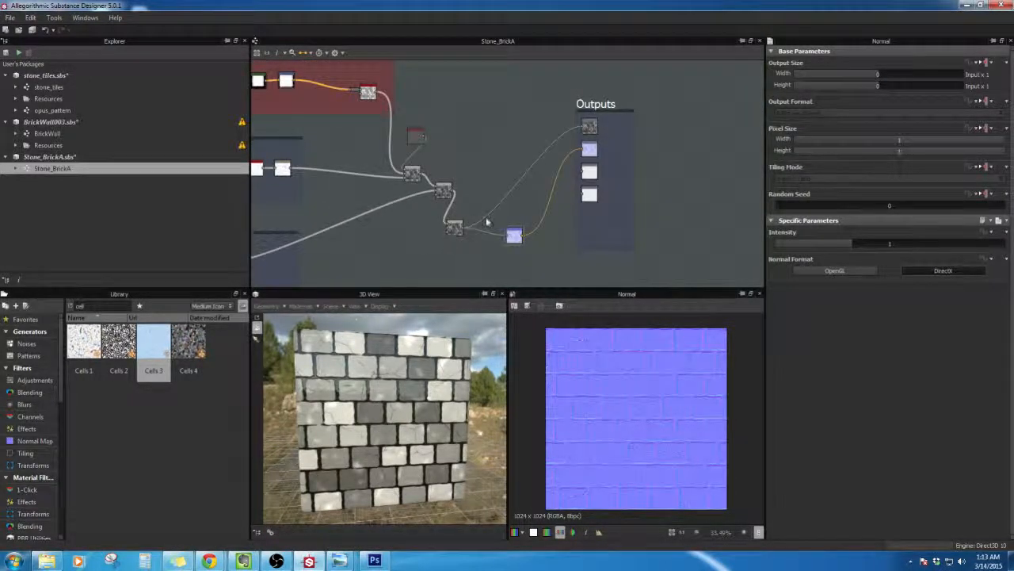
pyautogui.moveTo(529, 195); pyautogui.dragTo(677, 82, button='middle')
pyautogui.moveTo(534, 172); pyautogui.dragTo(584, 152, button='middle')
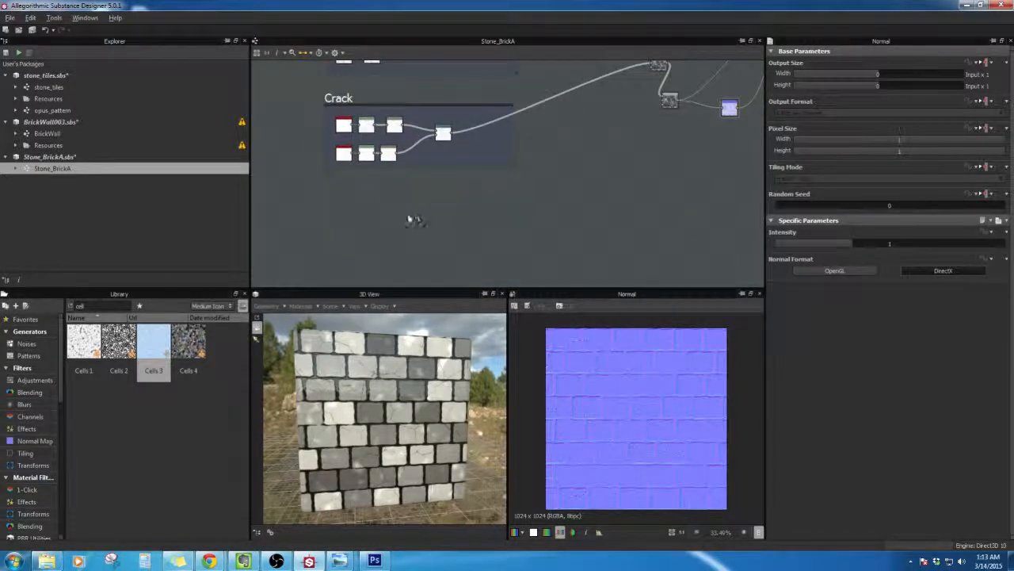
pyautogui.rightClick(370, 191)
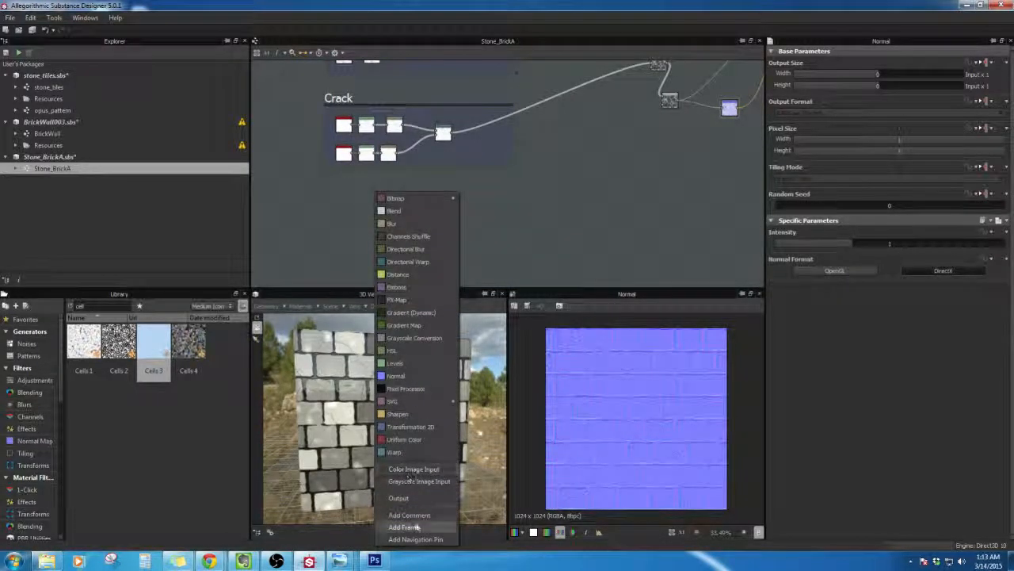
pyautogui.click(396, 523)
pyautogui.click(379, 191)
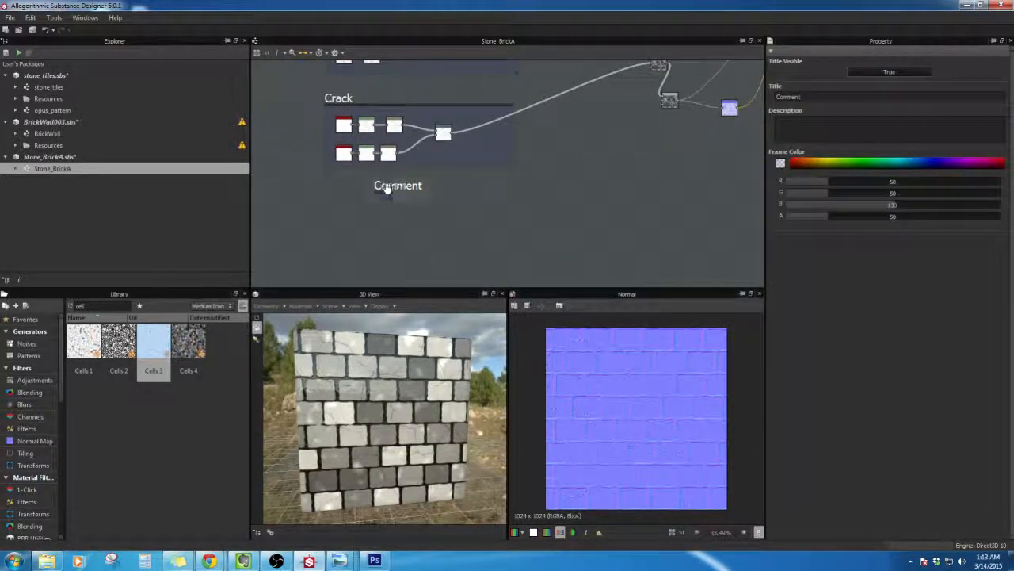
pyautogui.moveTo(386, 189); pyautogui.dragTo(441, 243)
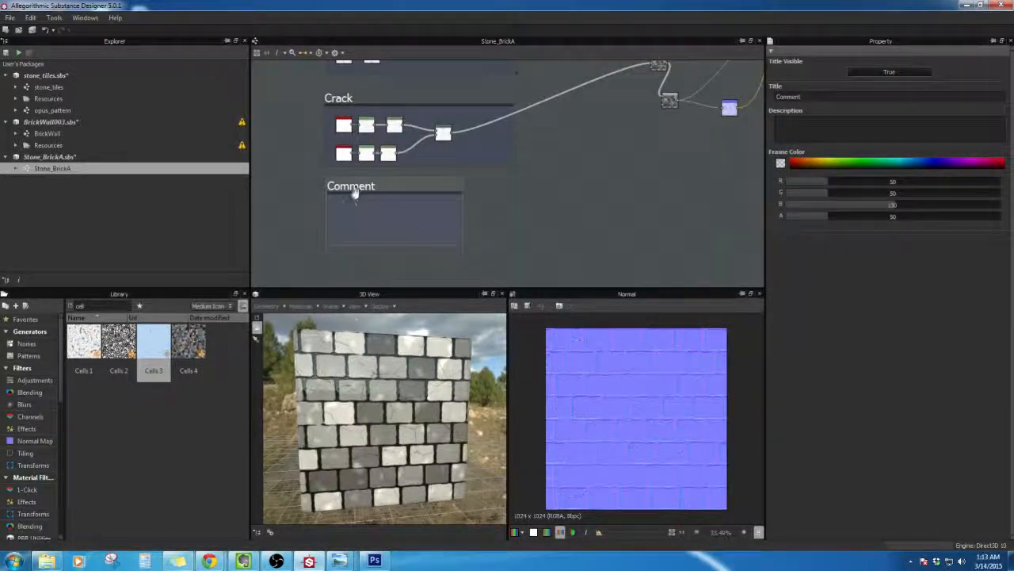
pyautogui.moveTo(354, 195); pyautogui.dragTo(490, 194)
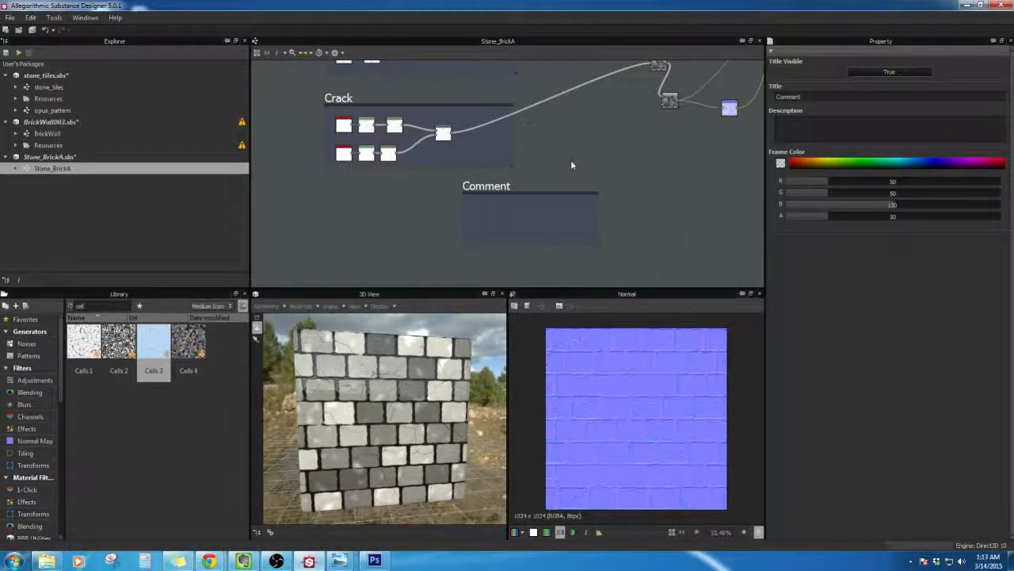
pyautogui.scroll(2, 570, 162)
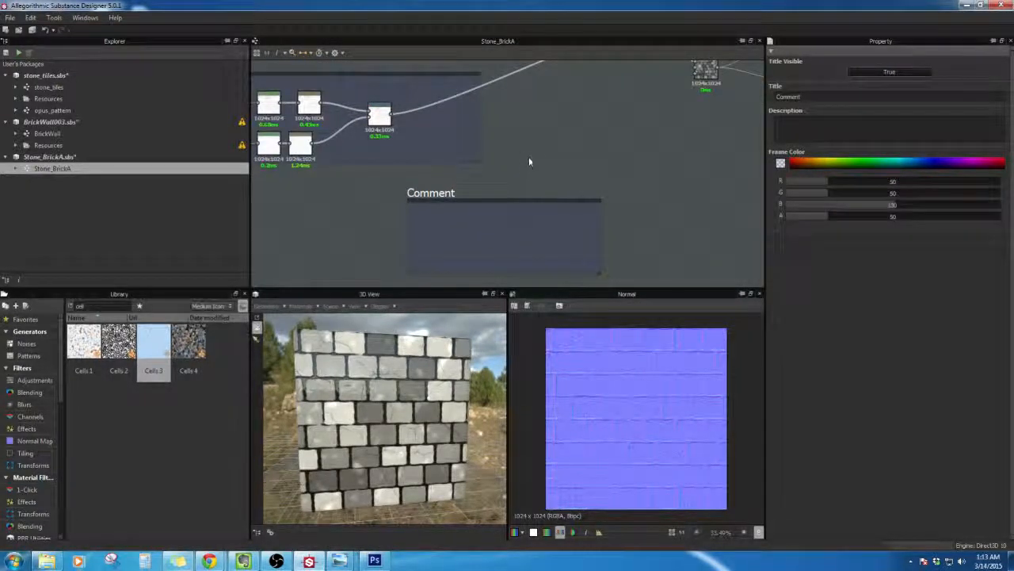
pyautogui.moveTo(527, 187); pyautogui.dragTo(571, 153, button='middle')
pyautogui.rightClick(458, 190)
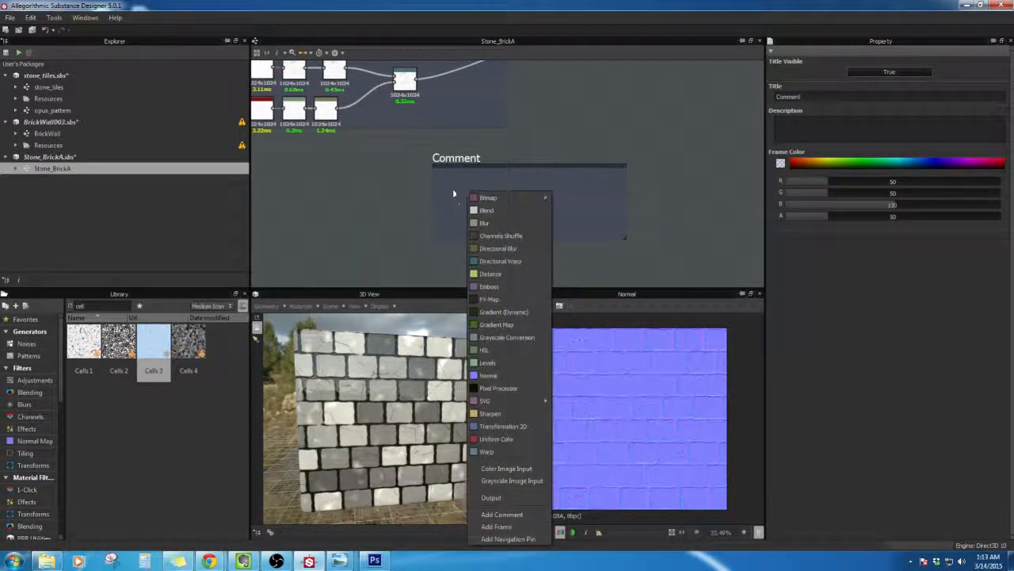
pyautogui.click(367, 193)
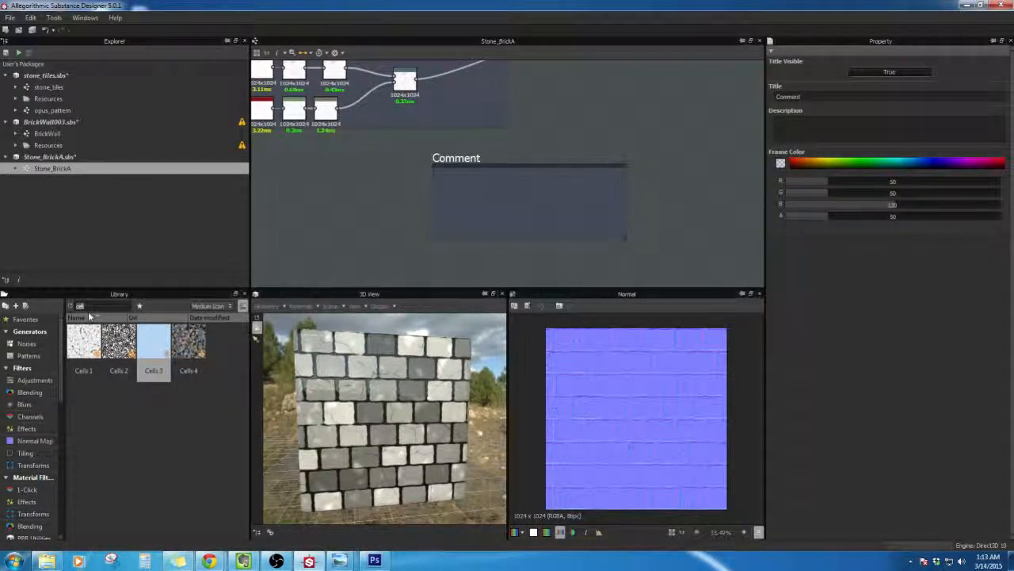
# Step: Search the library for "tile", try out a Tile Random node inside the new frame and delete it again
pyautogui.write('ti')
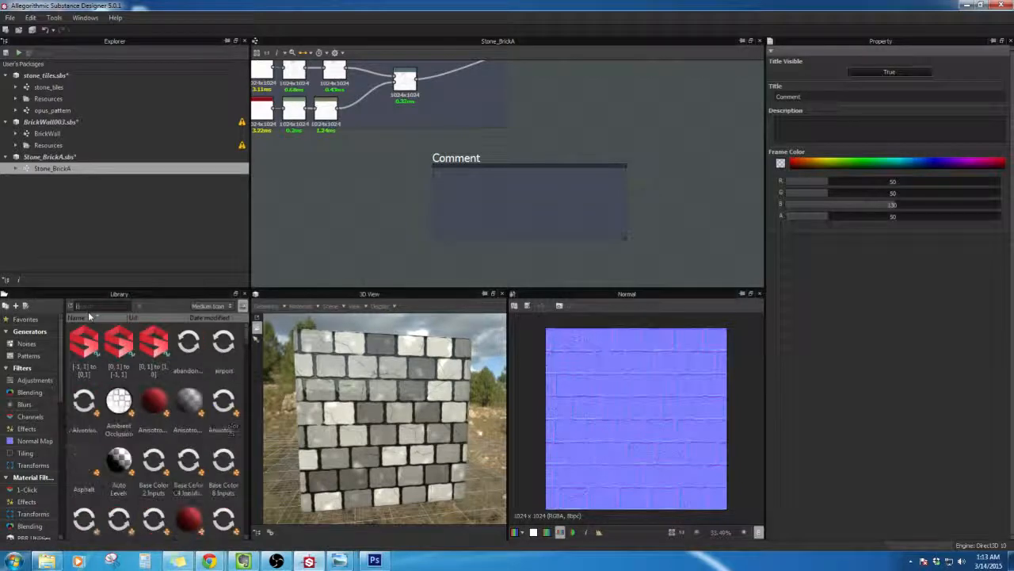
pyautogui.write('le')
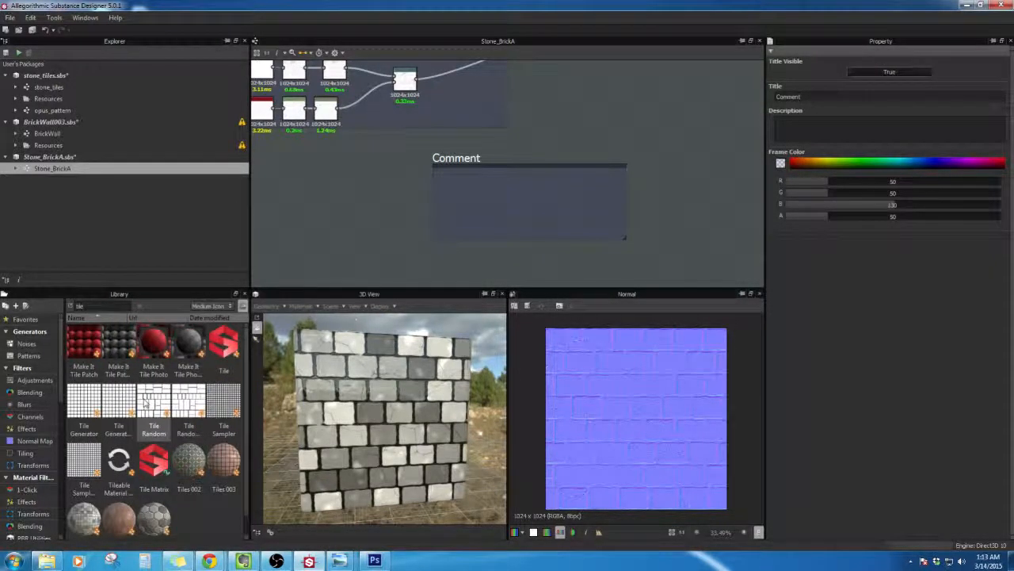
pyautogui.click(155, 406)
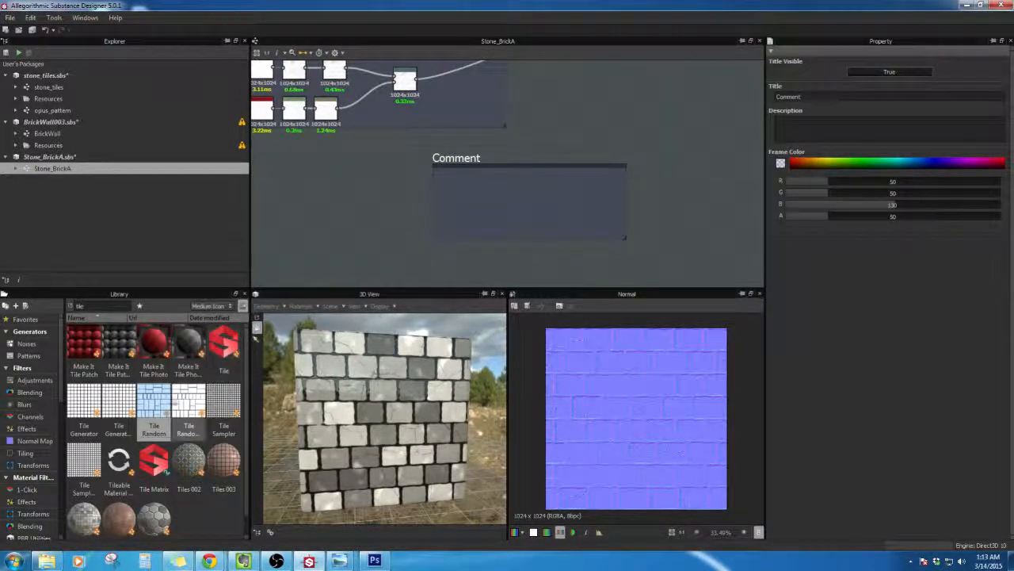
pyautogui.moveTo(156, 406); pyautogui.dragTo(461, 202)
pyautogui.scroll(4, 457, 193)
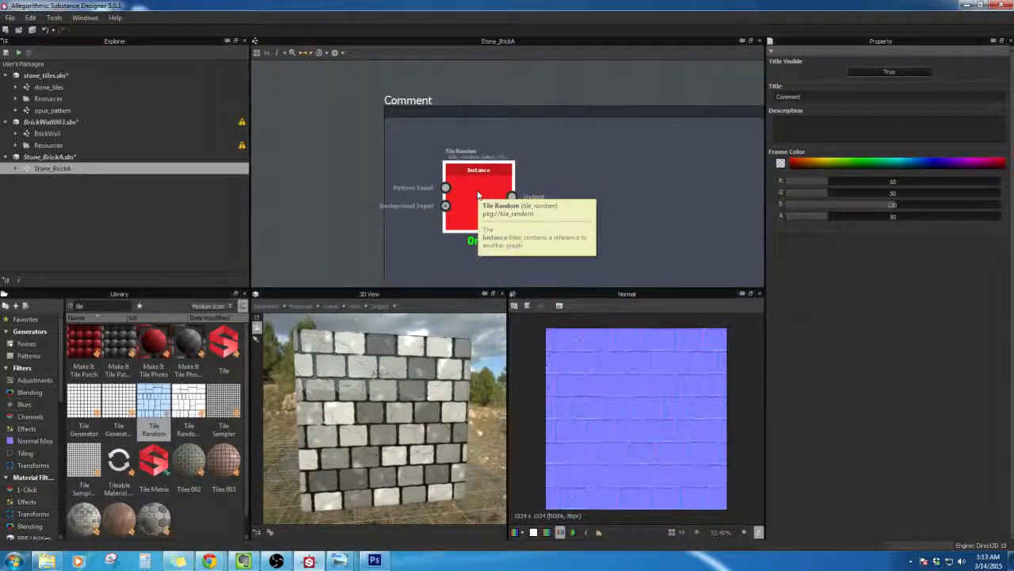
pyautogui.moveTo(462, 186); pyautogui.dragTo(506, 182)
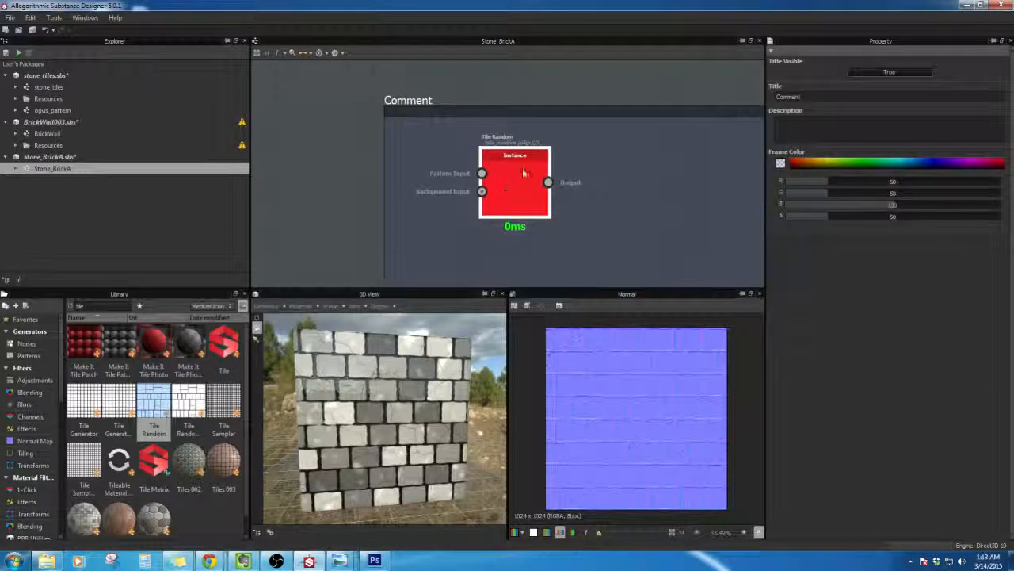
pyautogui.press('Delete')
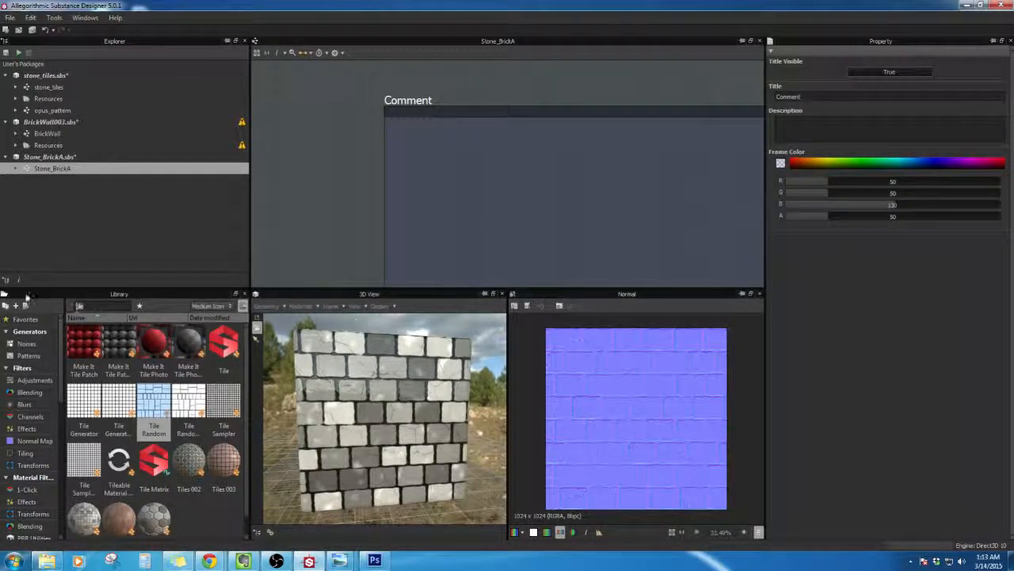
# Step: Add a Shape node from the library inside the new frame and set its pattern to Paraboloid and size to 0.76
pyautogui.write('shape')
pyautogui.moveTo(84, 340); pyautogui.dragTo(446, 176)
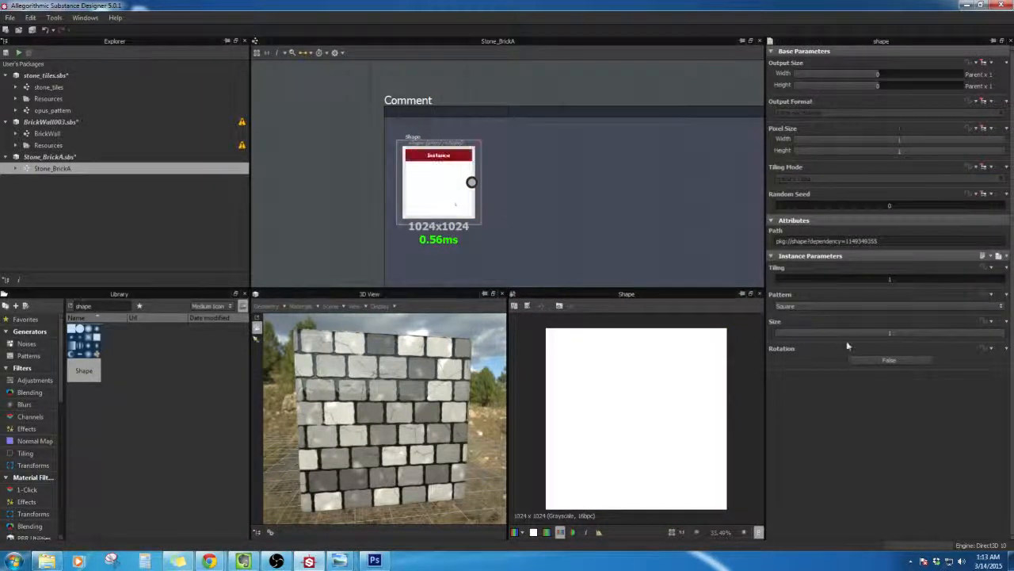
pyautogui.click(825, 307)
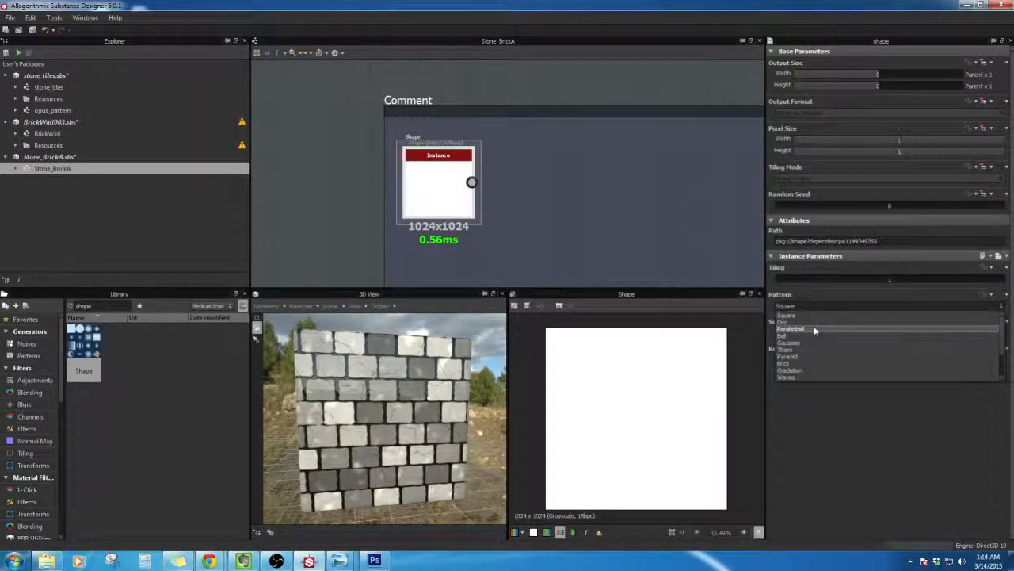
pyautogui.click(816, 333)
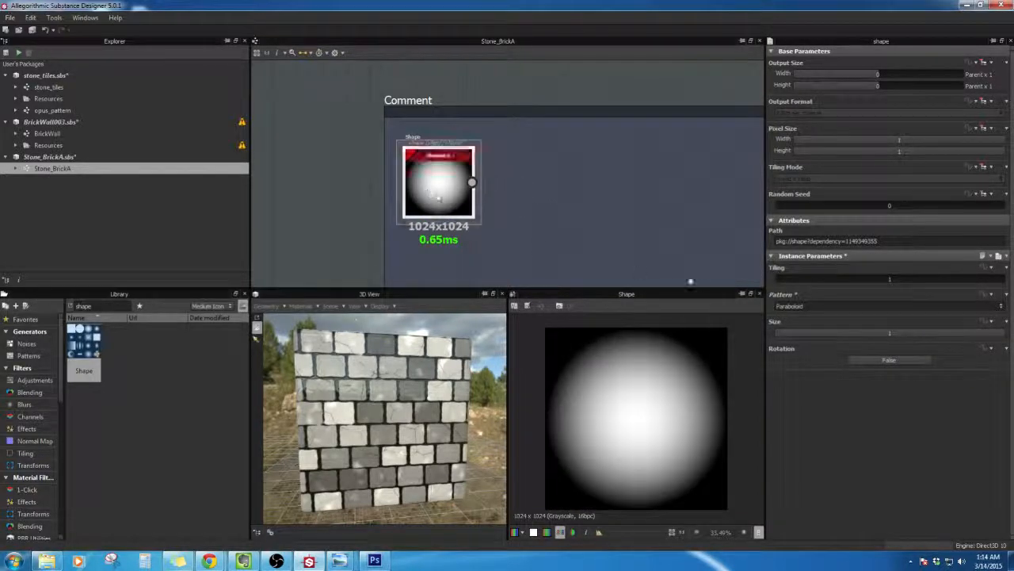
pyautogui.moveTo(809, 334); pyautogui.dragTo(950, 333)
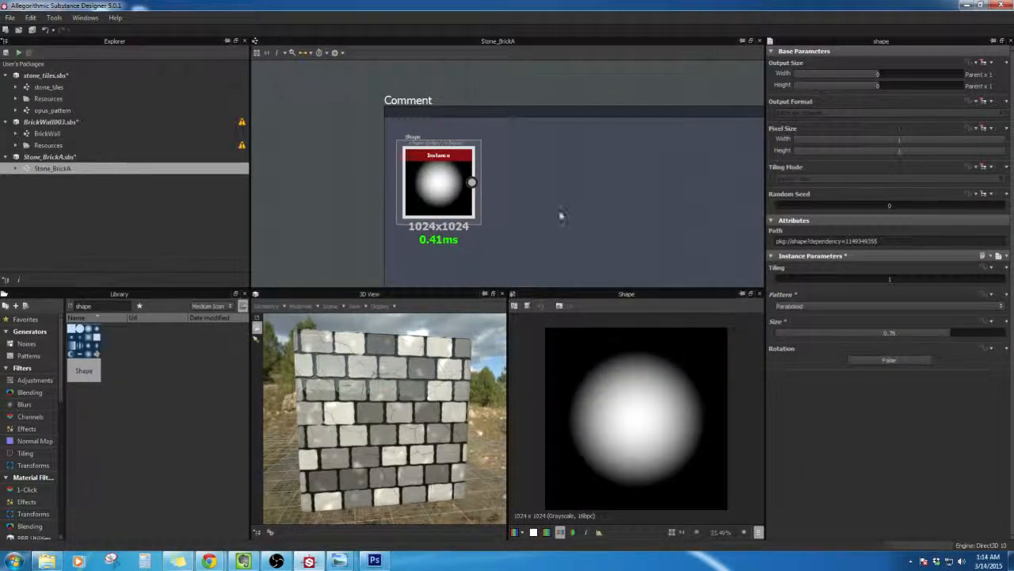
pyautogui.scroll(-1, 539, 220)
pyautogui.scroll(-2, 540, 219)
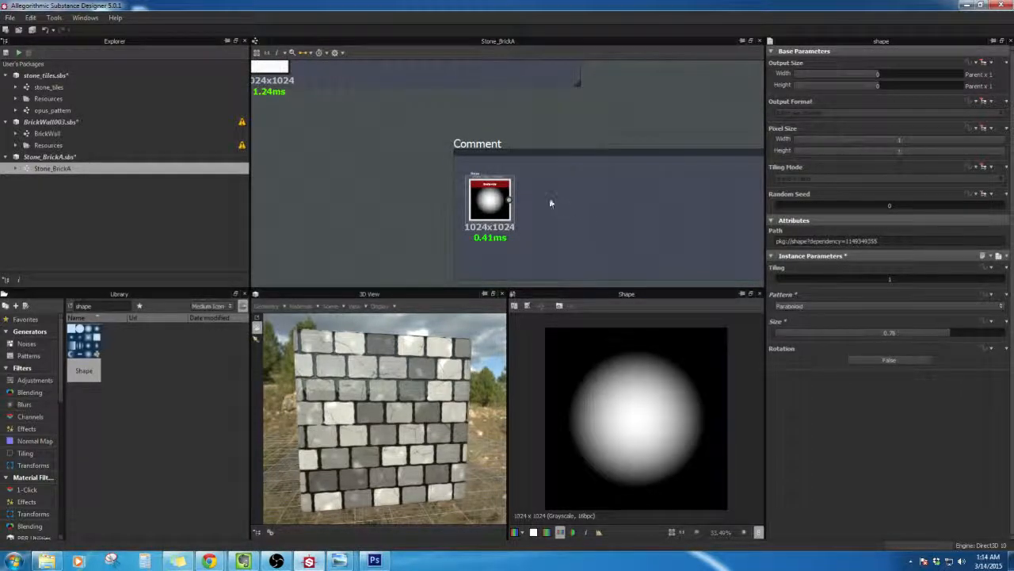
pyautogui.moveTo(702, 216); pyautogui.dragTo(594, 188, button='middle')
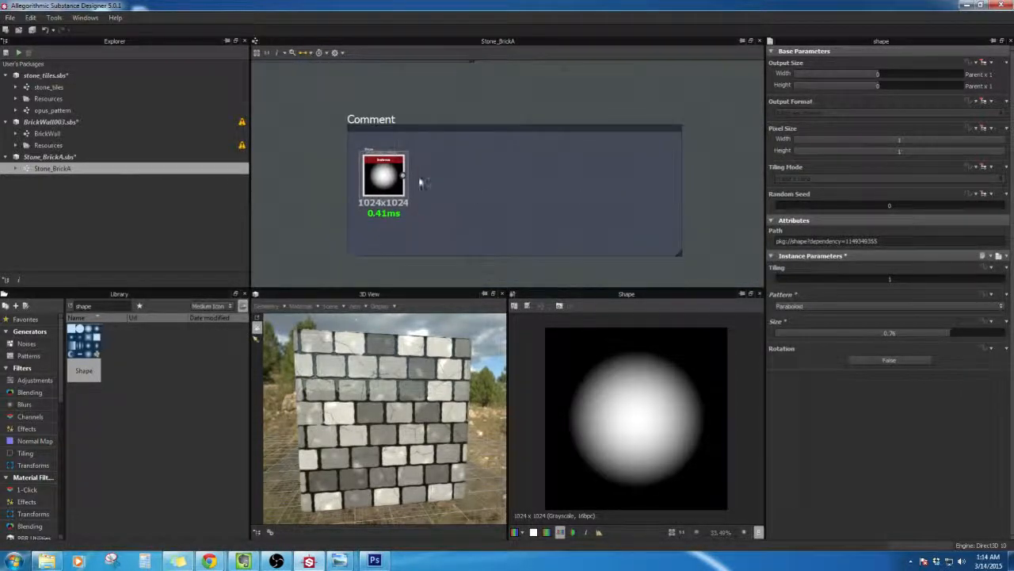
pyautogui.rightClick(421, 176)
pyautogui.click(421, 164)
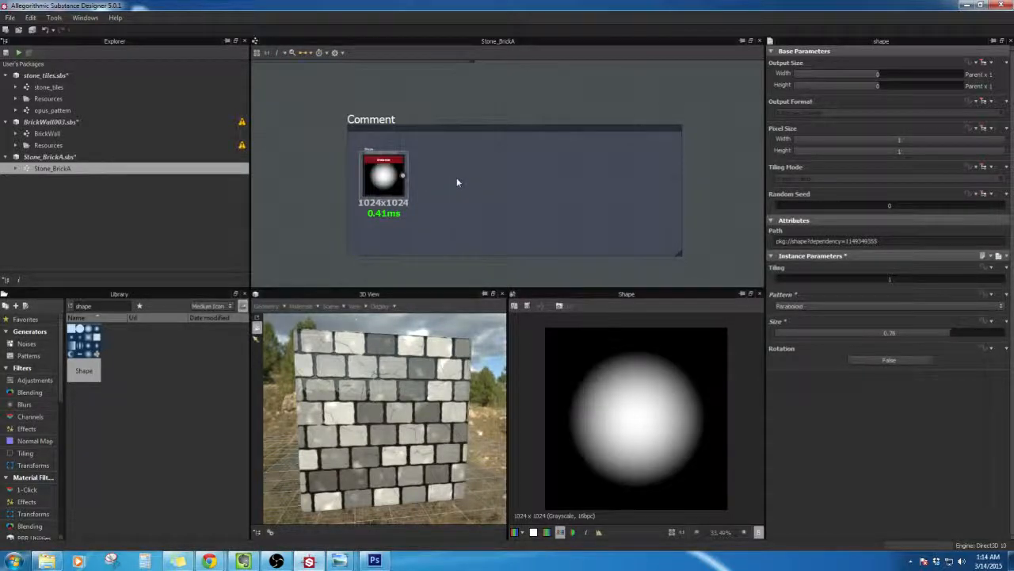
pyautogui.rightClick(436, 179)
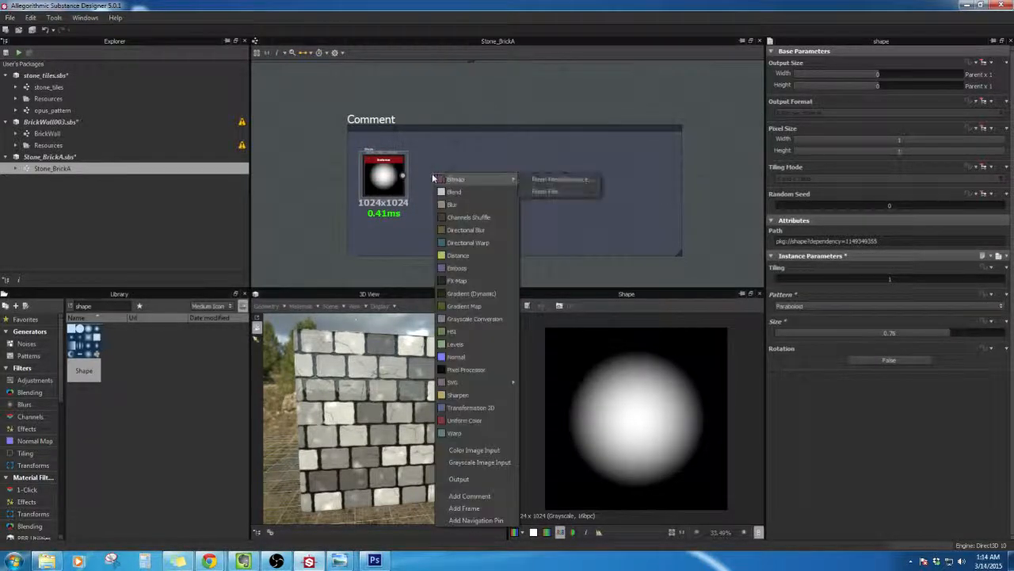
pyautogui.click(415, 182)
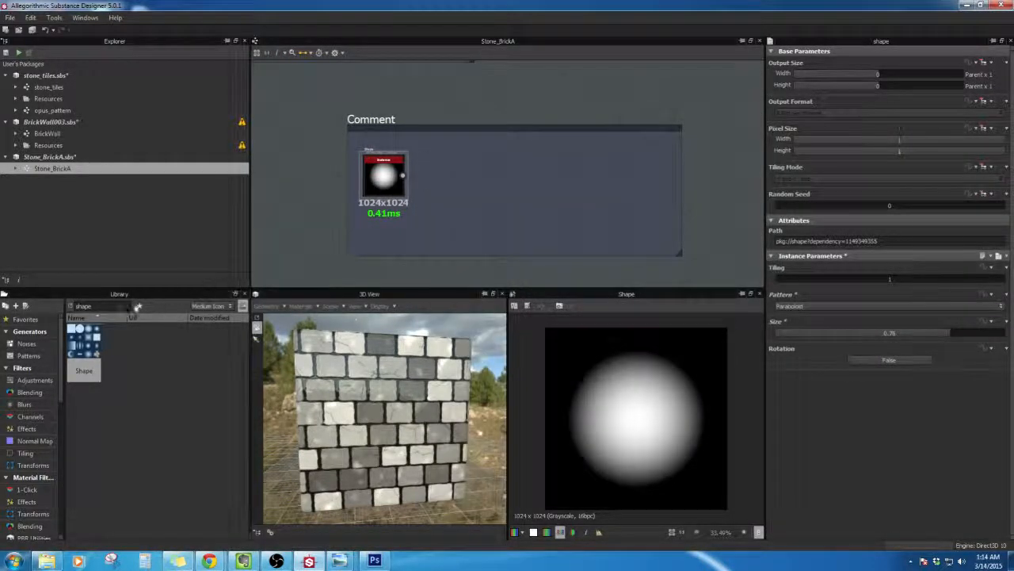
# Step: Search the library for "tile", add a Tile Random node beside the Shape node, connect the Shape to its first input and preview it
pyautogui.write('tile')
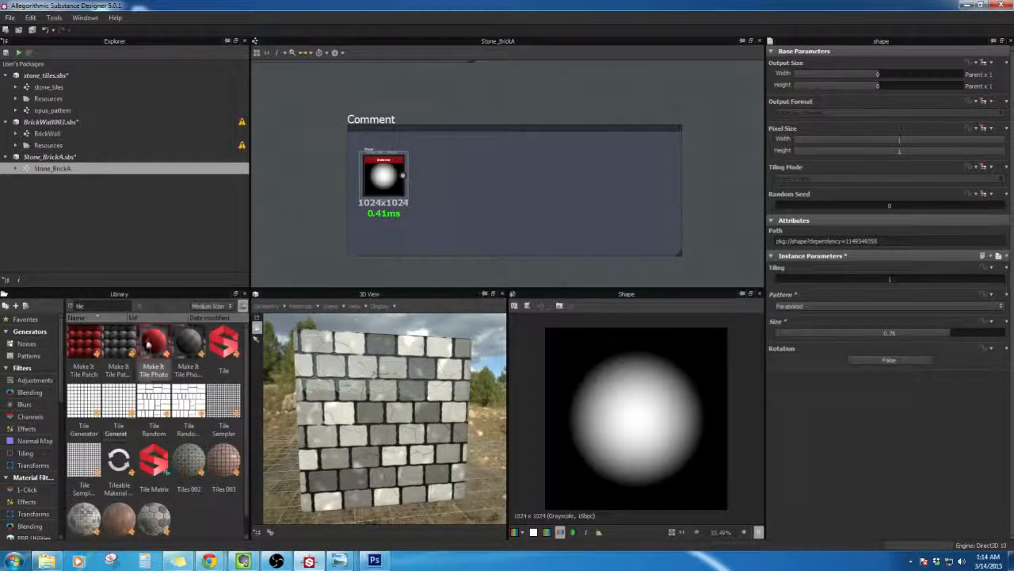
pyautogui.moveTo(153, 400); pyautogui.dragTo(468, 190)
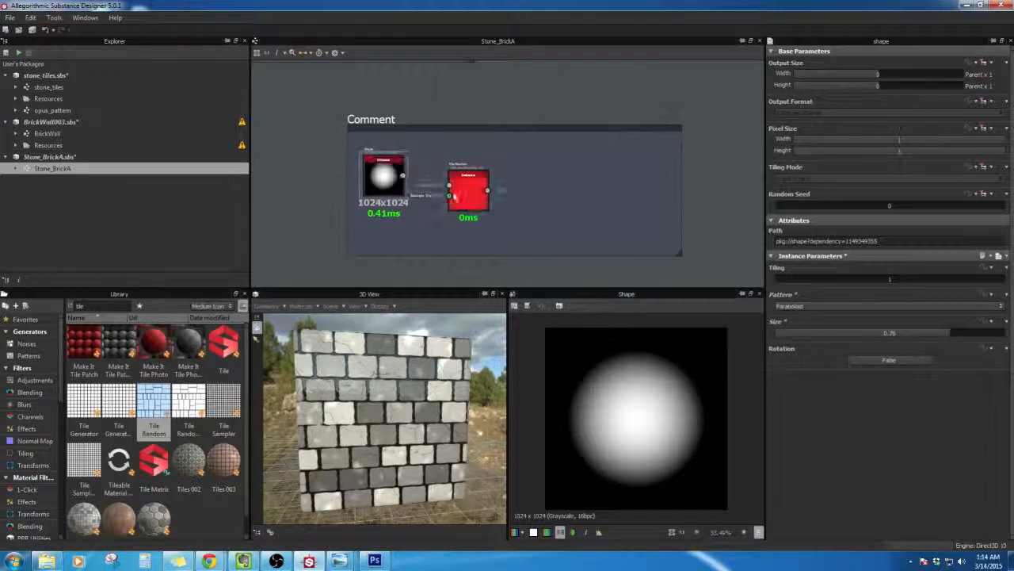
pyautogui.moveTo(405, 176); pyautogui.dragTo(450, 185)
pyautogui.doubleClick(470, 197)
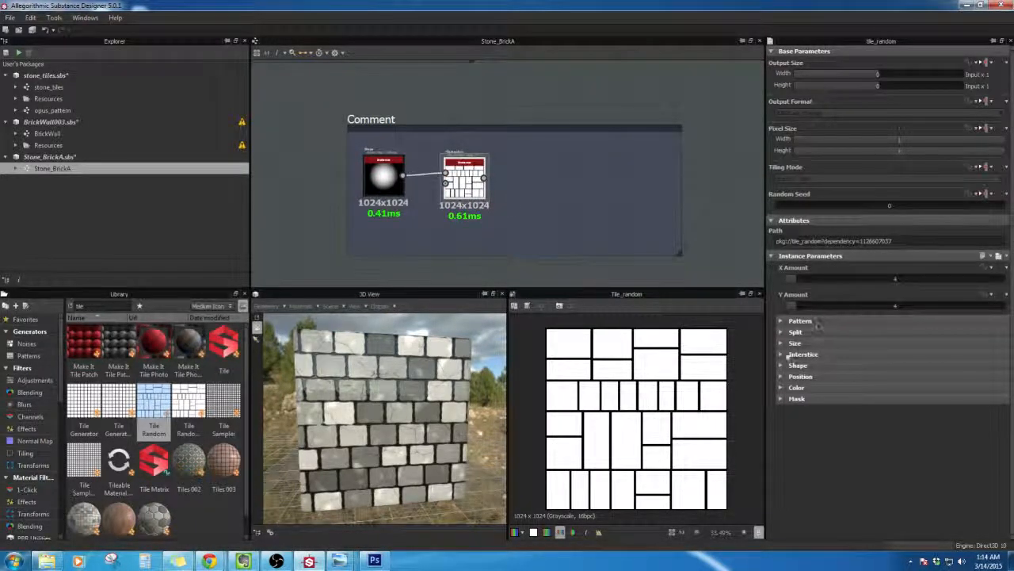
# Step: Set the Tile Random's pattern to Pattern Input, with an X Amount of 3 and a Y Amount of 2
pyautogui.click(797, 321)
pyautogui.click(824, 345)
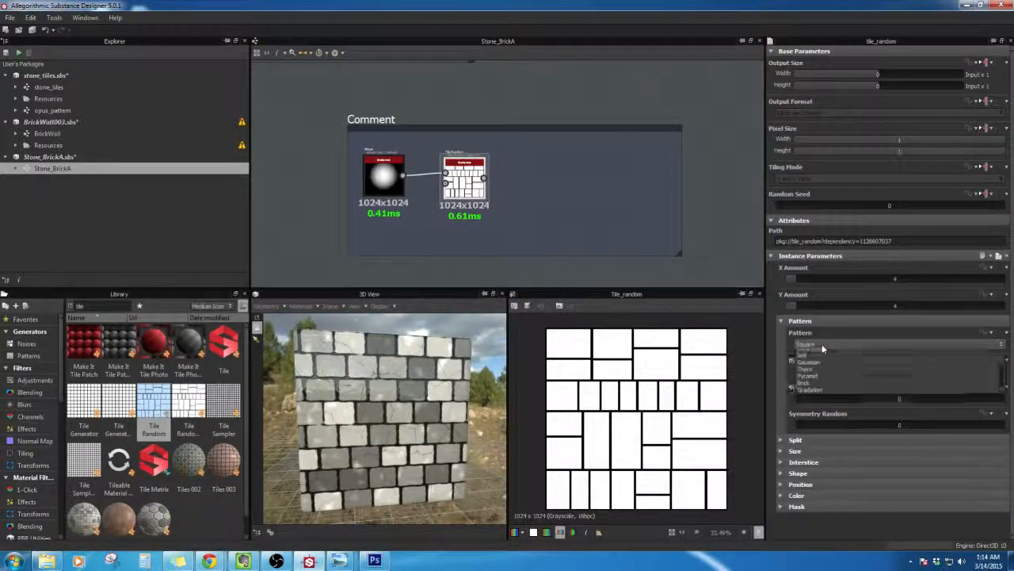
pyautogui.click(825, 354)
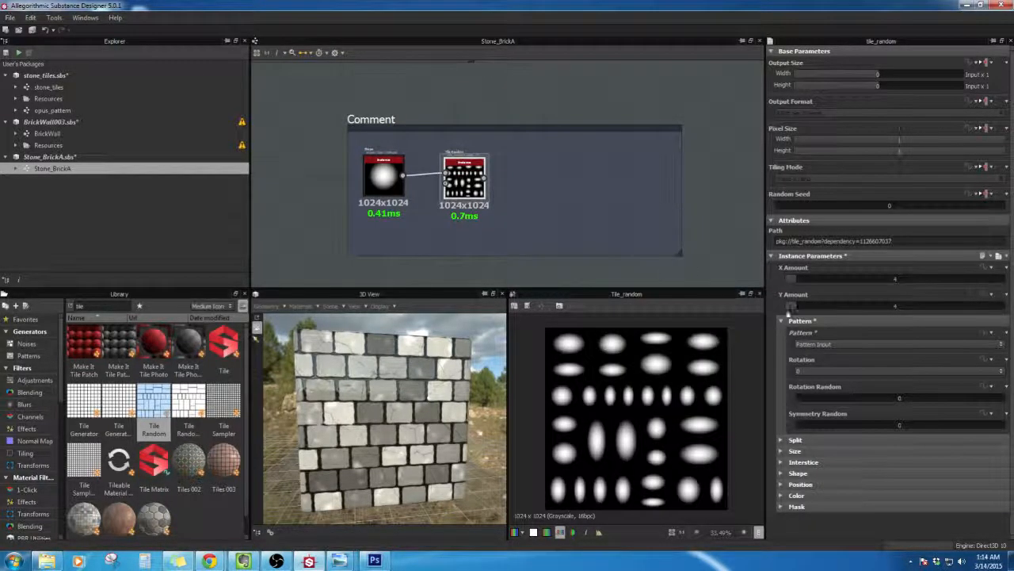
pyautogui.moveTo(793, 280)
pyautogui.mouseDown()
pyautogui.moveTo(853, 277)
pyautogui.moveTo(792, 280)
pyautogui.mouseUp()
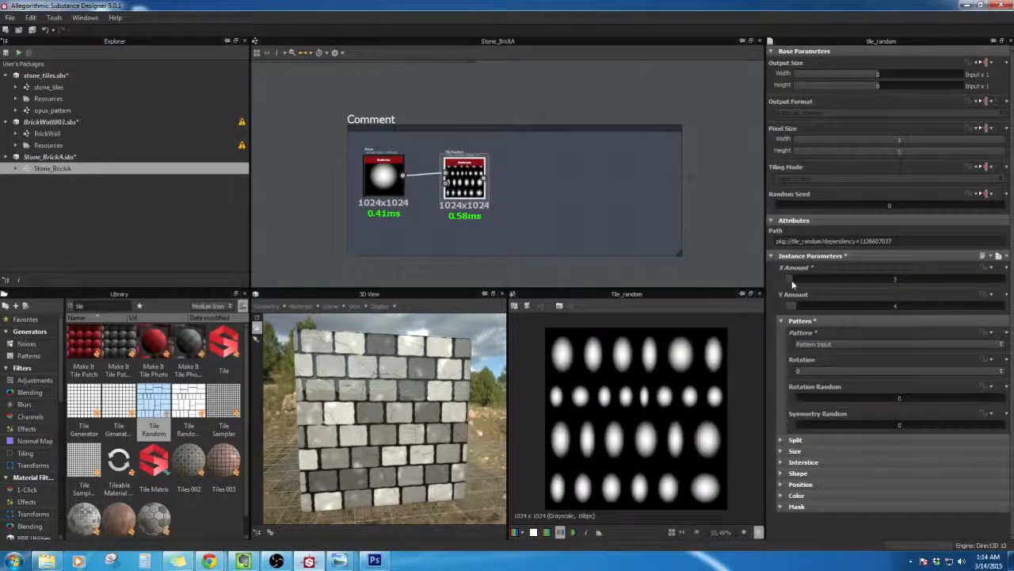
pyautogui.click(788, 306)
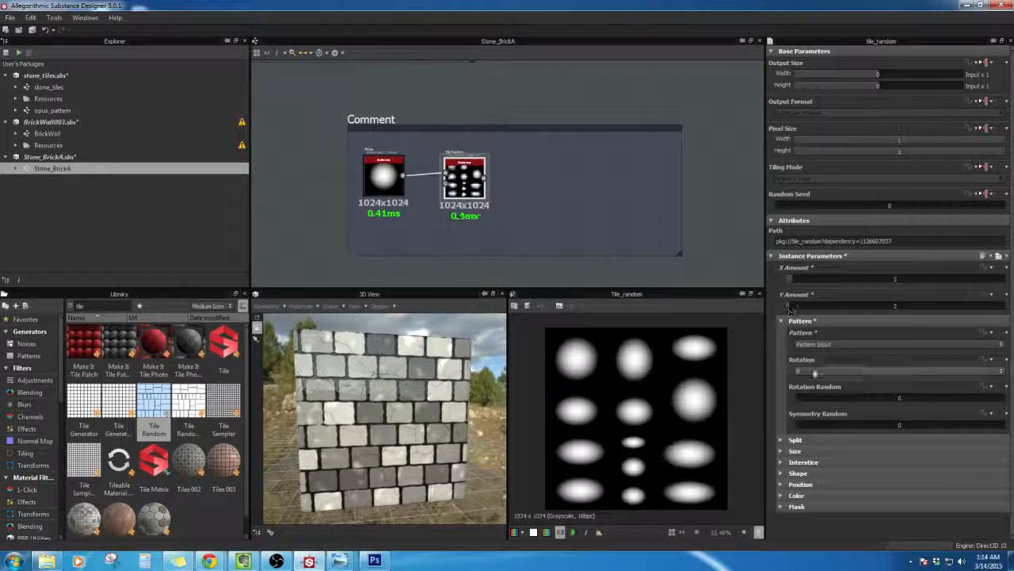
# Step: Set the Tile Random's rotation to random horizontal and its Symmetry Random to 0.14
pyautogui.click(834, 397)
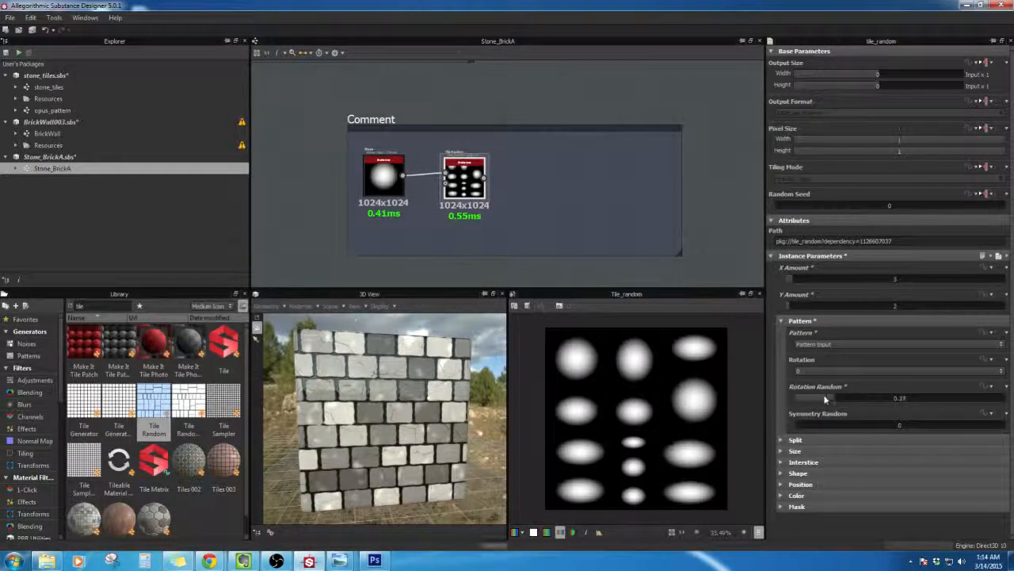
pyautogui.moveTo(825, 400); pyautogui.dragTo(825, 425)
pyautogui.click(818, 371)
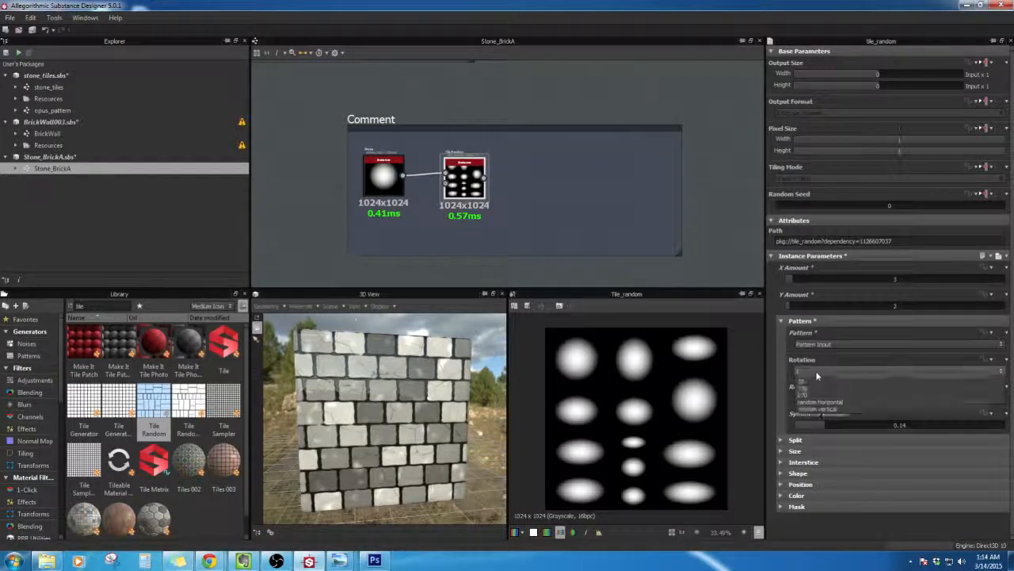
pyautogui.click(820, 408)
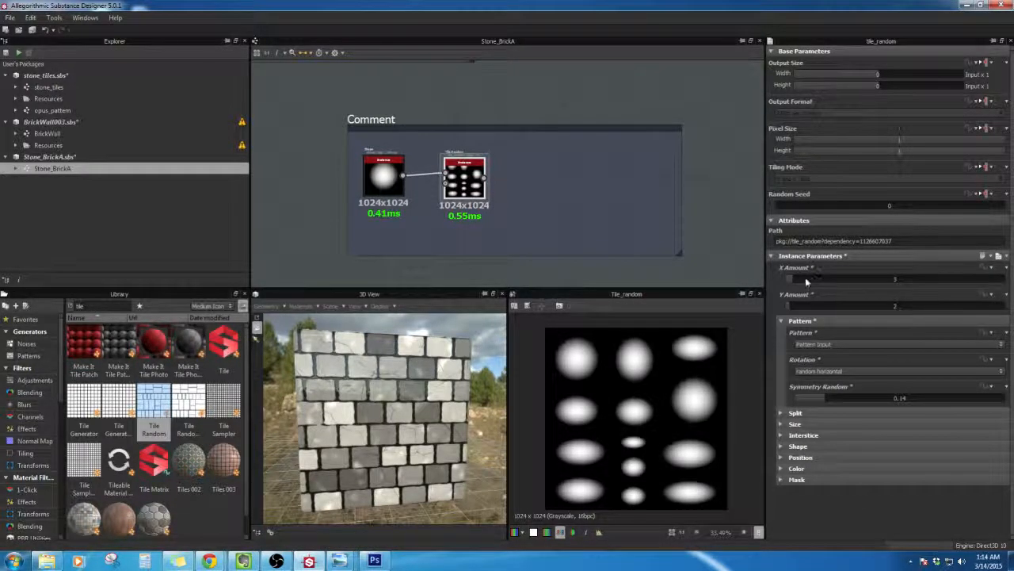
pyautogui.moveTo(806, 281); pyautogui.dragTo(748, 282)
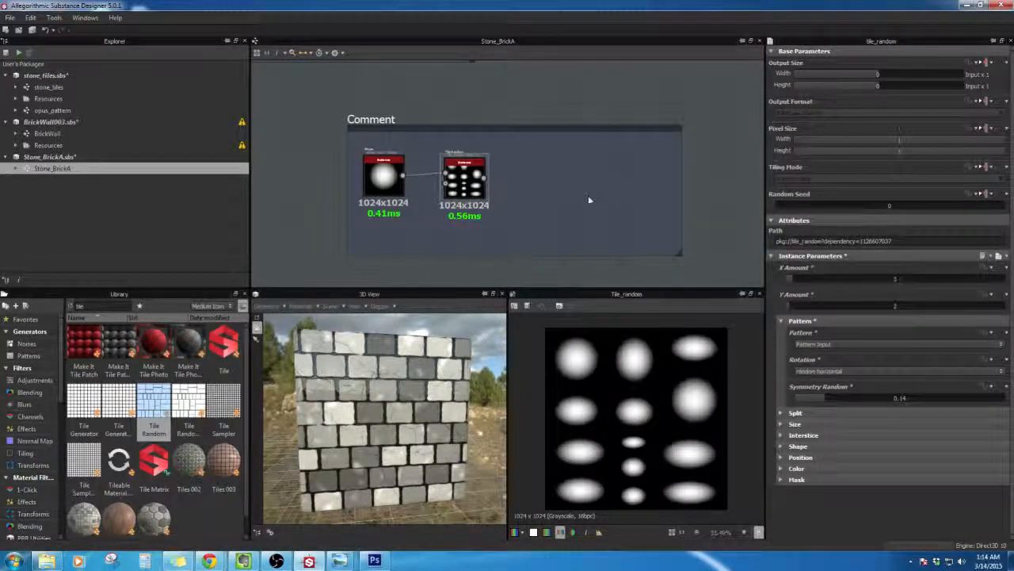
# Step: Set the Tile Random's split mode to random h+v and its split threshold to 0.34
pyautogui.scroll(-2, 639, 172)
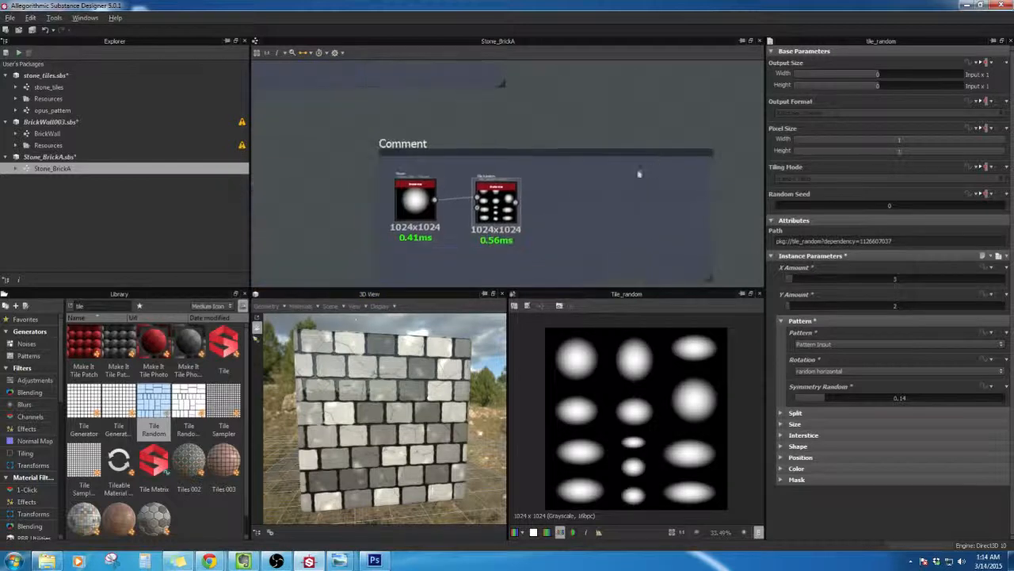
pyautogui.scroll(1, 607, 190)
pyautogui.scroll(1, 561, 202)
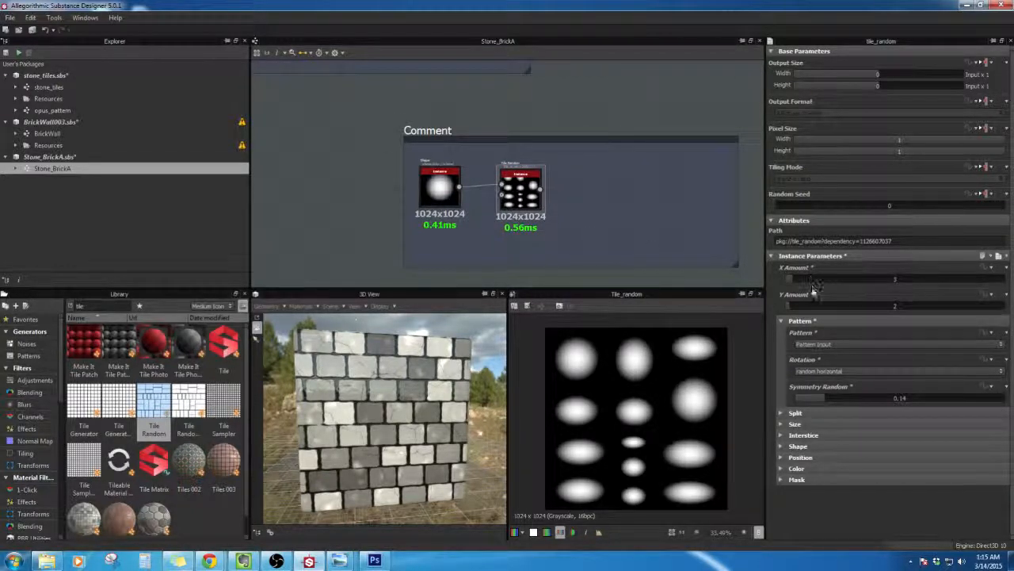
pyautogui.click(782, 413)
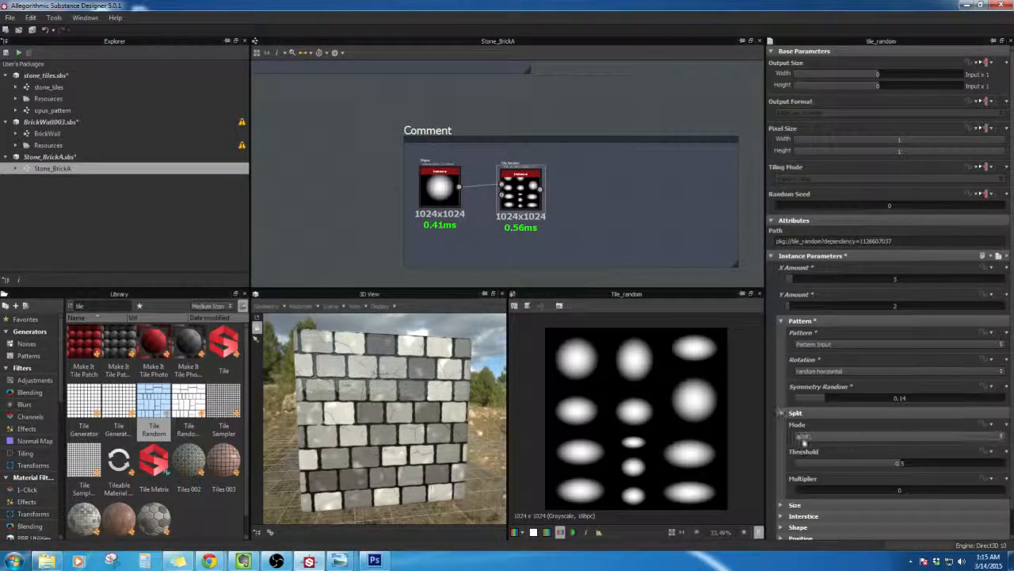
pyautogui.click(805, 437)
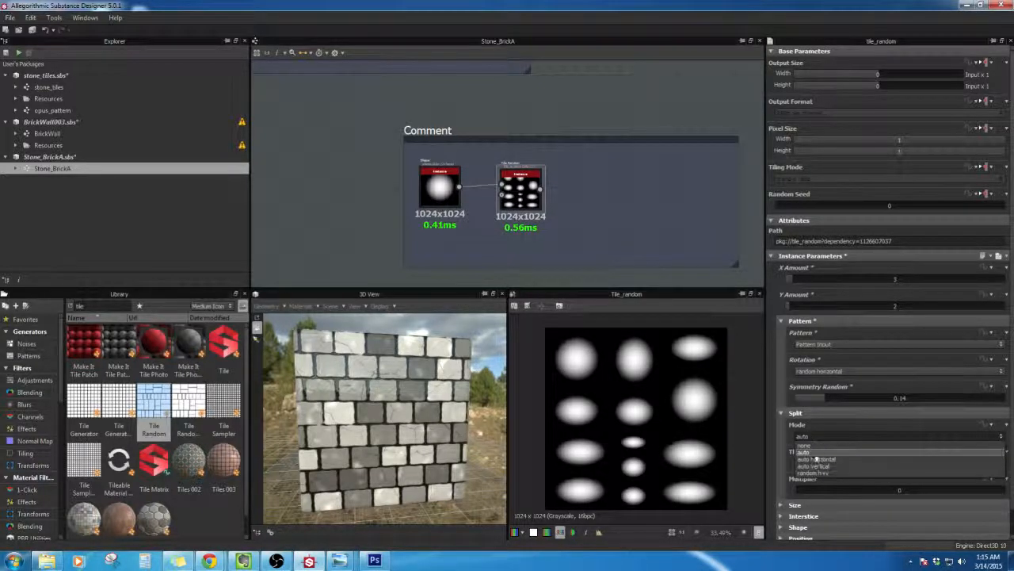
pyautogui.click(815, 472)
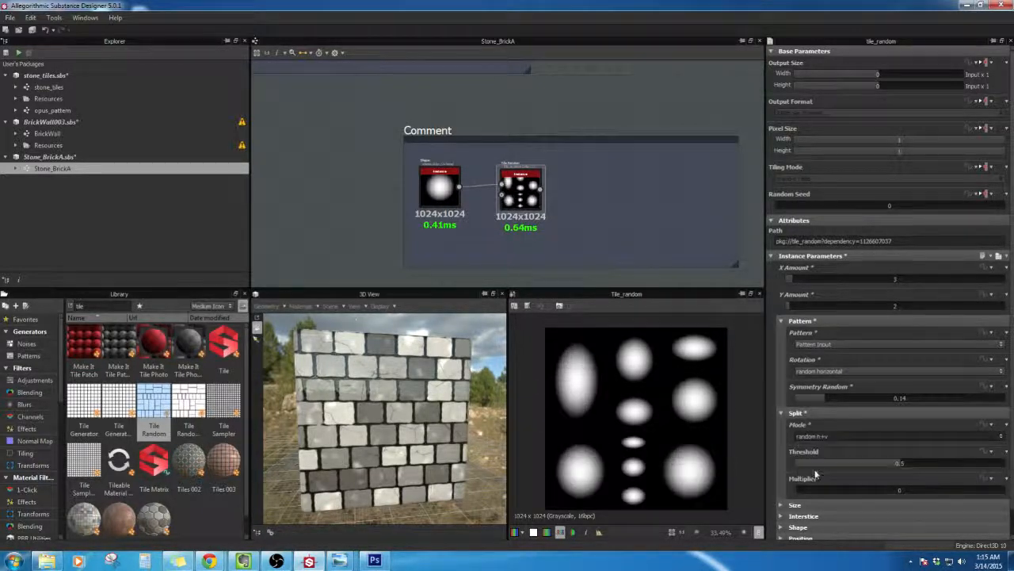
pyautogui.click(787, 416)
pyautogui.click(784, 415)
pyautogui.moveTo(861, 490); pyautogui.dragTo(772, 493)
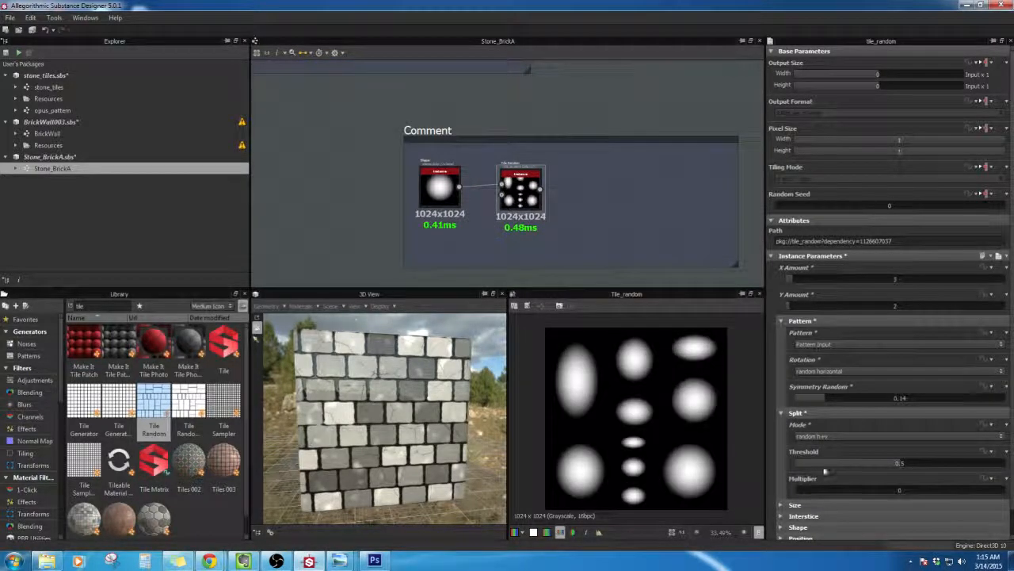
pyautogui.moveTo(865, 463)
pyautogui.mouseDown()
pyautogui.moveTo(834, 469)
pyautogui.moveTo(884, 459)
pyautogui.moveTo(878, 473)
pyautogui.moveTo(849, 465)
pyautogui.moveTo(866, 465)
pyautogui.mouseUp()
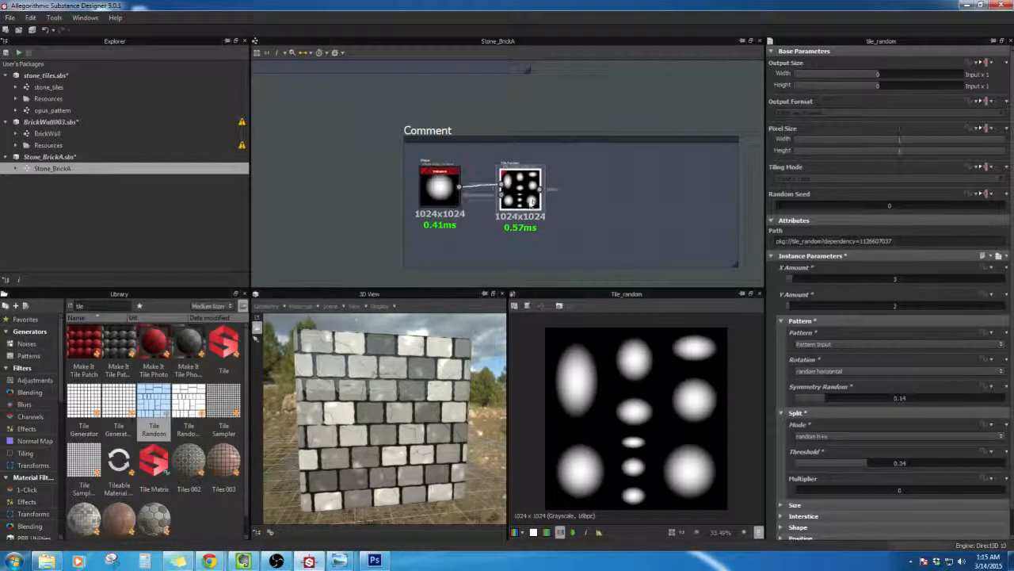
# Step: Move the Shape and Tile Random nodes closer together along the upper edge of the new frame
pyautogui.moveTo(521, 200); pyautogui.dragTo(519, 191)
pyautogui.moveTo(447, 196); pyautogui.dragTo(444, 176)
pyautogui.moveTo(515, 194); pyautogui.dragTo(495, 191)
# Step: Search the library for "cell" and add a Cells 1 node below the Shape node in the frame
pyautogui.rightClick(473, 238)
pyautogui.click(439, 221)
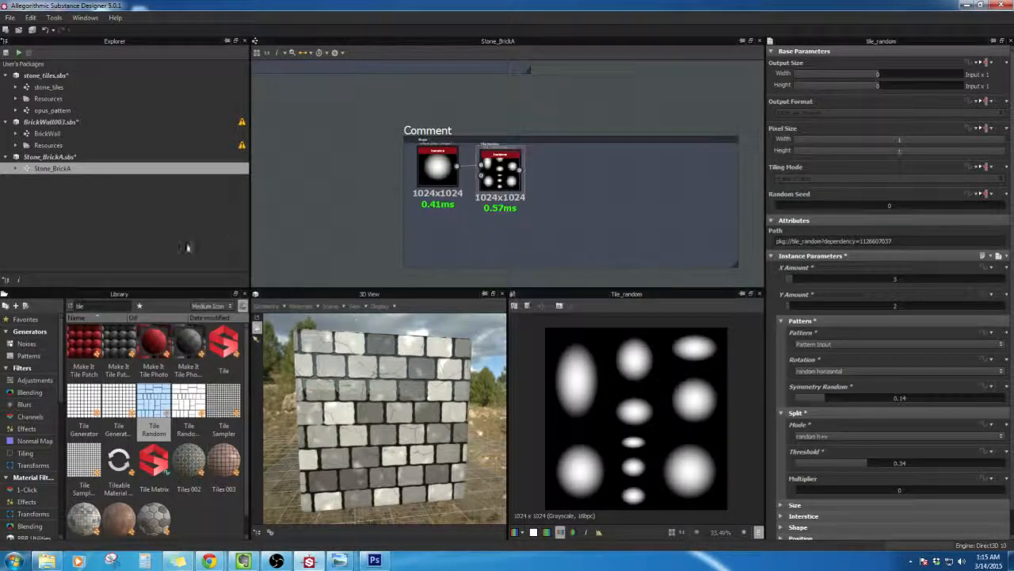
pyautogui.write('cell')
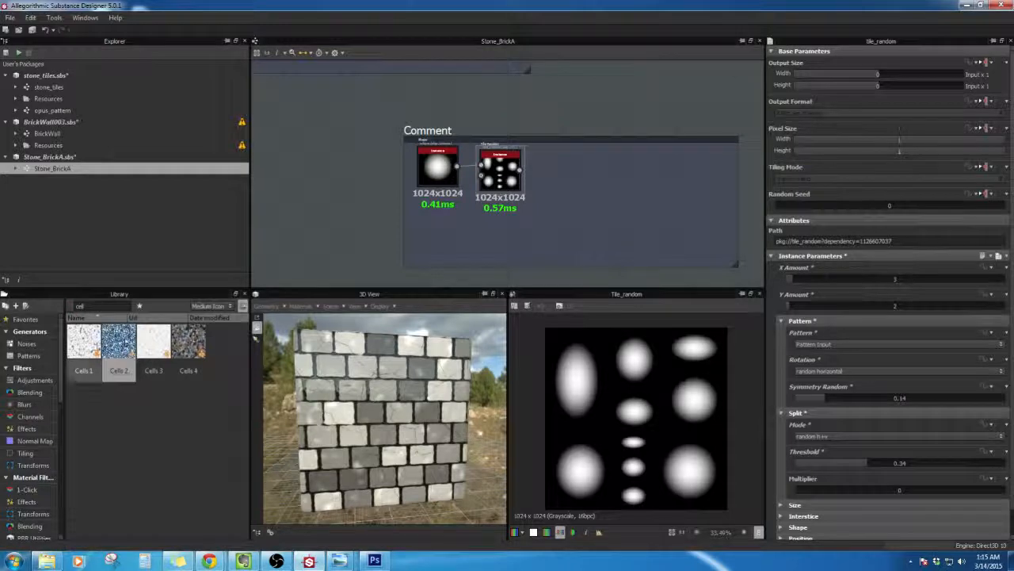
pyautogui.moveTo(84, 342); pyautogui.dragTo(455, 245)
# Step: Try a Blend node fed by the Tile Random and Cells 1 nodes, and delete it again
pyautogui.rightClick(579, 204)
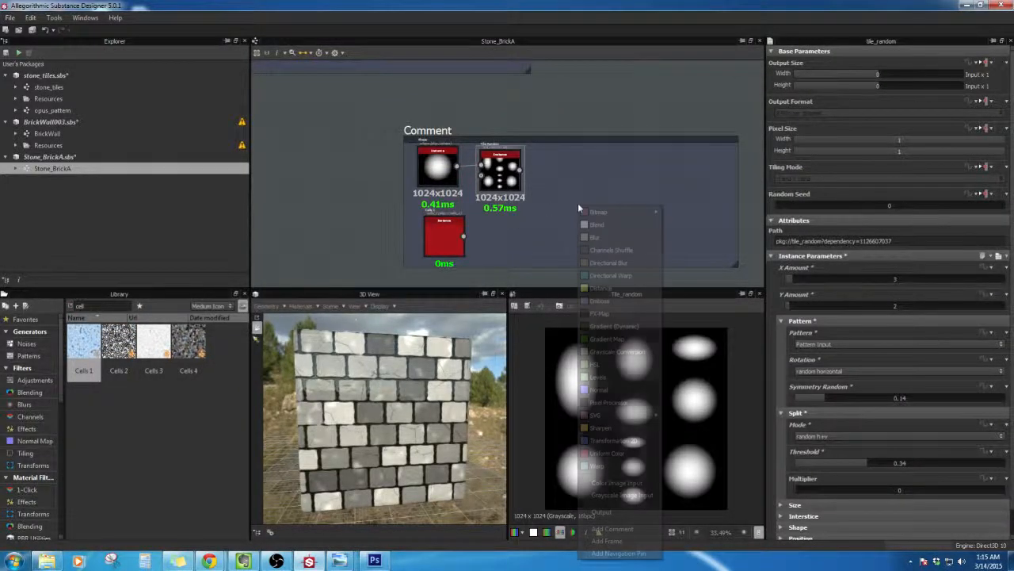
pyautogui.click(597, 225)
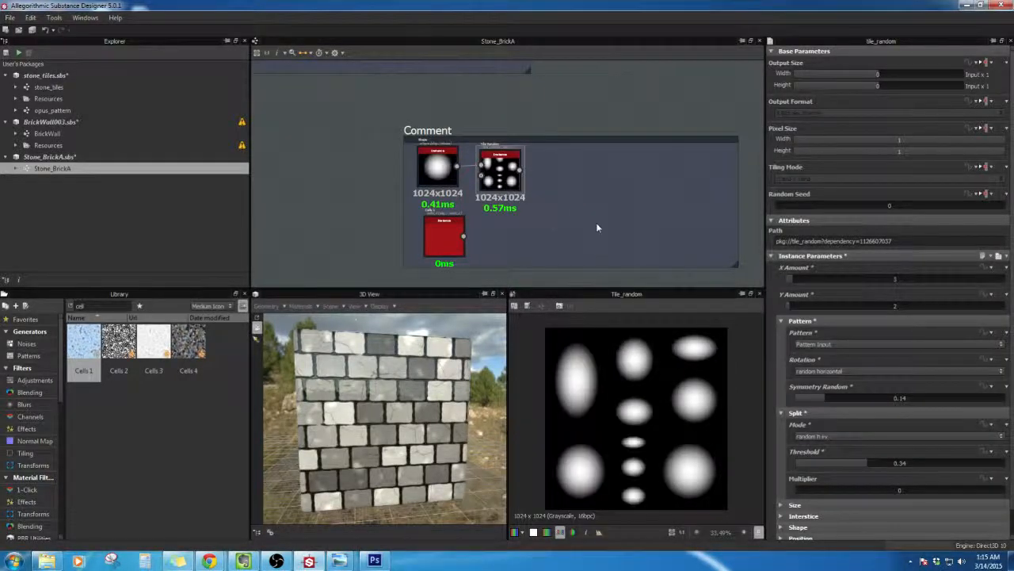
pyautogui.moveTo(528, 177); pyautogui.dragTo(574, 192)
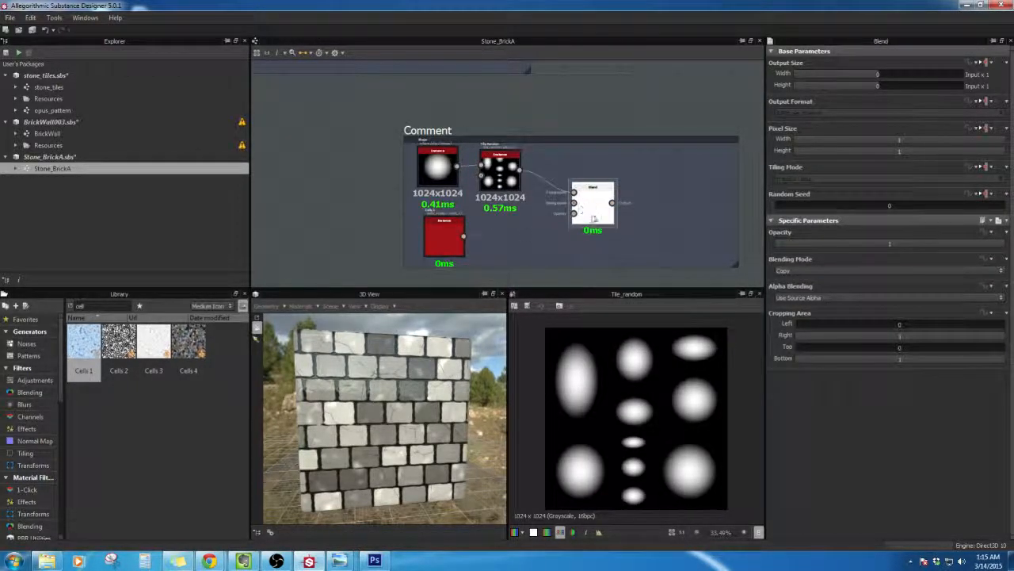
pyautogui.click(593, 208)
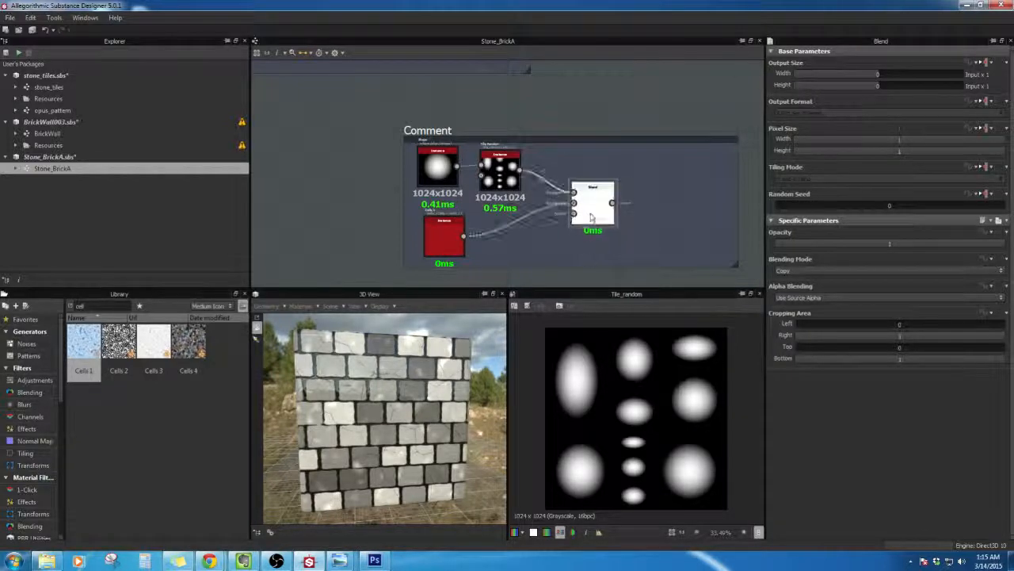
pyautogui.press('Delete')
# Step: Add a Warp node, connect Tile Random to its main input and Cells 1 to its gradient input, and preview the Warp
pyautogui.rightClick(582, 220)
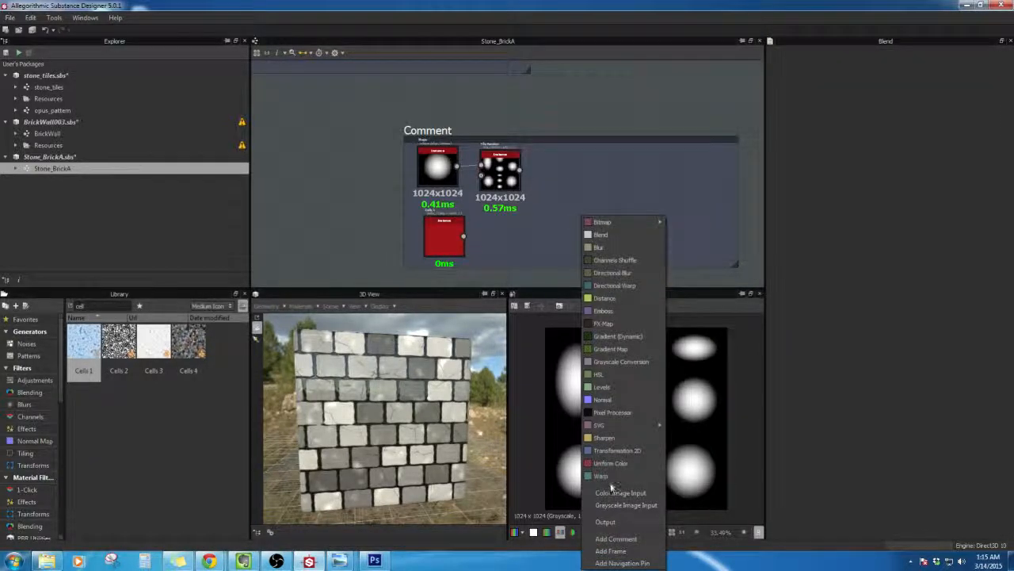
pyautogui.click(622, 489)
pyautogui.moveTo(521, 165); pyautogui.dragTo(550, 207)
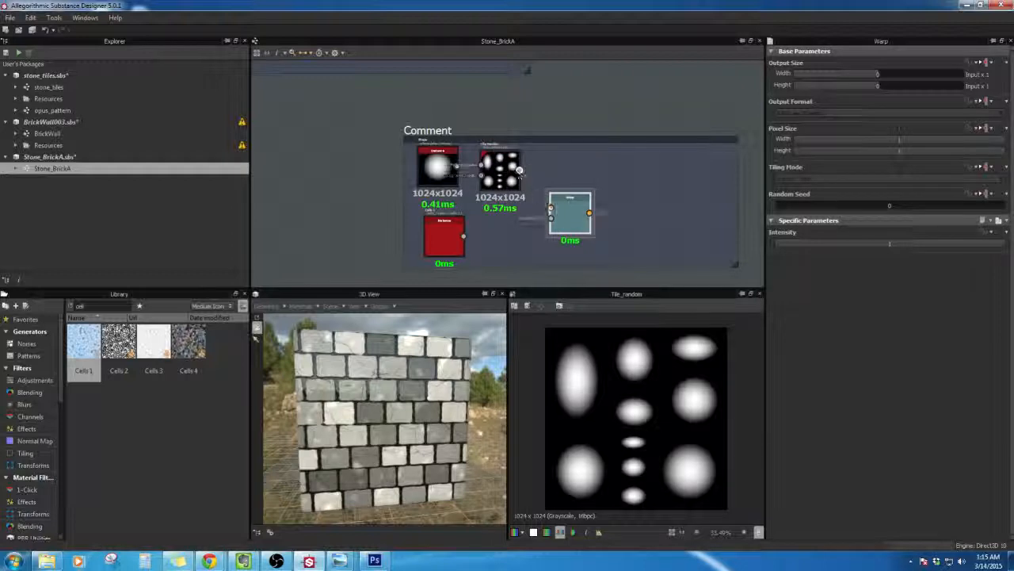
pyautogui.doubleClick(570, 222)
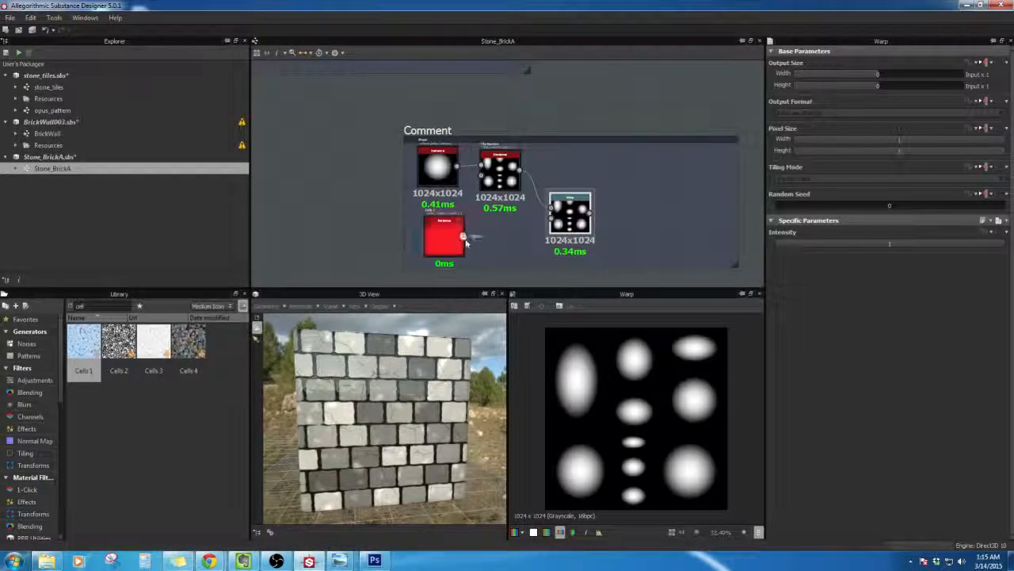
pyautogui.moveTo(539, 227); pyautogui.dragTo(550, 215)
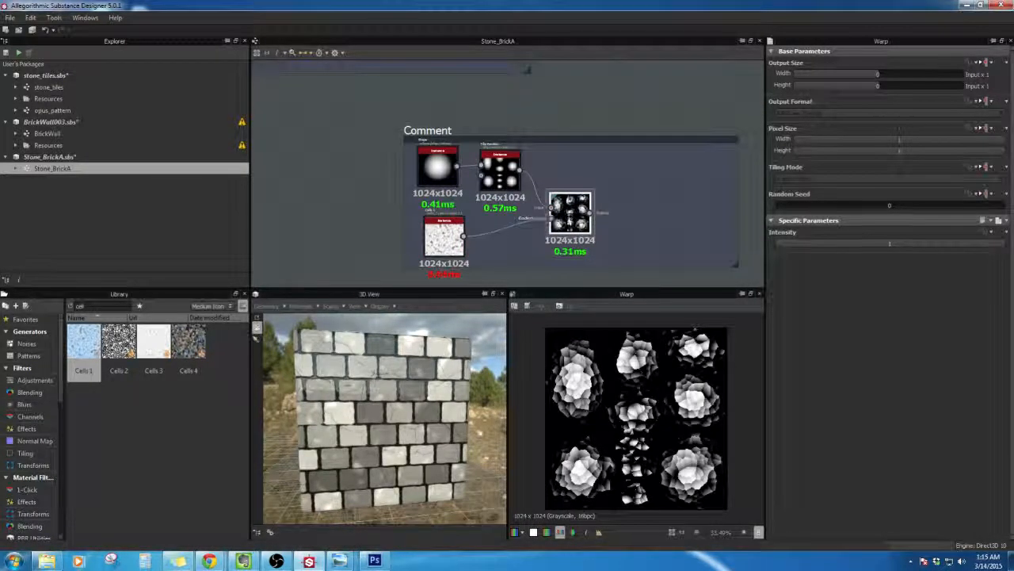
# Step: Preview the Cells 1 node and set its Distance to 3
pyautogui.doubleClick(443, 245)
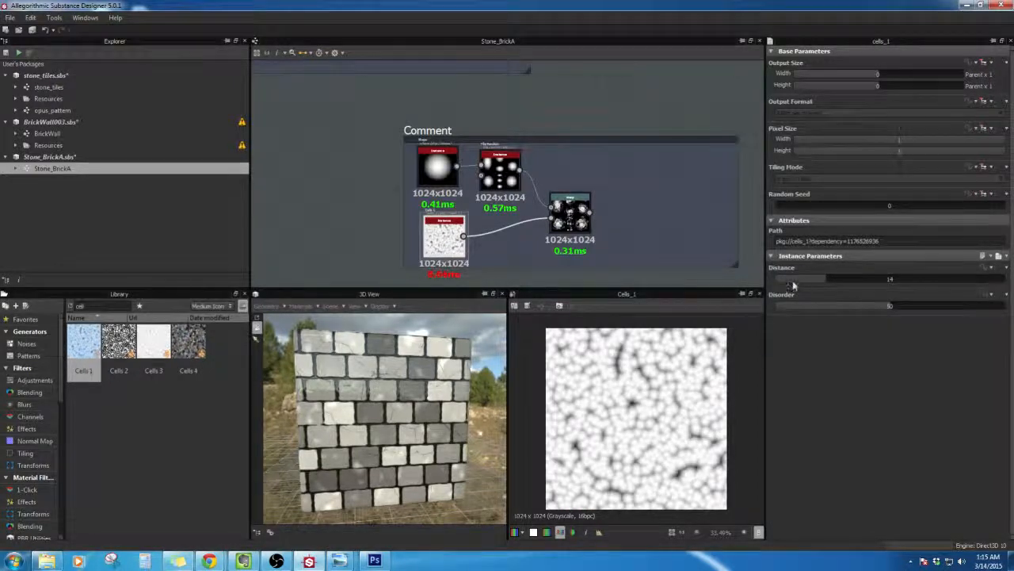
pyautogui.moveTo(793, 286); pyautogui.dragTo(782, 281)
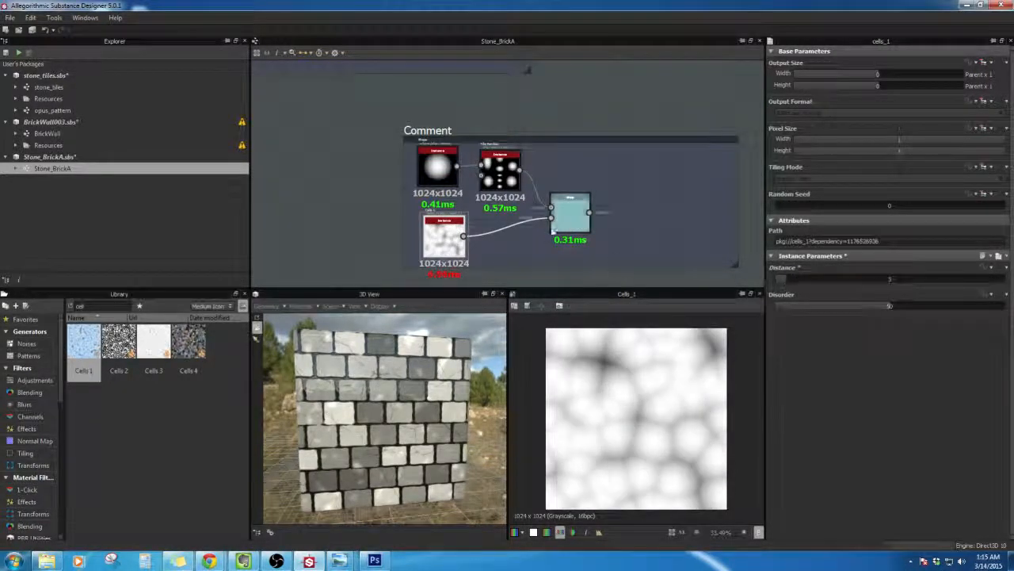
# Step: Preview the Warp and Cells 1 nodes in turn to compare the warped shapes with the cell pattern
pyautogui.doubleClick(558, 224)
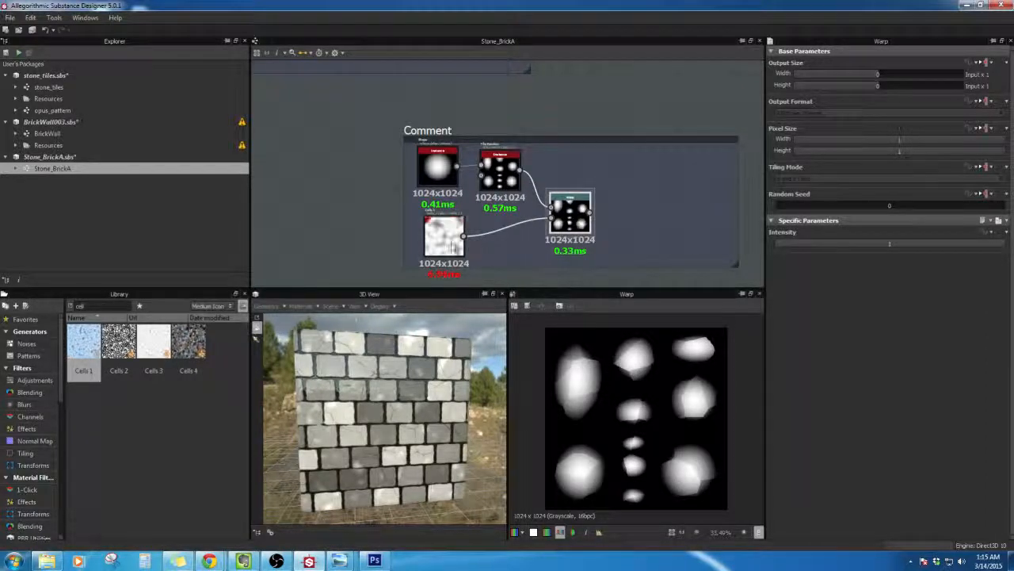
pyautogui.doubleClick(444, 236)
pyautogui.doubleClick(568, 218)
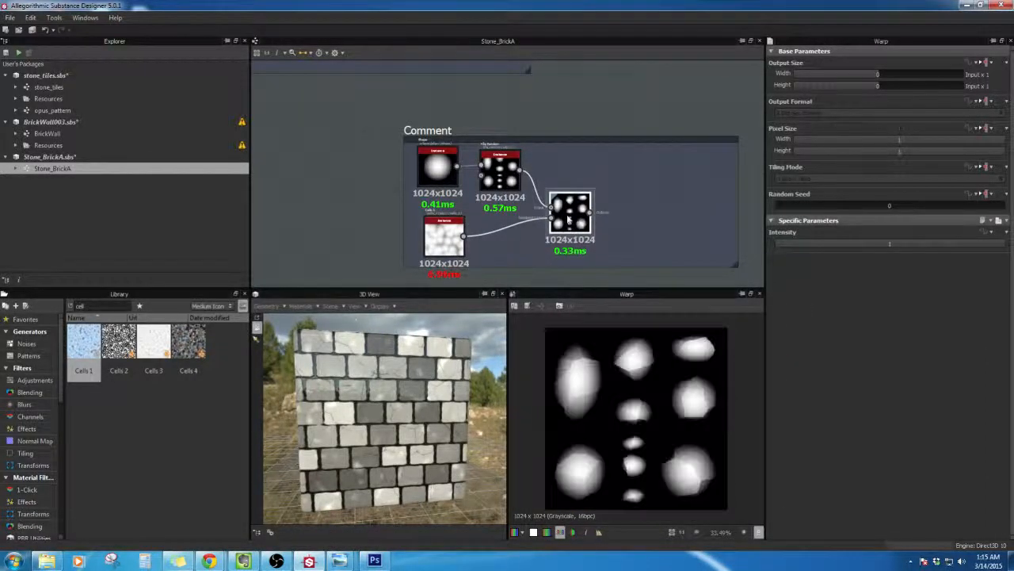
# Step: Nudge the Warp node aside, try adding a Blur node in the graph, and delete it again
pyautogui.moveTo(568, 218); pyautogui.dragTo(575, 208)
pyautogui.press('space')
pyautogui.click(653, 149)
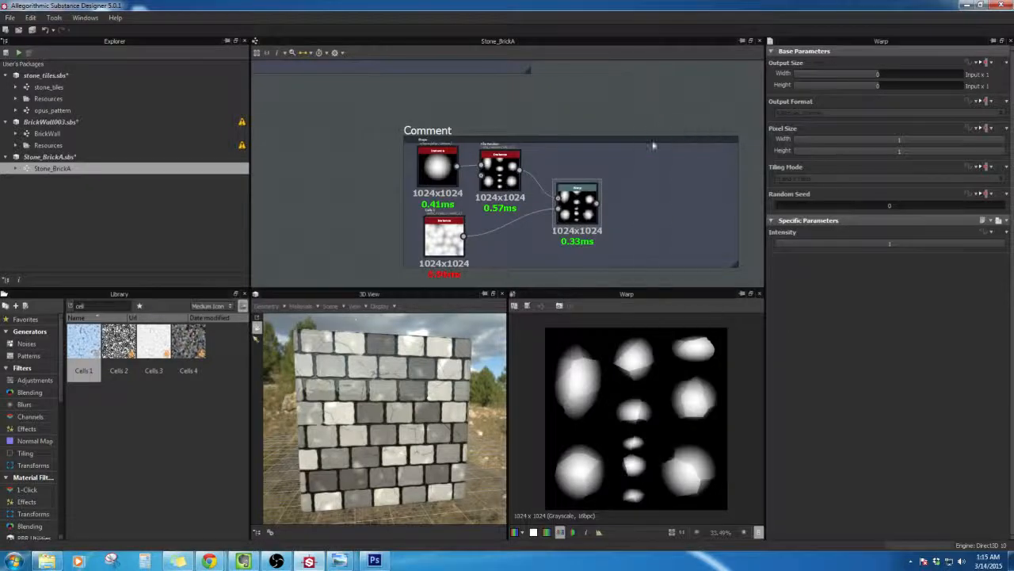
pyautogui.press('space')
pyautogui.moveTo(631, 130); pyautogui.dragTo(631, 173)
pyautogui.press('Delete')
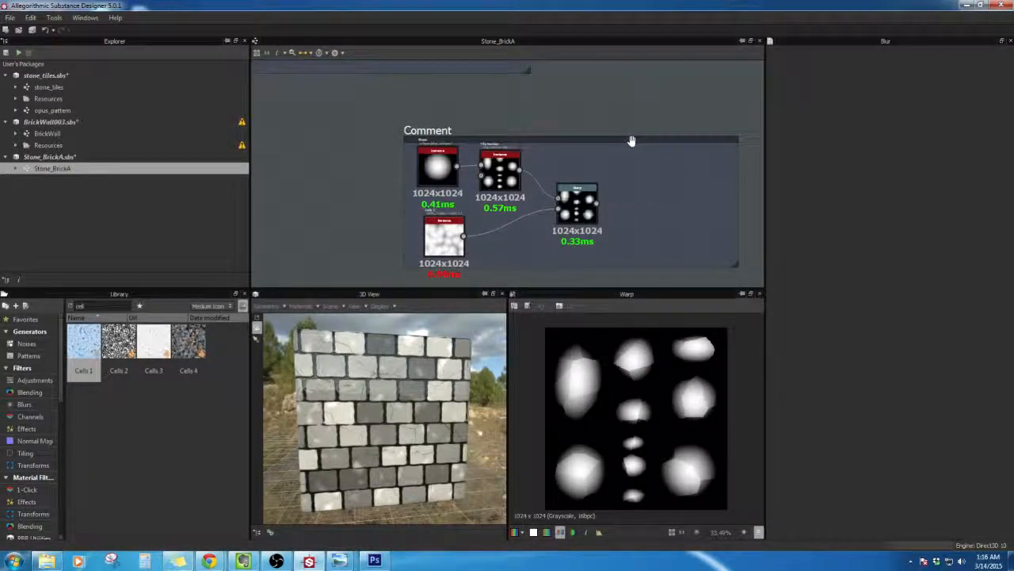
# Step: Try a Blur node between Cells 1 and the Warp's gradient input, and preview the Blur
pyautogui.press('space')
pyautogui.click(456, 242)
pyautogui.press('space')
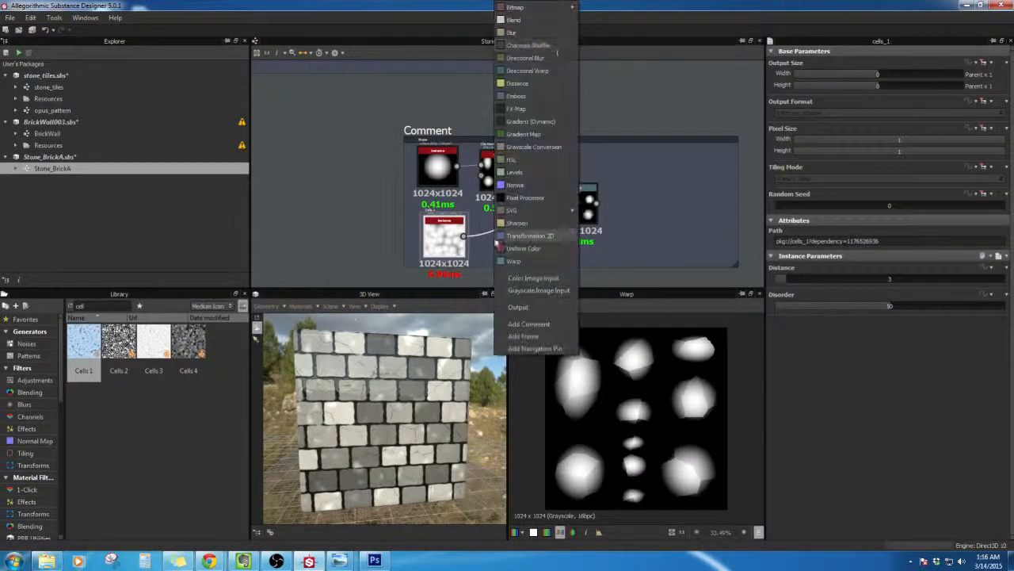
pyautogui.click(535, 34)
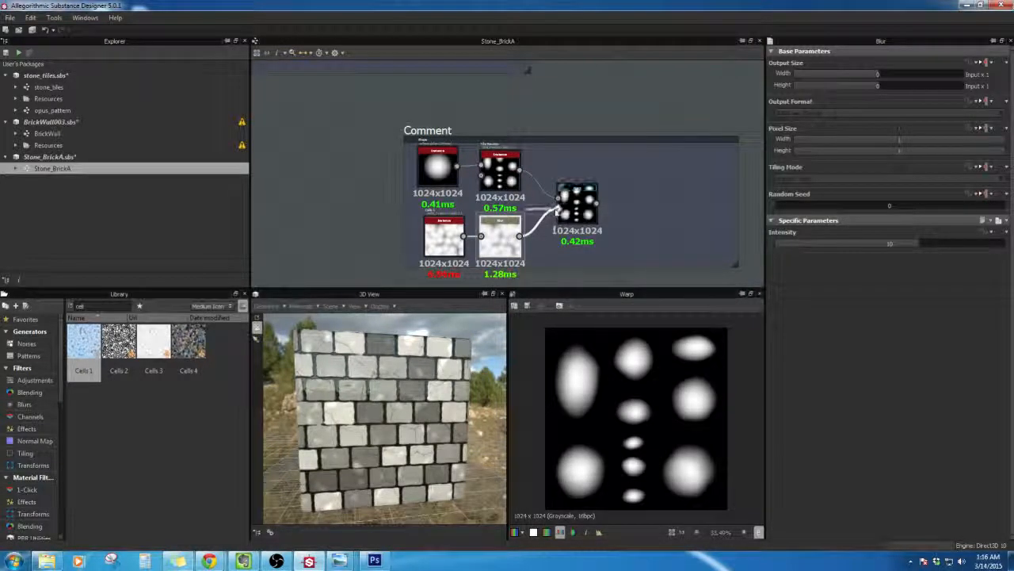
pyautogui.doubleClick(502, 236)
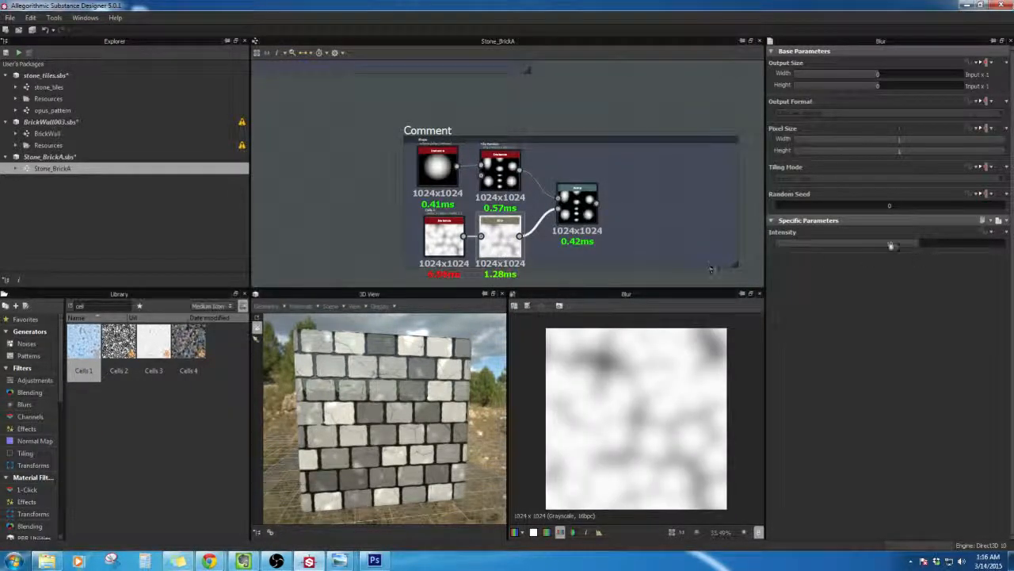
# Step: Preview the Warp, set its Intensity to 0, and delete the Blur node between Cells 1 and the Warp
pyautogui.doubleClick(577, 203)
pyautogui.moveTo(829, 247); pyautogui.dragTo(757, 250)
pyautogui.click(497, 251)
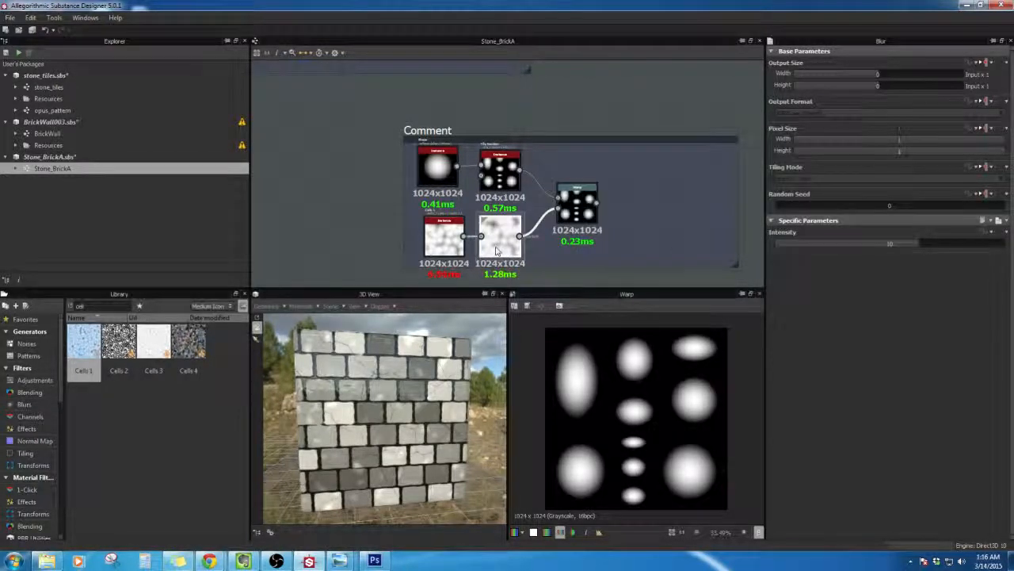
pyautogui.press('Delete')
pyautogui.click(569, 212)
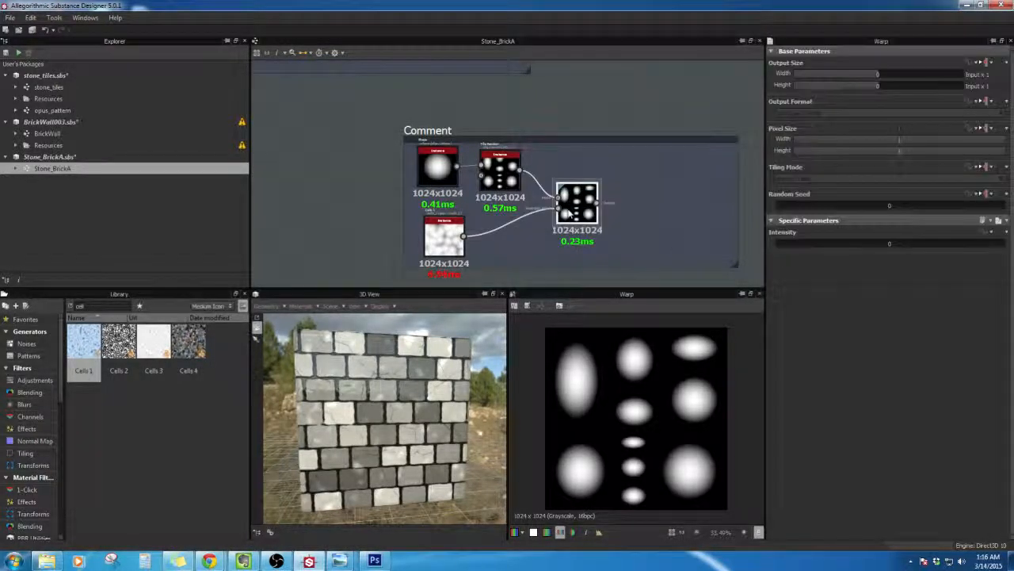
# Step: Set the Cells 1 Distance to 5 and preview it alternately with the Warp
pyautogui.doubleClick(444, 241)
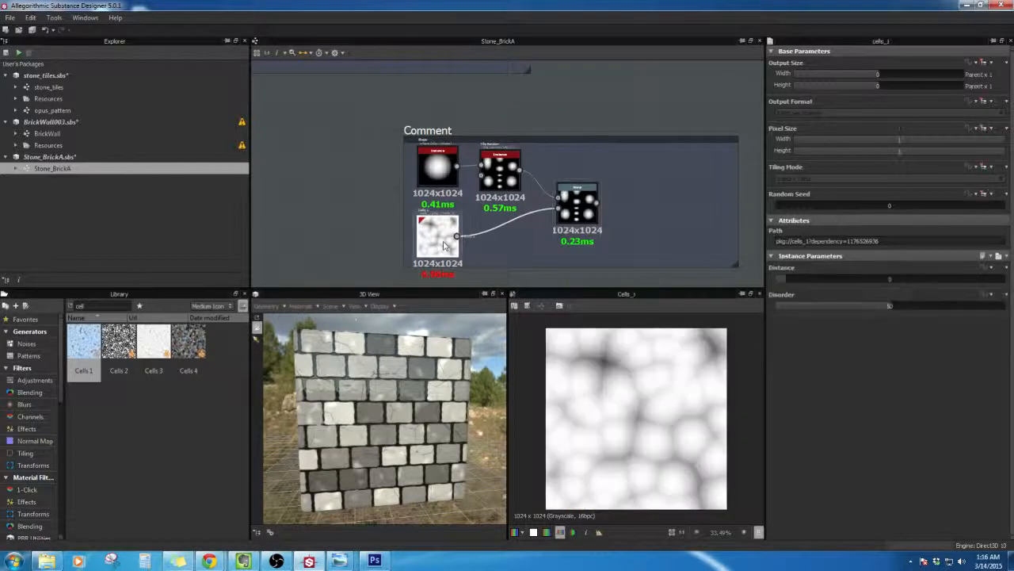
pyautogui.click(796, 282)
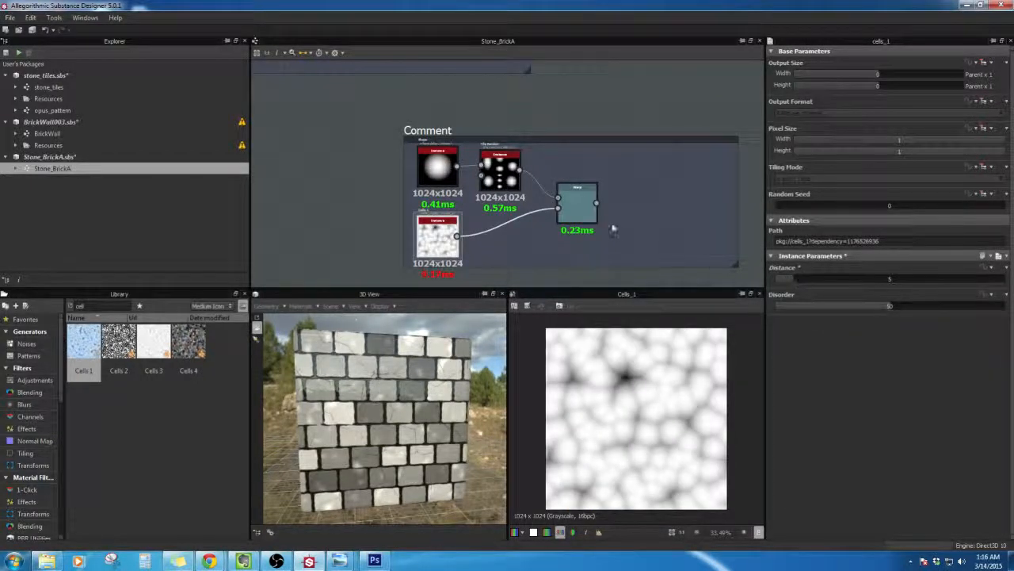
pyautogui.doubleClick(582, 205)
pyautogui.doubleClick(445, 244)
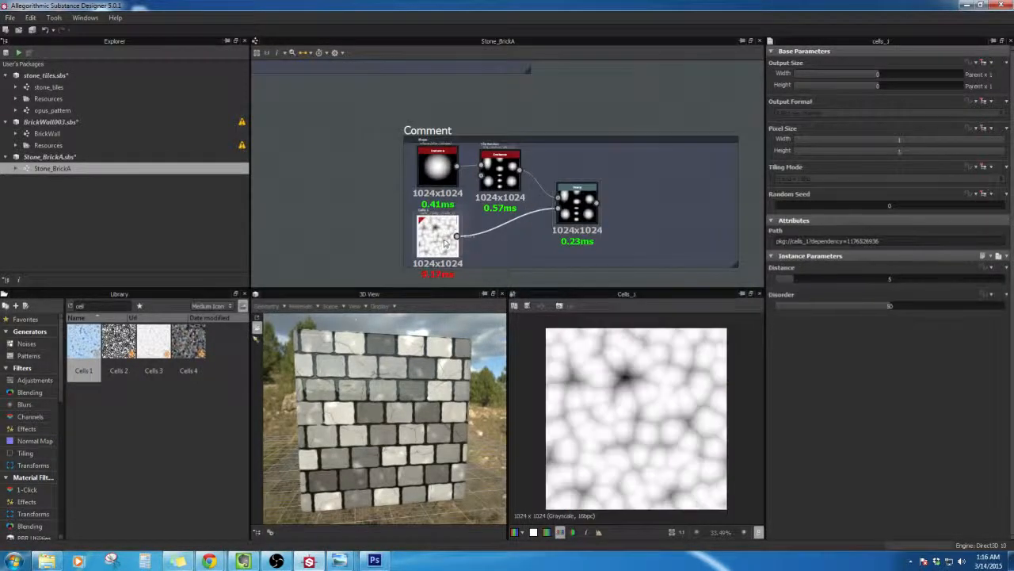
pyautogui.doubleClick(578, 204)
pyautogui.doubleClick(440, 236)
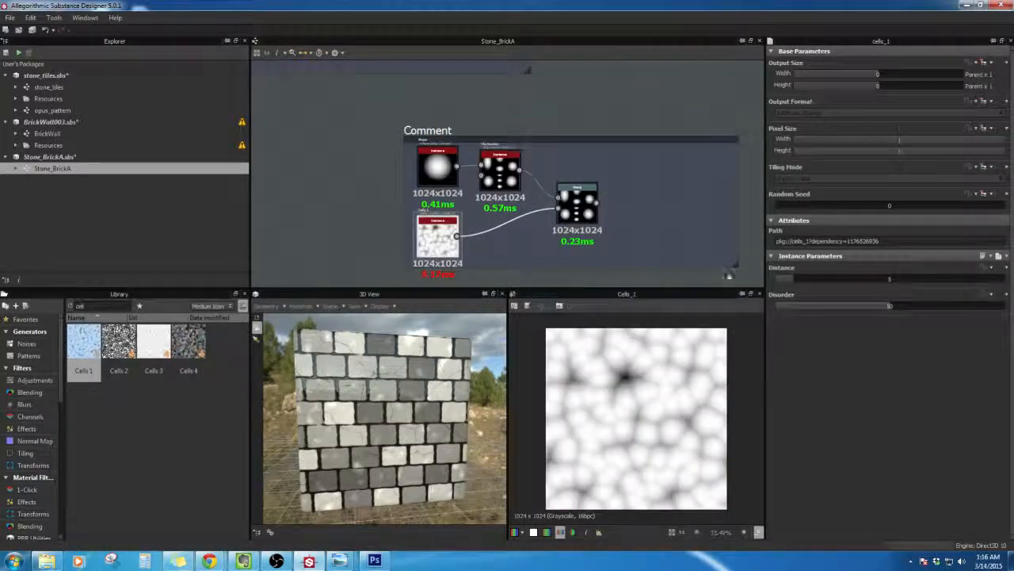
# Step: Set the Cells 1 Distance to 20 and preview the Warp
pyautogui.moveTo(834, 279); pyautogui.dragTo(840, 277)
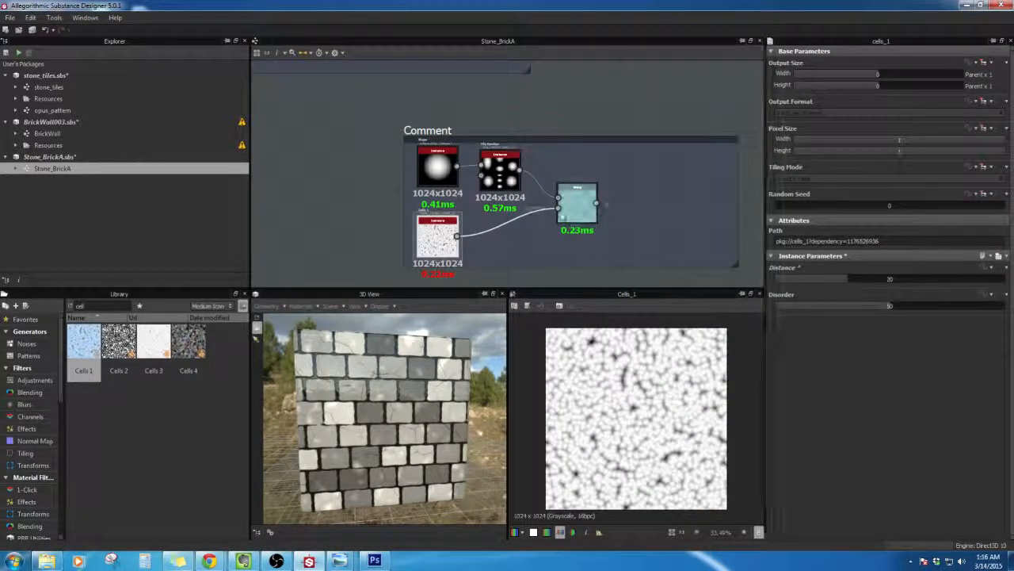
pyautogui.click(562, 214)
pyautogui.doubleClick(562, 215)
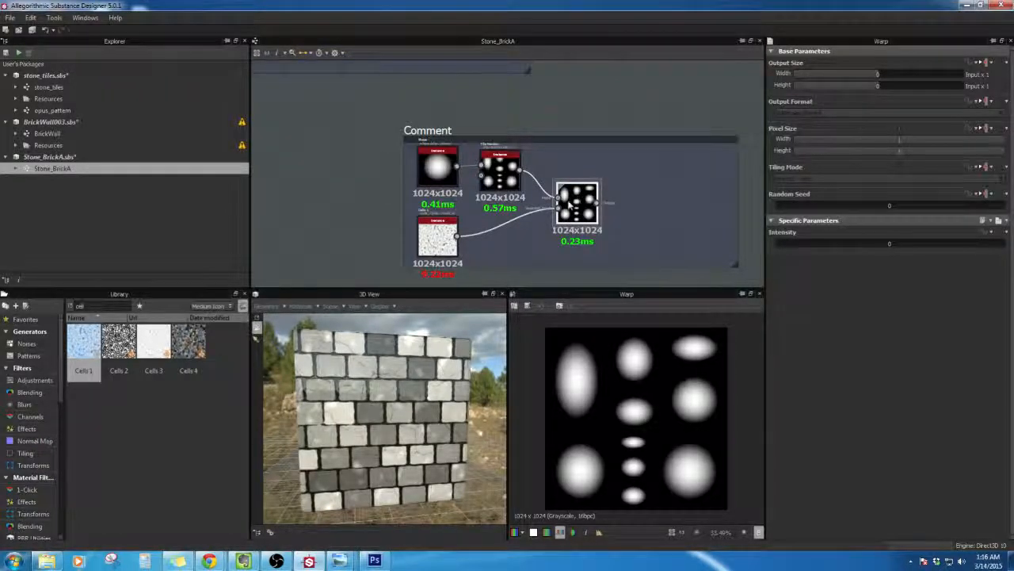
# Step: Delete the Warp node and set the Cells 1 Distance to 3
pyautogui.press('Delete')
pyautogui.doubleClick(452, 235)
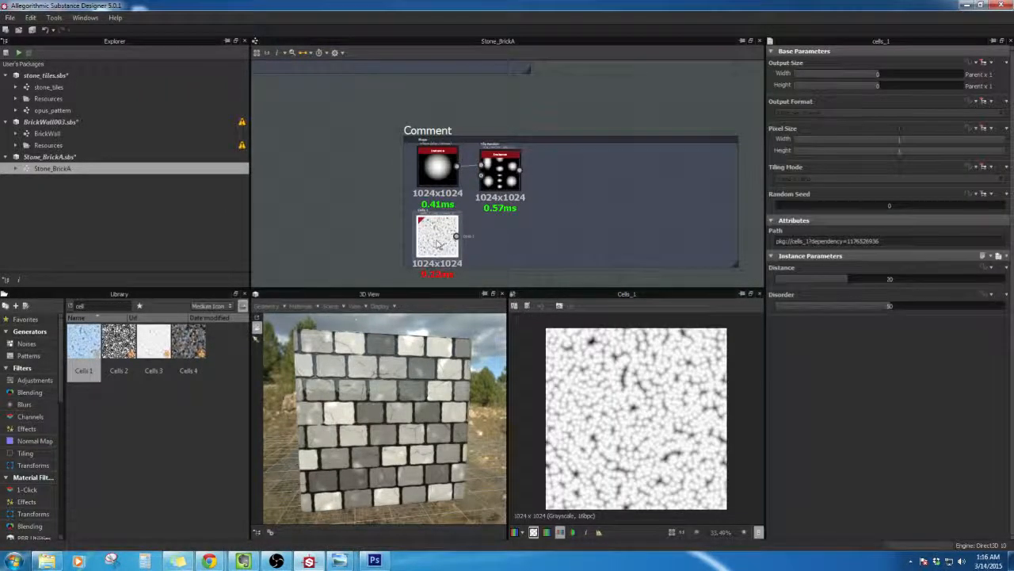
pyautogui.moveTo(841, 278); pyautogui.dragTo(789, 283)
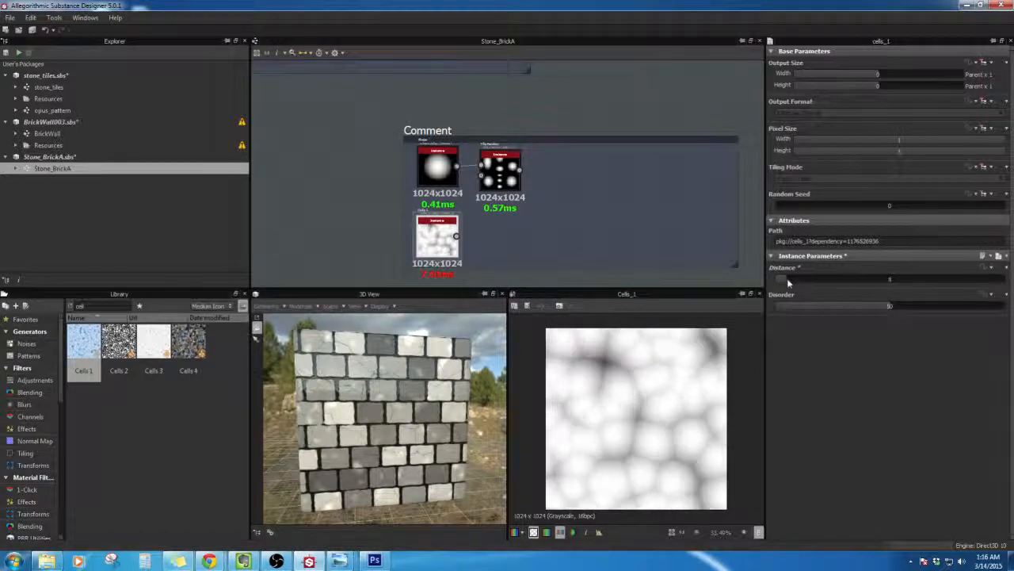
# Step: Add a new Warp node, connect Tile Random to its main input and Cells 1 to its gradient input, and preview it
pyautogui.rightClick(556, 202)
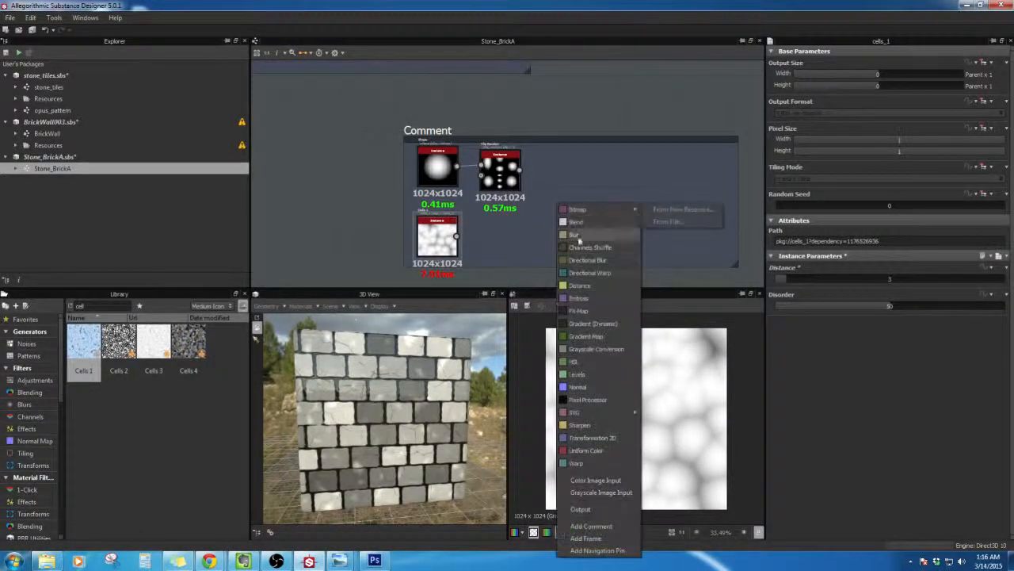
pyautogui.click(576, 463)
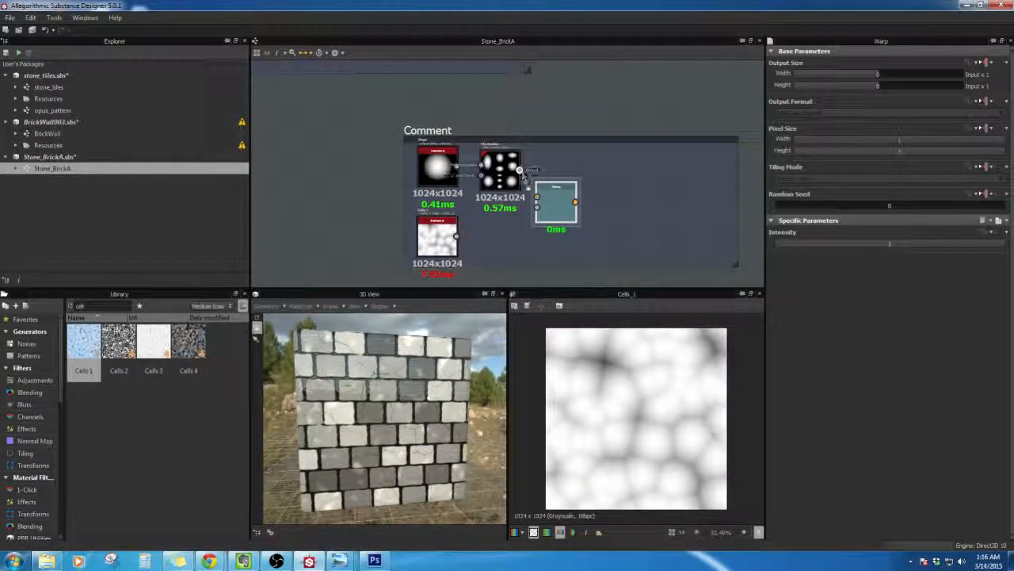
pyautogui.moveTo(520, 169); pyautogui.dragTo(538, 197)
pyautogui.doubleClick(551, 208)
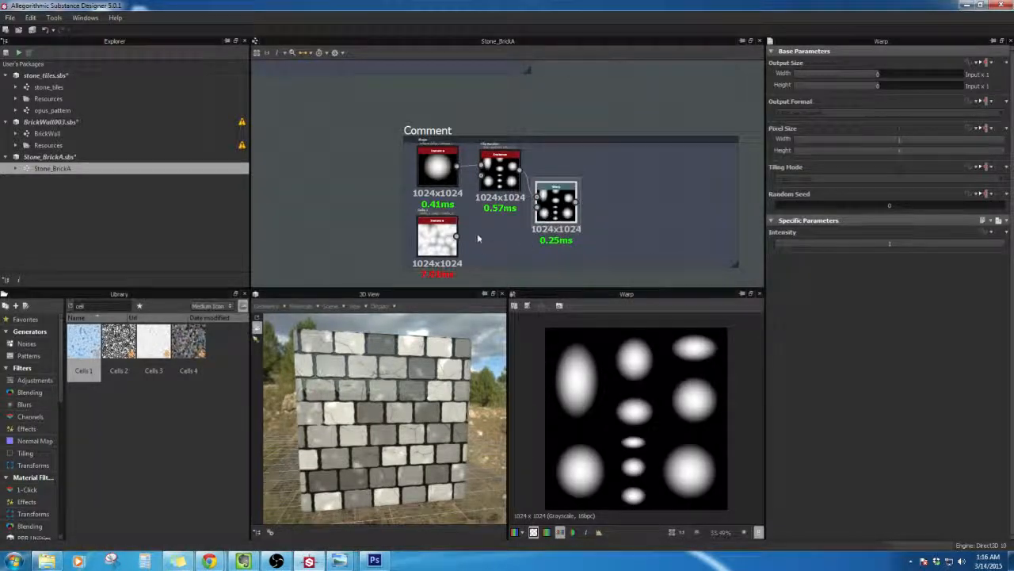
pyautogui.moveTo(457, 236); pyautogui.dragTo(577, 196)
pyautogui.scroll(-4, 651, 198)
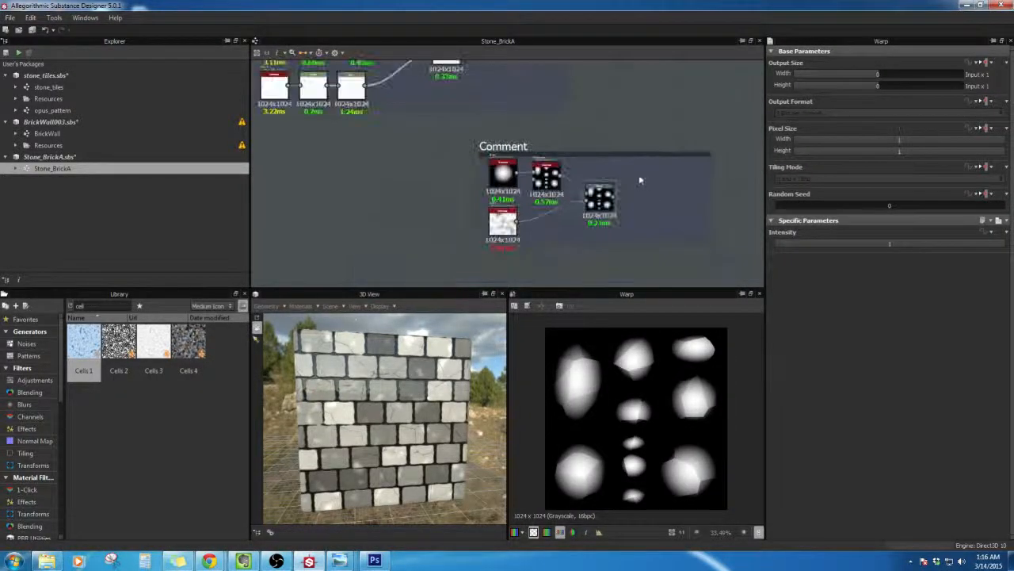
pyautogui.scroll(2, 648, 170)
pyautogui.scroll(1, 648, 170)
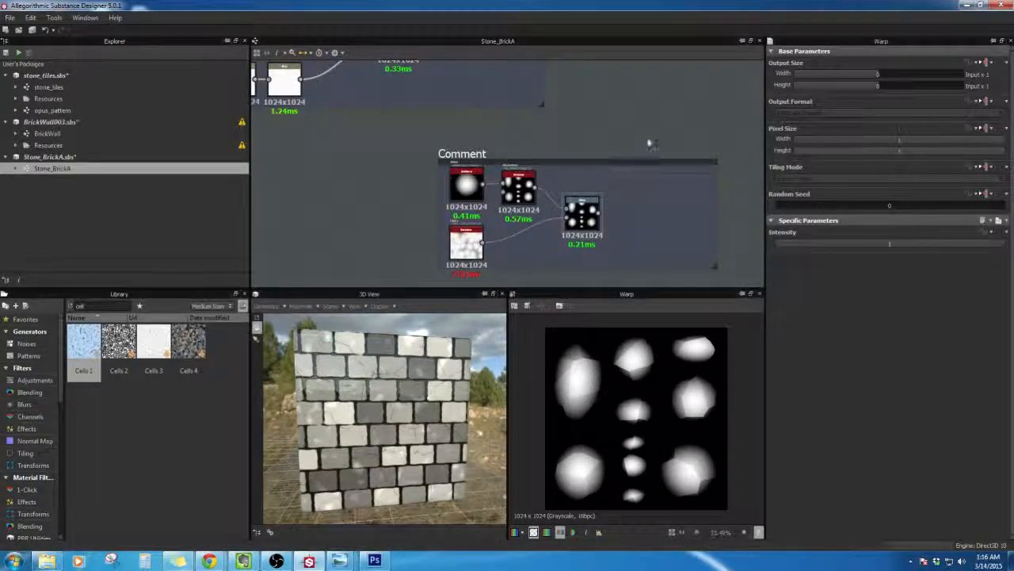
# Step: Open the stone_tiles graph, preview the Blend node fed by Blur HQ Grayscale, and examine its settings and surrounding connections
pyautogui.click(59, 88)
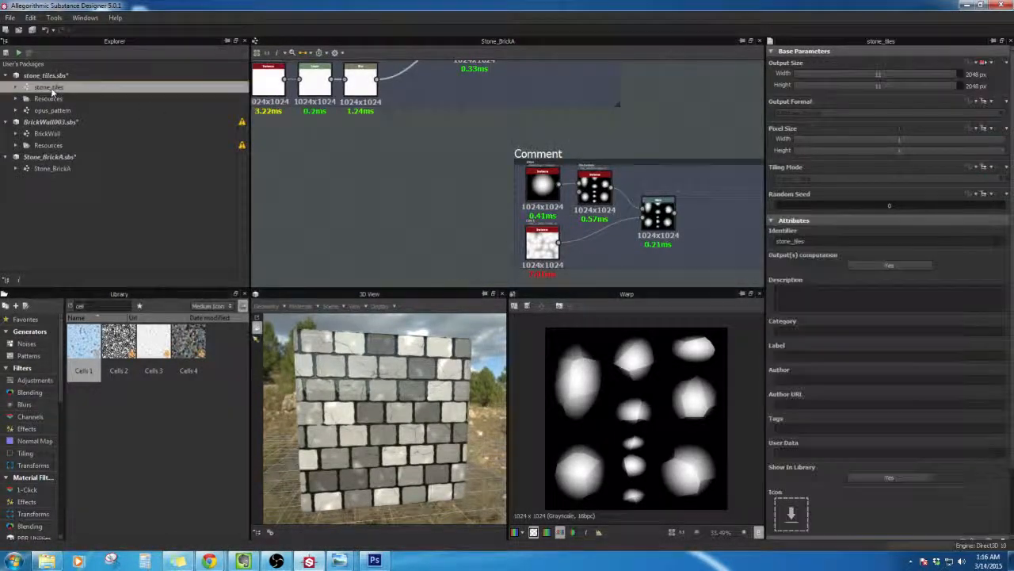
pyautogui.doubleClick(52, 87)
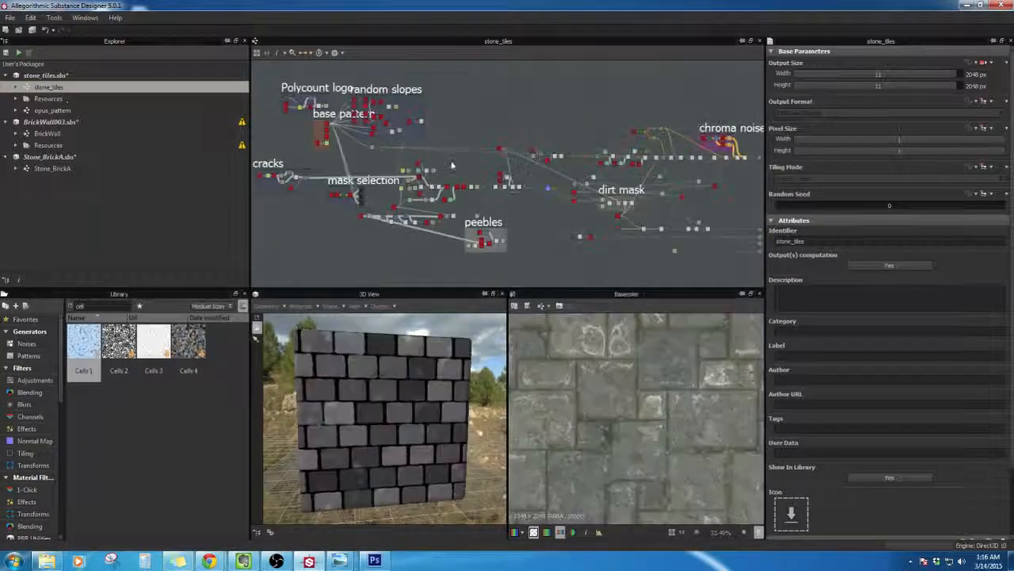
pyautogui.scroll(3, 473, 172)
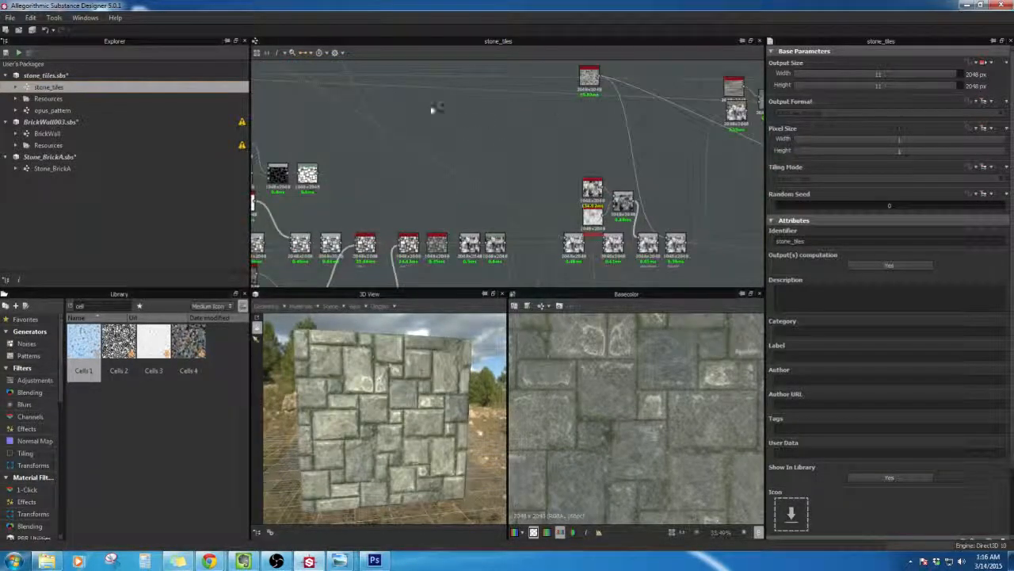
pyautogui.moveTo(426, 108); pyautogui.dragTo(593, 166, button='middle')
pyautogui.scroll(2, 593, 166)
pyautogui.scroll(2, 593, 166)
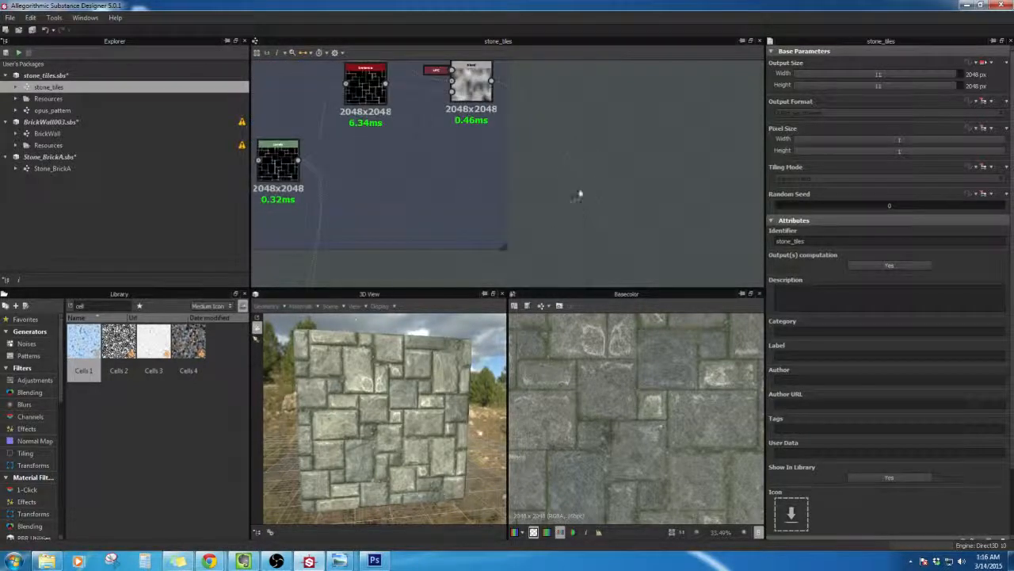
pyautogui.moveTo(536, 193); pyautogui.dragTo(665, 269, button='middle')
pyautogui.scroll(2, 580, 242)
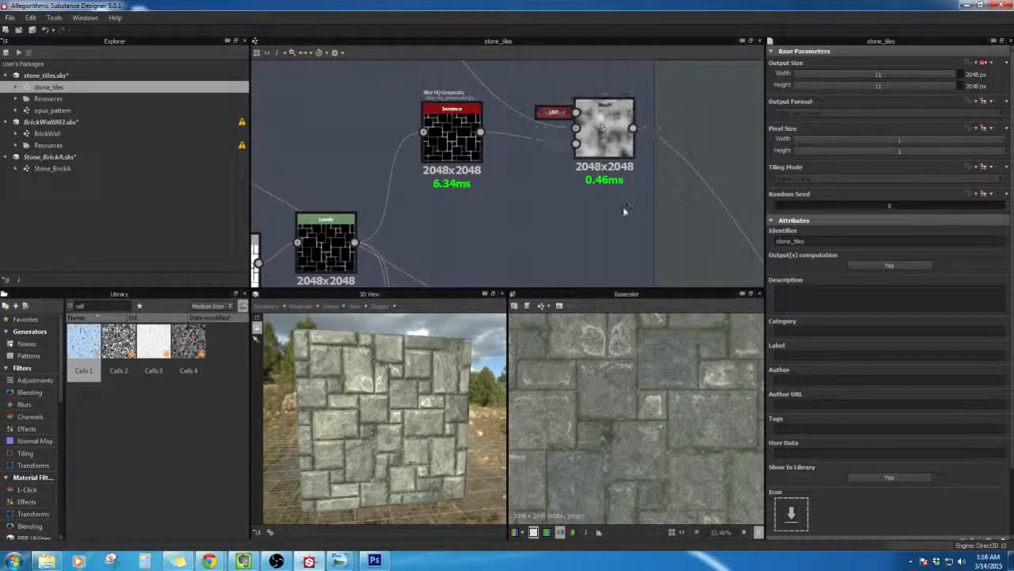
pyautogui.click(604, 138)
pyautogui.doubleClick(605, 138)
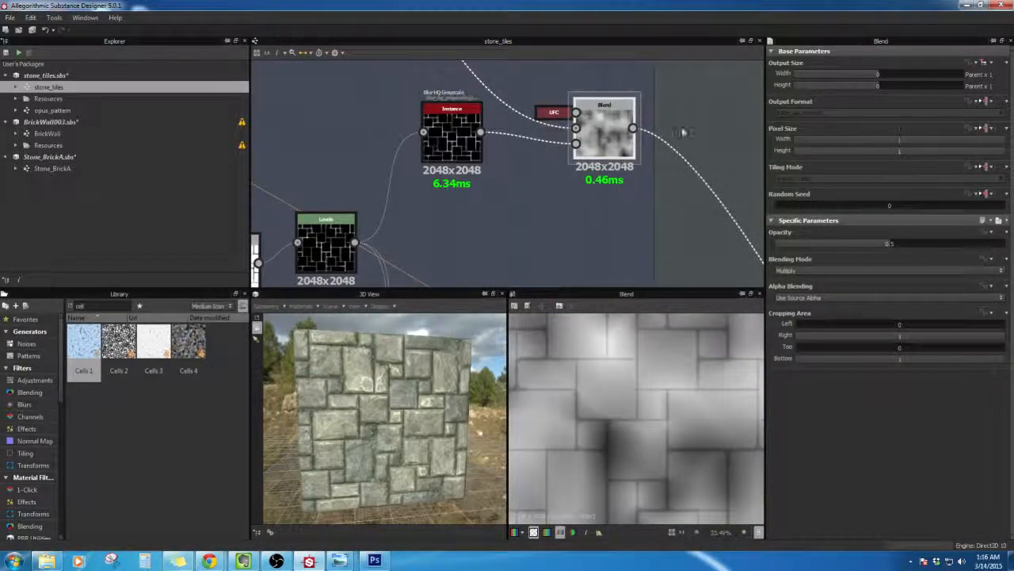
pyautogui.moveTo(588, 96); pyautogui.dragTo(643, 239, button='middle')
pyautogui.moveTo(537, 220); pyautogui.dragTo(678, 208, button='middle')
pyautogui.moveTo(468, 152); pyautogui.dragTo(276, 140, button='middle')
pyautogui.moveTo(575, 217); pyautogui.dragTo(377, 162, button='middle')
pyautogui.moveTo(576, 217); pyautogui.dragTo(354, 99, button='middle')
pyautogui.scroll(2, 436, 122)
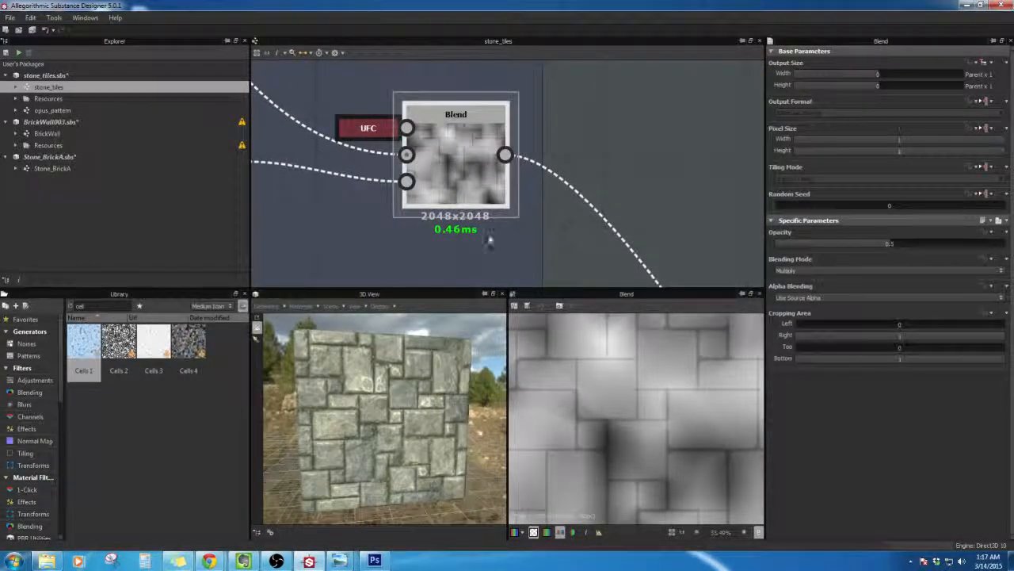
# Step: Reopen the Stone_BrickA graph and change the title of the Comment frame to RandomDetails
pyautogui.click(65, 157)
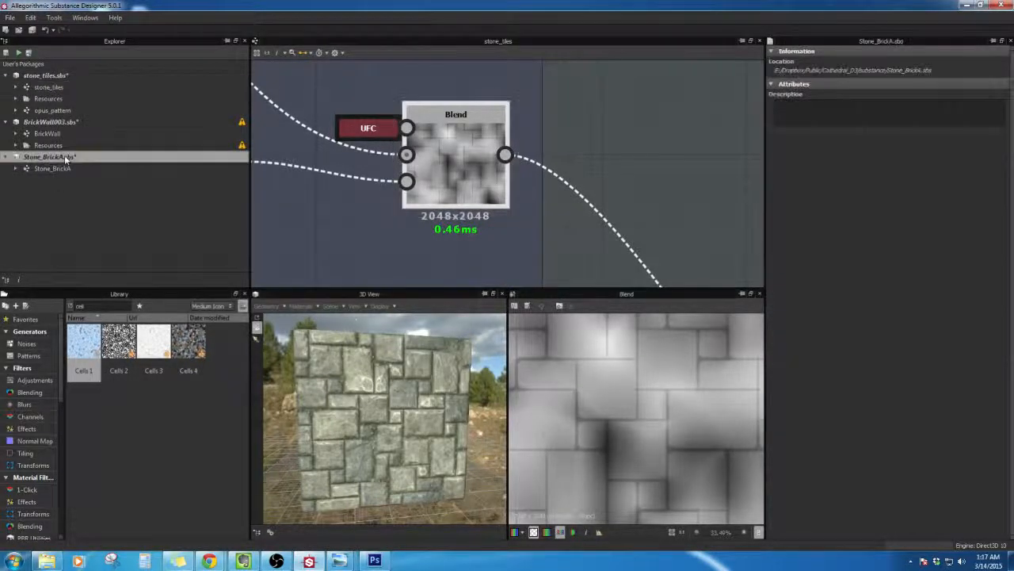
pyautogui.doubleClick(64, 168)
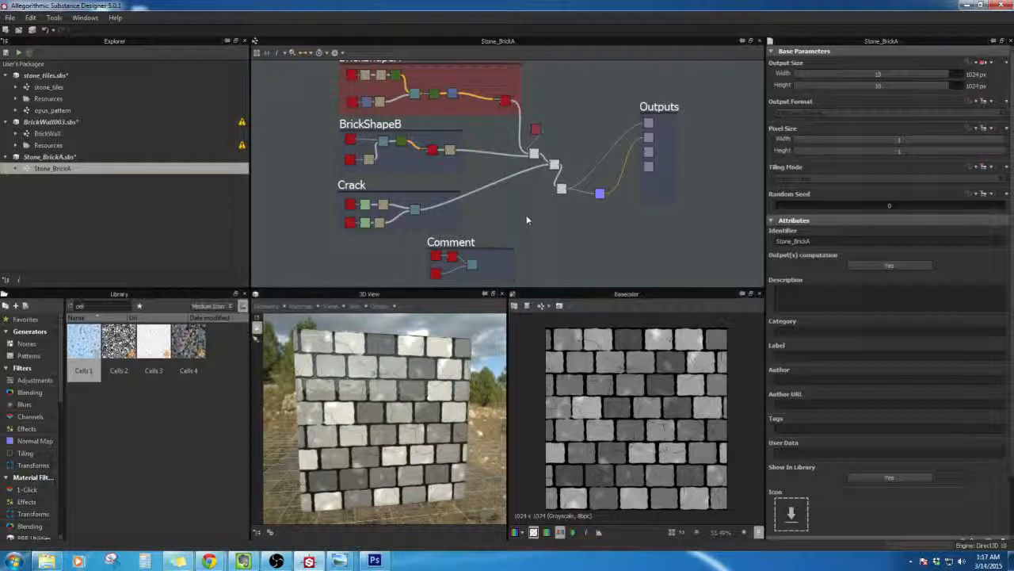
pyautogui.scroll(4, 526, 182)
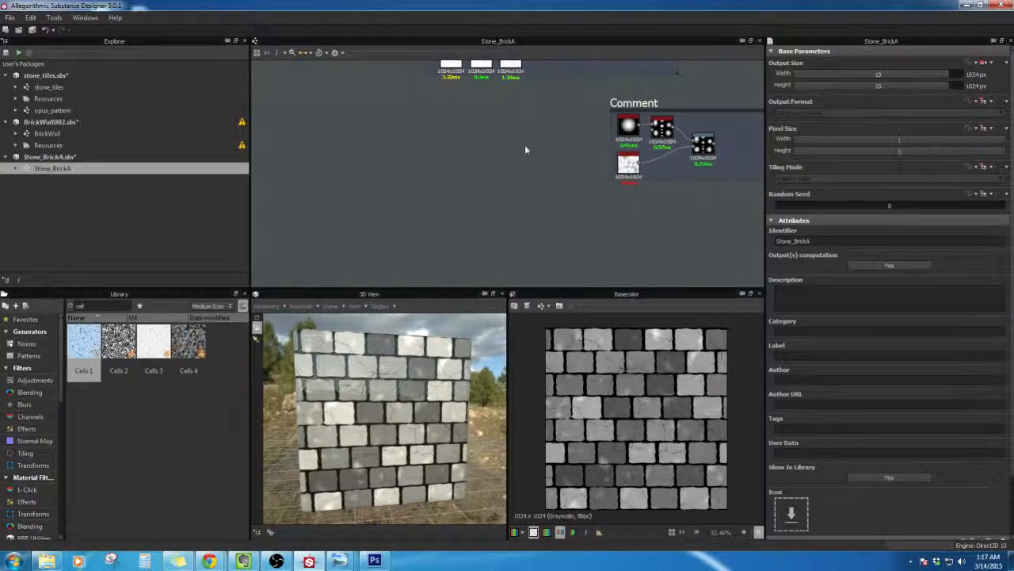
pyautogui.moveTo(556, 114); pyautogui.dragTo(392, 197, button='middle')
pyautogui.click(483, 171)
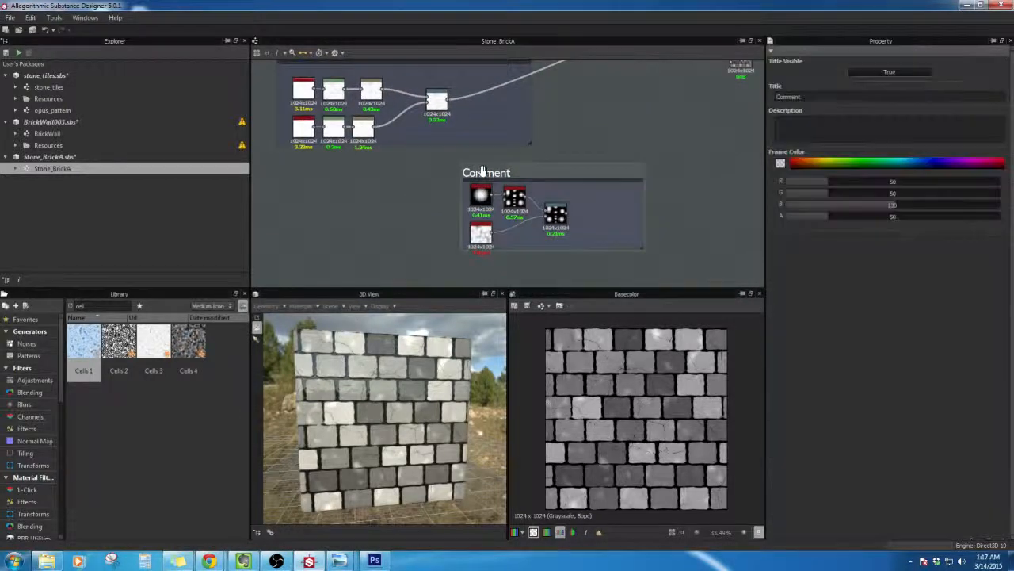
pyautogui.moveTo(803, 98); pyautogui.dragTo(676, 123)
pyautogui.press('BackSpace')
pyautogui.write('RandomDetails')
pyautogui.press('Return')
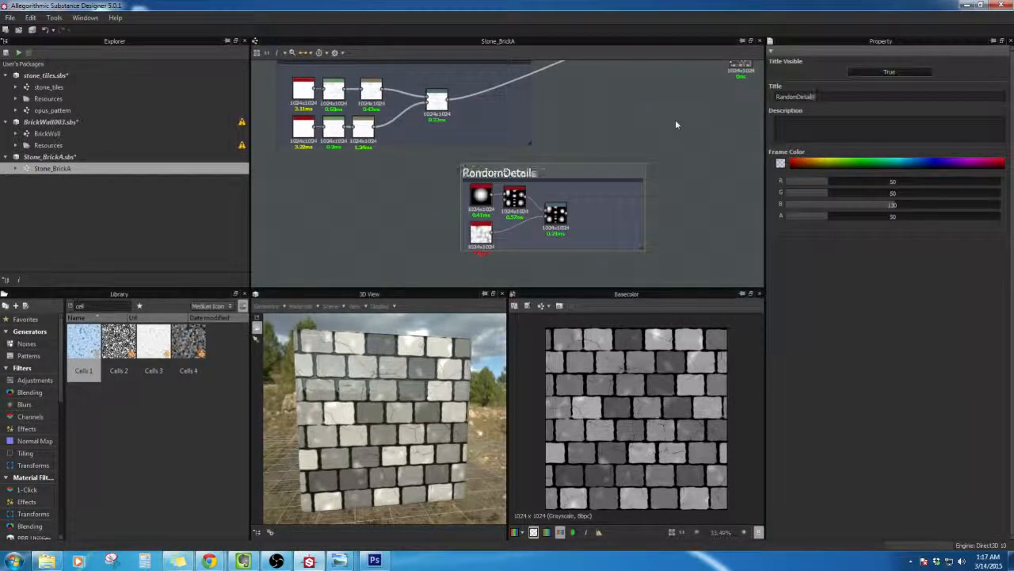
pyautogui.click(689, 126)
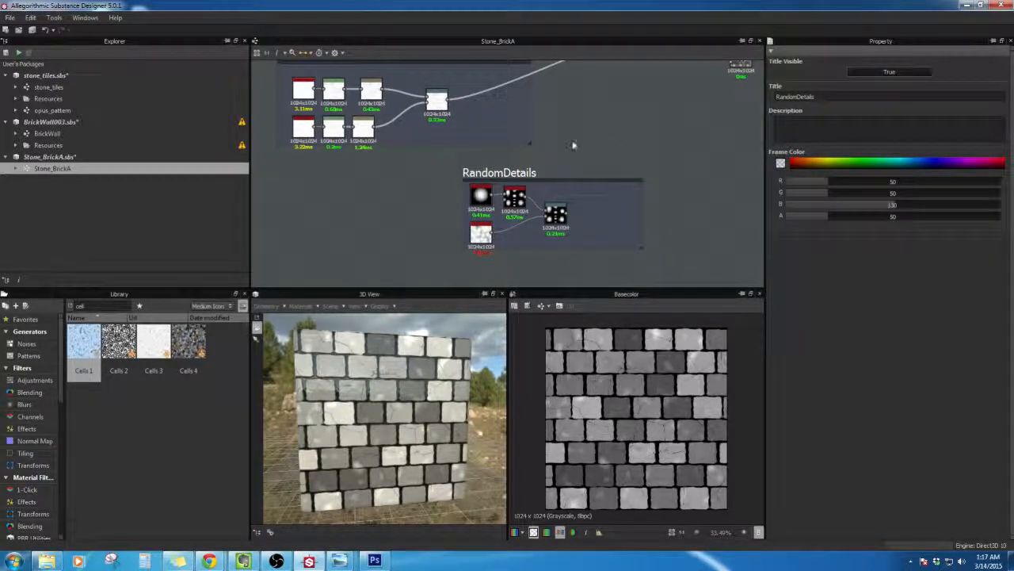
# Step: Preview the Warp and Cells 1 nodes in the RandomDetails frame and compare their parameters
pyautogui.moveTo(591, 143); pyautogui.dragTo(546, 136, button='middle')
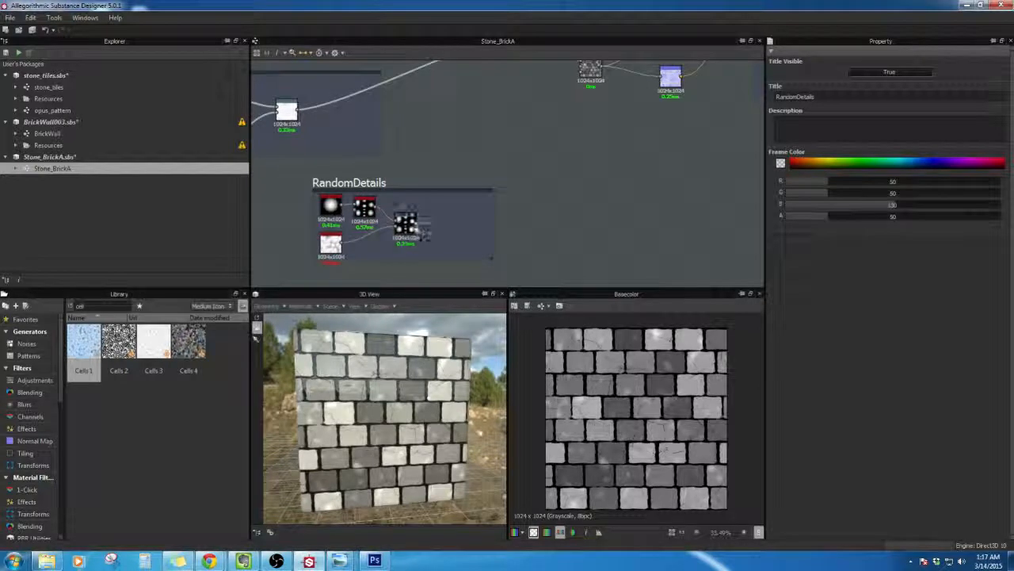
pyautogui.doubleClick(406, 225)
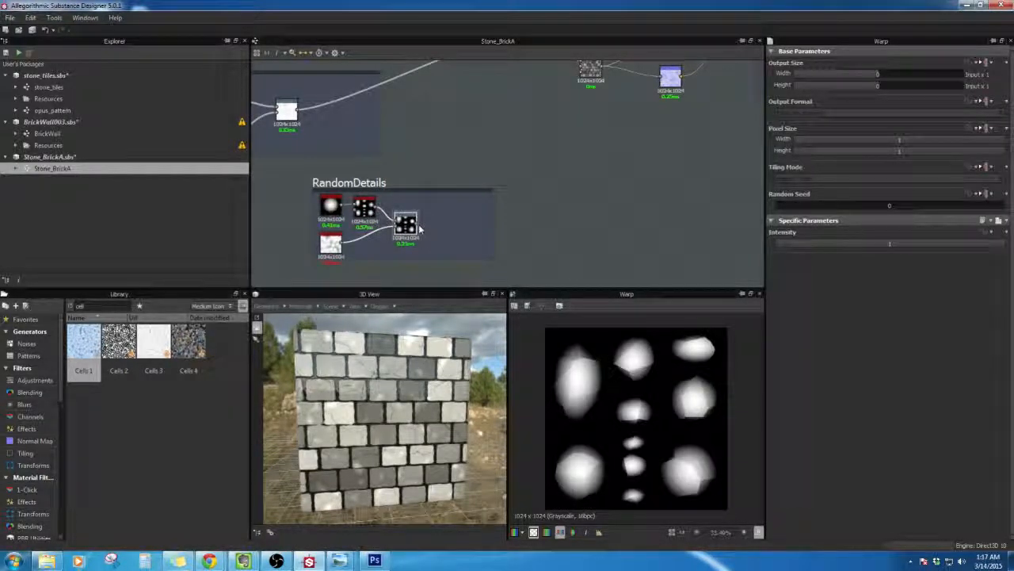
pyautogui.doubleClick(333, 245)
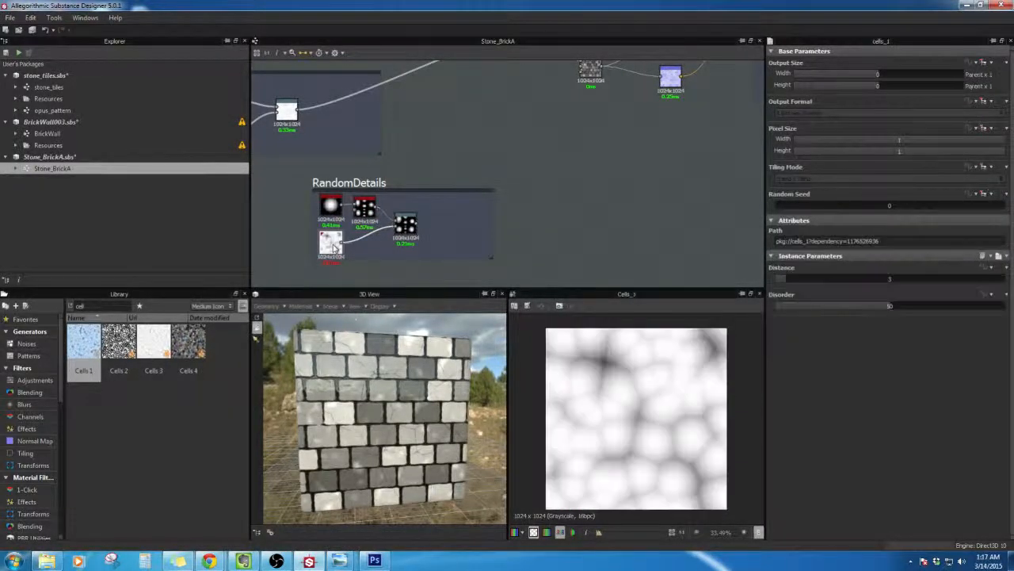
pyautogui.click(404, 228)
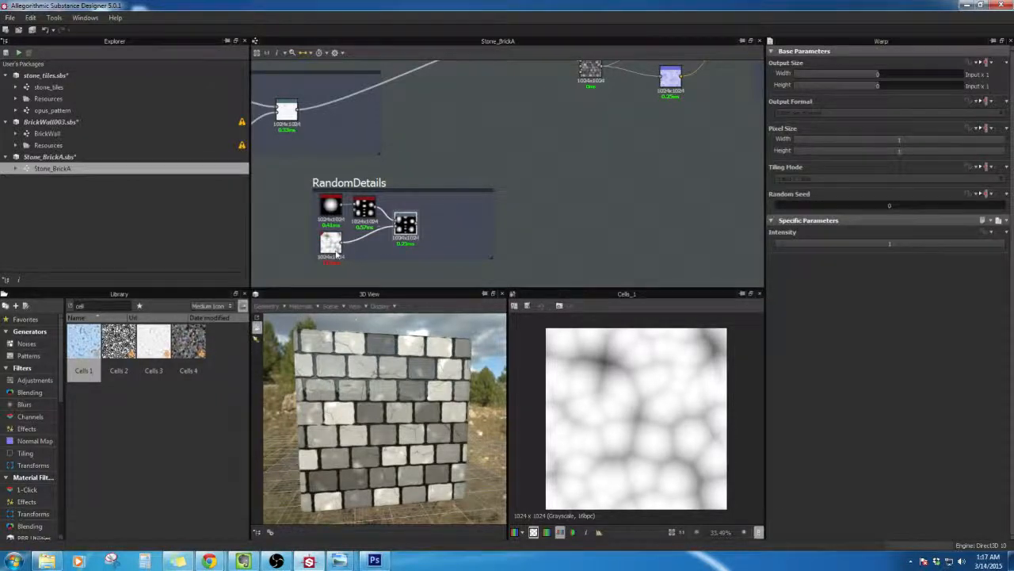
pyautogui.click(336, 248)
pyautogui.click(406, 227)
pyautogui.click(325, 248)
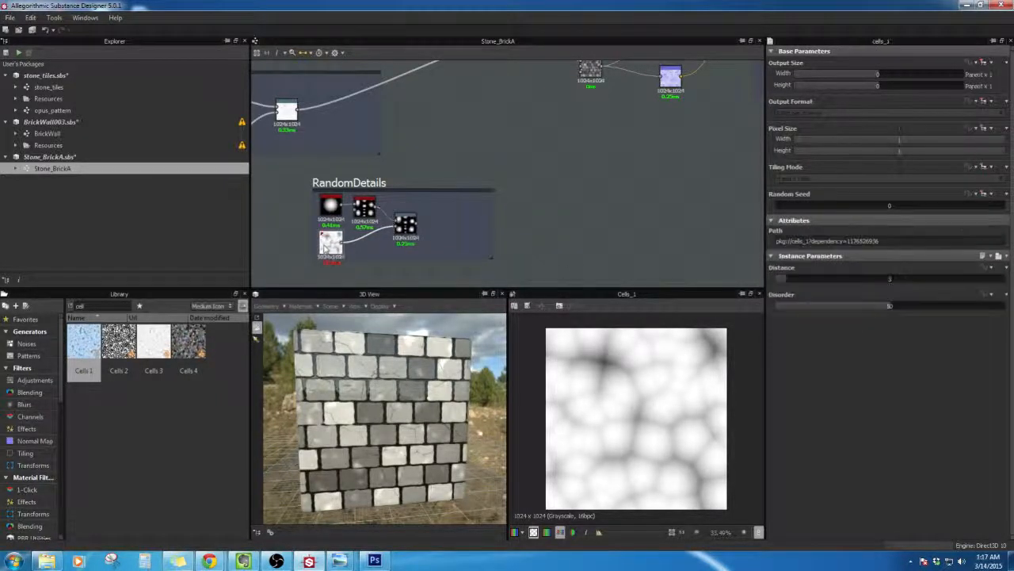
# Step: Space the Warp and Tile Random nodes further apart in the RandomDetails frame and preview the output of each
pyautogui.moveTo(392, 236); pyautogui.dragTo(414, 234)
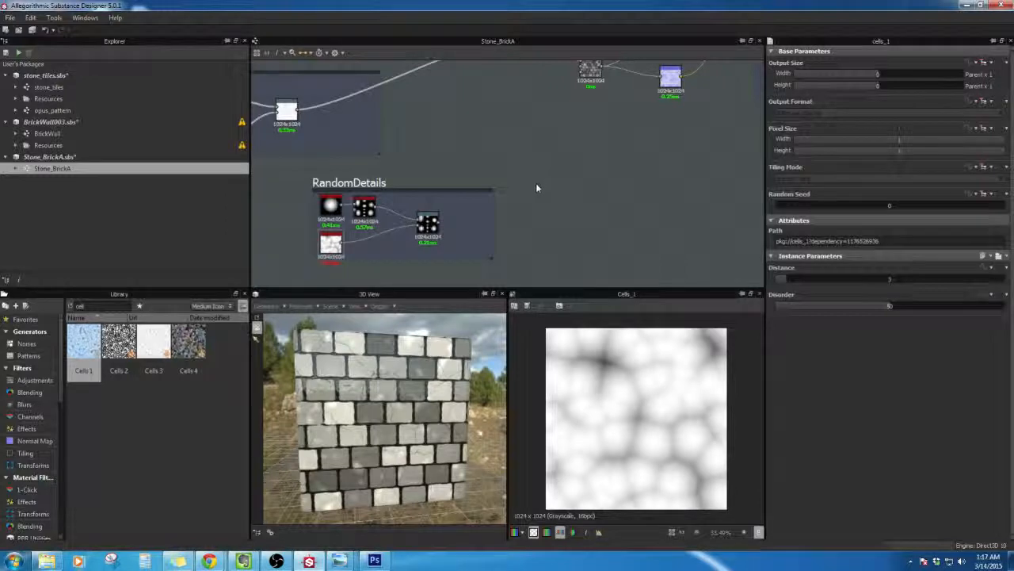
pyautogui.moveTo(537, 188)
pyautogui.mouseDown(button='middle')
pyautogui.moveTo(534, 197)
pyautogui.moveTo(544, 174)
pyautogui.mouseUp(button='middle')
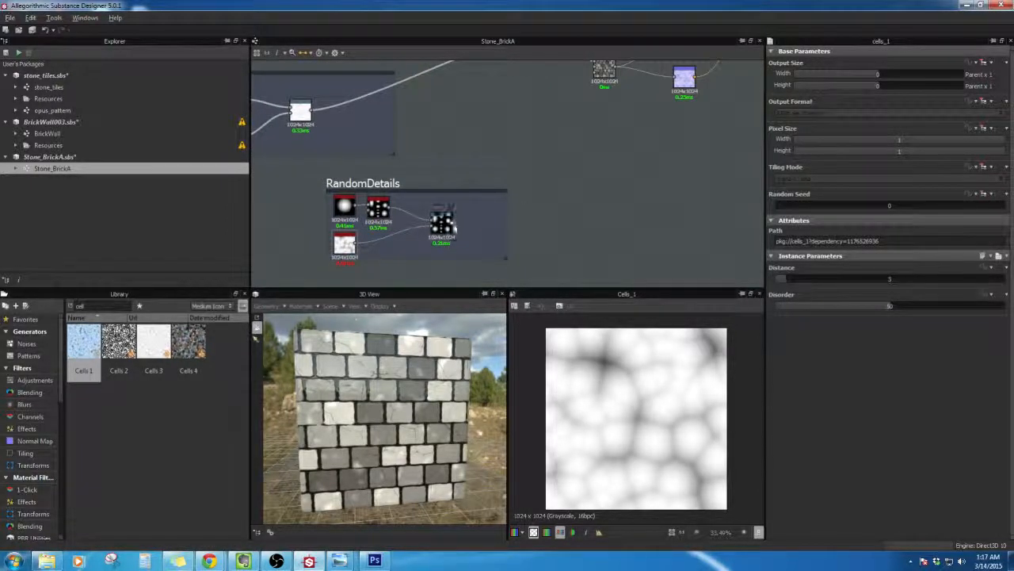
pyautogui.moveTo(378, 212); pyautogui.dragTo(392, 212)
pyautogui.doubleClick(394, 212)
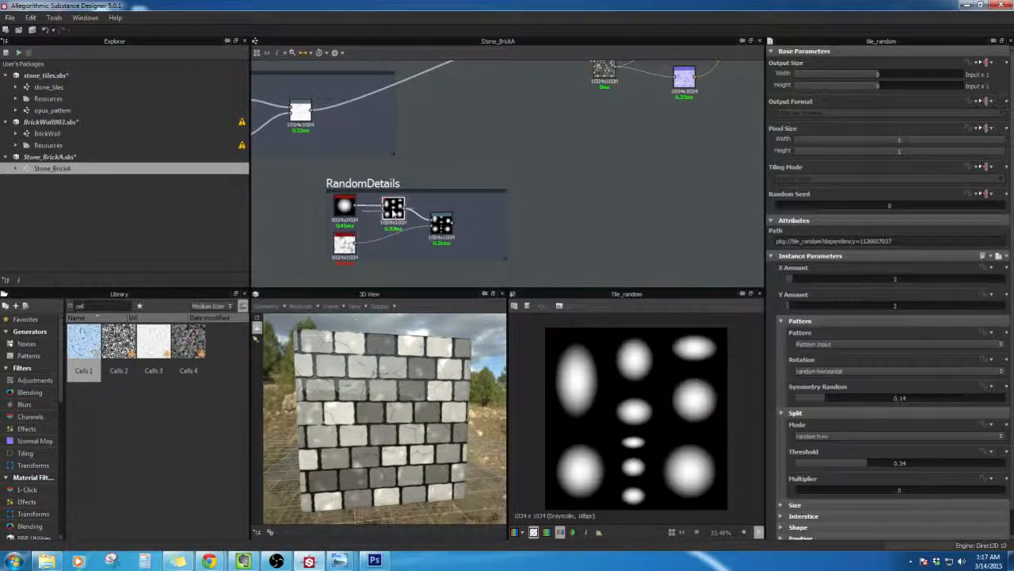
pyautogui.doubleClick(442, 225)
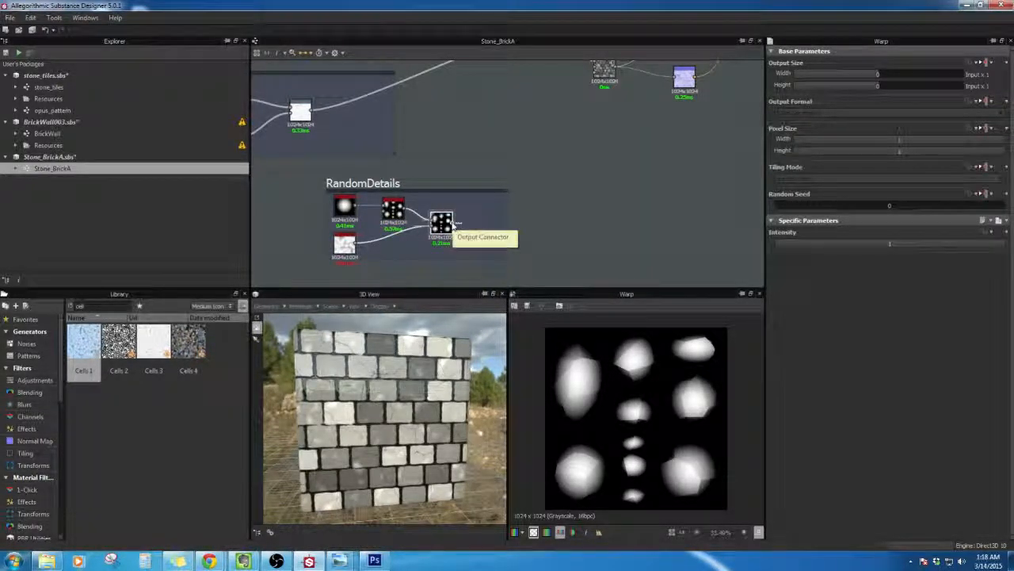
# Step: Try feeding the Warp output into the background input of the Blend node before the Normal node, then remove that connection
pyautogui.moveTo(455, 225); pyautogui.dragTo(600, 68)
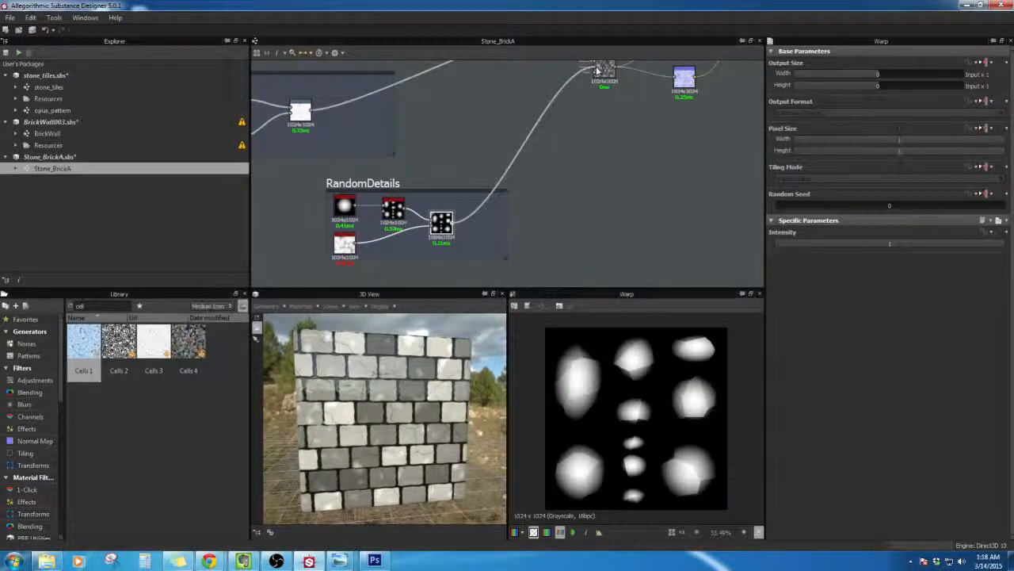
pyautogui.click(604, 69)
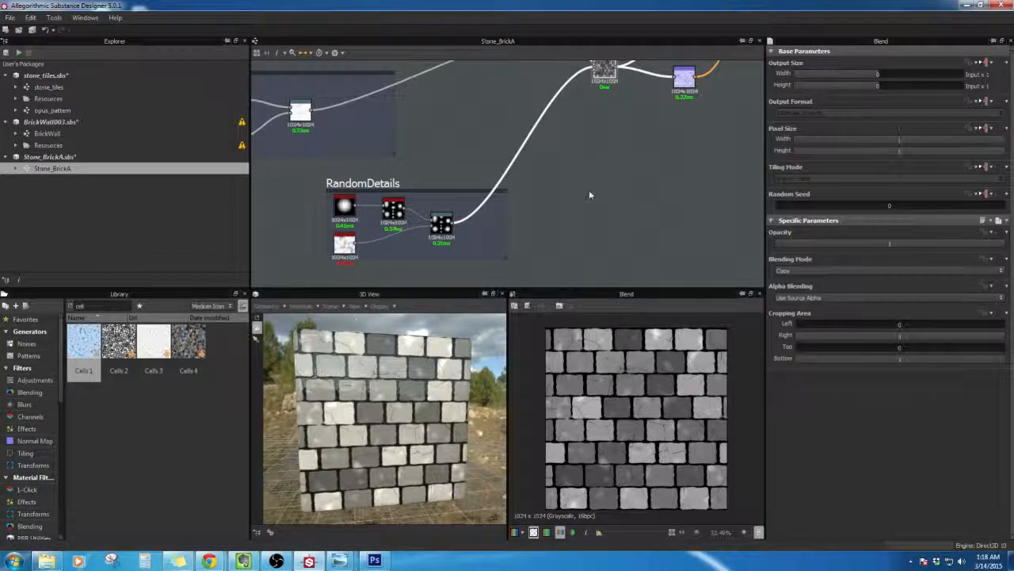
pyautogui.moveTo(615, 109); pyautogui.dragTo(605, 184, button='middle')
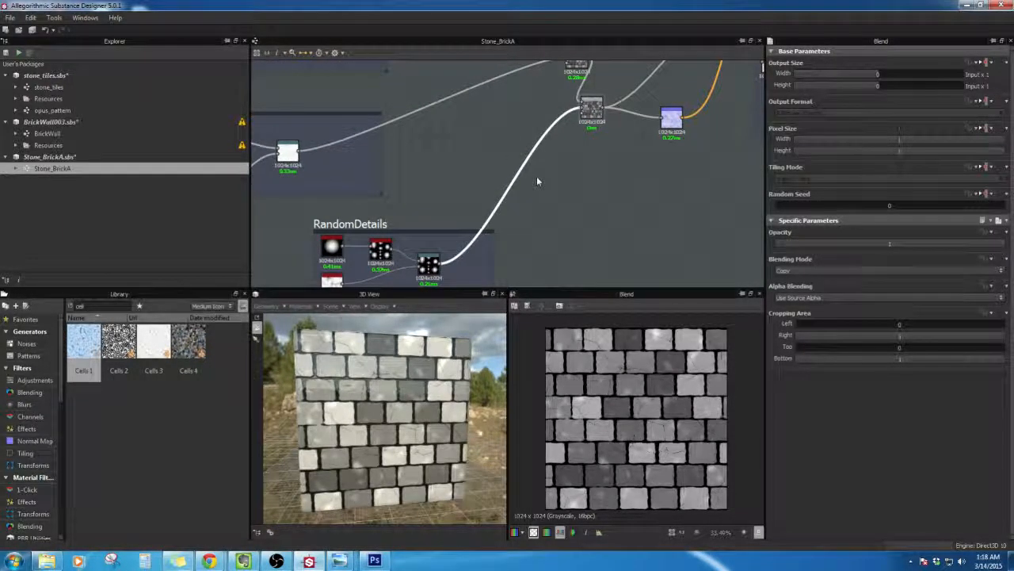
pyautogui.press('Delete')
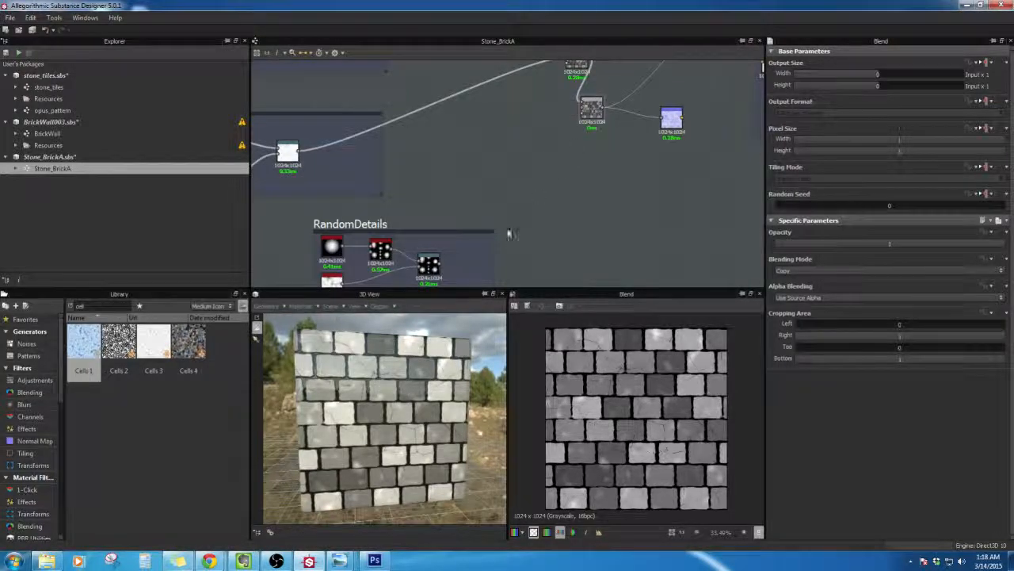
# Step: Connect Warp to the Blend node's opacity input and try the Add (Linear Dodge), Subtract, Multiply and Add Sub blending modes
pyautogui.moveTo(441, 262); pyautogui.dragTo(581, 119)
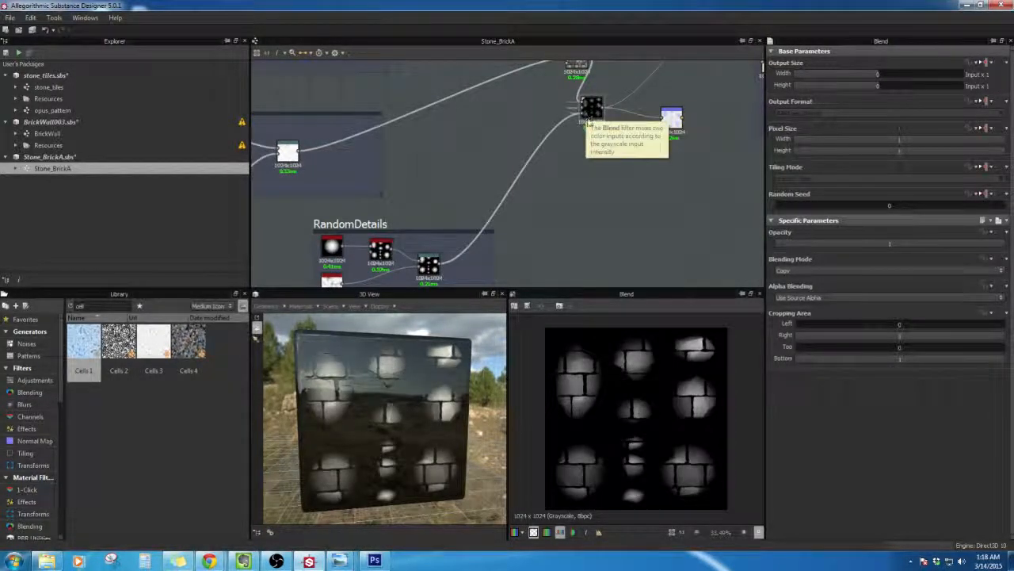
pyautogui.click(586, 118)
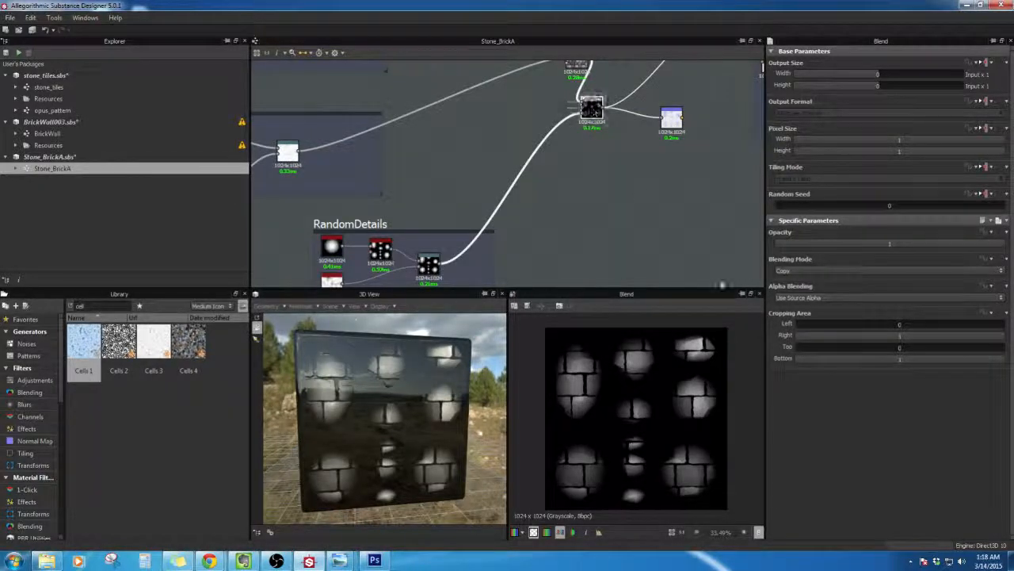
pyautogui.click(856, 270)
pyautogui.click(812, 285)
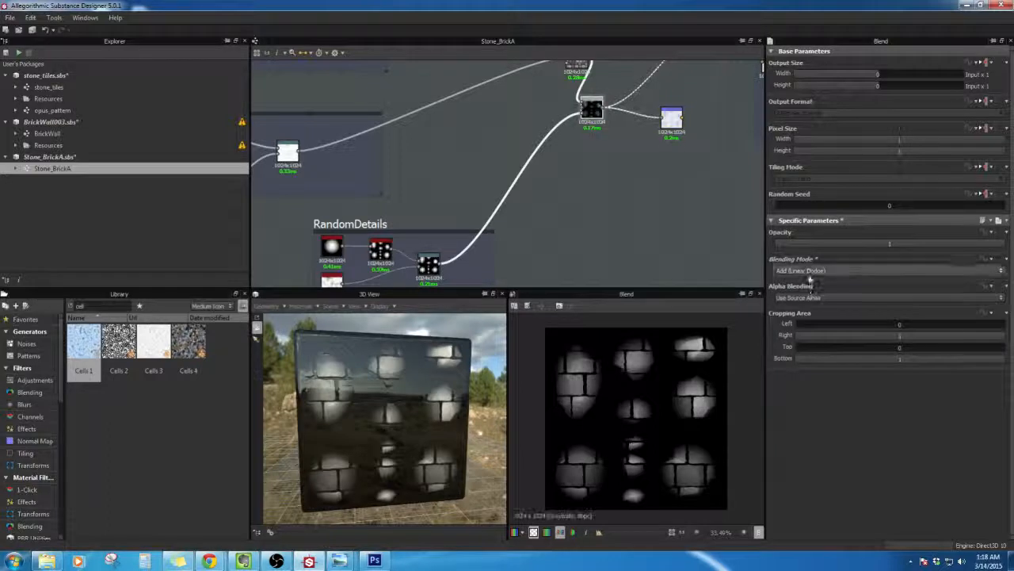
pyautogui.click(808, 270)
pyautogui.click(802, 298)
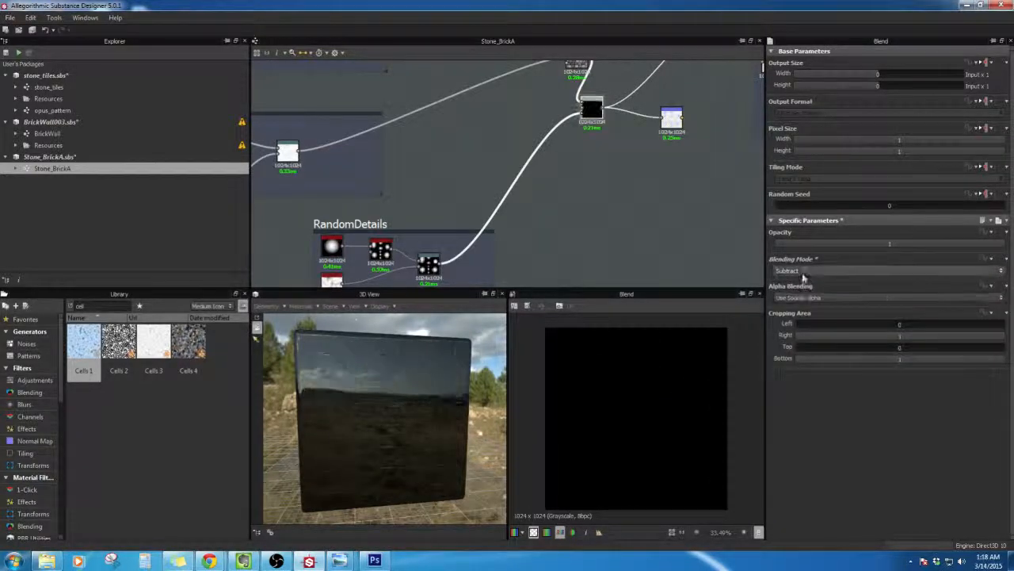
pyautogui.click(802, 270)
pyautogui.click(803, 293)
pyautogui.click(802, 270)
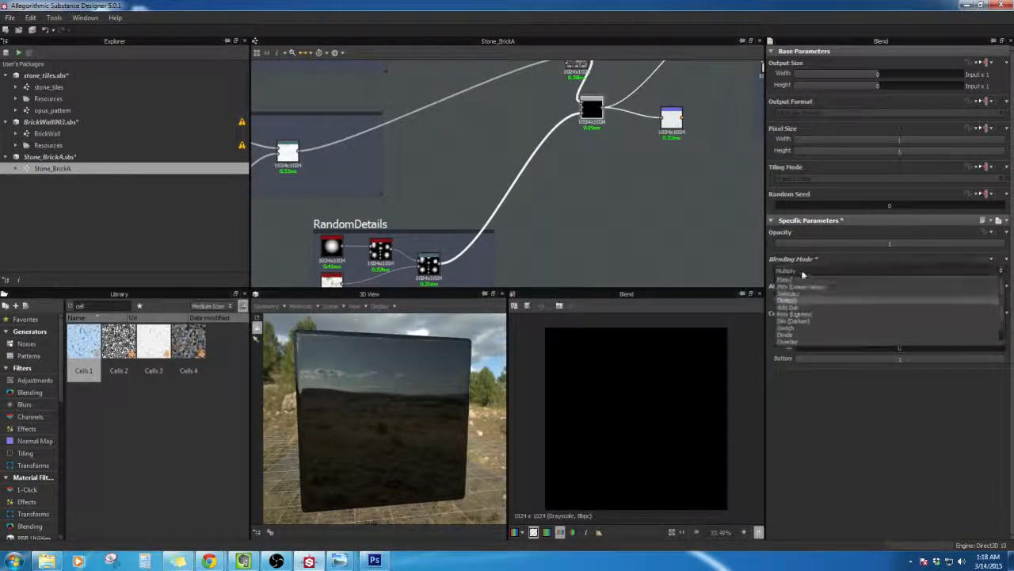
pyautogui.click(797, 303)
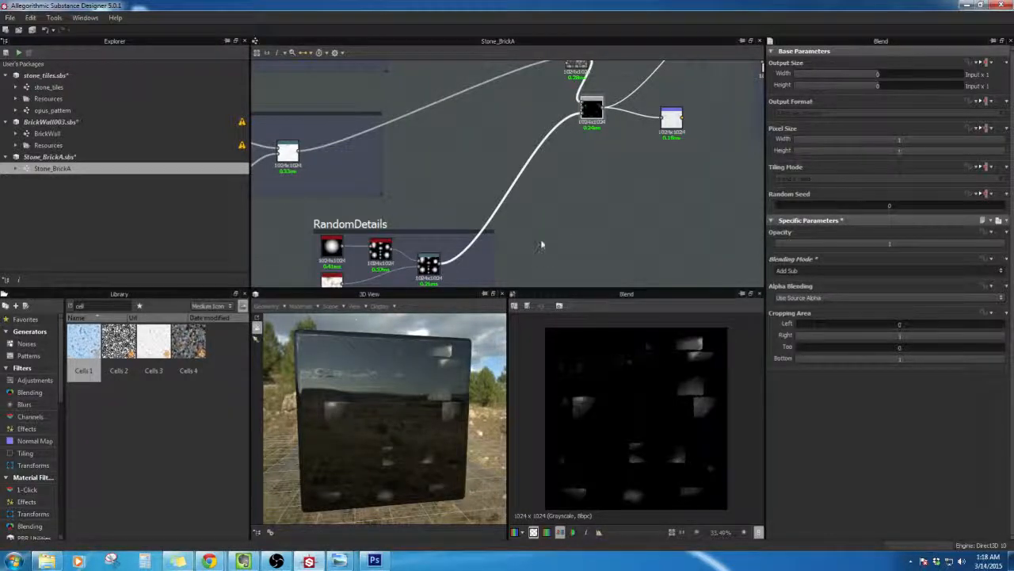
# Step: Set the Blend node's blending mode to Multiply and delete the connection coming from Warp
pyautogui.moveTo(666, 72); pyautogui.dragTo(607, 160, button='middle')
pyautogui.click(804, 270)
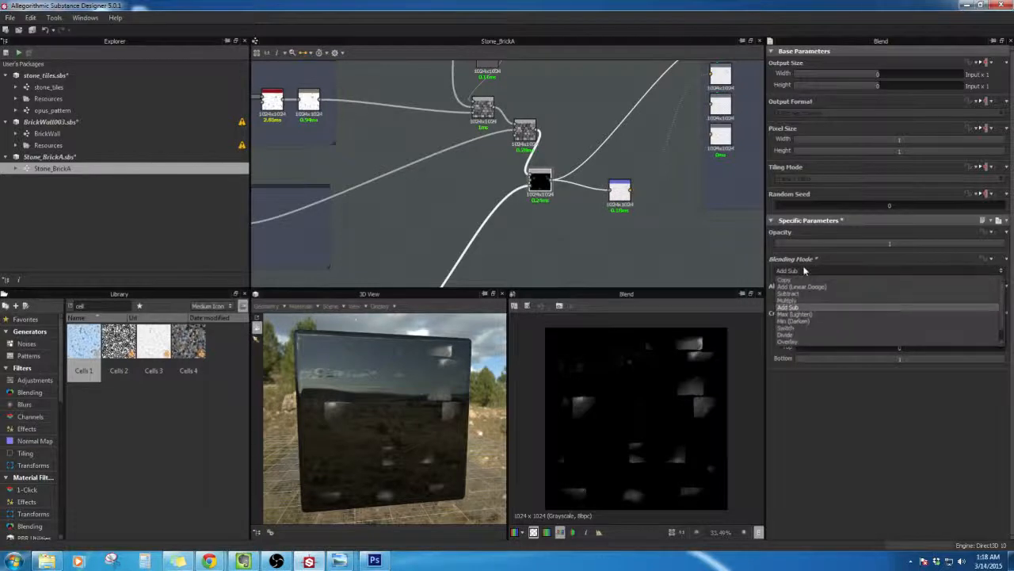
pyautogui.click(802, 301)
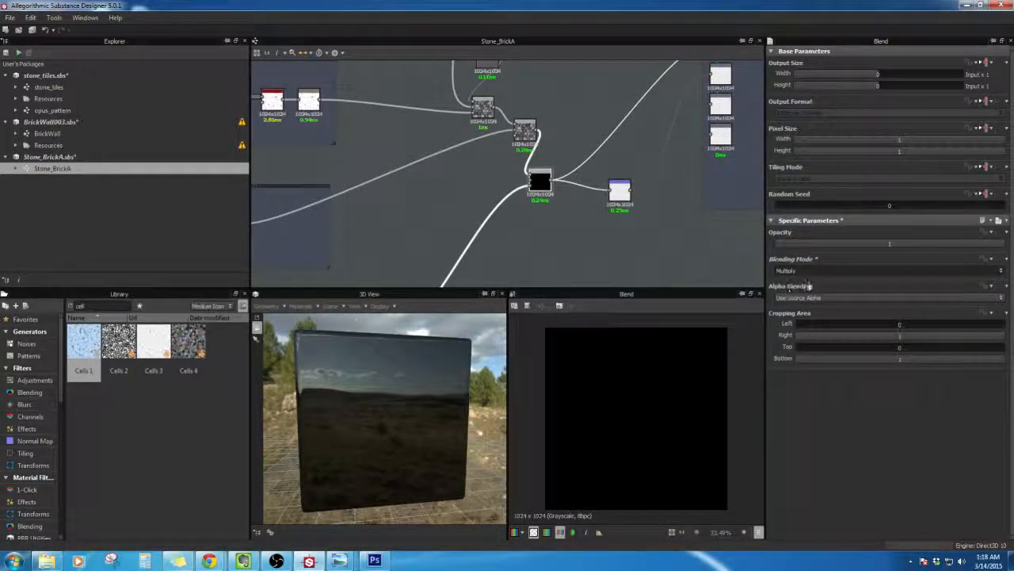
pyautogui.click(812, 273)
pyautogui.click(812, 274)
pyautogui.press('Delete')
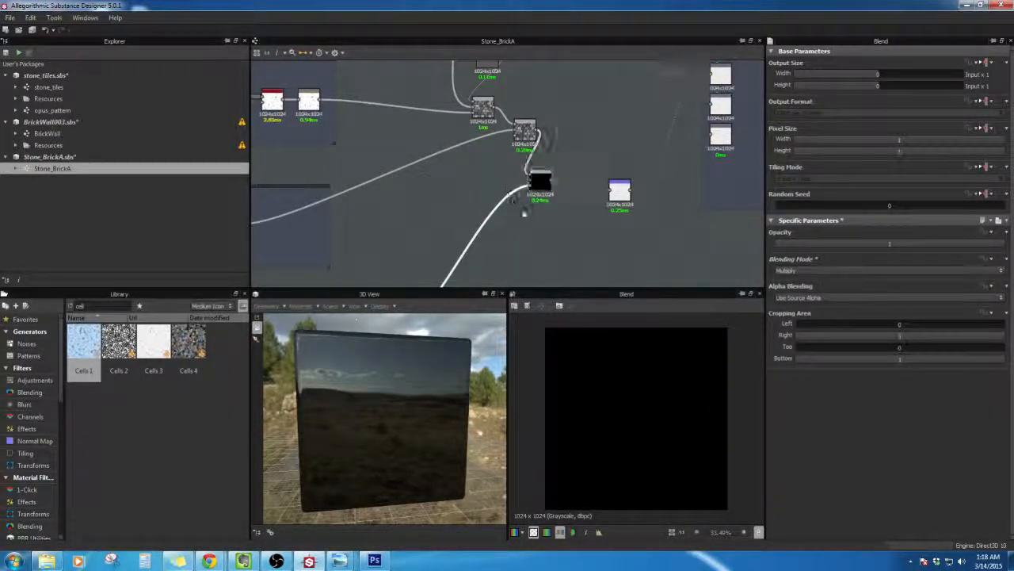
pyautogui.press('Delete')
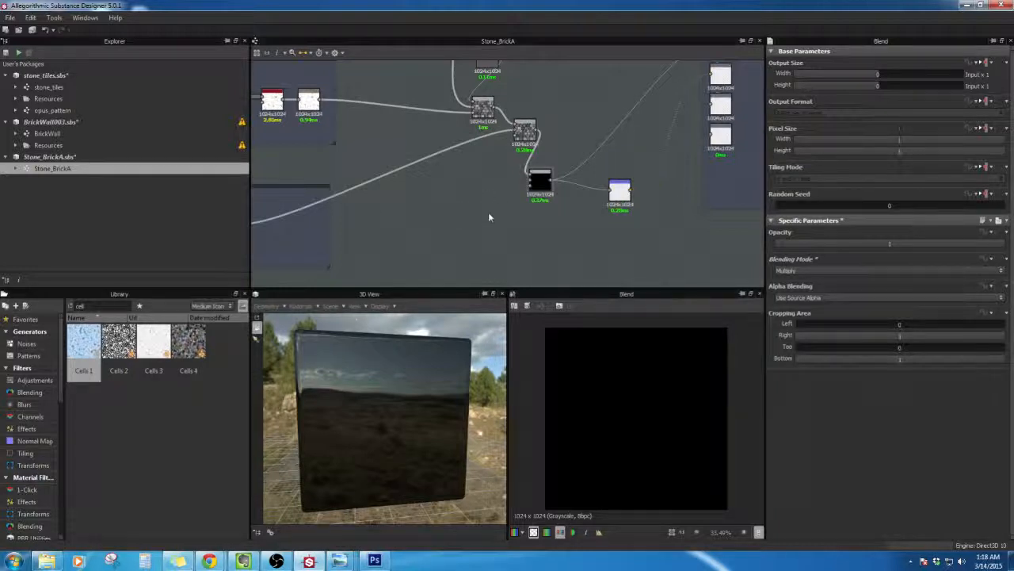
# Step: Try connecting the Warp output to the Multiply Blend node's background input and examine the result on the bricks
pyautogui.moveTo(523, 160); pyautogui.dragTo(545, 119, button='middle')
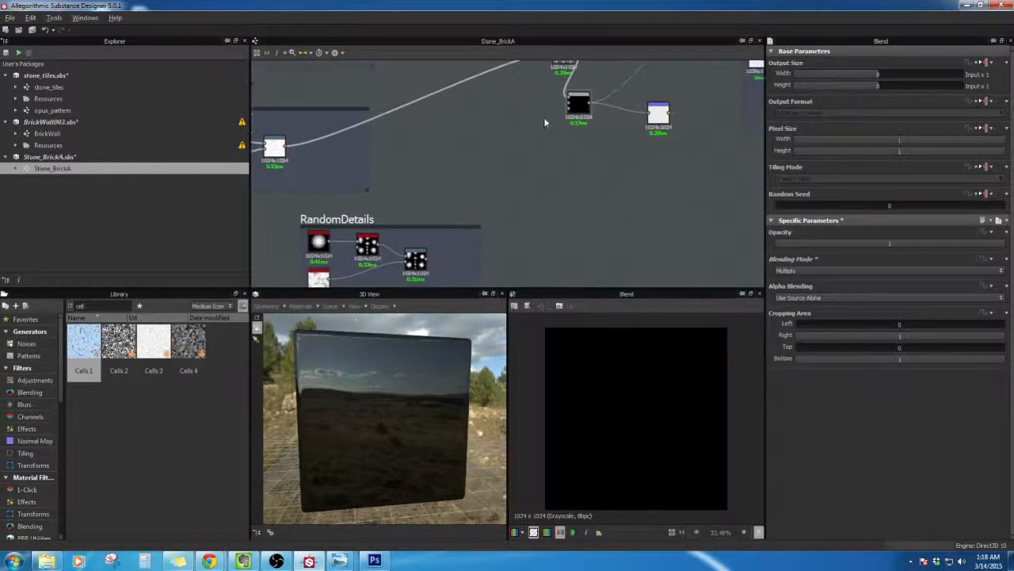
pyautogui.click(572, 106)
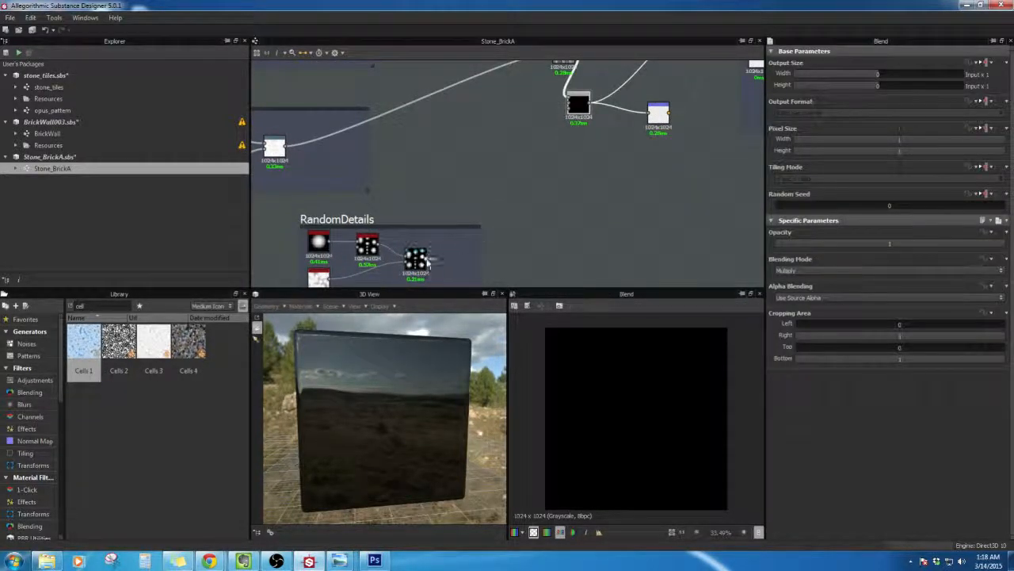
pyautogui.moveTo(429, 260); pyautogui.dragTo(567, 103)
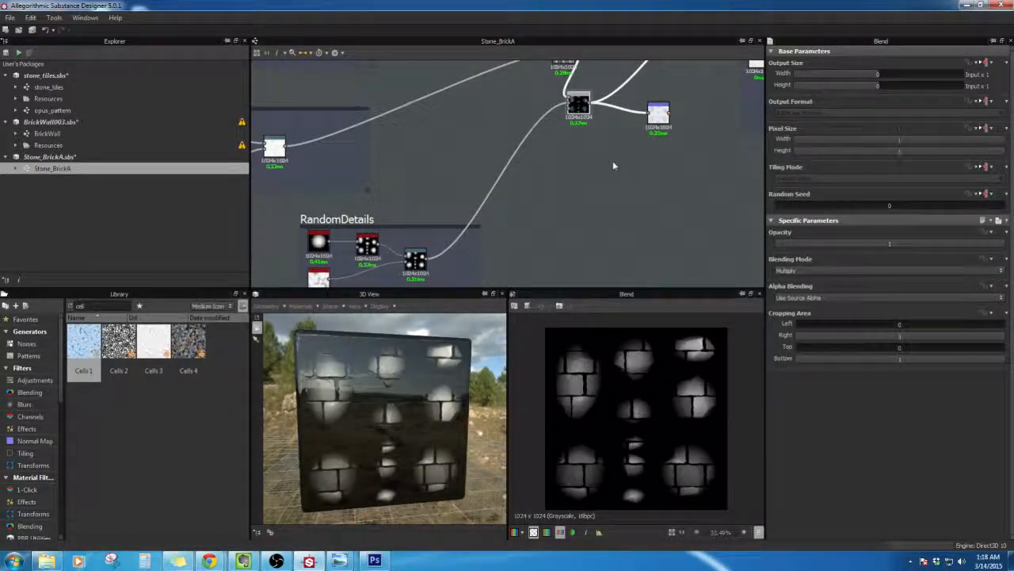
pyautogui.moveTo(605, 138); pyautogui.dragTo(571, 222, button='middle')
pyautogui.moveTo(626, 134); pyautogui.dragTo(639, 78, button='middle')
pyautogui.moveTo(483, 279); pyautogui.dragTo(545, 210, button='middle')
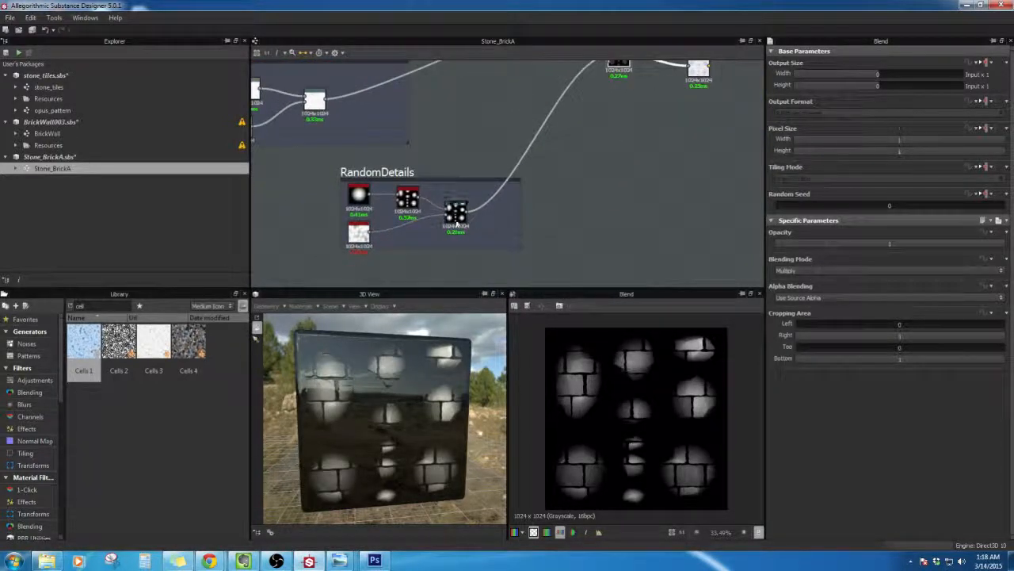
# Step: Disconnect Warp from the Blend node and feed it into a new Distance node with Maximum Distance set to 0
pyautogui.click(456, 223)
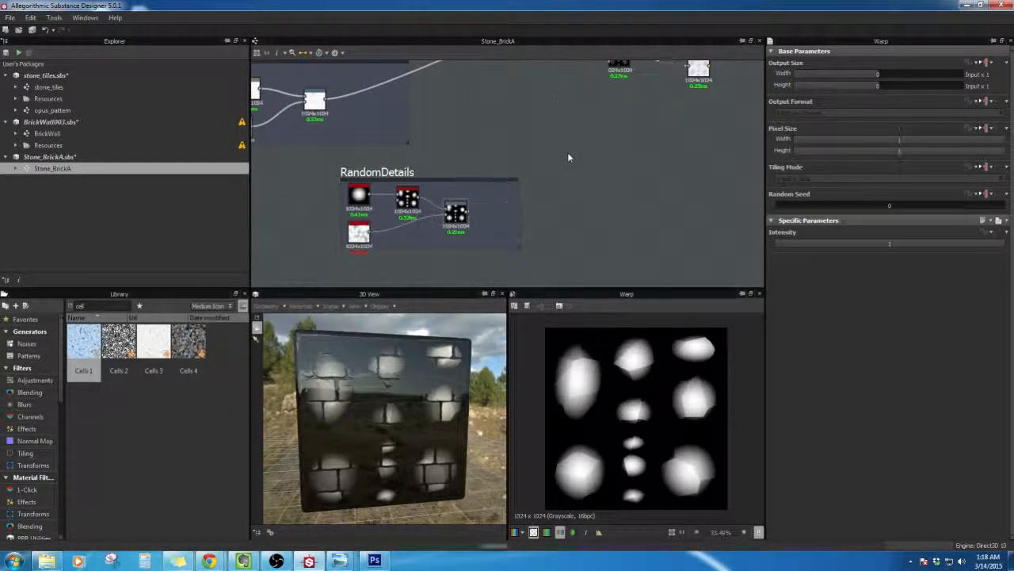
pyautogui.rightClick(490, 203)
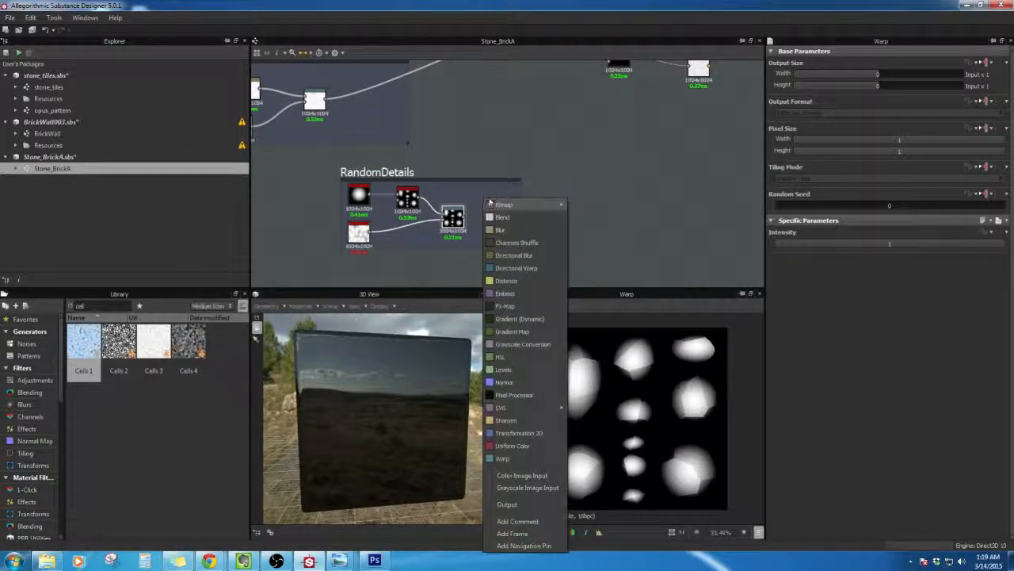
pyautogui.click(515, 281)
pyautogui.moveTo(483, 216); pyautogui.dragTo(499, 205)
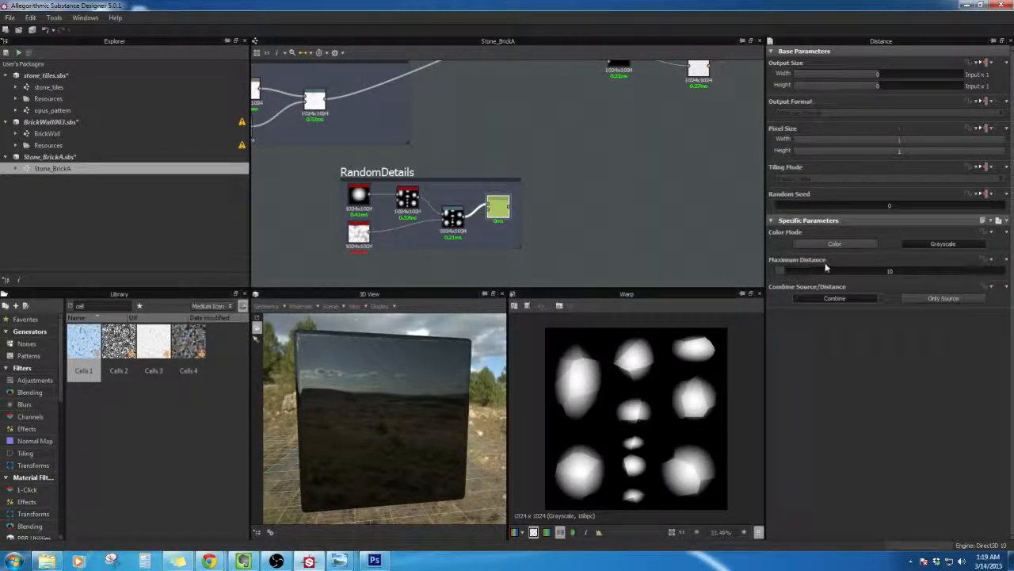
pyautogui.click(796, 273)
# Step: Delete the Warp node, leaving Tile Random linked directly to the Distance node
pyautogui.click(456, 222)
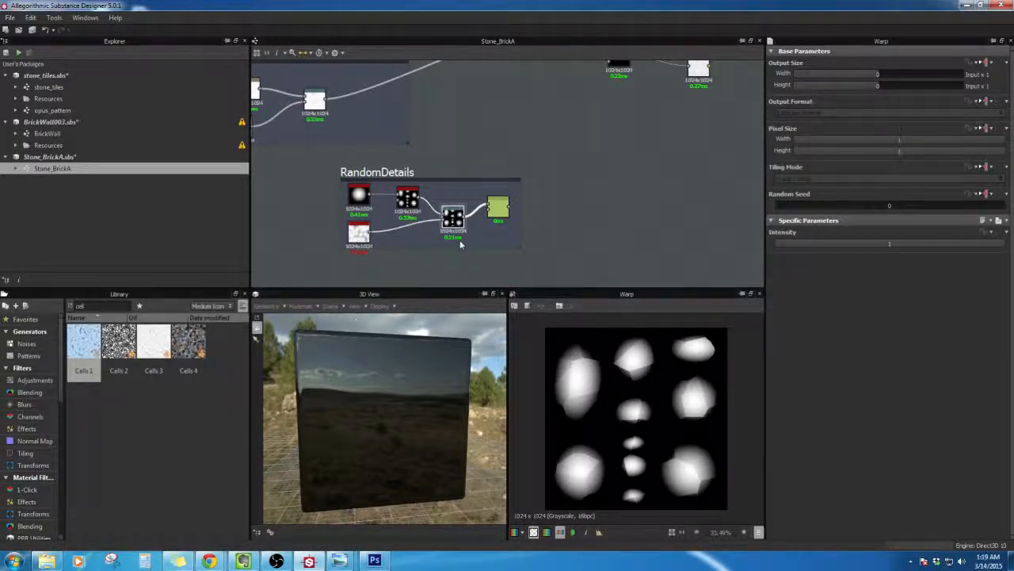
pyautogui.press('Delete')
pyautogui.hotkey('ctrl', 'z')
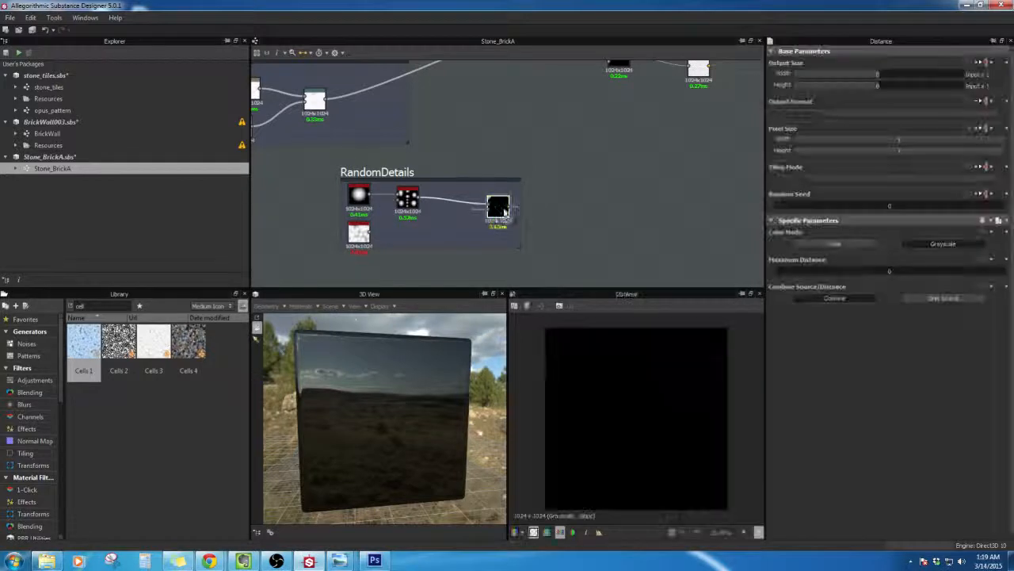
# Step: Preview Tile Random, move the Distance node closer to it, and select the Distance node to show its parameters
pyautogui.doubleClick(408, 200)
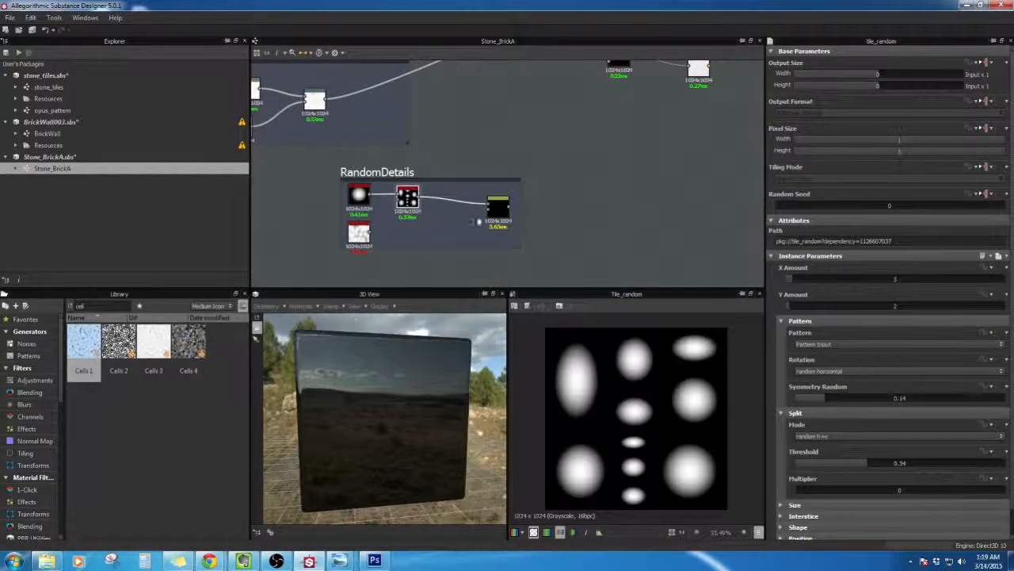
pyautogui.moveTo(496, 214); pyautogui.dragTo(450, 205)
pyautogui.scroll(5, 443, 199)
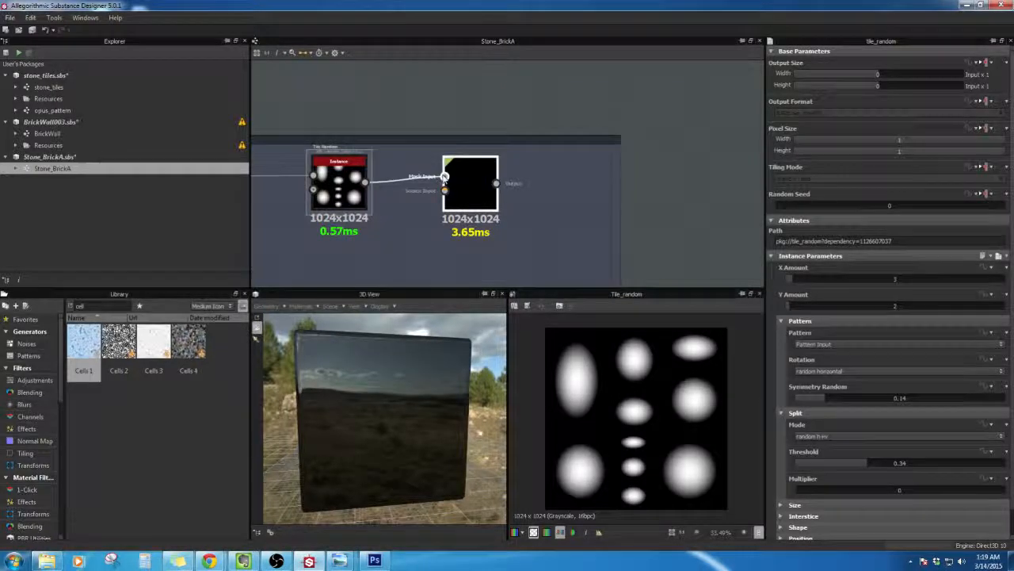
pyautogui.click(471, 176)
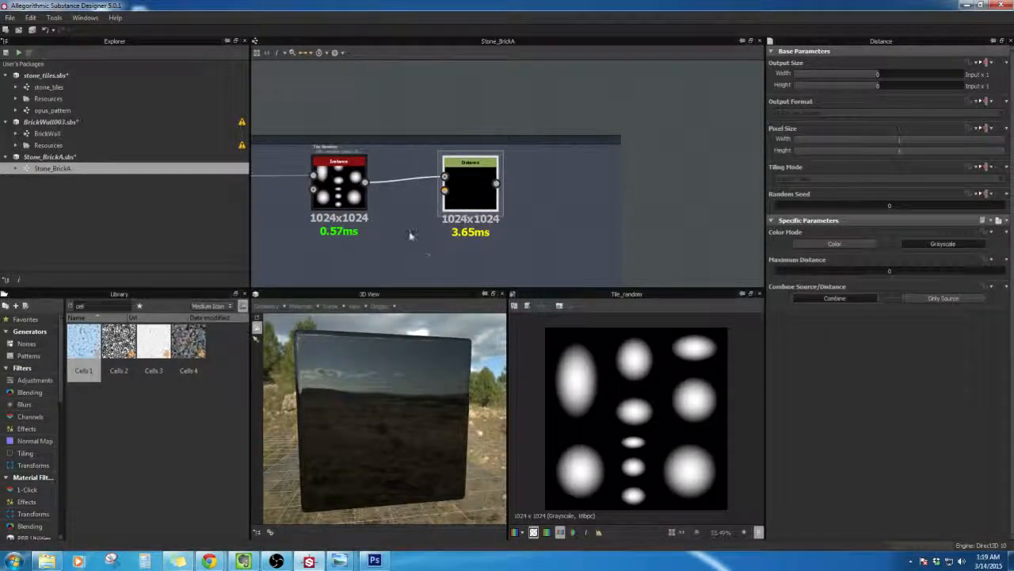
# Step: Connect the Cells 1 output to the Distance node's source input and preview the Distance result
pyautogui.moveTo(460, 206); pyautogui.dragTo(653, 80, button='middle')
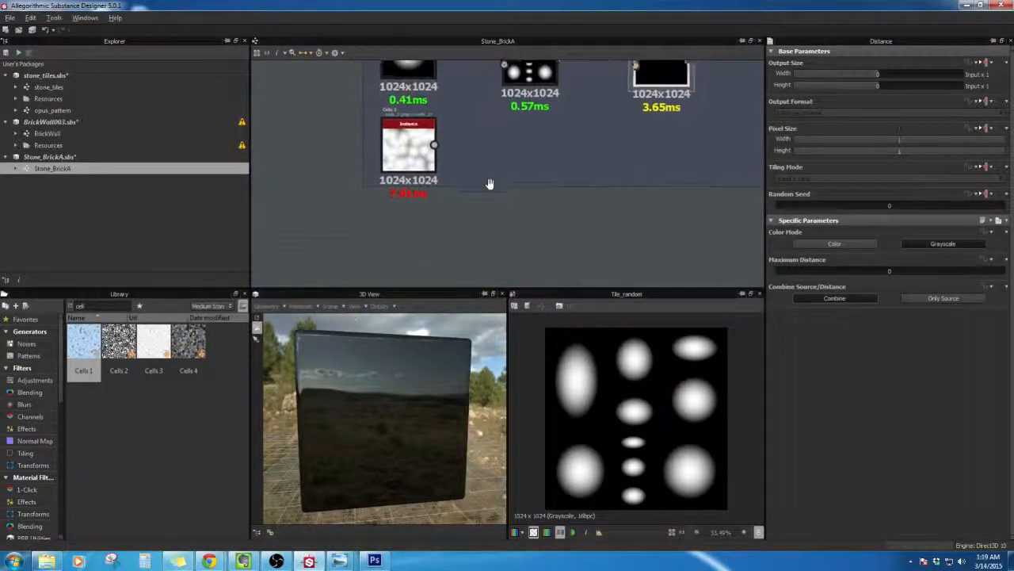
pyautogui.moveTo(489, 183); pyautogui.dragTo(394, 264, button='middle')
pyautogui.moveTo(338, 225); pyautogui.dragTo(552, 195)
pyautogui.doubleClick(555, 149)
# Step: Delete the Tile Random node, link Shape directly to the Distance node's mask input, and move Distance closer to its inputs
pyautogui.click(432, 145)
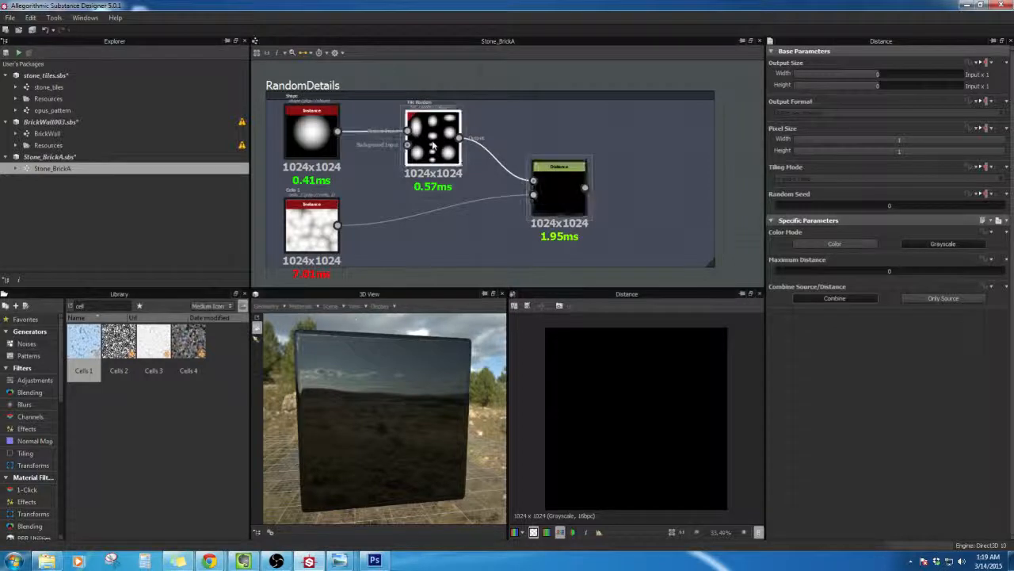
pyautogui.doubleClick(433, 145)
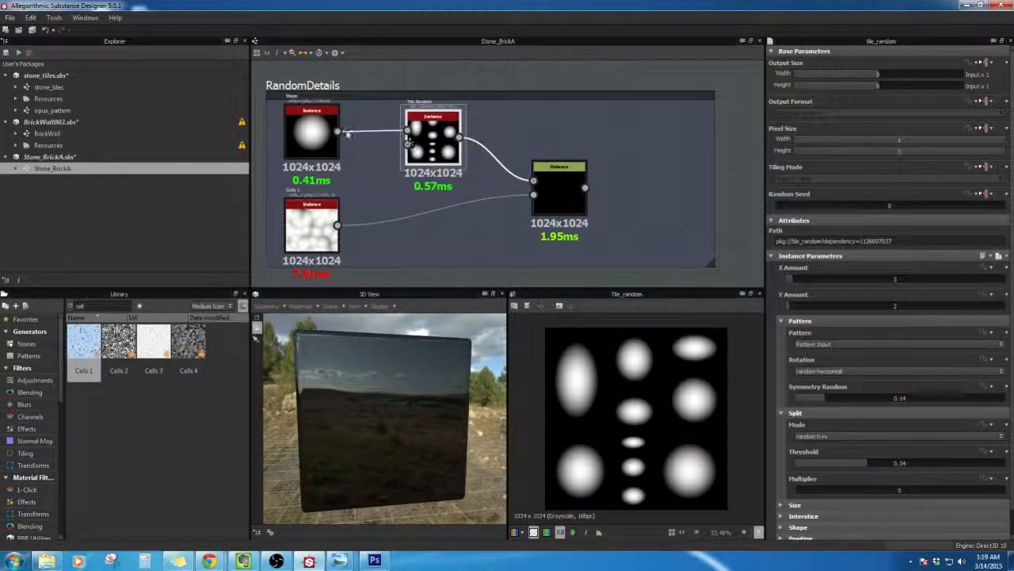
pyautogui.press('Delete')
pyautogui.moveTo(338, 131); pyautogui.dragTo(500, 167)
pyautogui.click(555, 183)
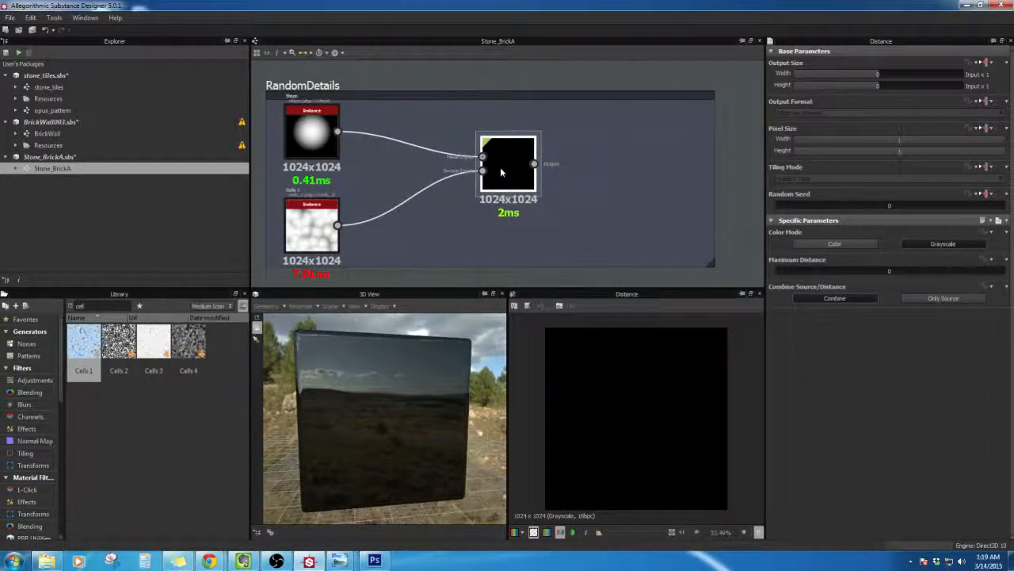
# Step: Open the stone_tiles graph and examine the Distance setup inside its Polycount logo frame
pyautogui.doubleClick(62, 134)
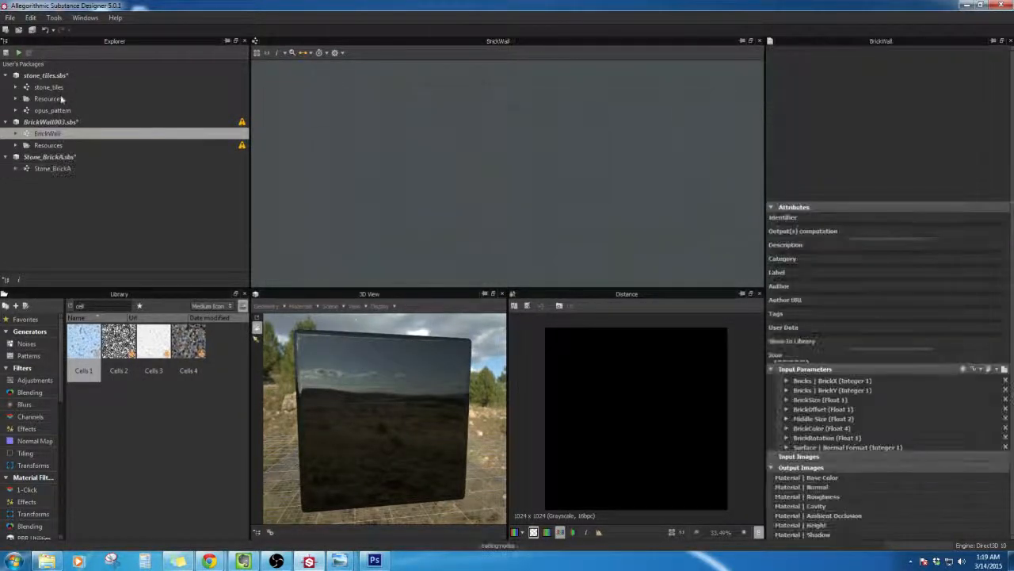
pyautogui.doubleClick(61, 88)
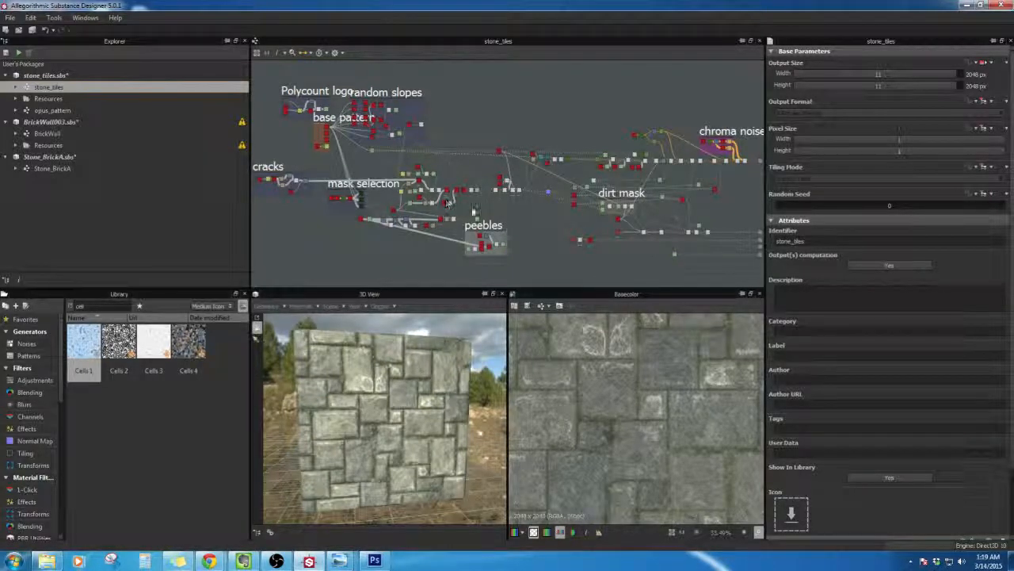
pyautogui.moveTo(350, 159); pyautogui.dragTo(697, 267, button='middle')
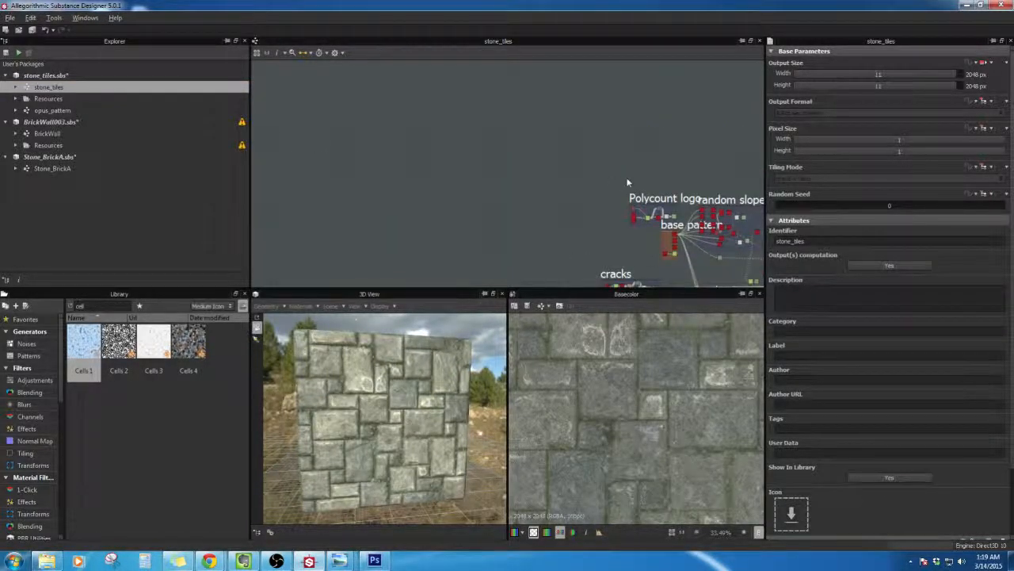
pyautogui.scroll(3, 627, 182)
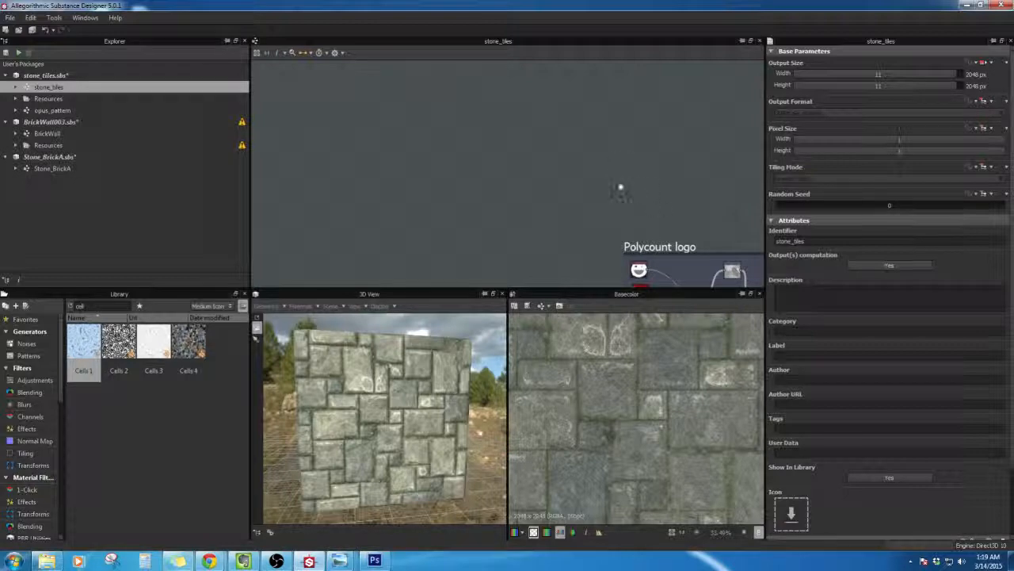
pyautogui.moveTo(757, 275); pyautogui.dragTo(610, 175, button='middle')
pyautogui.scroll(2, 547, 151)
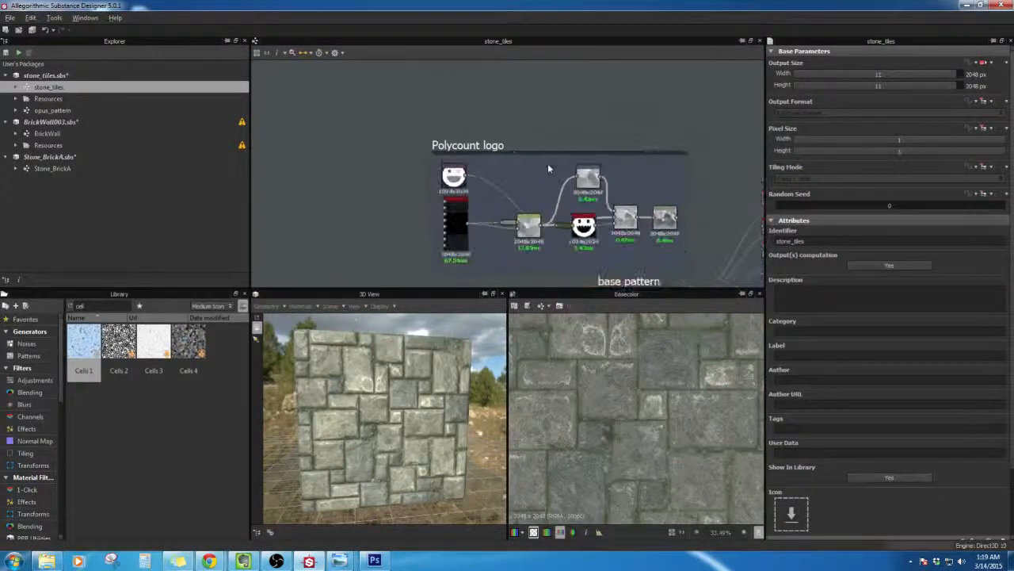
pyautogui.scroll(2, 547, 170)
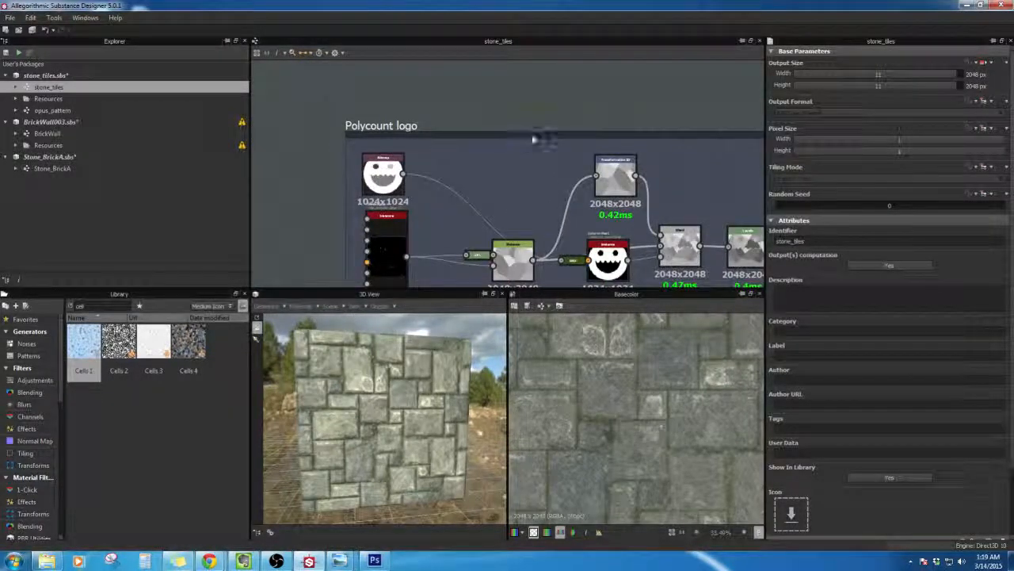
pyautogui.moveTo(521, 203); pyautogui.dragTo(547, 125, button='middle')
pyautogui.scroll(3, 536, 143)
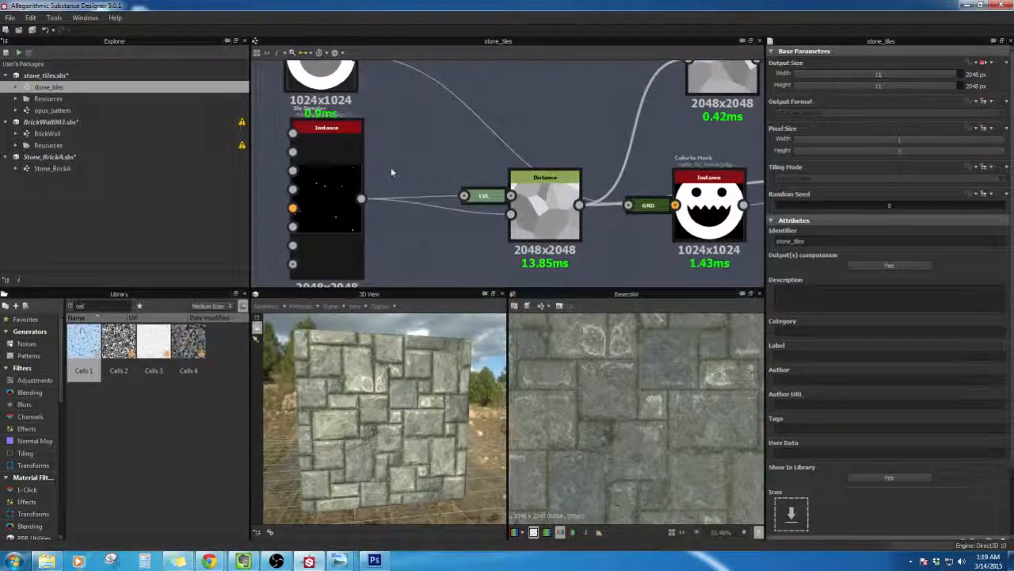
# Step: Preview the Tile Sampler in the Polycount logo frame and examine its parameters and its links into Levels and Distance
pyautogui.moveTo(541, 115); pyautogui.dragTo(578, 102, button='middle')
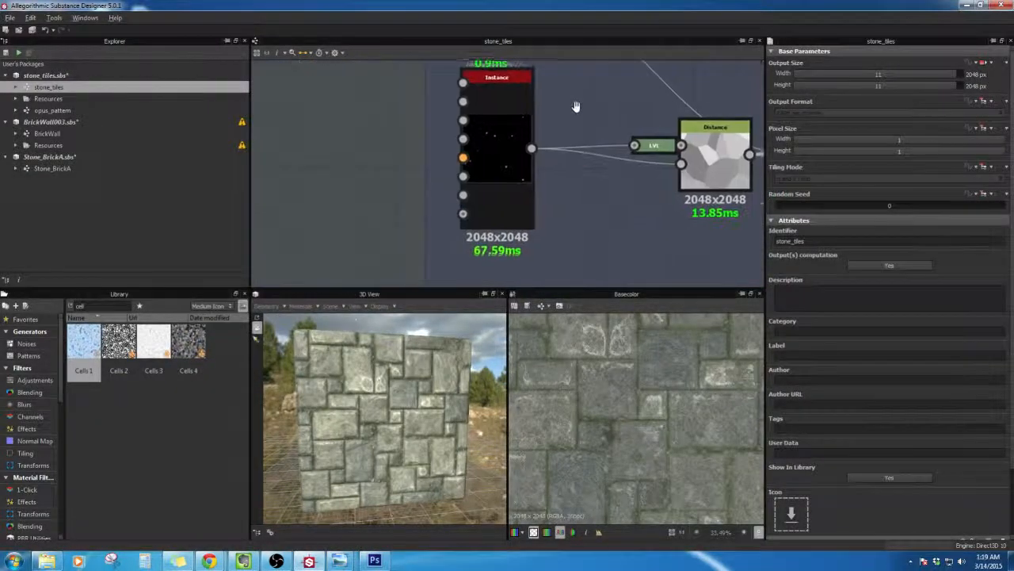
pyautogui.scroll(3, 507, 174)
pyautogui.doubleClick(489, 155)
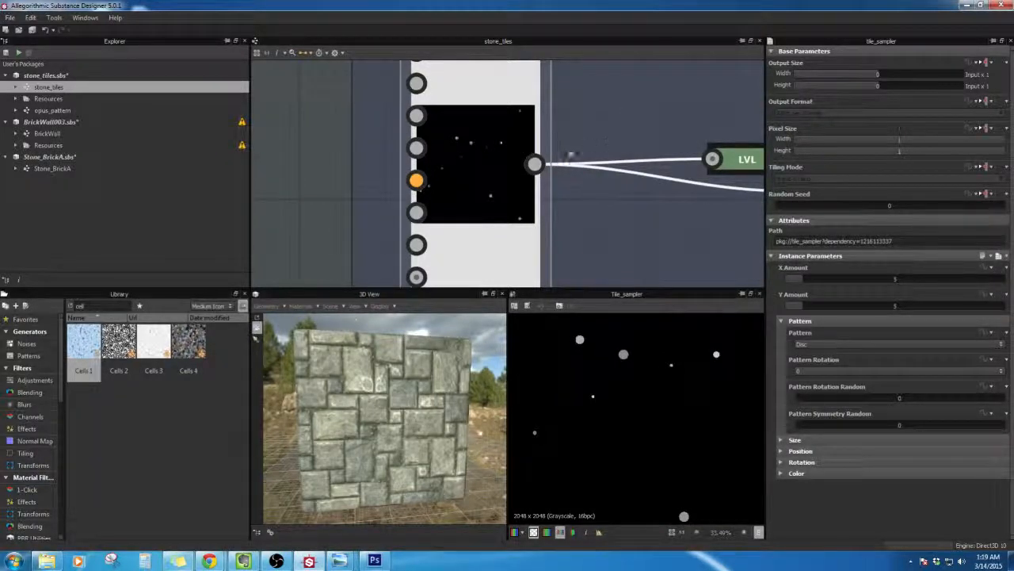
pyautogui.moveTo(619, 107); pyautogui.dragTo(519, 190, button='middle')
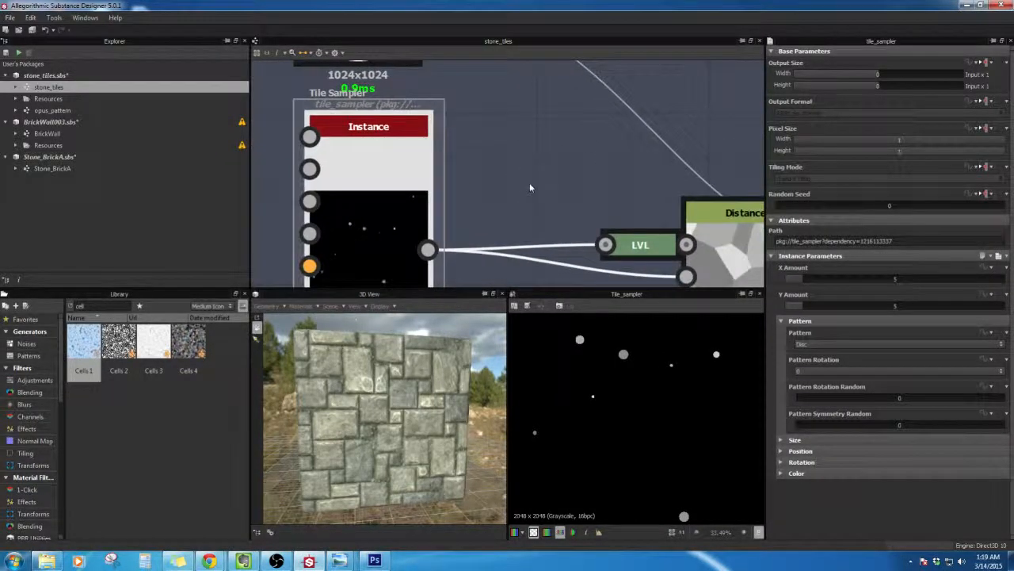
pyautogui.scroll(-1, 529, 185)
pyautogui.scroll(-1, 529, 189)
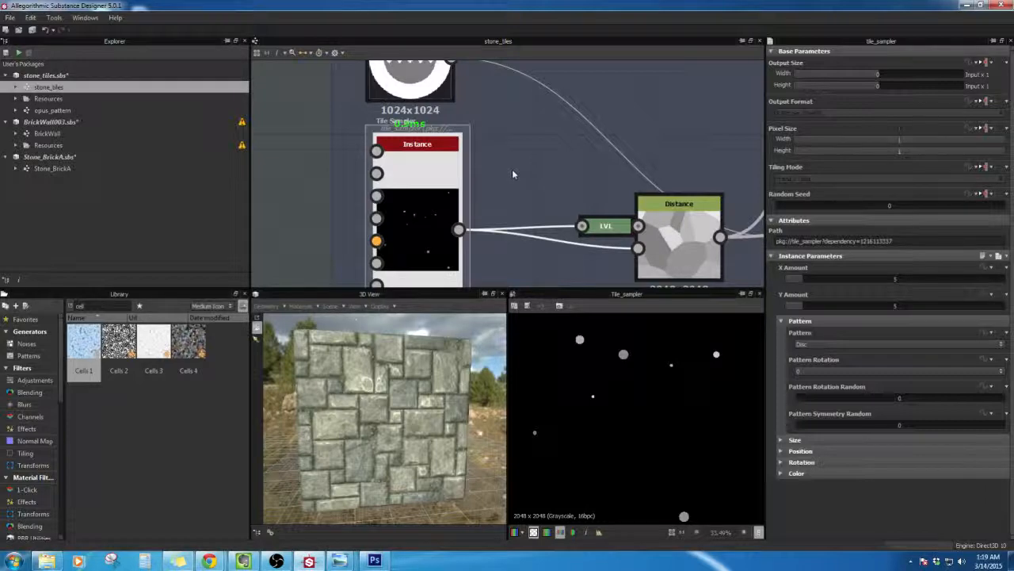
pyautogui.moveTo(505, 150); pyautogui.dragTo(472, 83, button='middle')
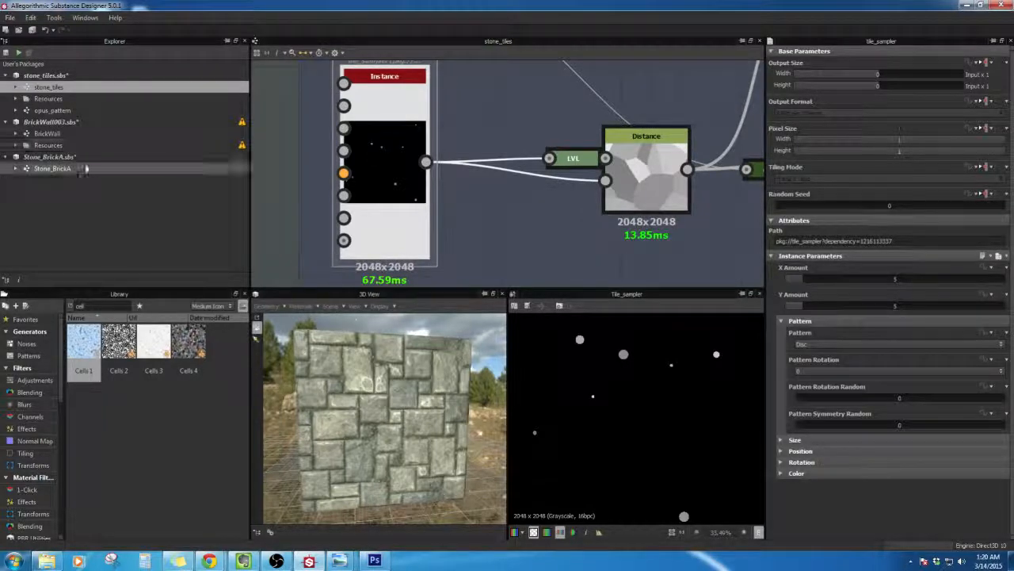
# Step: Return to the Stone_BrickA graph and delete the Cells 1 node from the RandomDetails frame
pyautogui.doubleClick(86, 171)
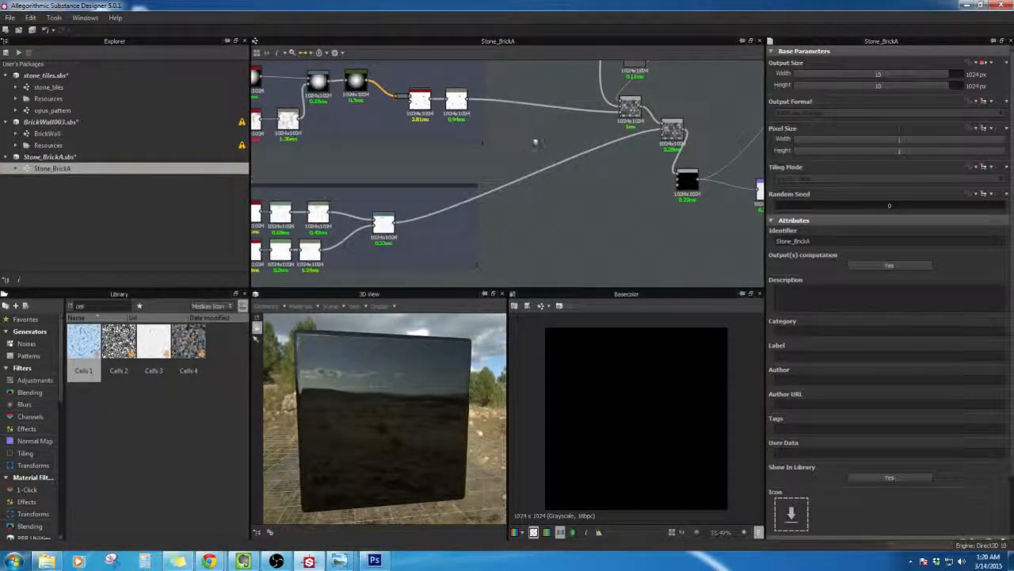
pyautogui.press('f')
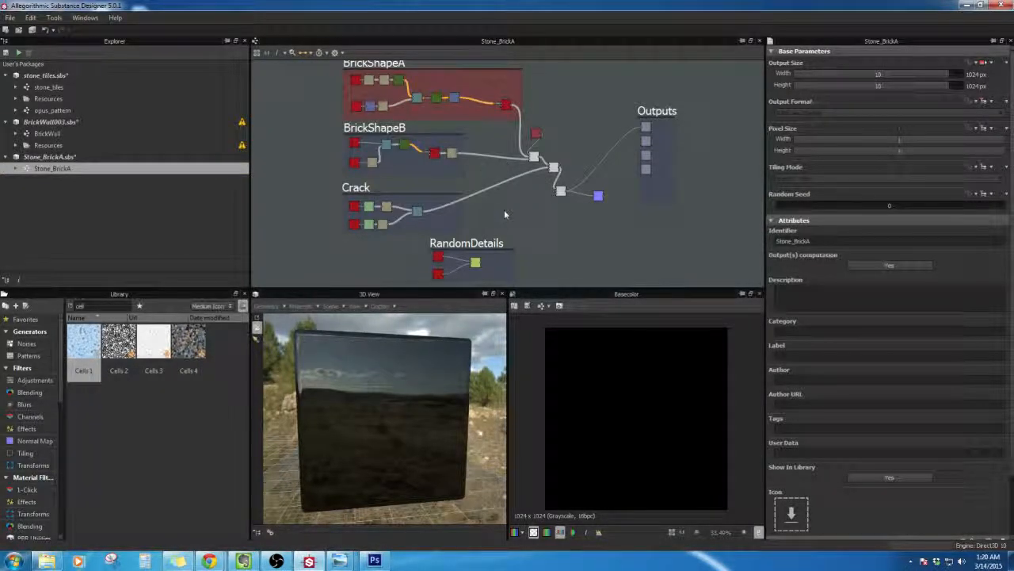
pyautogui.scroll(5, 504, 210)
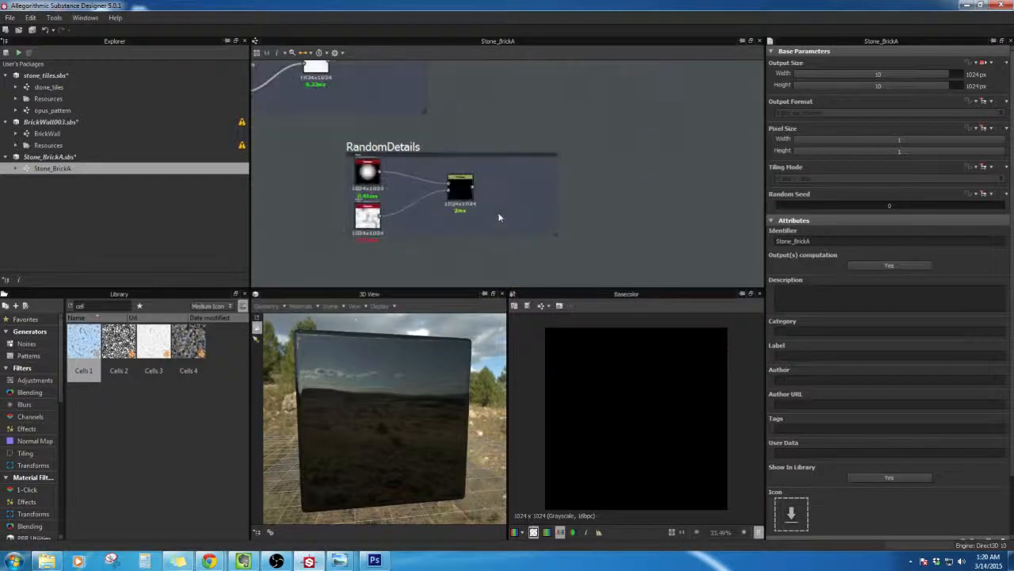
pyautogui.scroll(4, 483, 206)
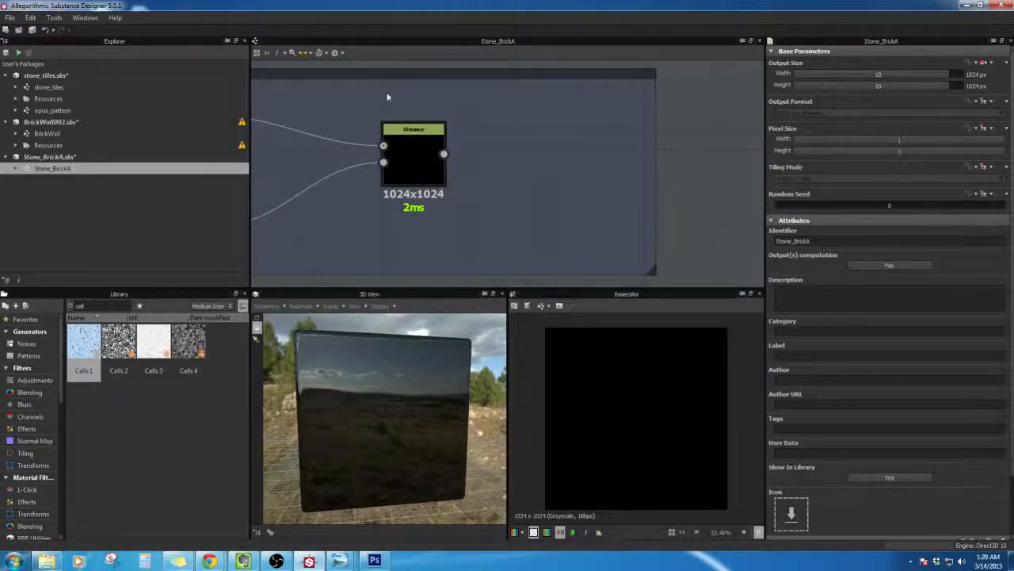
pyautogui.moveTo(344, 99); pyautogui.dragTo(541, 102, button='middle')
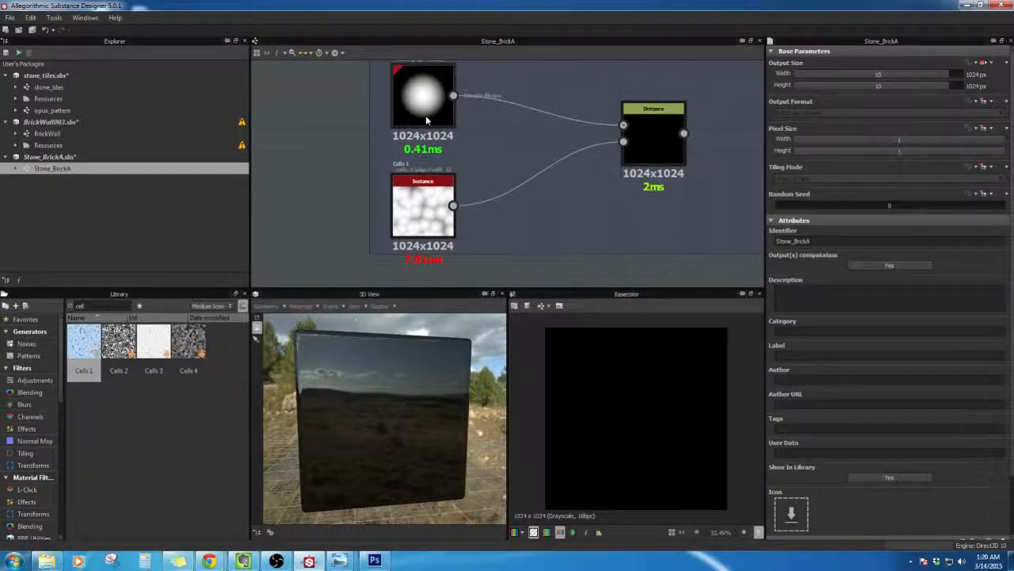
pyautogui.click(421, 209)
pyautogui.press('Delete')
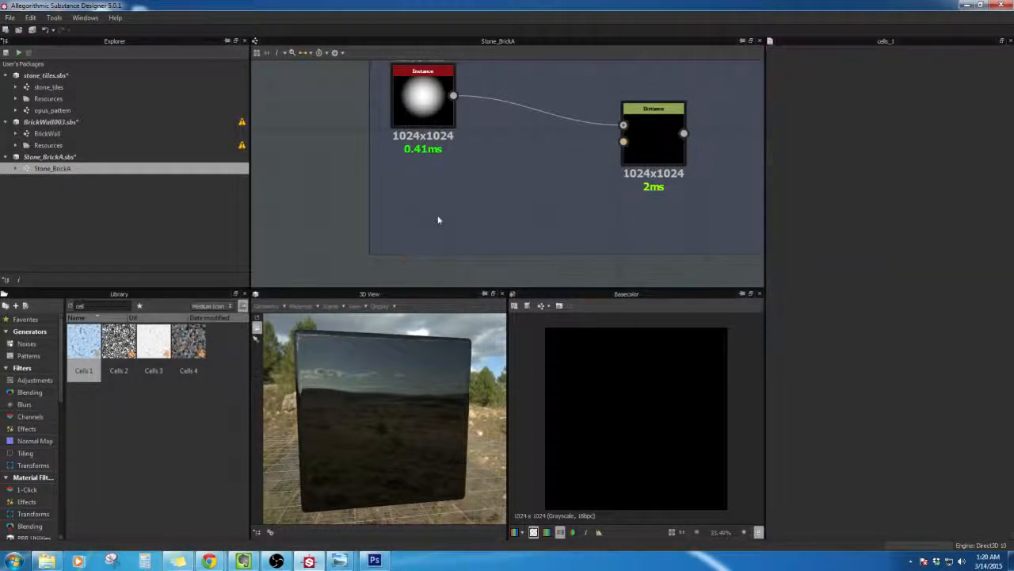
# Step: Try feeding Shape into the Distance node's source input as well, and reposition Shape level with Distance
pyautogui.moveTo(621, 161); pyautogui.dragTo(624, 141)
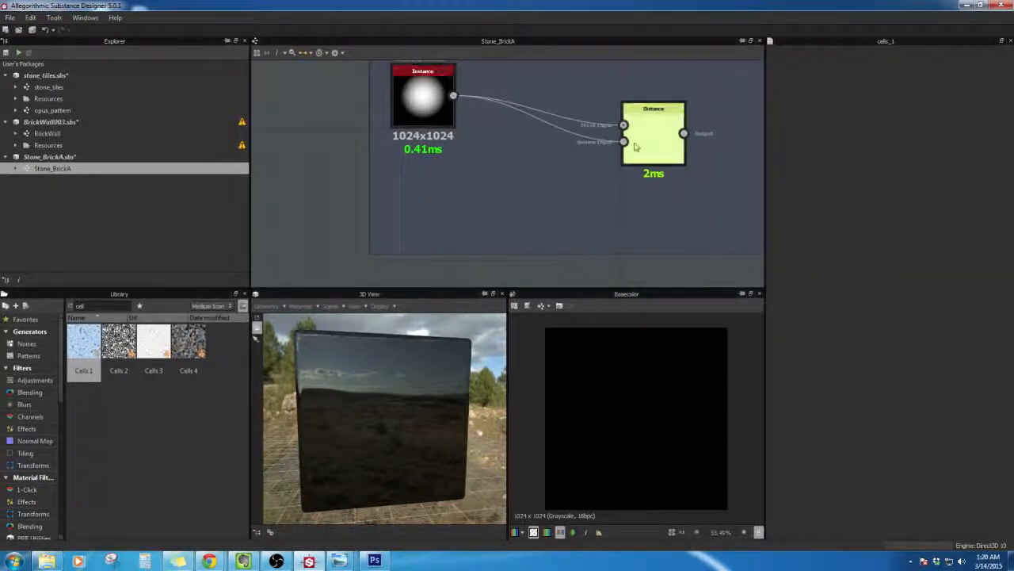
pyautogui.click(644, 145)
pyautogui.moveTo(438, 97); pyautogui.dragTo(440, 163)
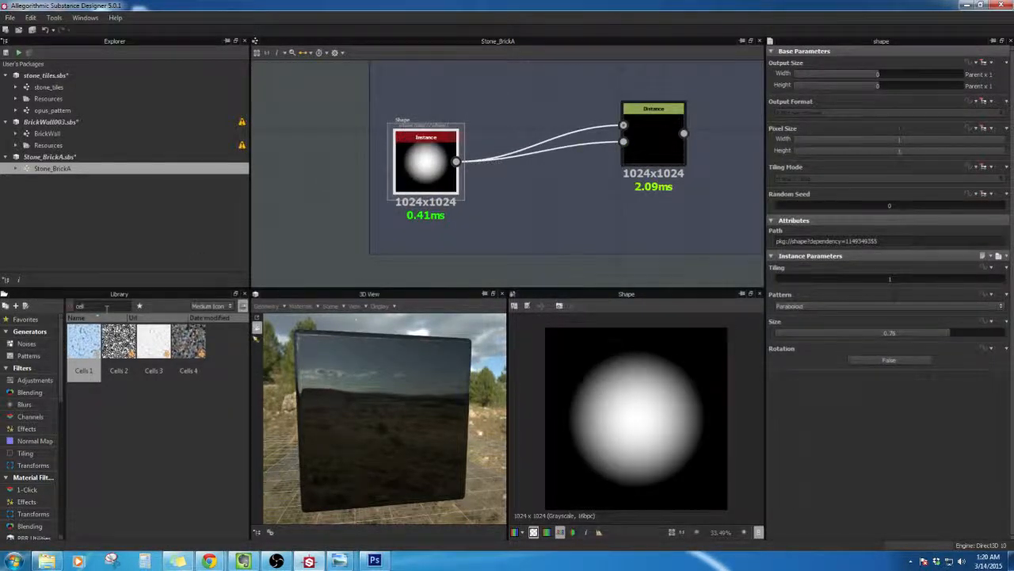
# Step: Search the library for "tile", add a Tile Sampler Color node to the RandomDetails frame, and move Shape up to make room
pyautogui.write('tile')
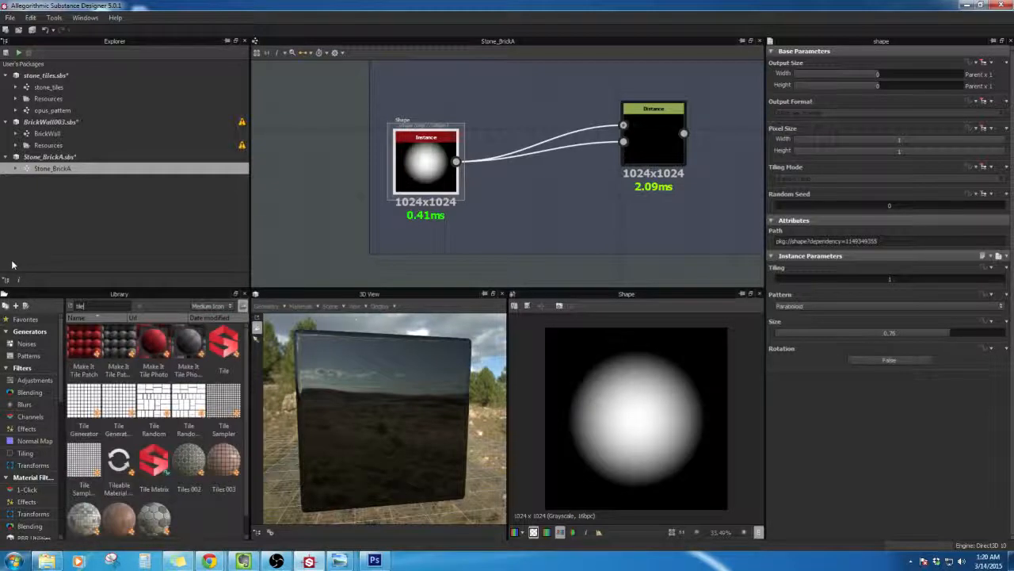
pyautogui.moveTo(84, 463); pyautogui.dragTo(508, 154)
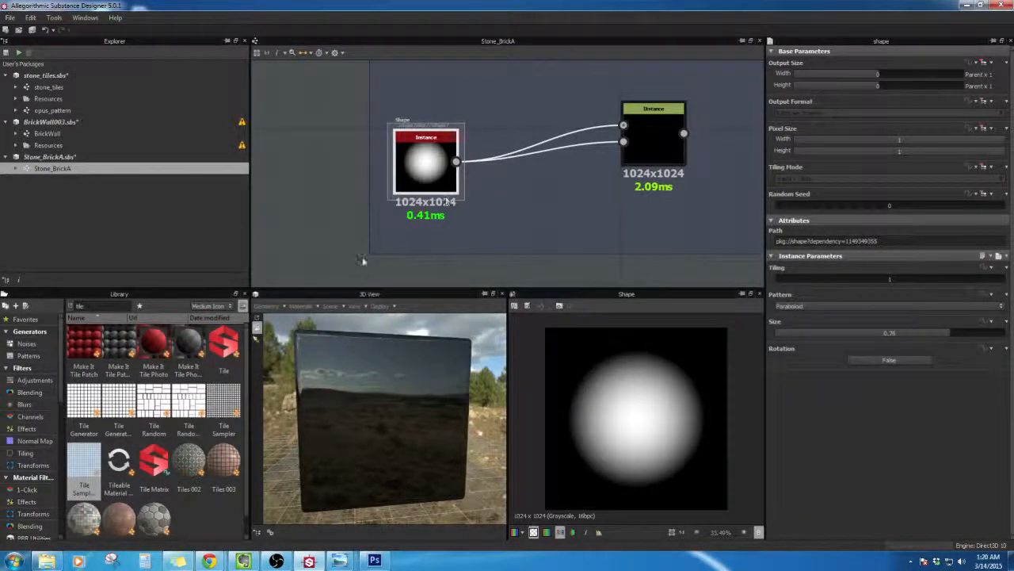
pyautogui.moveTo(445, 202); pyautogui.dragTo(453, 148)
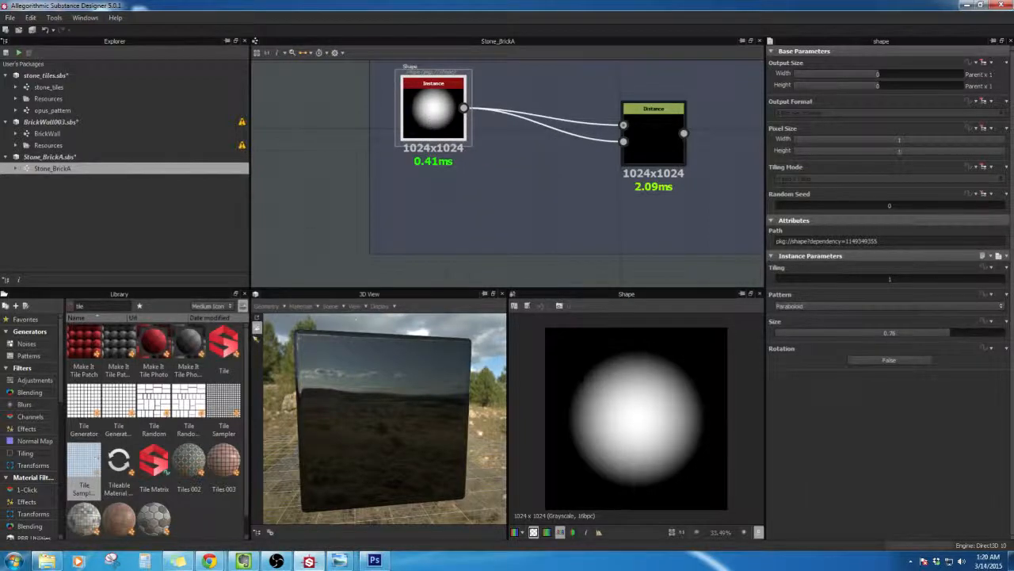
pyautogui.moveTo(84, 466); pyautogui.dragTo(510, 215)
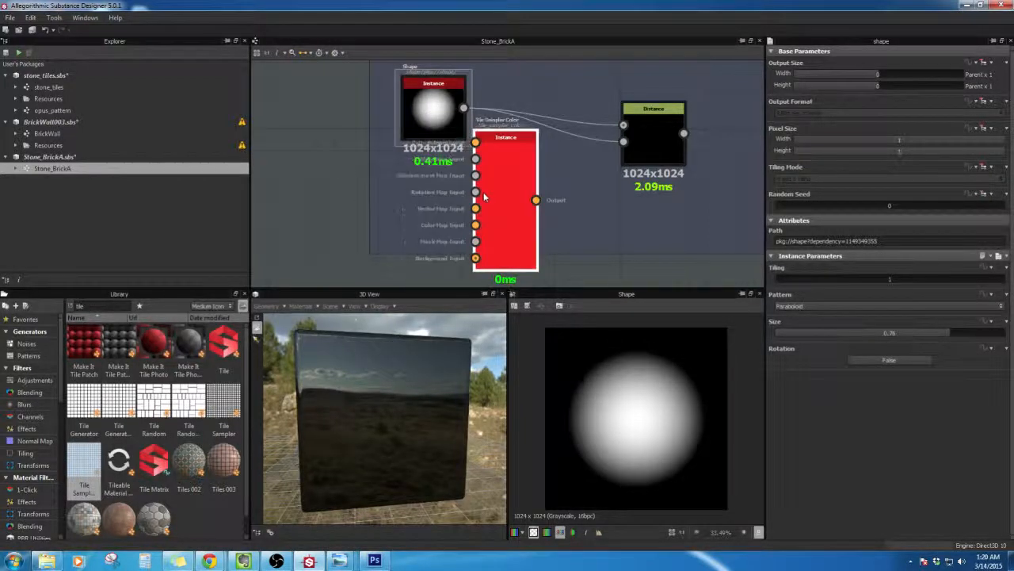
pyautogui.moveTo(432, 111); pyautogui.dragTo(424, 77)
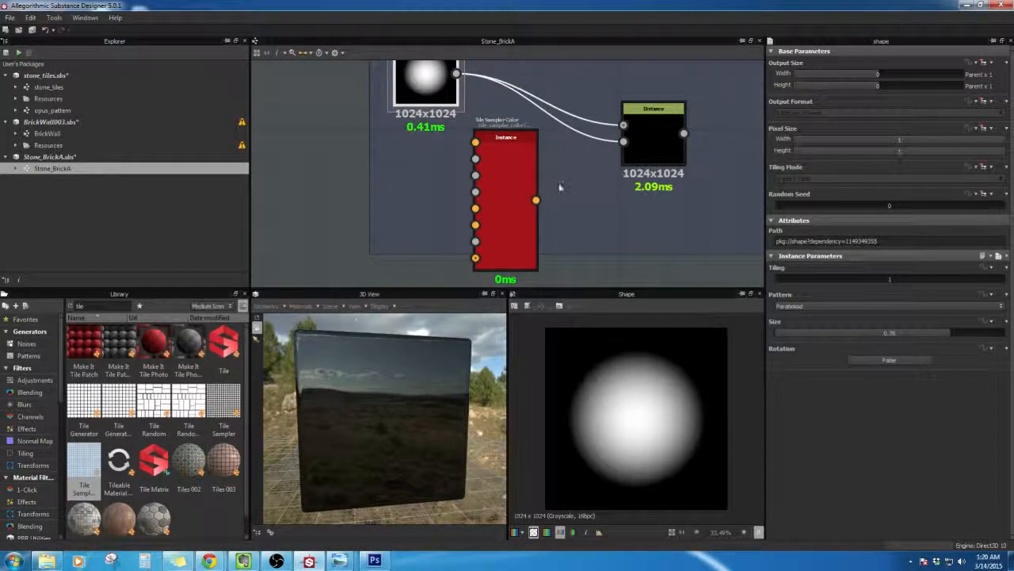
# Step: Replace the Tile Sampler Color node with a grayscale Tile Sampler node below Shape
pyautogui.moveTo(559, 156); pyautogui.dragTo(526, 238, button='middle')
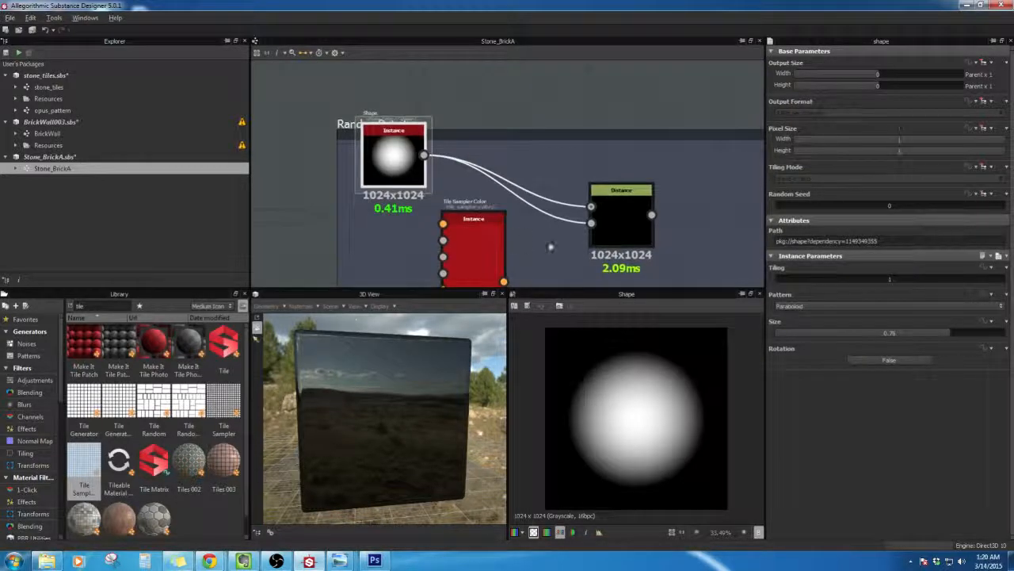
pyautogui.click(468, 262)
pyautogui.press('Delete')
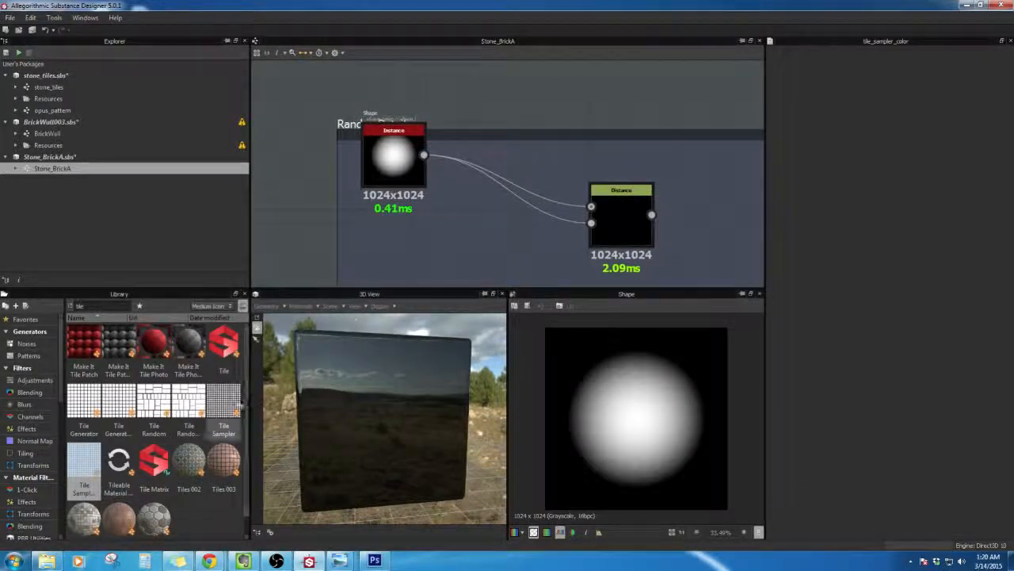
pyautogui.moveTo(223, 402); pyautogui.dragTo(450, 263)
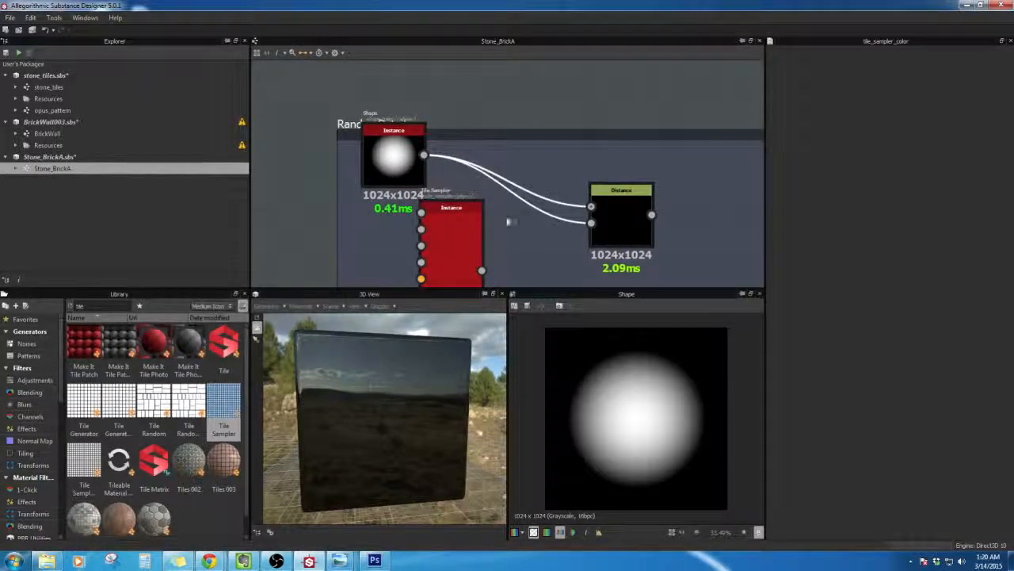
# Step: Remove the Shape-to-Distance links, place Tile Sampler between the two nodes, and connect Shape to its Pattern Input
pyautogui.press('Delete')
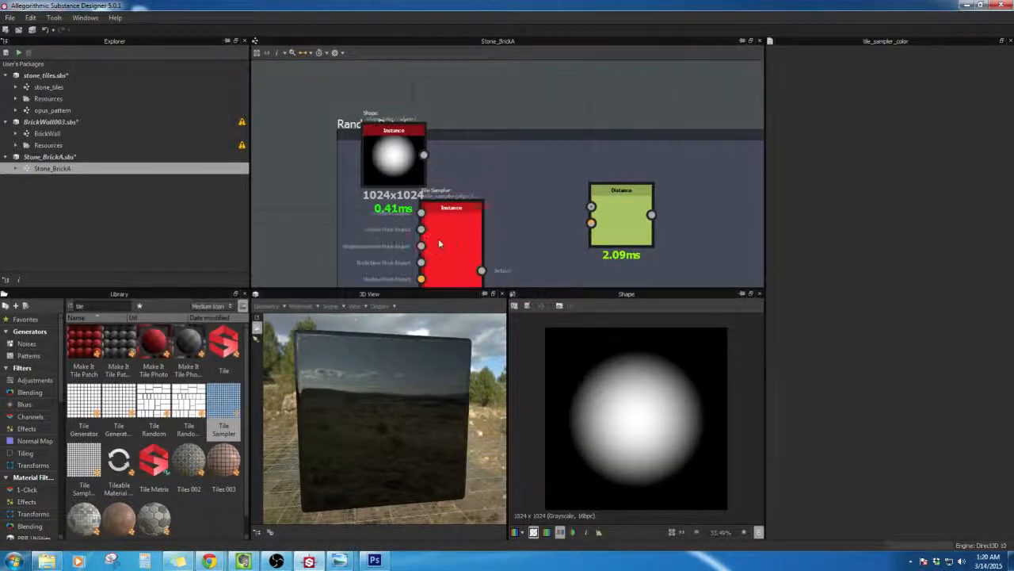
pyautogui.moveTo(438, 243); pyautogui.dragTo(507, 207)
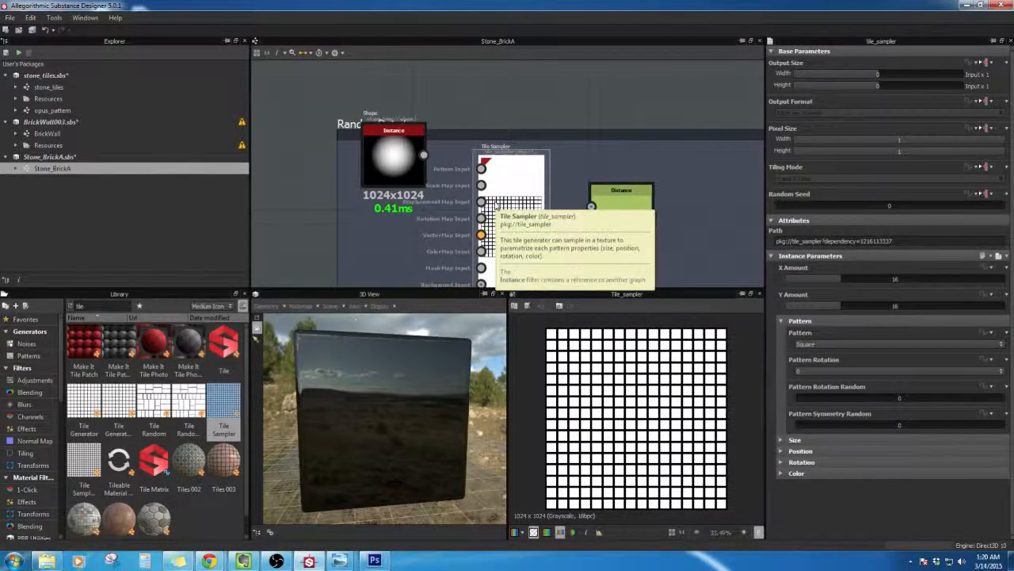
pyautogui.moveTo(424, 155); pyautogui.dragTo(480, 171)
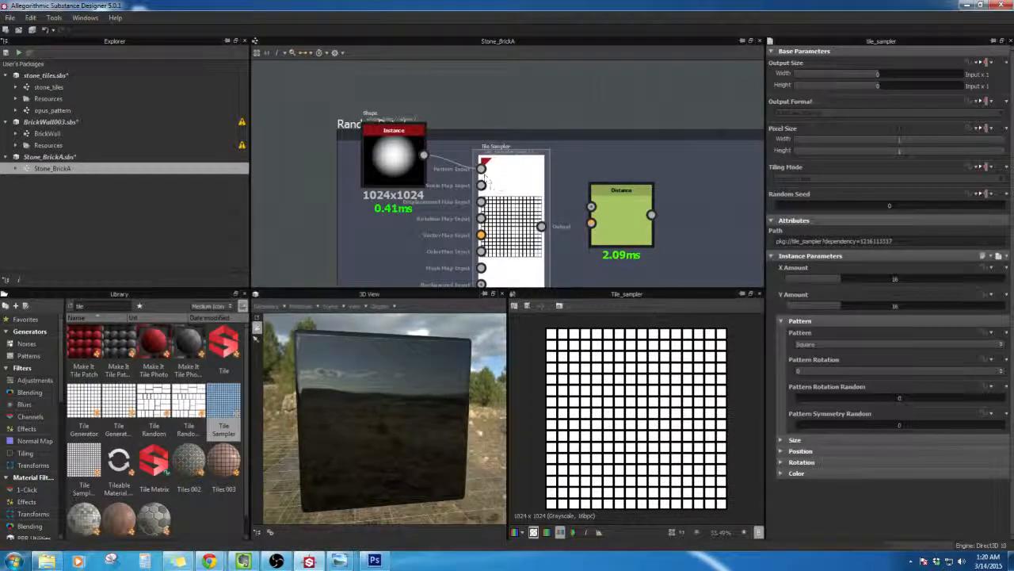
# Step: Arrange Shape and Tile Sampler side by side inside the RandomDetails frame, and relink Shape to the sampler's Vector Map Input
pyautogui.moveTo(513, 249); pyautogui.dragTo(513, 227)
pyautogui.scroll(-1, 515, 223)
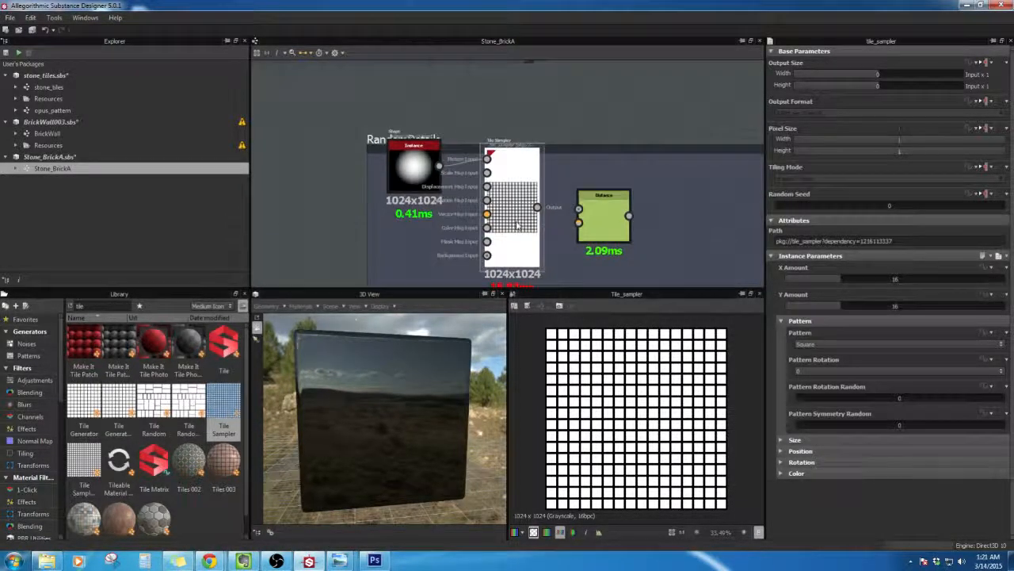
pyautogui.moveTo(424, 181); pyautogui.dragTo(420, 218)
pyautogui.click(512, 204)
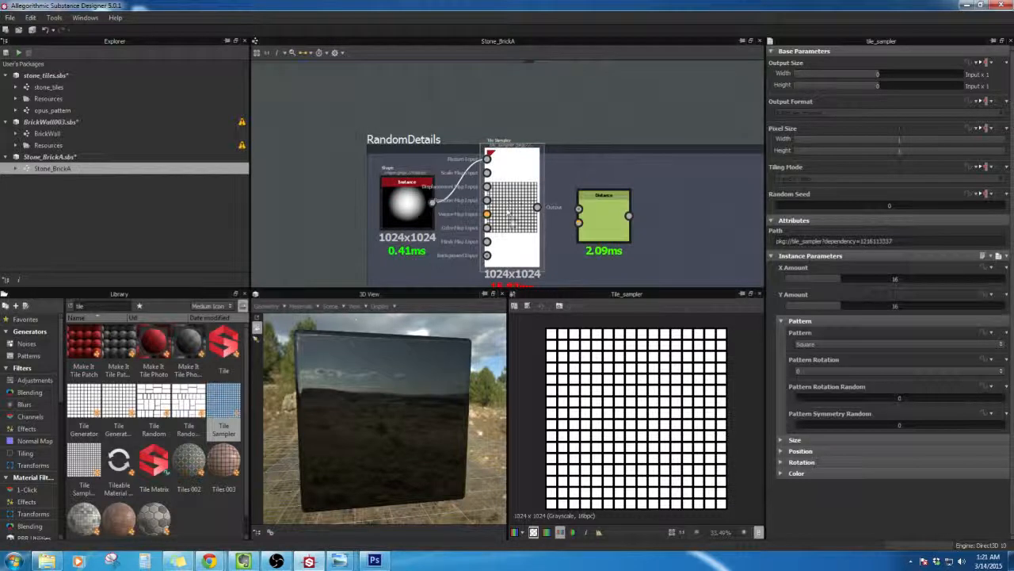
pyautogui.moveTo(510, 216); pyautogui.dragTo(515, 235)
pyautogui.click(390, 204)
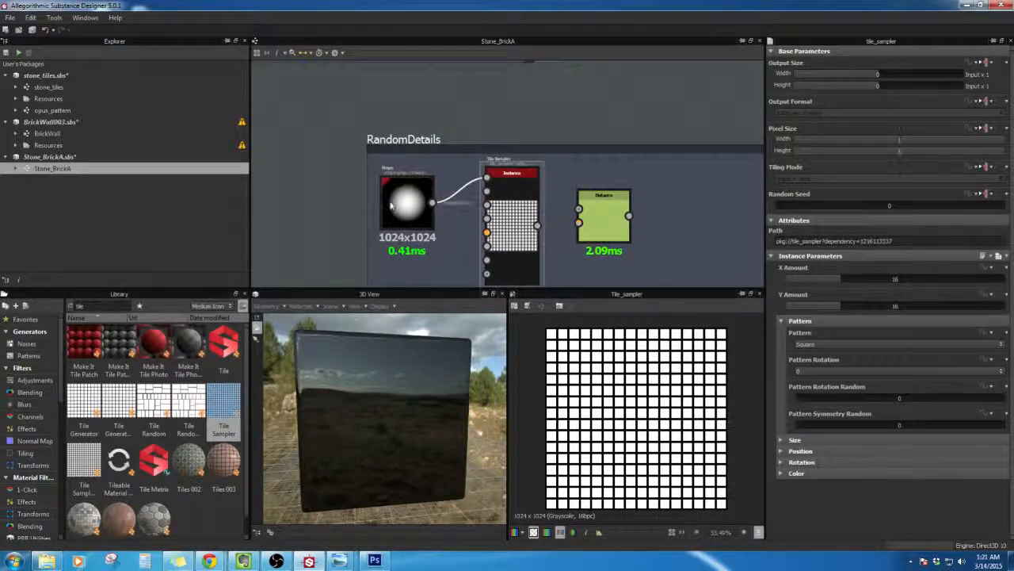
pyautogui.moveTo(517, 218); pyautogui.dragTo(536, 190)
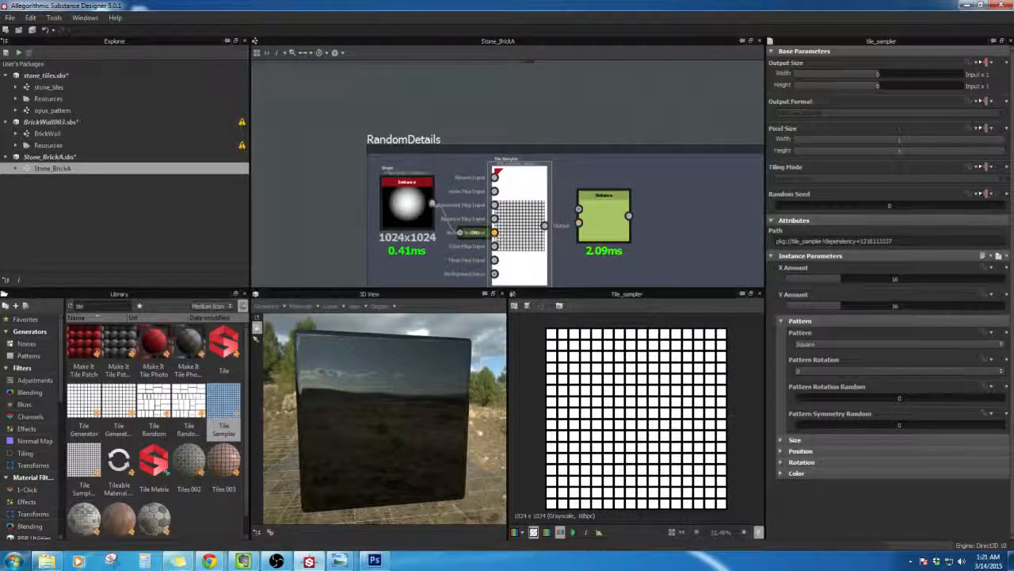
# Step: Connect the Tile Sampler output to both the mask and source inputs of Distance, and preview the Distance node
pyautogui.scroll(3, 519, 237)
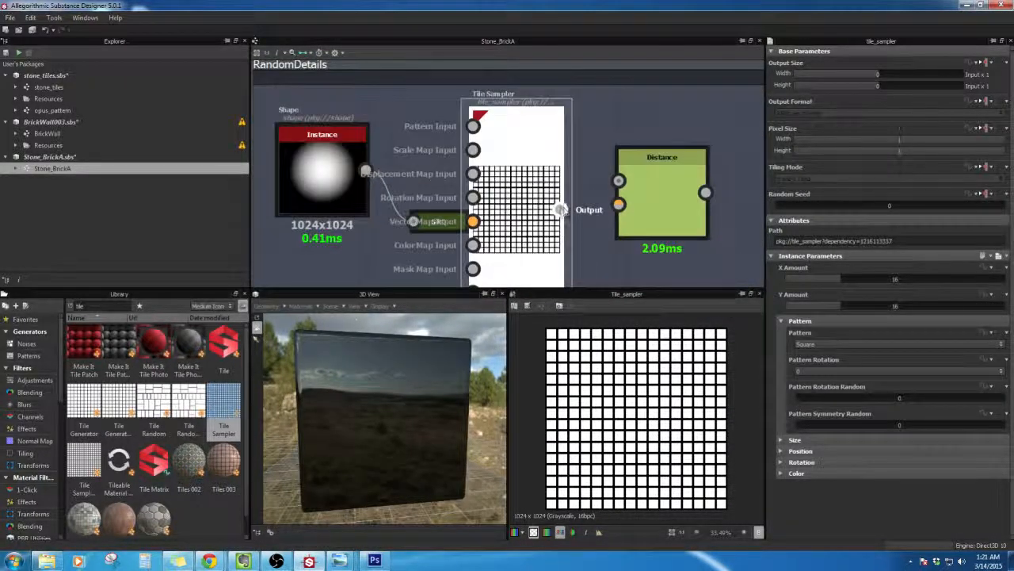
pyautogui.moveTo(560, 209); pyautogui.dragTo(618, 205)
pyautogui.doubleClick(644, 206)
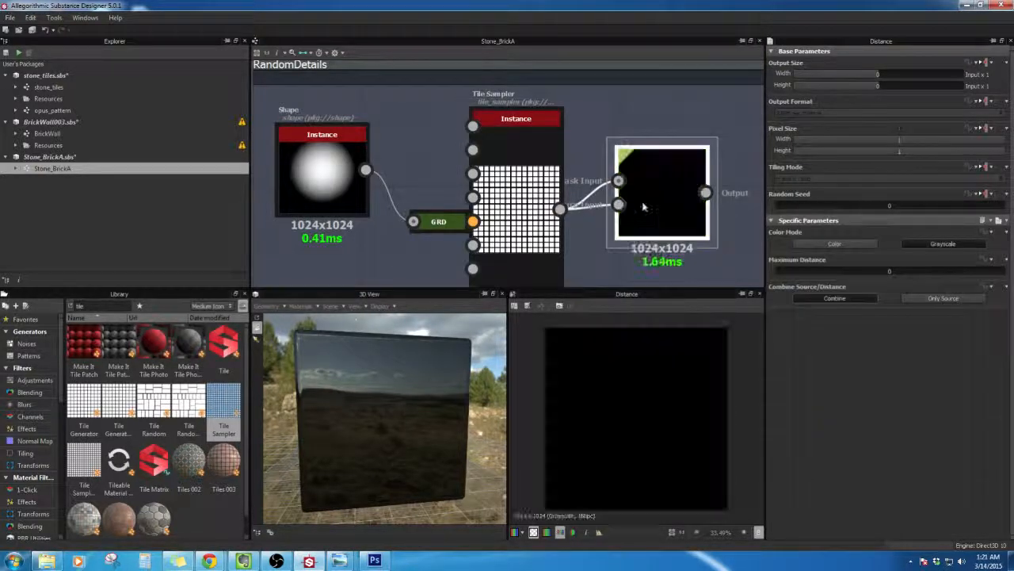
# Step: Preview the Tile Sampler node and set its pattern to Disc
pyautogui.doubleClick(528, 200)
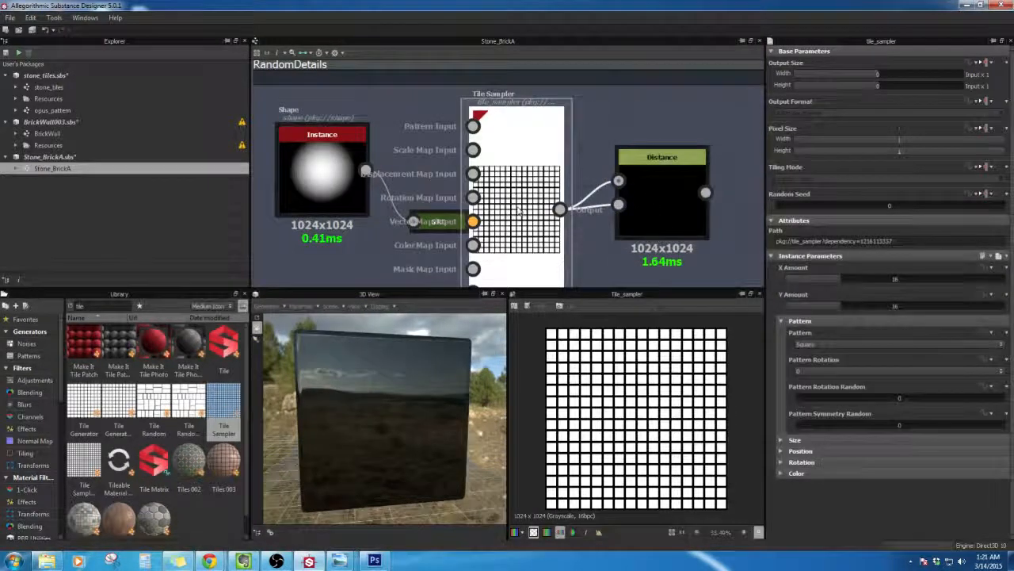
pyautogui.scroll(-2, 520, 210)
pyautogui.click(821, 344)
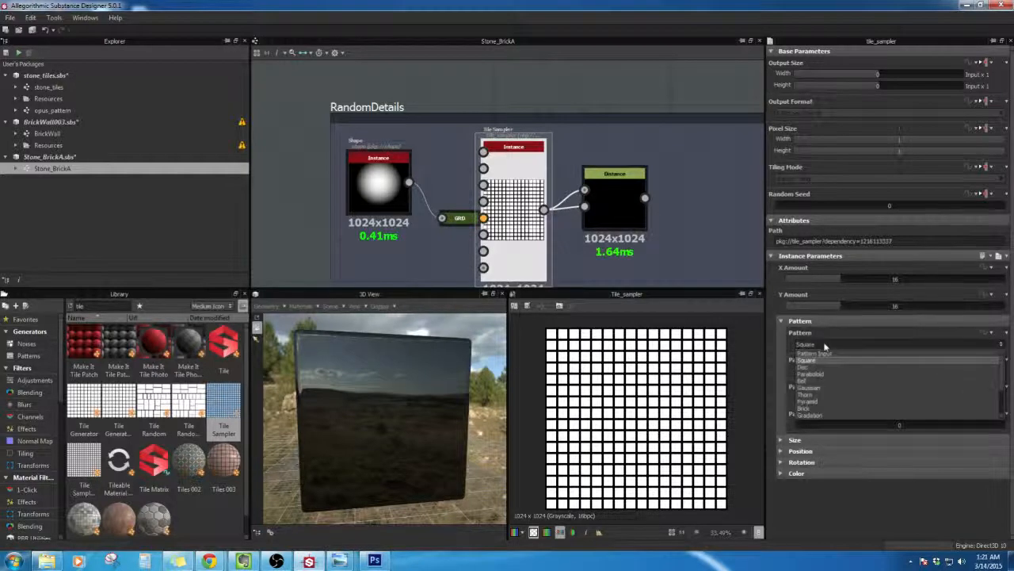
pyautogui.click(822, 369)
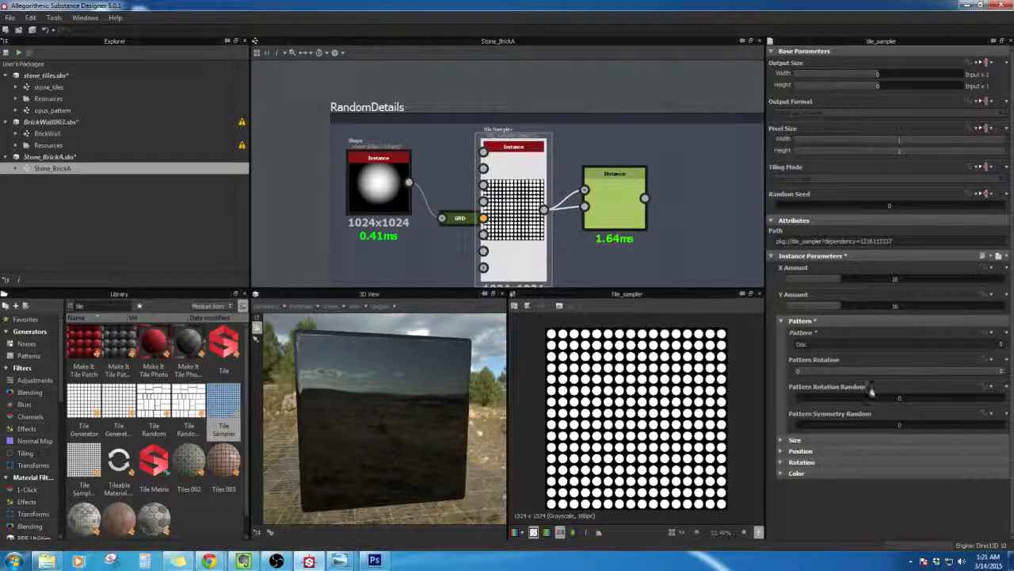
# Step: Set the Tile Sampler's pattern to Paraboloid, Pattern Rotation Random to 0.34, and both X and Y amounts to 1
pyautogui.click(821, 344)
pyautogui.click(818, 373)
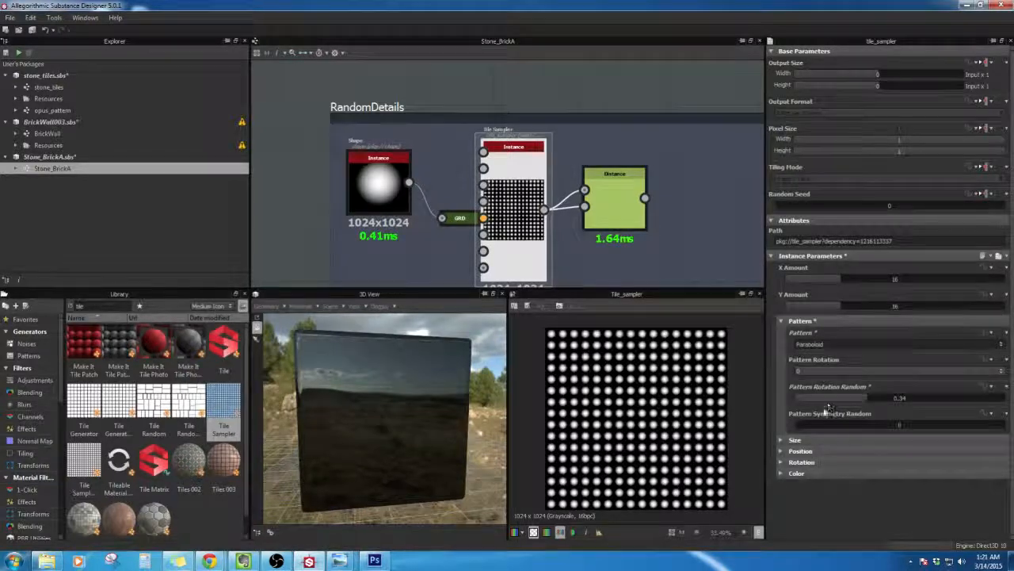
pyautogui.moveTo(842, 281); pyautogui.dragTo(791, 311)
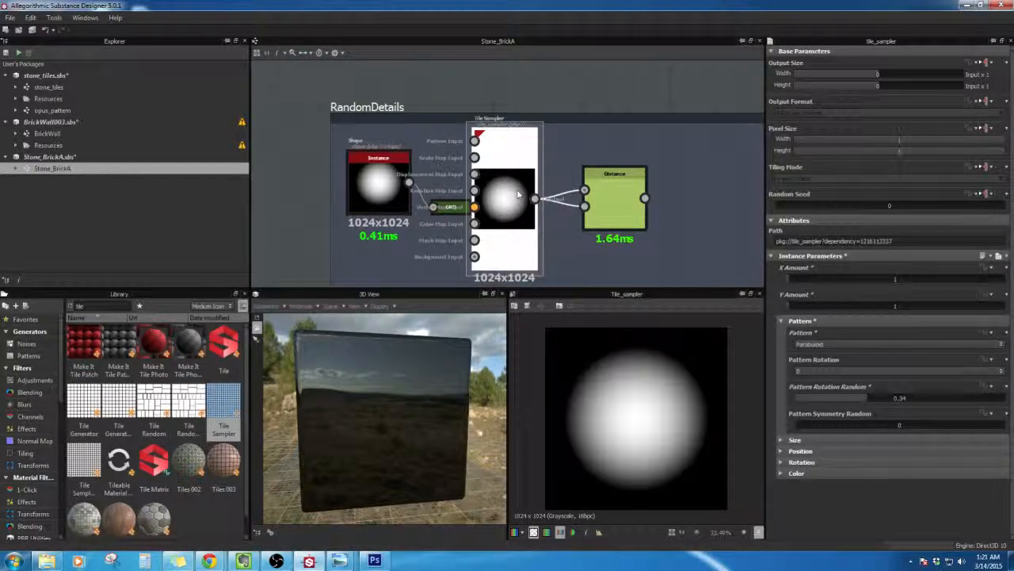
# Step: Delete the Tile Sampler node and dock the GRD node onto the Distance node's first input
pyautogui.press('Delete')
pyautogui.moveTo(443, 211); pyautogui.dragTo(543, 190)
pyautogui.doubleClick(483, 206)
pyautogui.press('d')
pyautogui.click(558, 192)
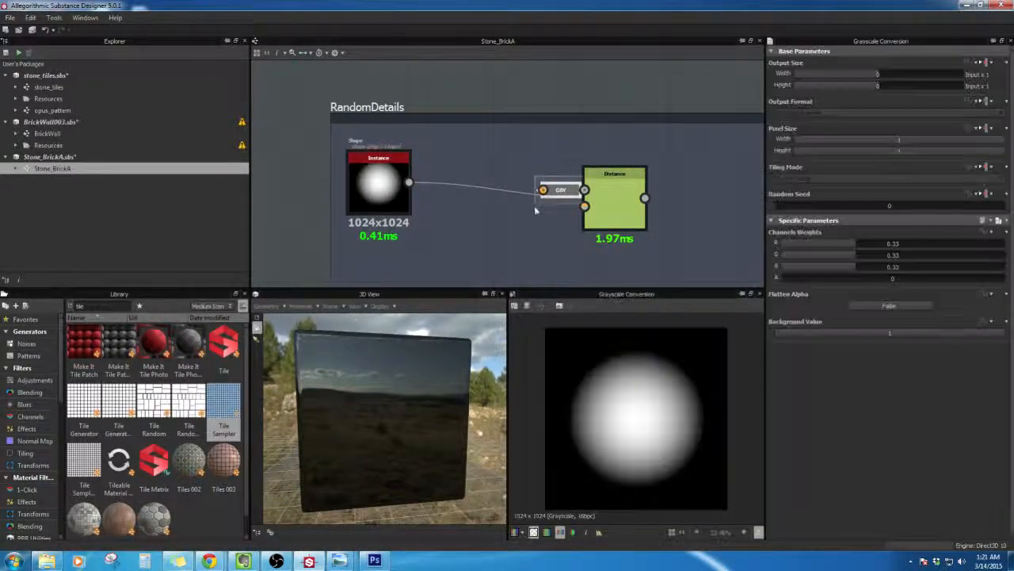
# Step: Delete the link running from the Shape node to the nodes docked on Distance
pyautogui.click(535, 208)
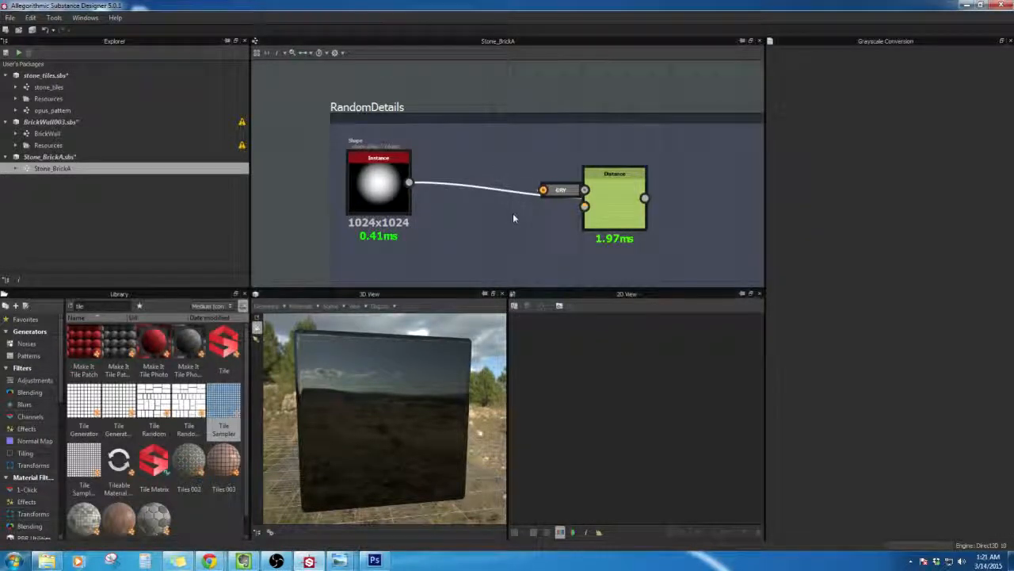
pyautogui.press('Delete')
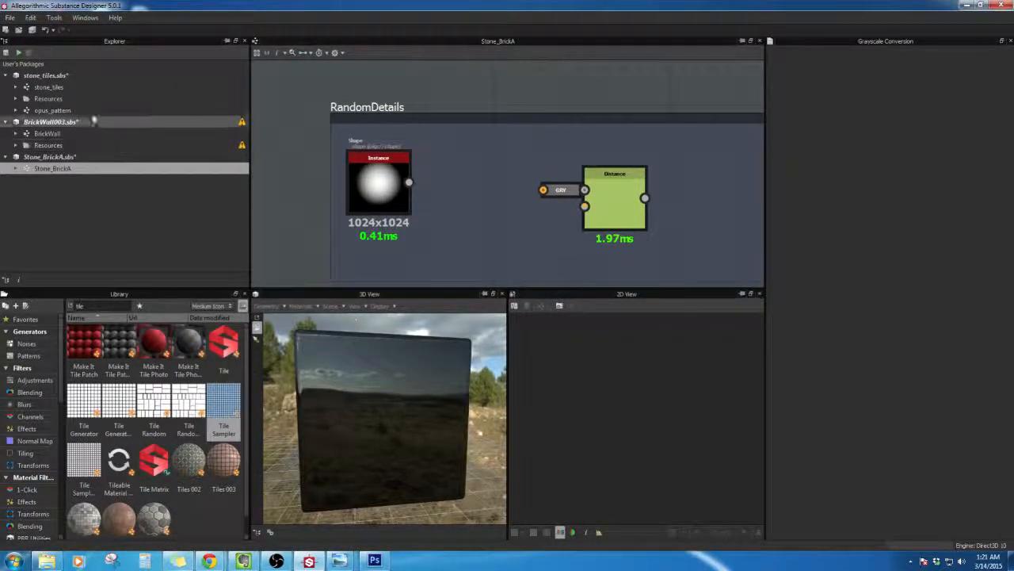
# Step: Open the stone_tiles graph and find the Tile Sampler that feeds the Distance node in the Polycount logo frame
pyautogui.click(71, 88)
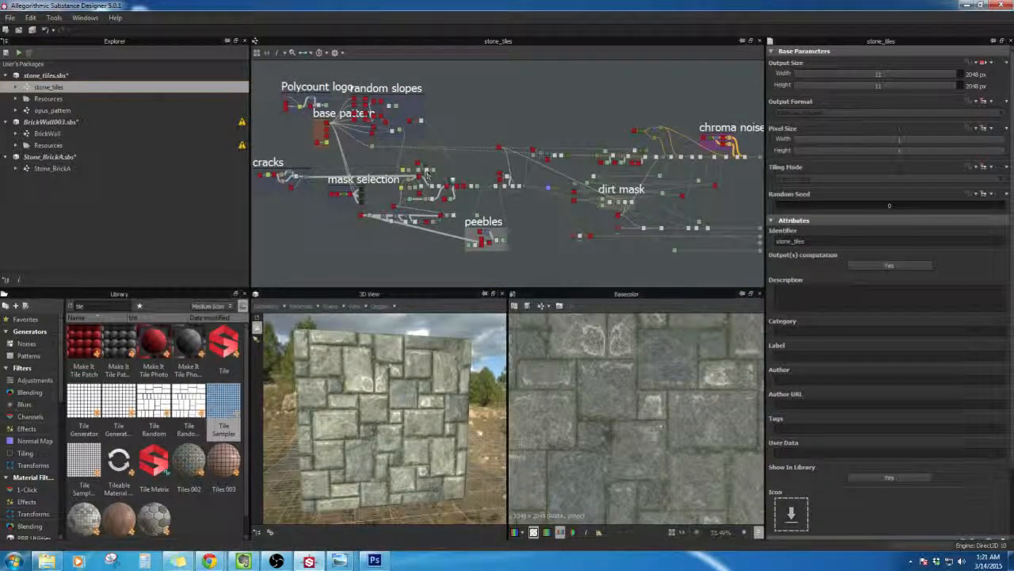
pyautogui.moveTo(310, 159); pyautogui.dragTo(638, 166, button='middle')
pyautogui.moveTo(439, 186); pyautogui.dragTo(576, 176, button='middle')
pyautogui.moveTo(515, 169); pyautogui.dragTo(362, 175, button='middle')
pyautogui.moveTo(651, 166); pyautogui.dragTo(427, 176, button='middle')
pyautogui.scroll(2, 435, 184)
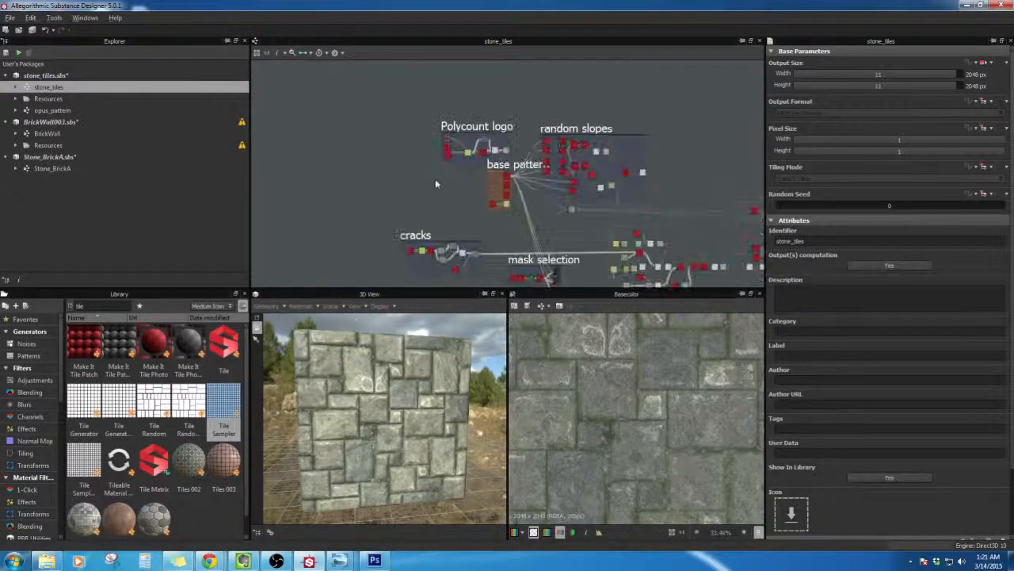
pyautogui.scroll(4, 435, 182)
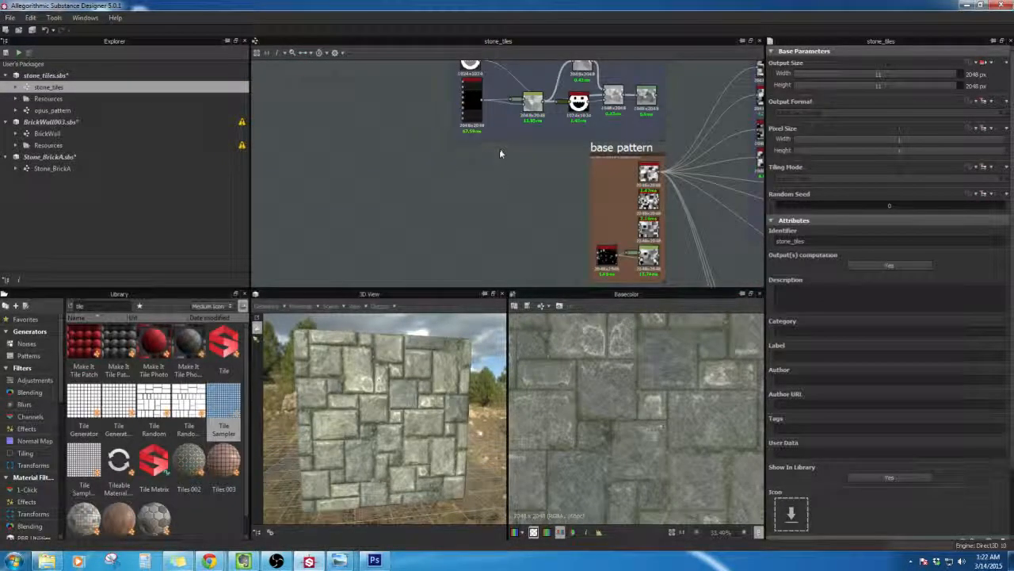
pyautogui.moveTo(498, 163); pyautogui.dragTo(469, 199, button='middle')
pyautogui.scroll(4, 473, 217)
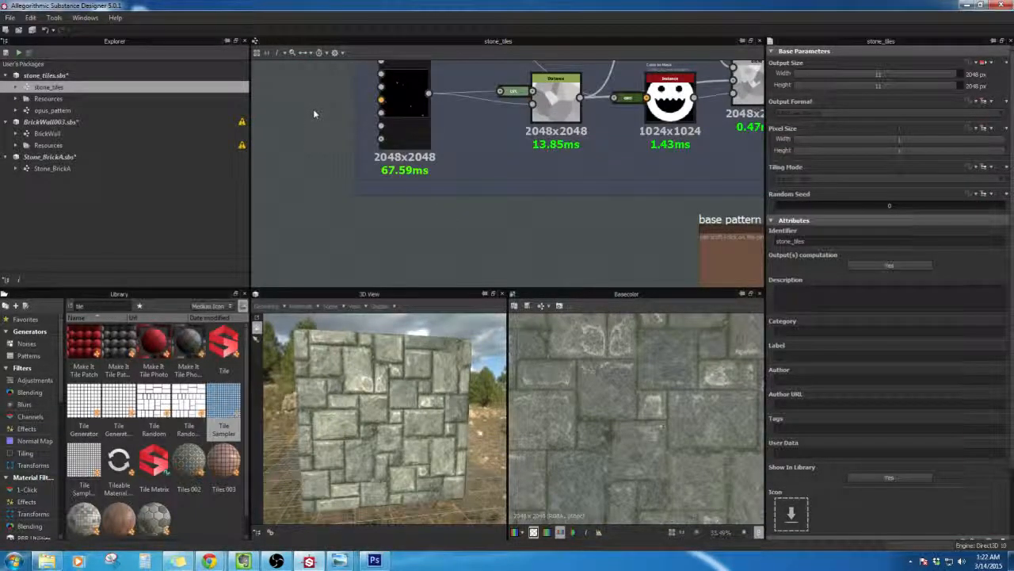
pyautogui.moveTo(313, 109); pyautogui.dragTo(326, 179, button='middle')
pyautogui.scroll(2, 428, 175)
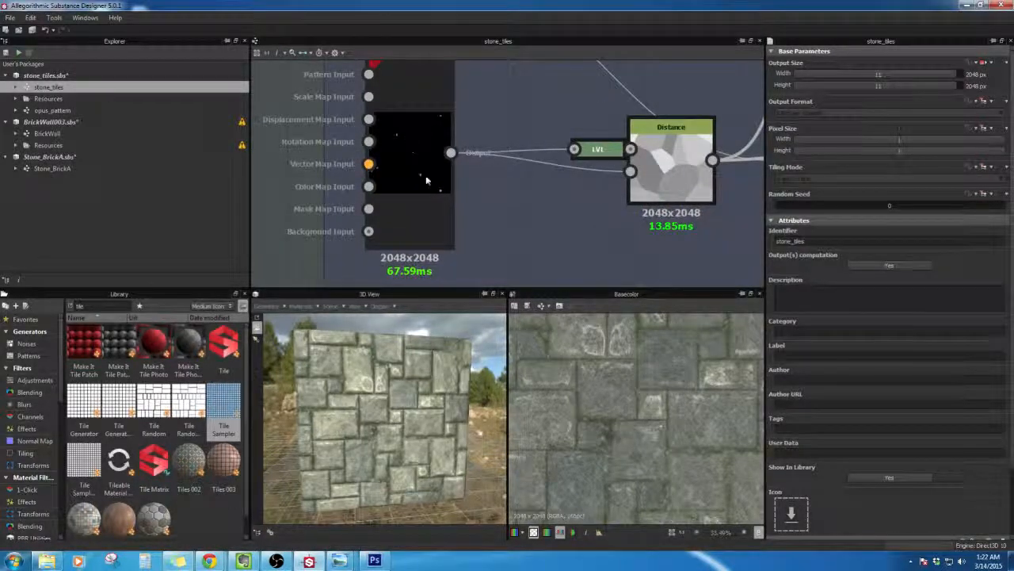
# Step: Examine the reference Tile Sampler's amount, pattern, size and scale parameters
pyautogui.doubleClick(408, 159)
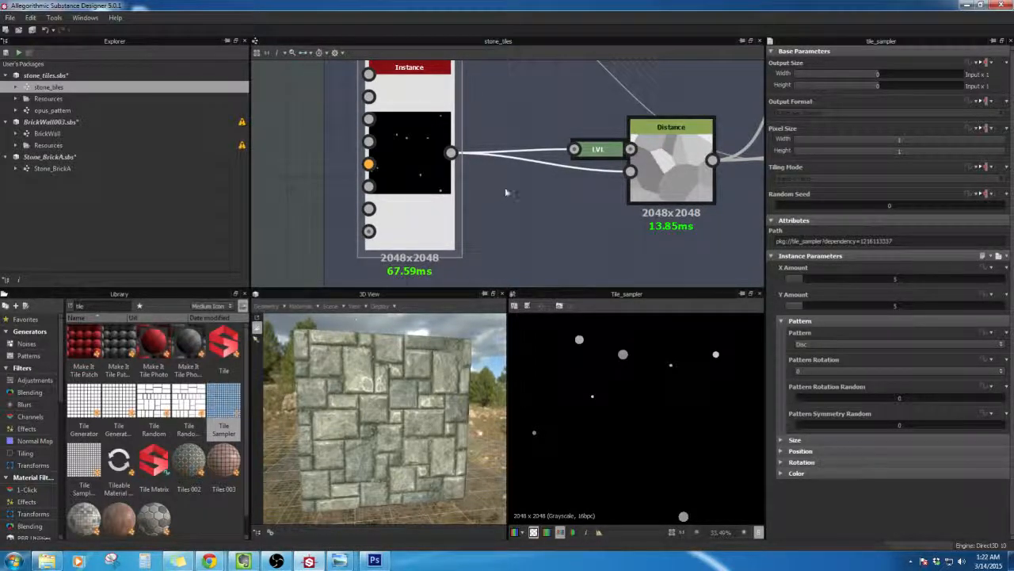
pyautogui.click(582, 240)
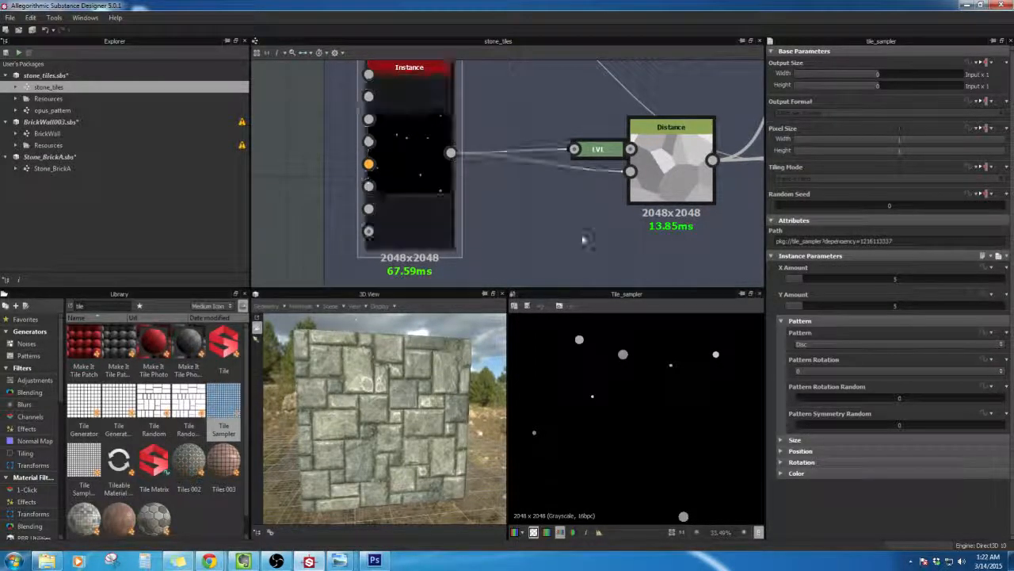
pyautogui.click(405, 176)
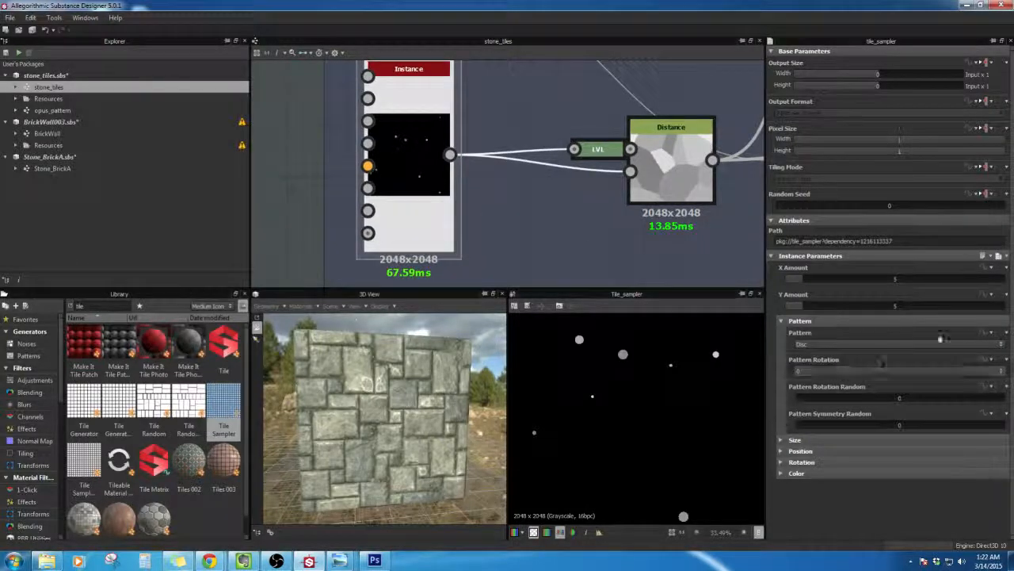
pyautogui.click(782, 440)
pyautogui.scroll(-1, 783, 442)
pyautogui.scroll(-2, 783, 442)
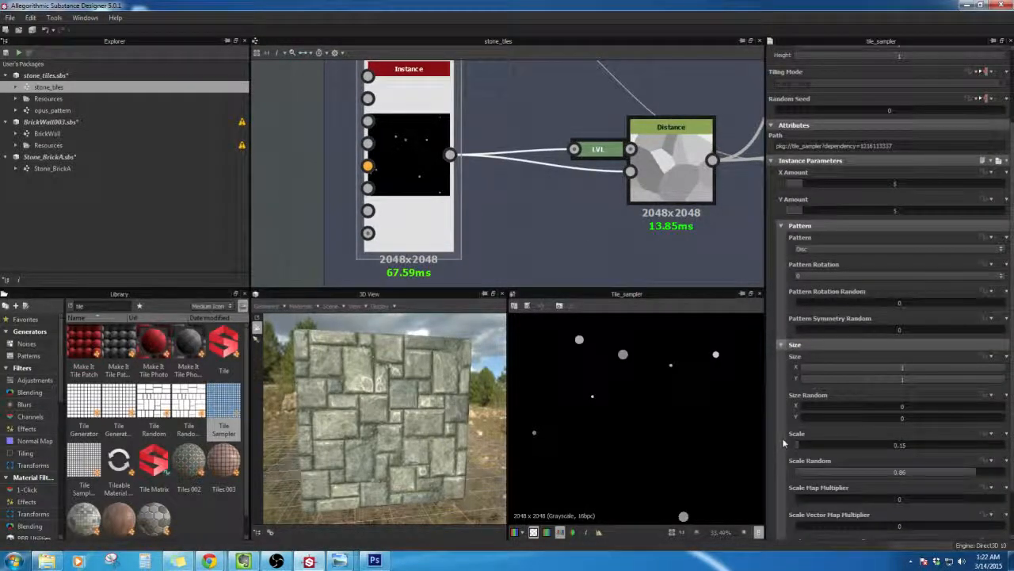
pyautogui.scroll(-1, 782, 442)
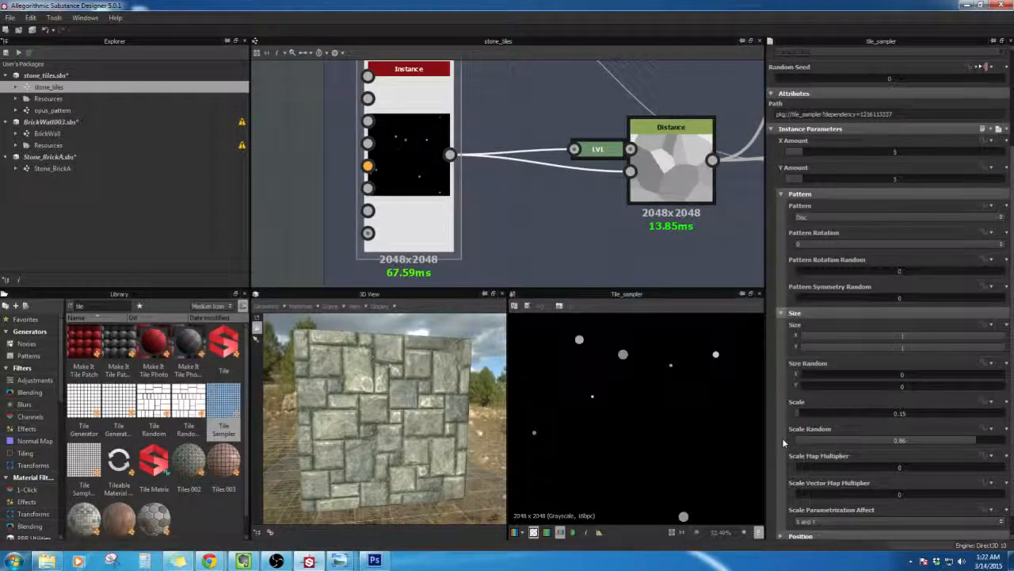
pyautogui.scroll(-1, 782, 443)
pyautogui.scroll(4, 783, 442)
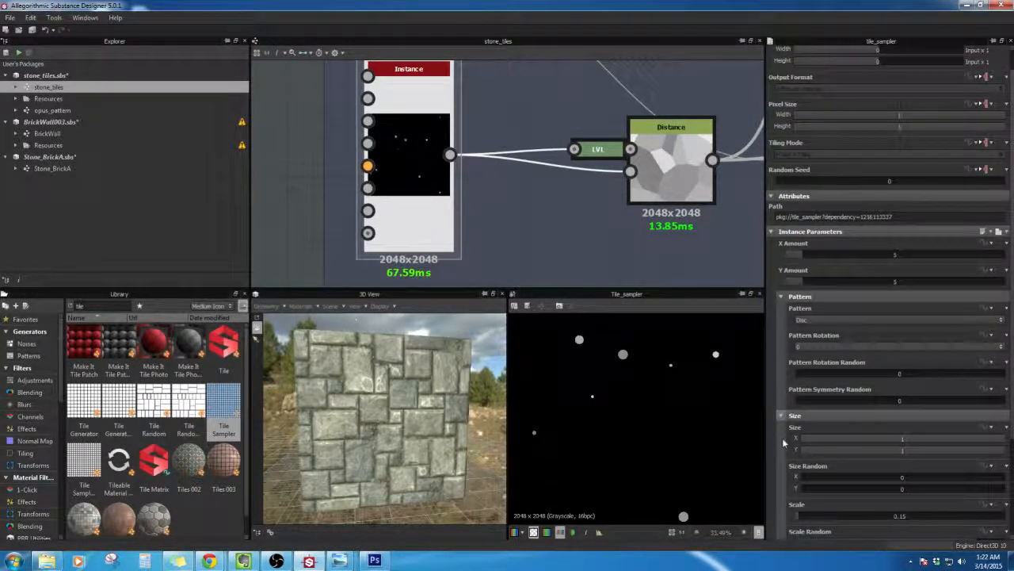
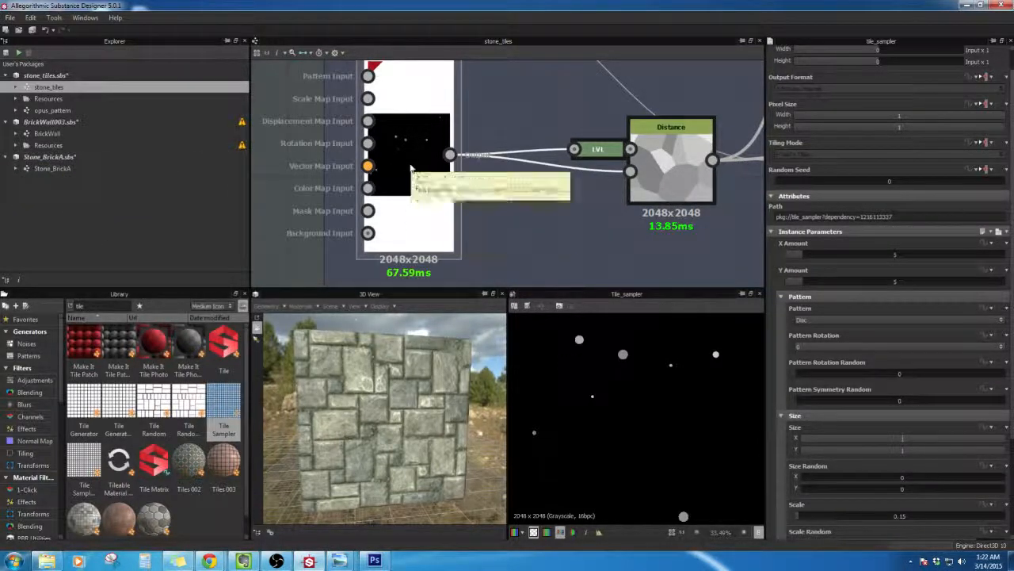
pyautogui.moveTo(482, 127); pyautogui.dragTo(508, 174, button='middle')
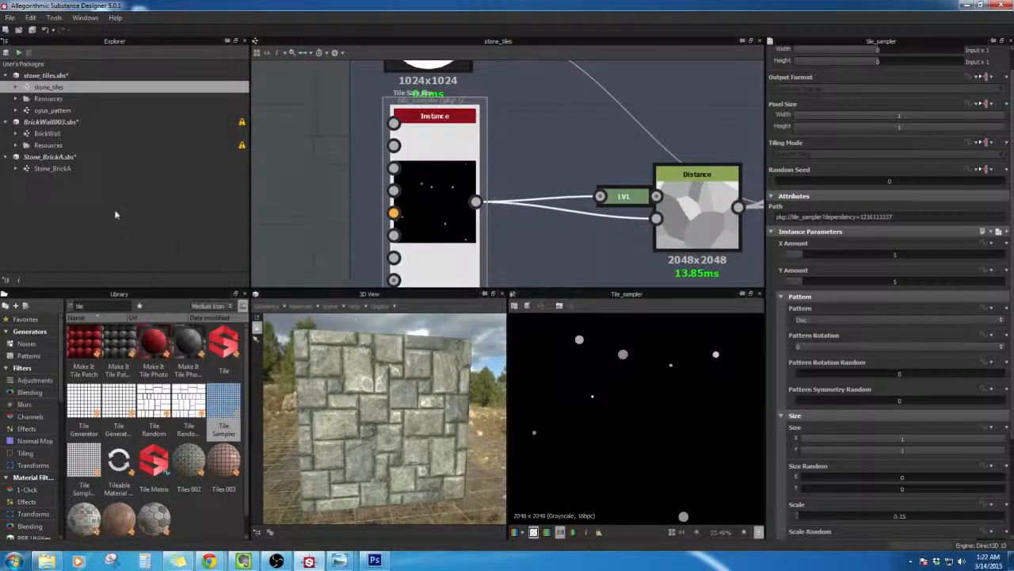
# Step: In the Stone_BrickA graph, replace the Shape node in the RandomDetails frame with a new Tile Sampler
pyautogui.doubleClick(63, 169)
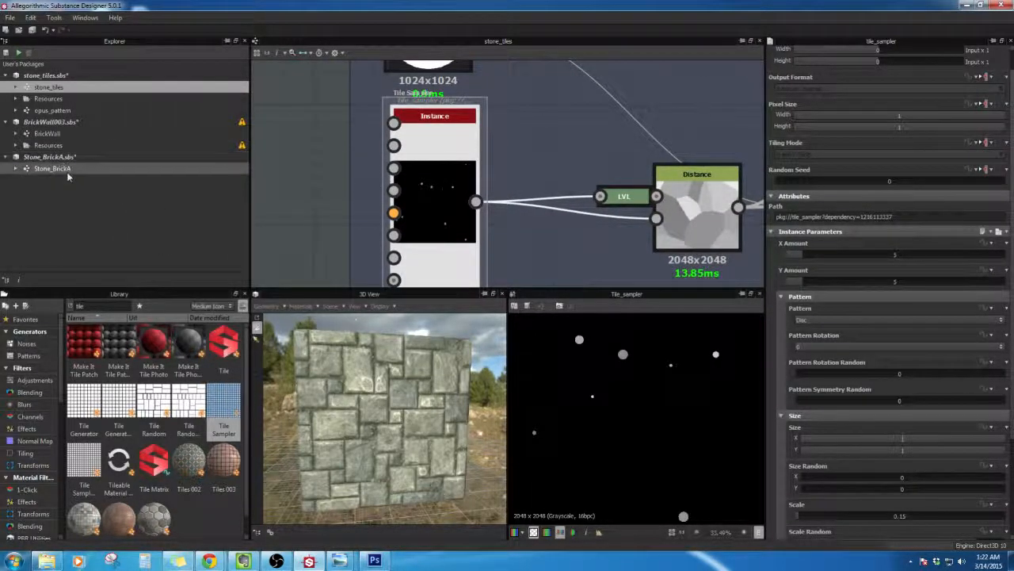
pyautogui.scroll(6, 507, 221)
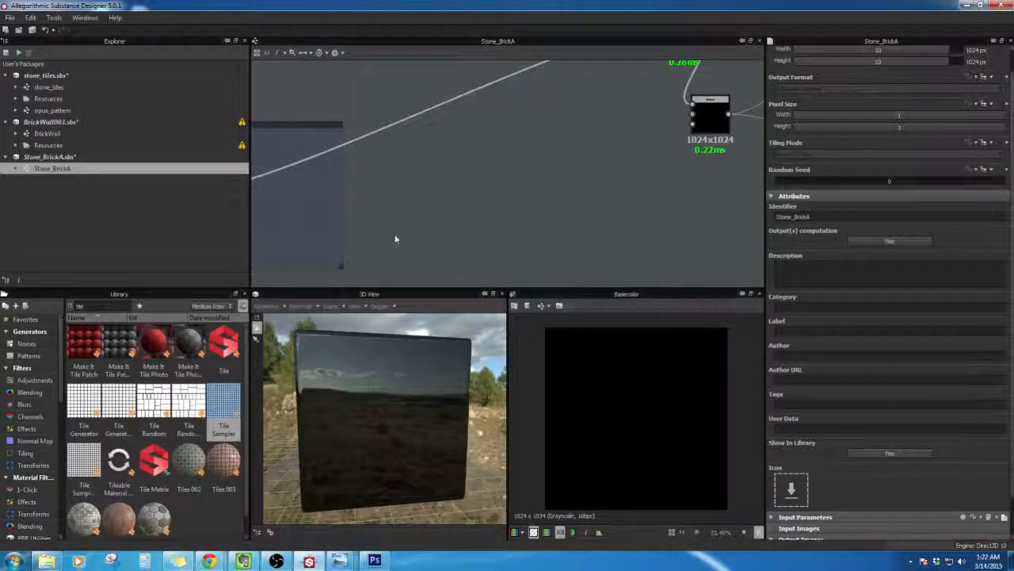
pyautogui.moveTo(396, 238); pyautogui.dragTo(505, 109, button='middle')
pyautogui.click(477, 164)
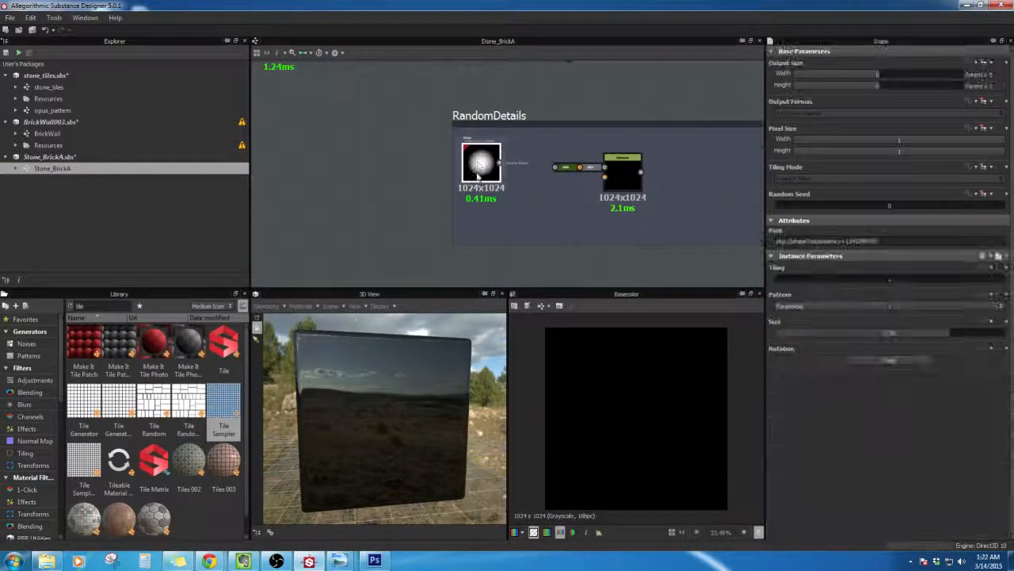
pyautogui.press('Delete')
pyautogui.moveTo(224, 406); pyautogui.dragTo(479, 171)
pyautogui.scroll(4, 492, 203)
pyautogui.click(476, 157)
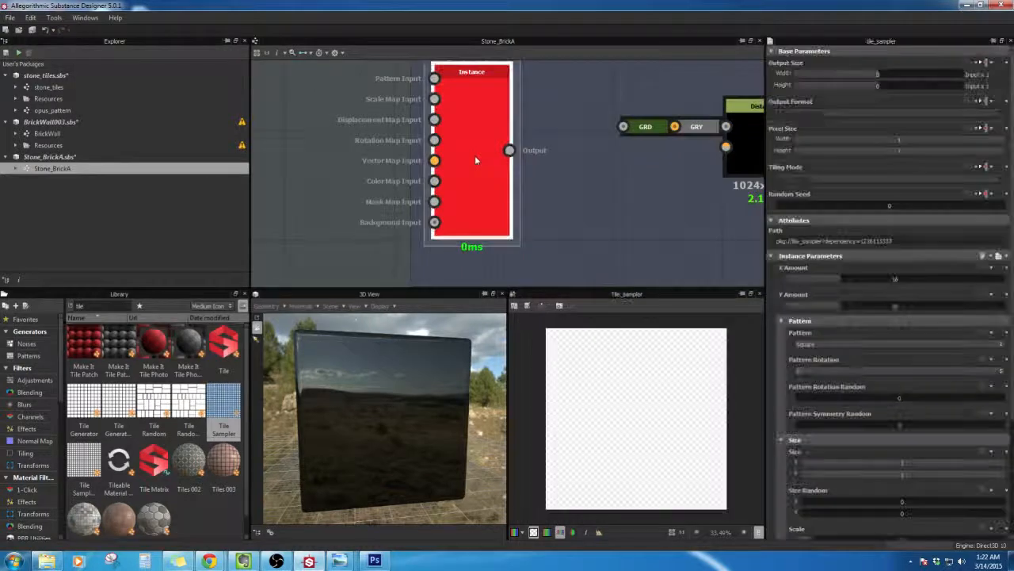
# Step: Try the Disc and Paraboloid patterns on the new Tile Sampler and keep Disc
pyautogui.click(804, 344)
pyautogui.click(819, 371)
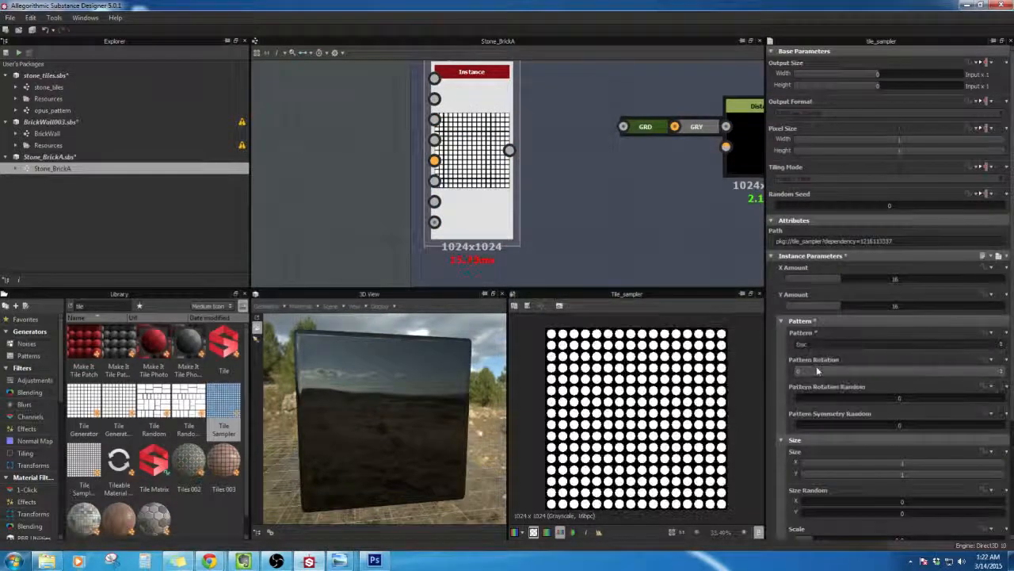
pyautogui.click(808, 344)
pyautogui.click(824, 374)
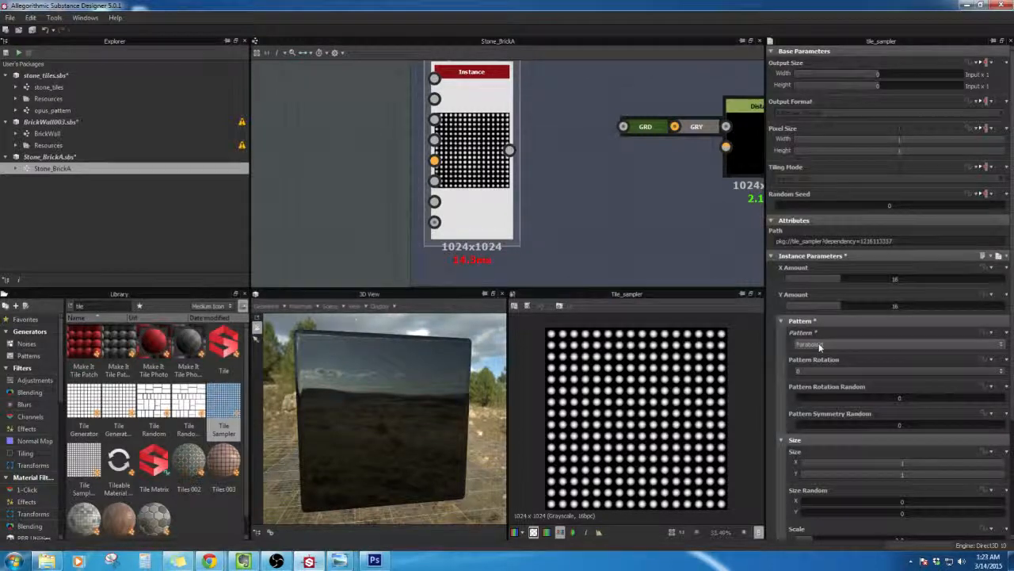
pyautogui.click(818, 343)
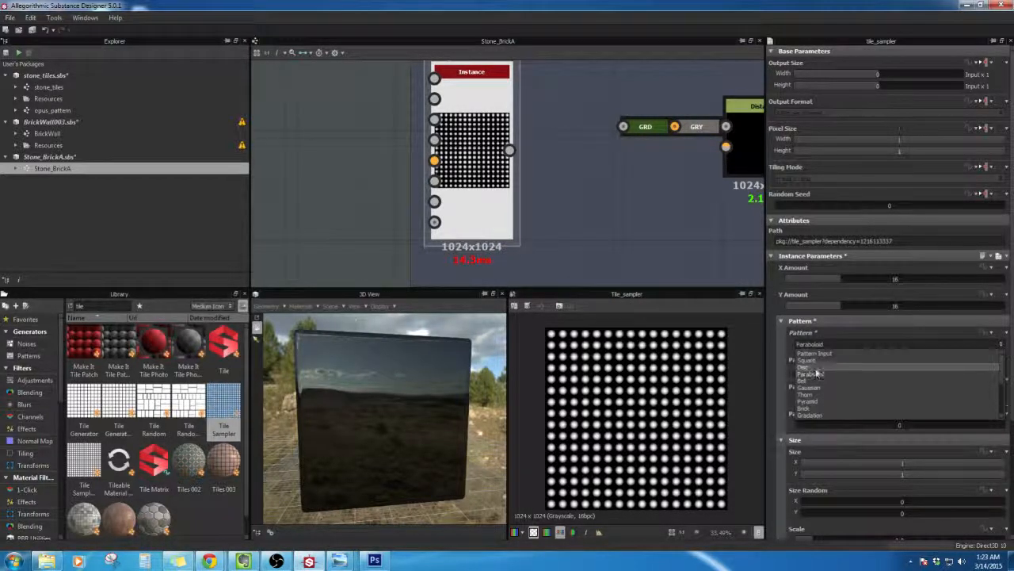
pyautogui.click(815, 368)
# Step: Set the Tile Sampler's Size Random X to 0.5, its X Amount to 5 and its Y Amount to 3
pyautogui.scroll(-2, 837, 416)
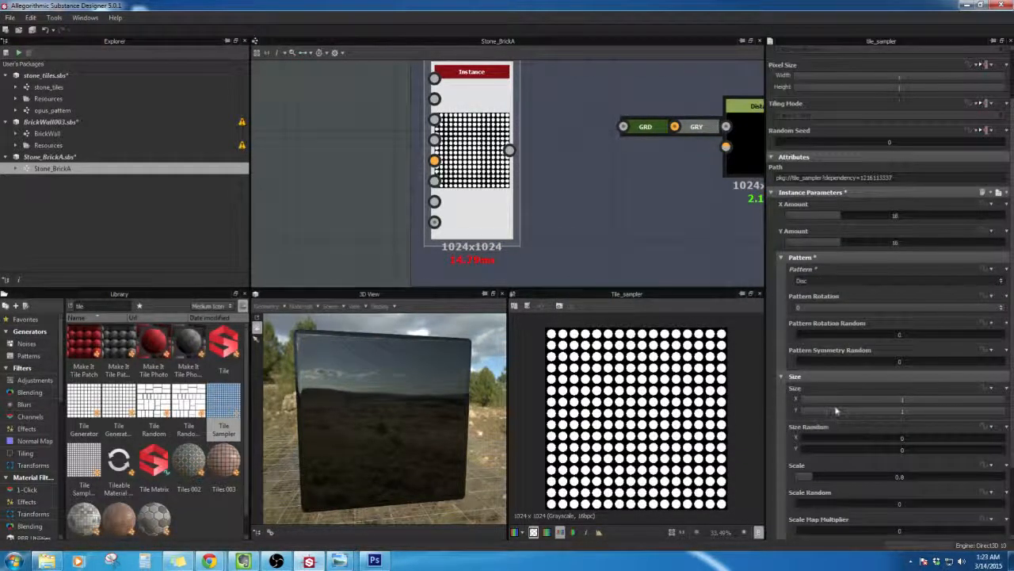
pyautogui.moveTo(929, 401); pyautogui.dragTo(1000, 401)
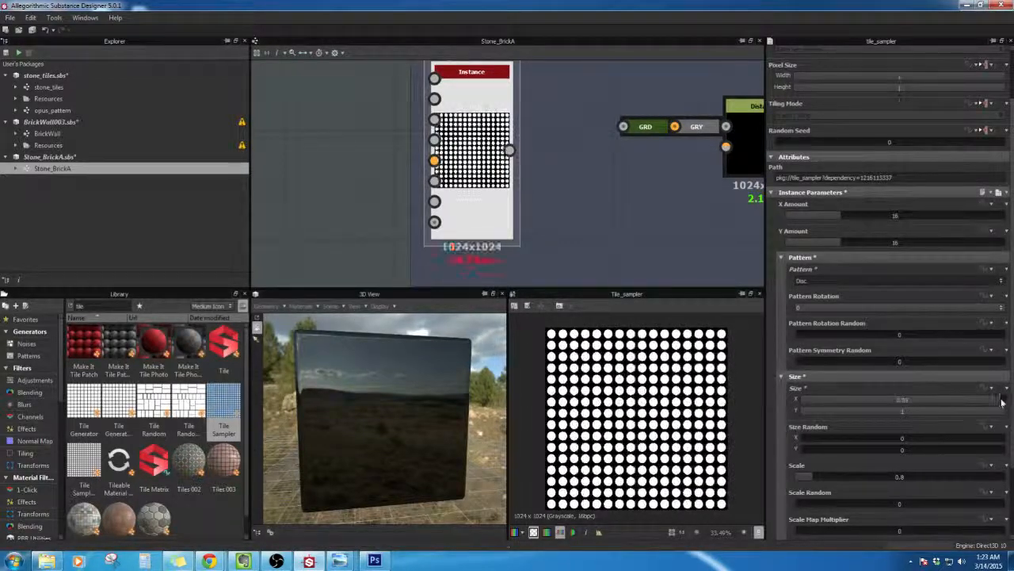
pyautogui.moveTo(872, 442); pyautogui.dragTo(905, 439)
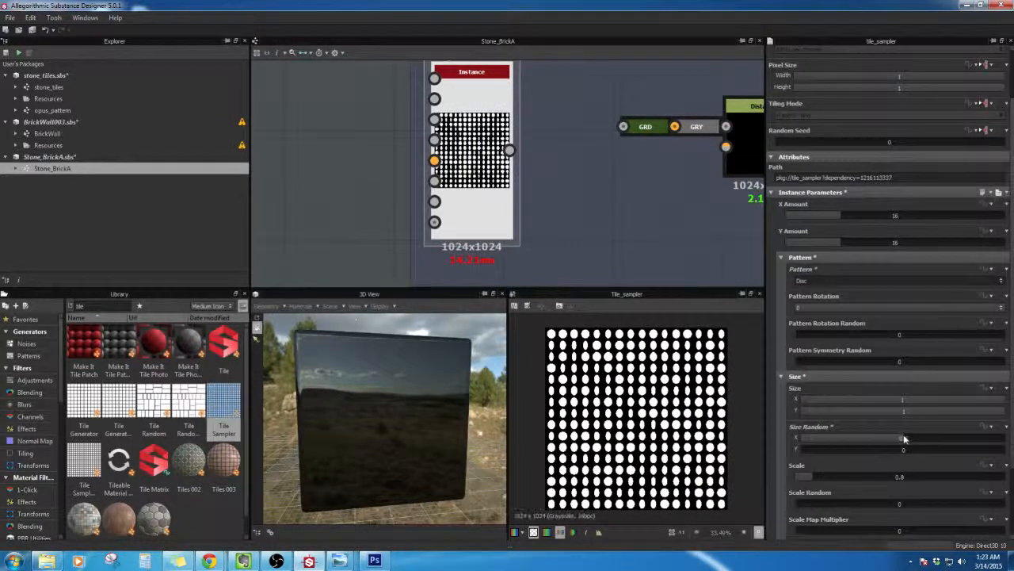
pyautogui.scroll(2, 903, 439)
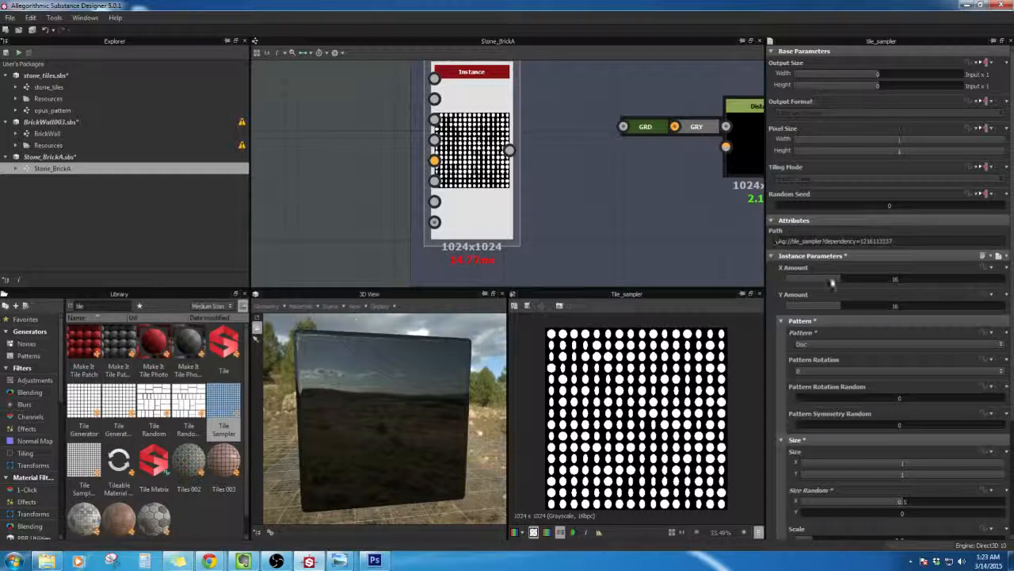
pyautogui.moveTo(832, 281); pyautogui.dragTo(793, 307)
# Step: Shrink the discs by setting the Tile Sampler's Size to 0.38 in X and 0.21 in Y
pyautogui.scroll(-1, 896, 411)
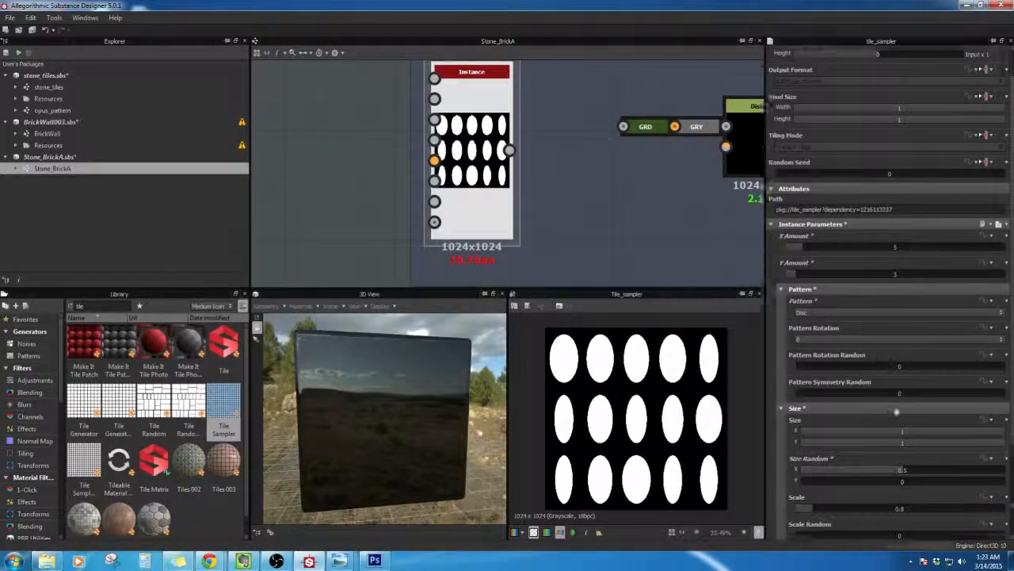
pyautogui.scroll(-1, 896, 412)
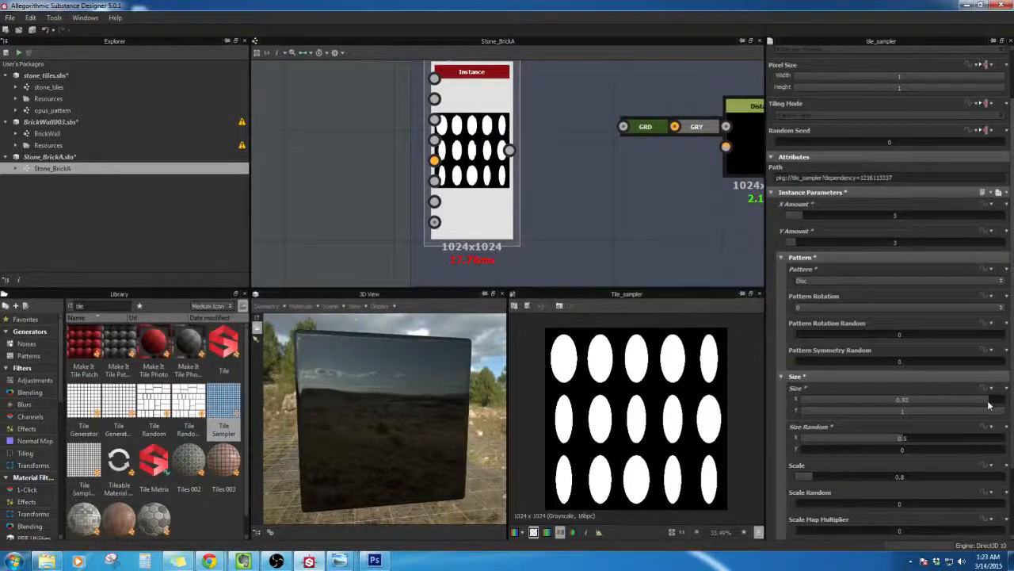
pyautogui.moveTo(964, 400); pyautogui.dragTo(880, 404)
pyautogui.moveTo(943, 415); pyautogui.dragTo(845, 413)
# Step: Scatter the discs by setting Position Random to 1.99 and Global Offset X to 0.55
pyautogui.scroll(-4, 876, 443)
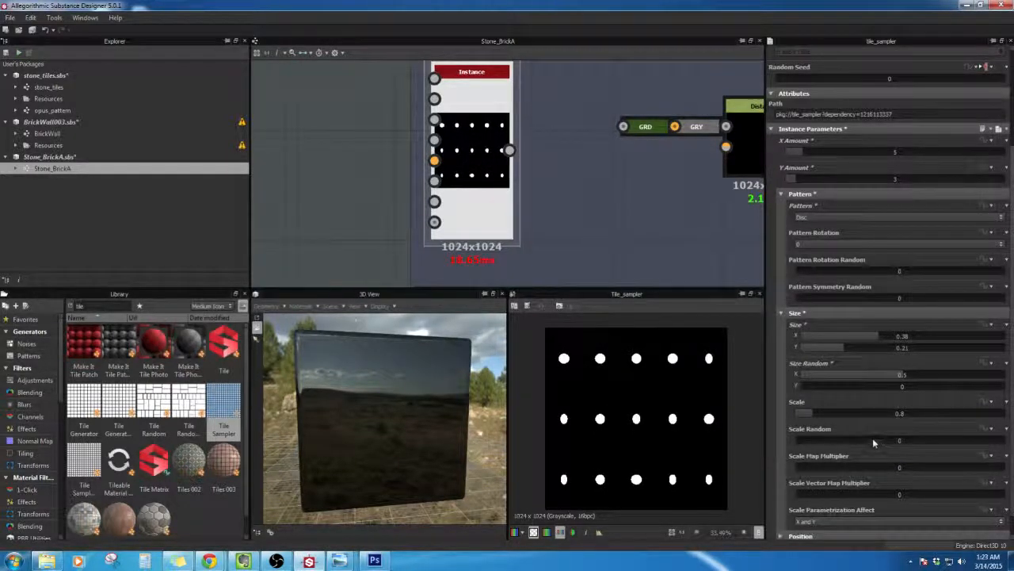
pyautogui.click(792, 513)
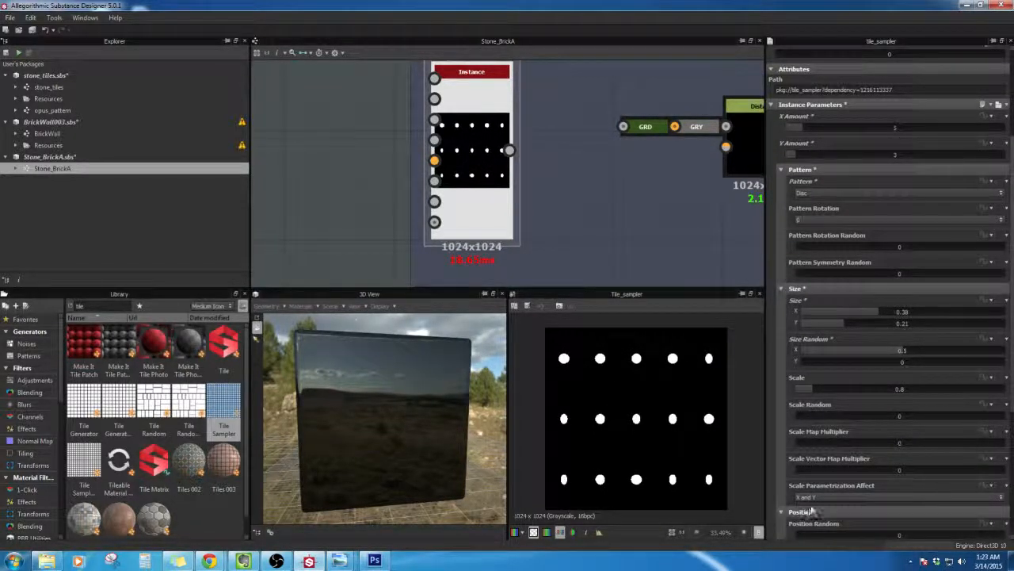
pyautogui.scroll(-5, 808, 512)
pyautogui.moveTo(809, 407); pyautogui.dragTo(903, 425)
pyautogui.scroll(-3, 843, 428)
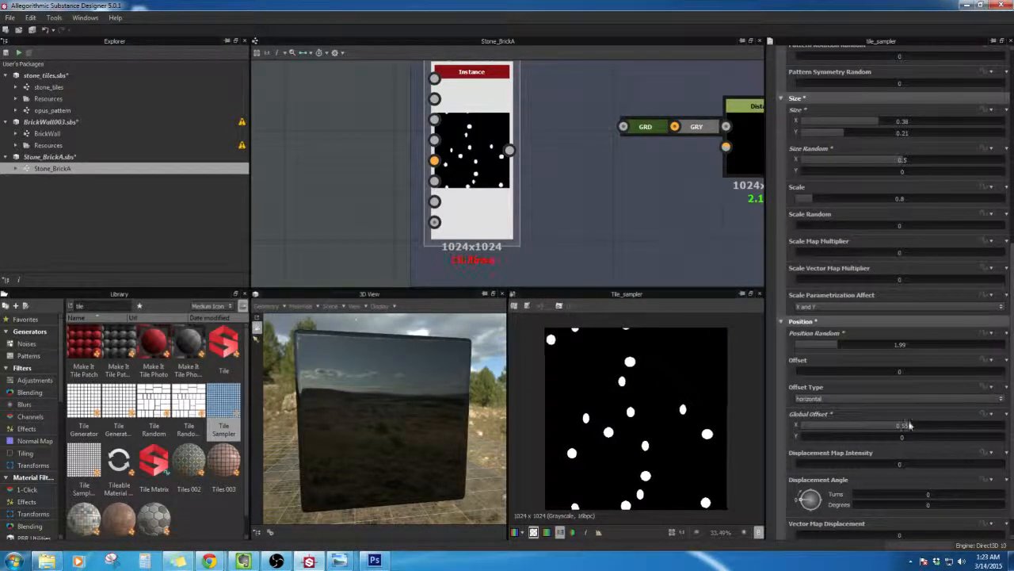
pyautogui.scroll(3, 840, 447)
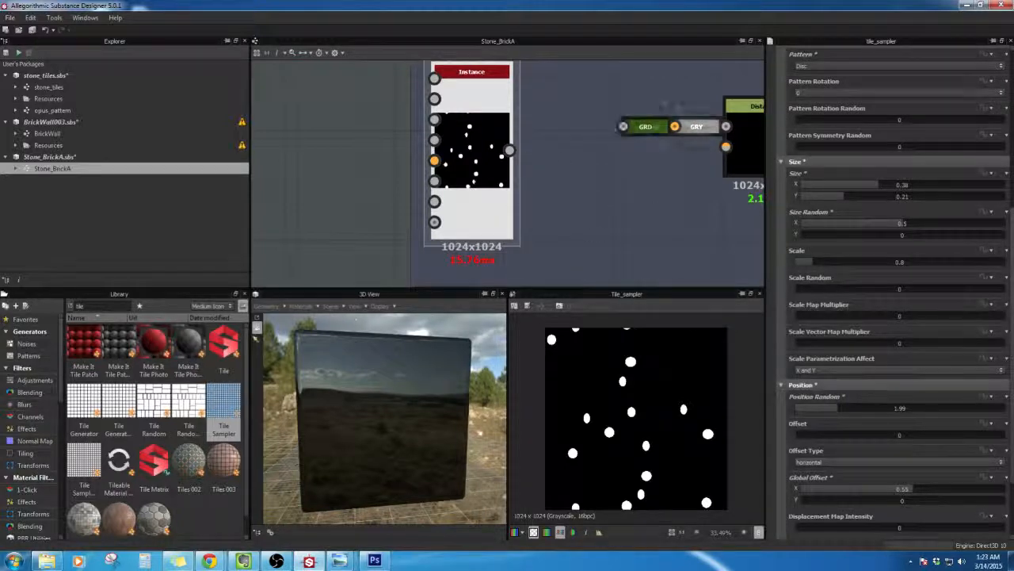
# Step: Delete the old Distance, Grayscale Conversion and Gradient Map nodes beside the Tile Sampler in the RandomDetails frame
pyautogui.click(646, 127)
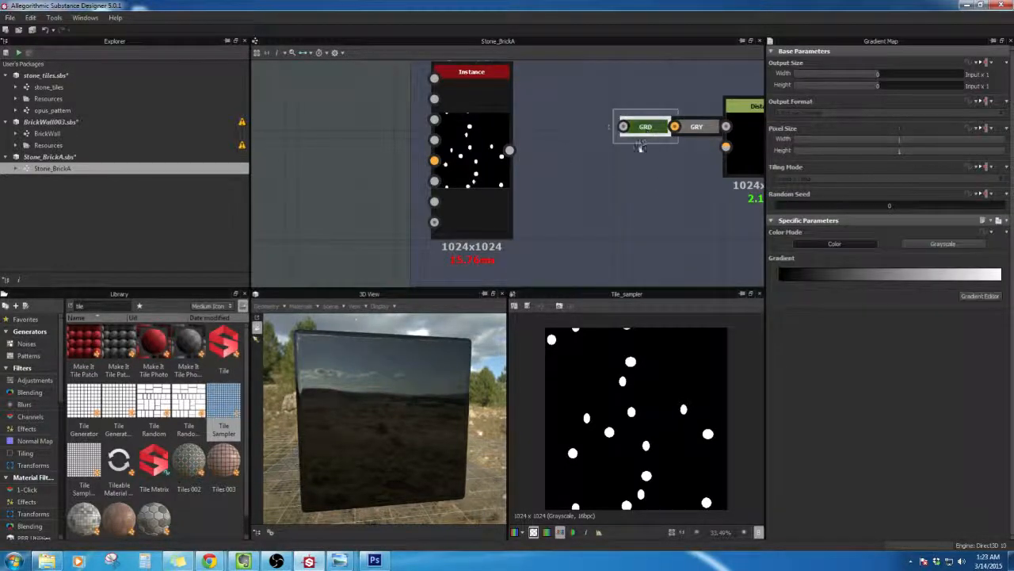
pyautogui.moveTo(510, 151); pyautogui.dragTo(407, 195, button='middle')
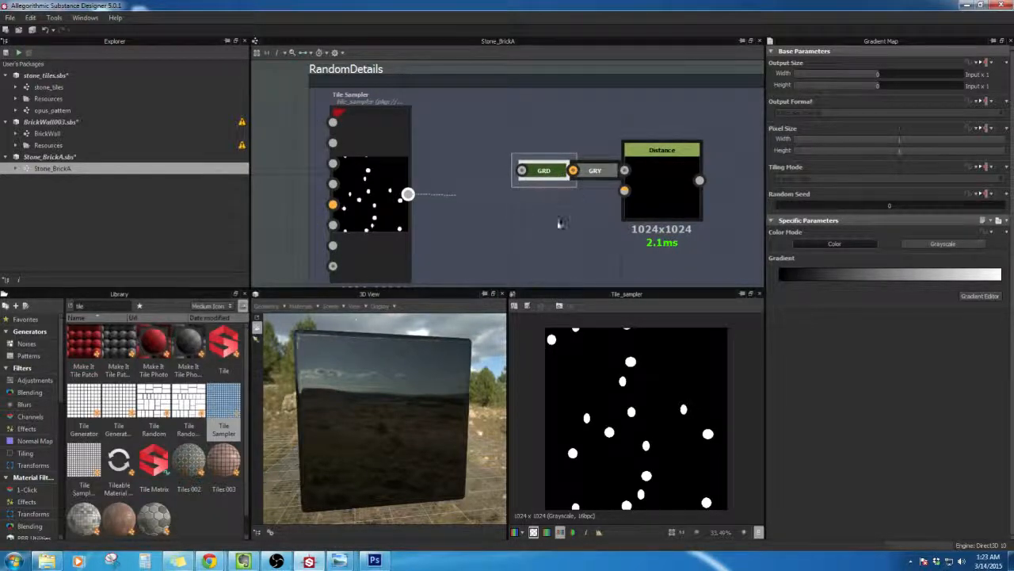
pyautogui.click(666, 164)
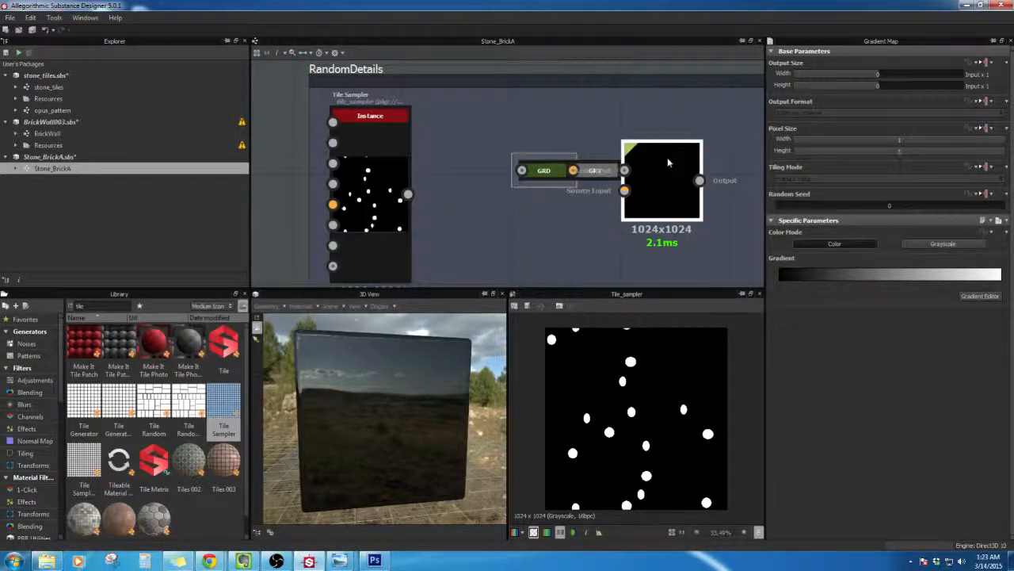
pyautogui.press('Delete')
pyautogui.click(597, 164)
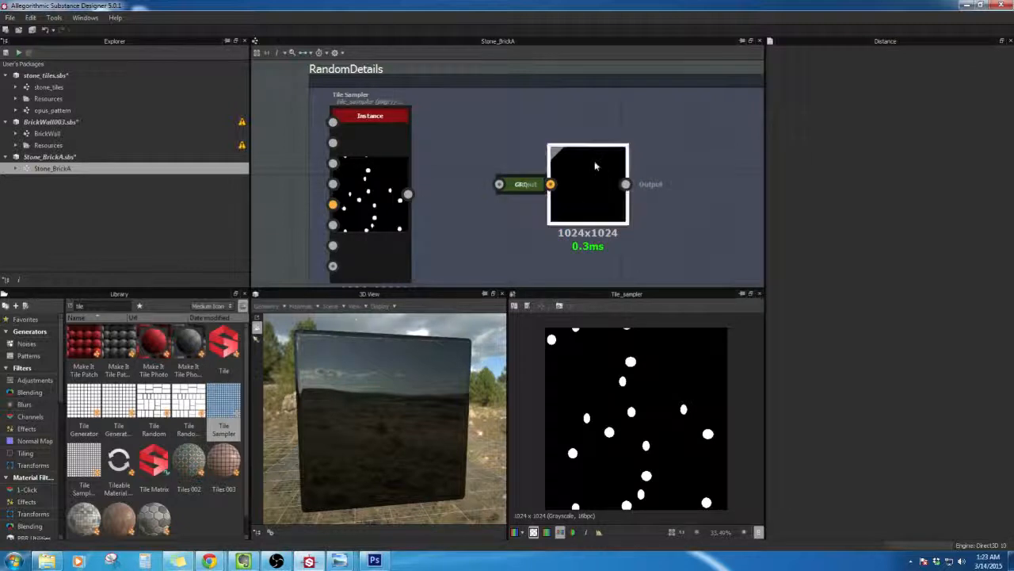
pyautogui.press('Delete')
pyautogui.click(539, 170)
pyautogui.press('Delete')
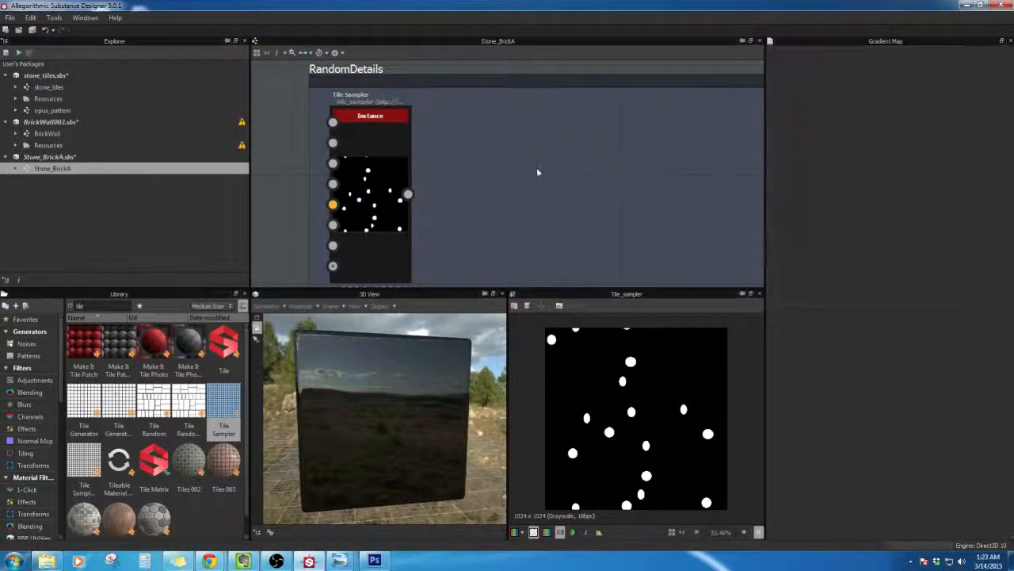
# Step: Add a new grayscale Distance node and feed the Tile Sampler output into both its Mask Input and Source Input
pyautogui.rightClick(542, 184)
pyautogui.click(554, 177)
pyautogui.press('space')
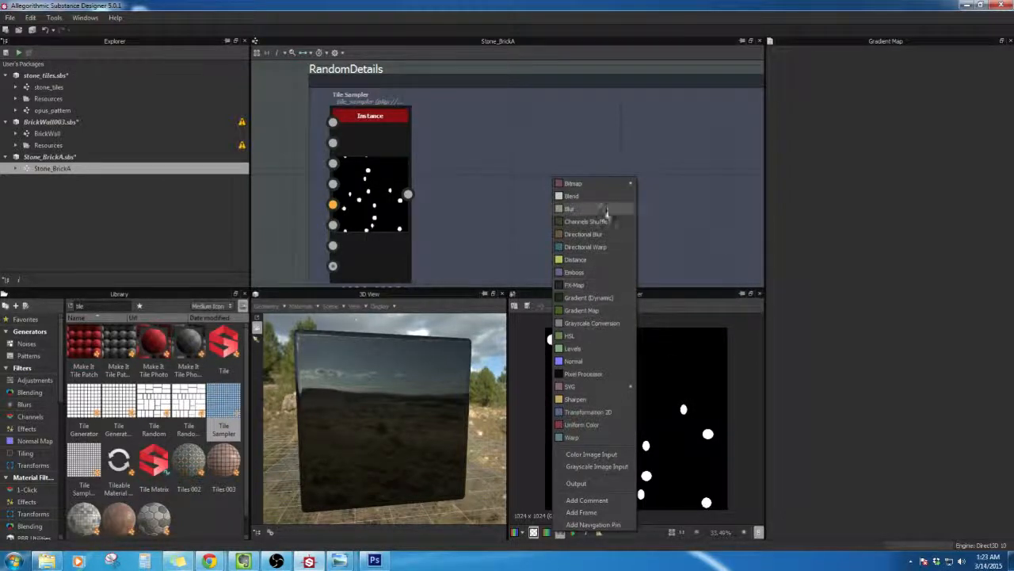
pyautogui.click(582, 259)
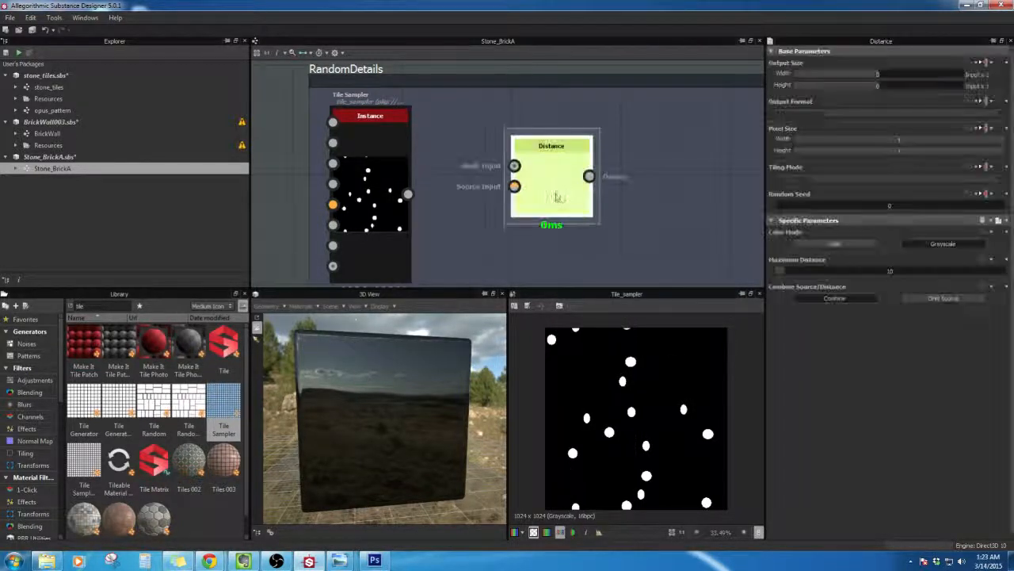
pyautogui.moveTo(408, 194); pyautogui.dragTo(515, 178)
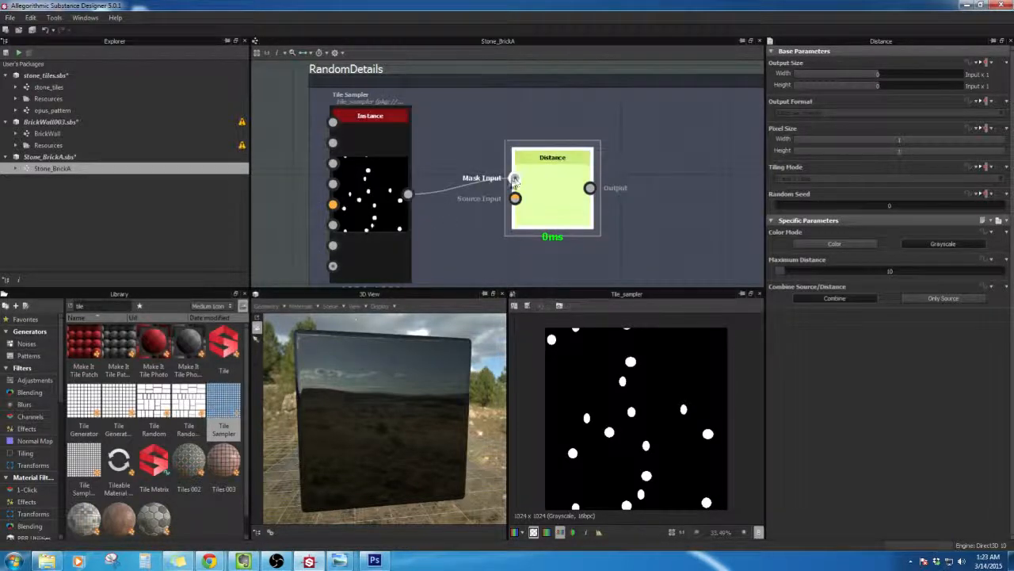
pyautogui.moveTo(409, 194); pyautogui.dragTo(515, 199)
# Step: Preview the Distance node in the 2D view and set its Maximum Distance to 69.01
pyautogui.doubleClick(559, 200)
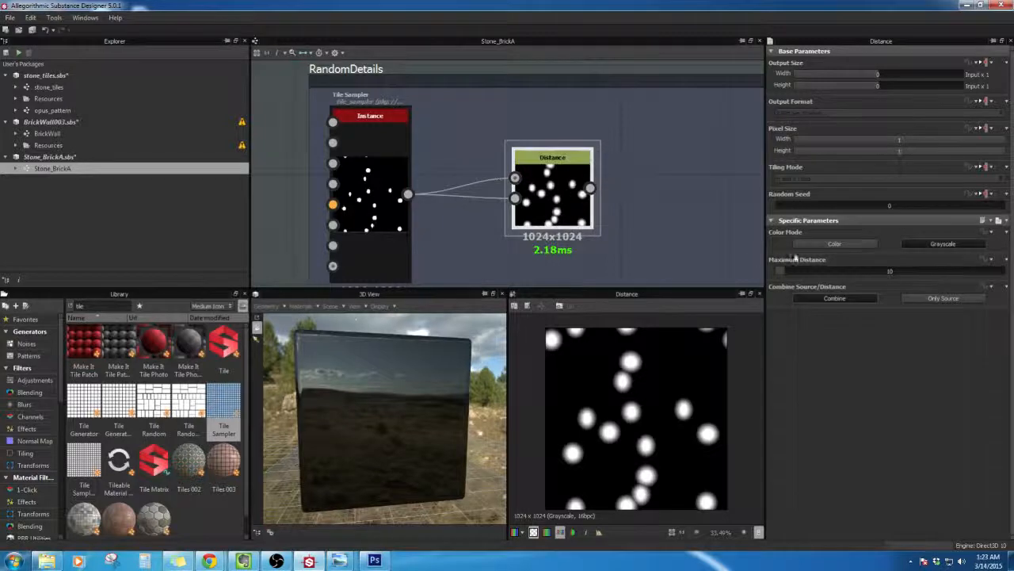
pyautogui.moveTo(795, 271); pyautogui.dragTo(836, 274)
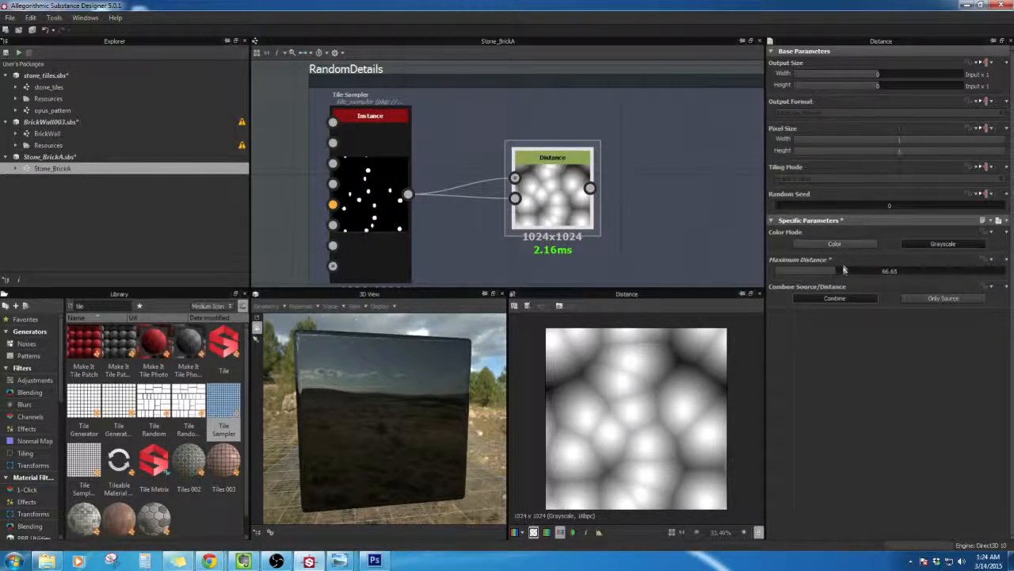
pyautogui.moveTo(839, 271); pyautogui.dragTo(837, 272)
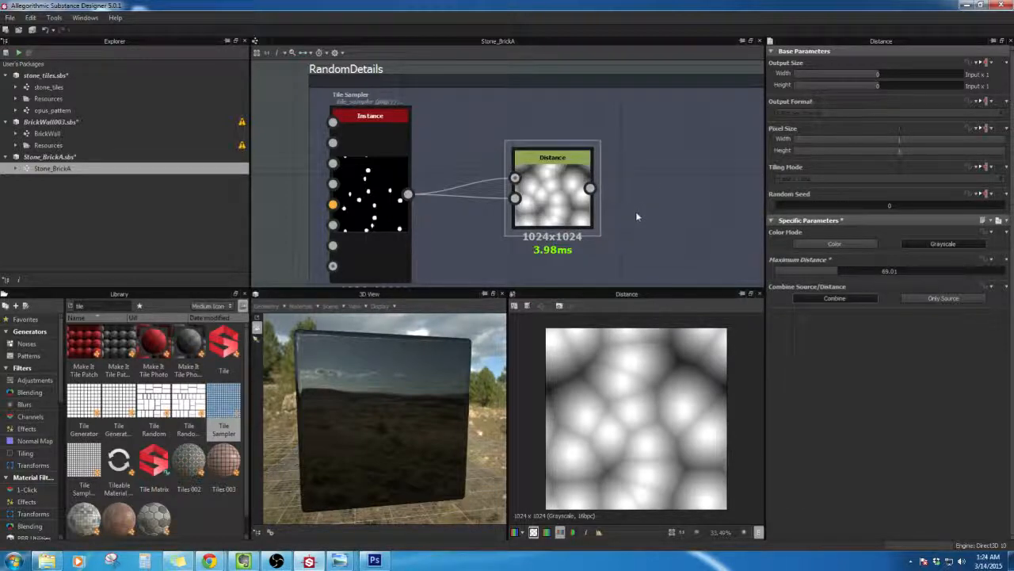
# Step: Find Edge Detect in the library, place it after the Distance node, connect the Distance output to it and preview it
pyautogui.moveTo(636, 211); pyautogui.dragTo(533, 212, button='middle')
pyautogui.scroll(-3, 515, 211)
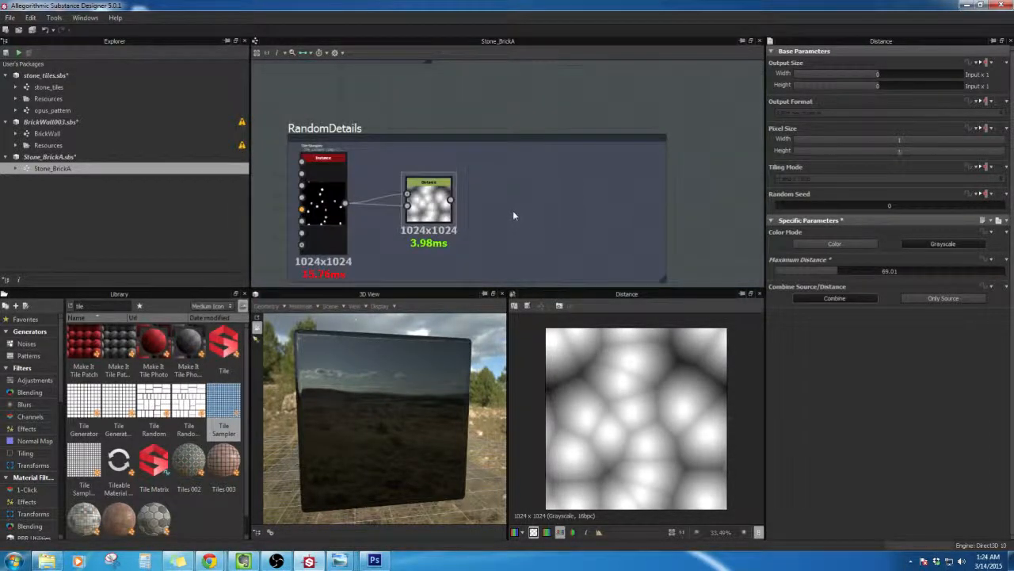
pyautogui.scroll(2, 488, 214)
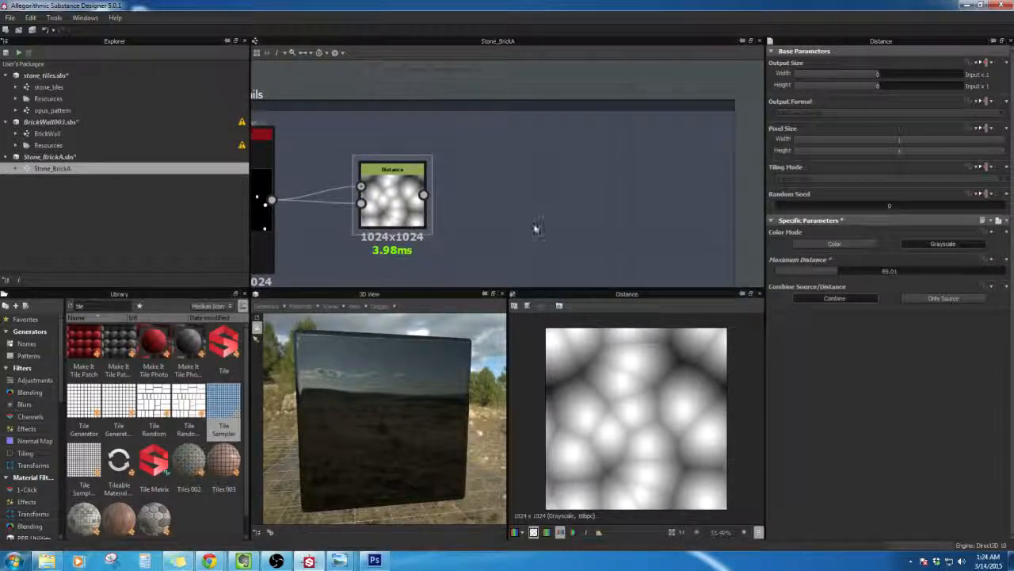
pyautogui.moveTo(524, 215); pyautogui.dragTo(637, 206, button='middle')
pyautogui.rightClick(623, 175)
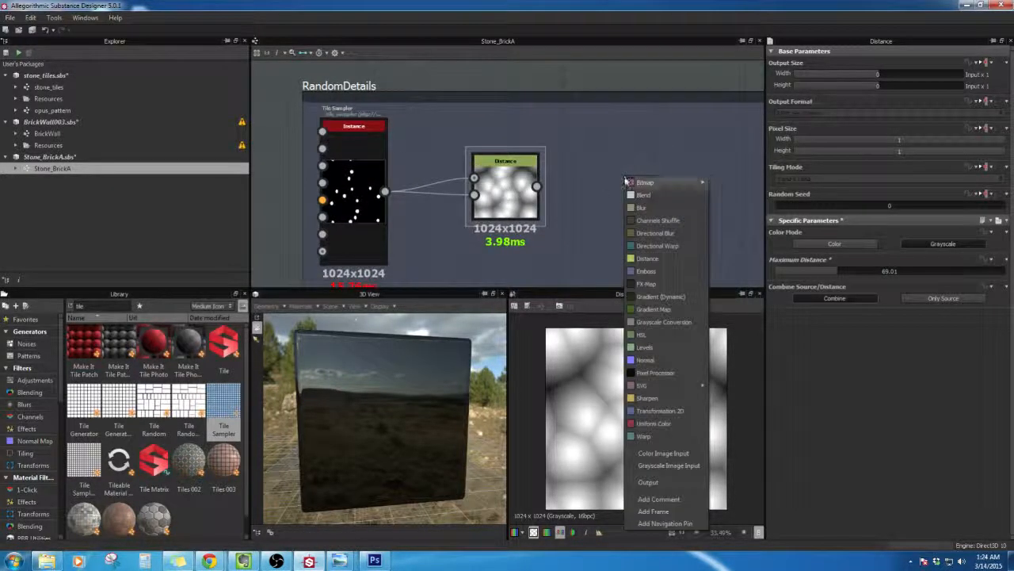
pyautogui.moveTo(634, 187)
pyautogui.moveTo(121, 308); pyautogui.dragTo(20, 285)
pyautogui.write('edge')
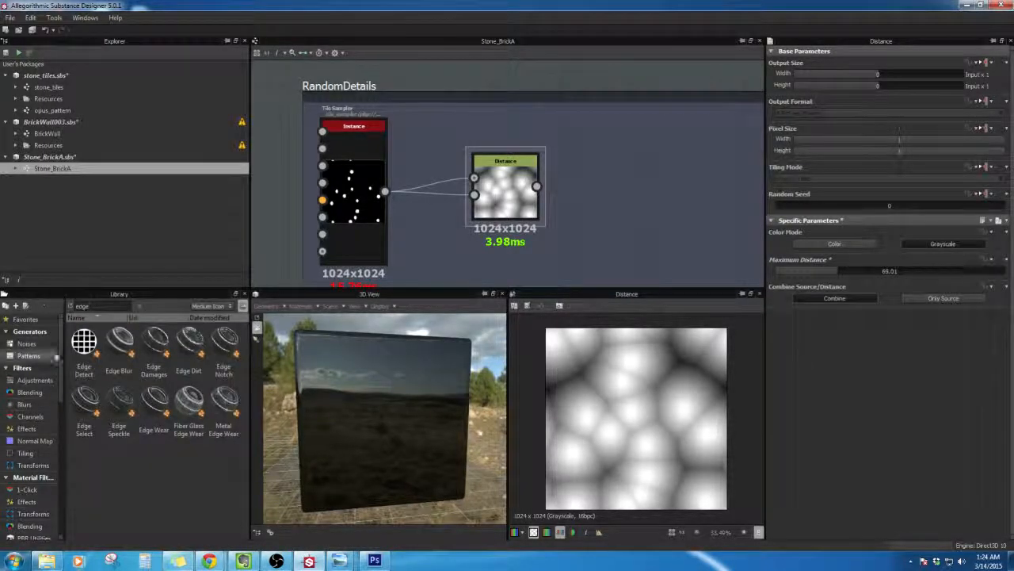
pyautogui.moveTo(84, 344); pyautogui.dragTo(620, 181)
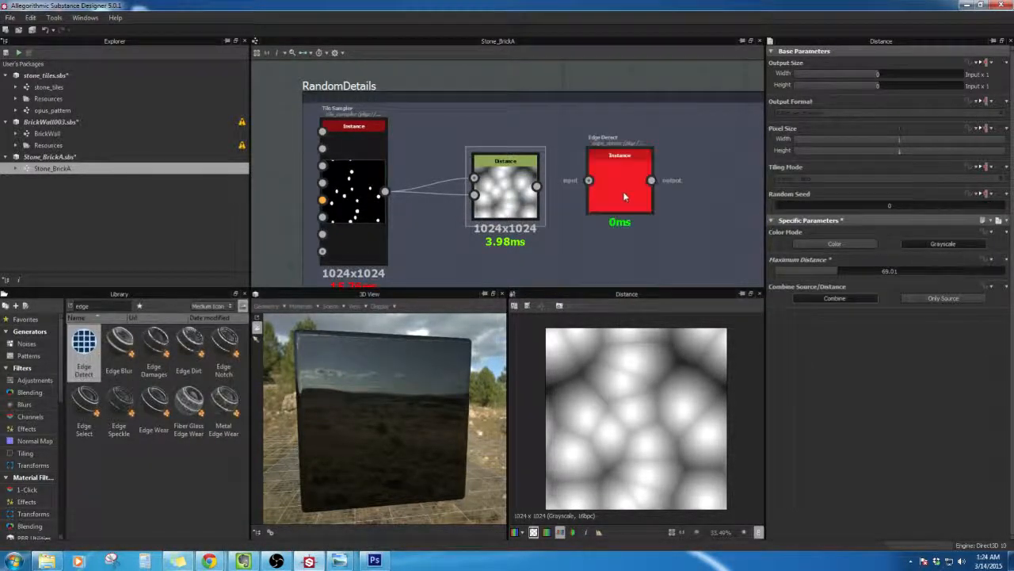
pyautogui.moveTo(538, 186); pyautogui.dragTo(587, 182)
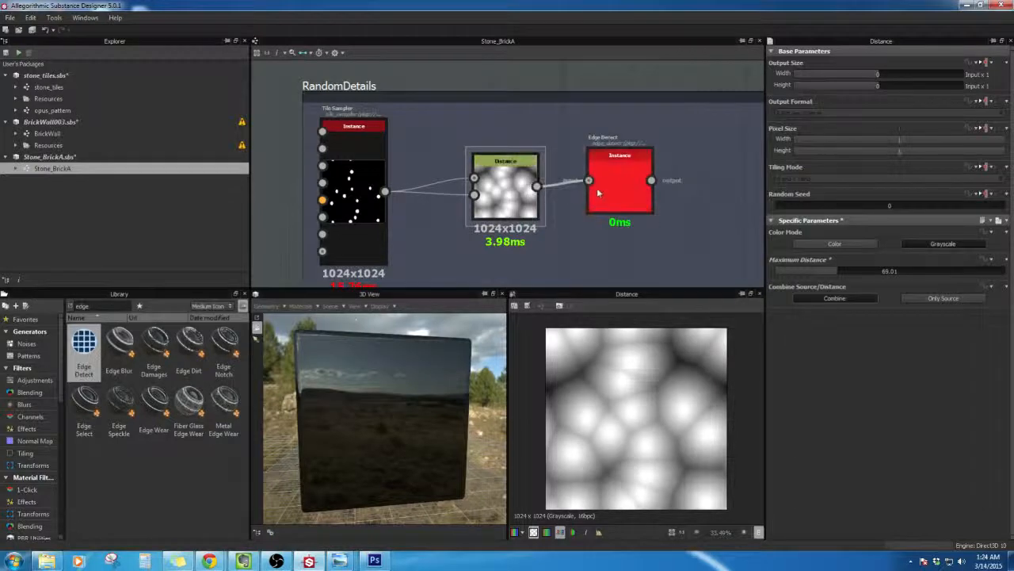
pyautogui.doubleClick(622, 195)
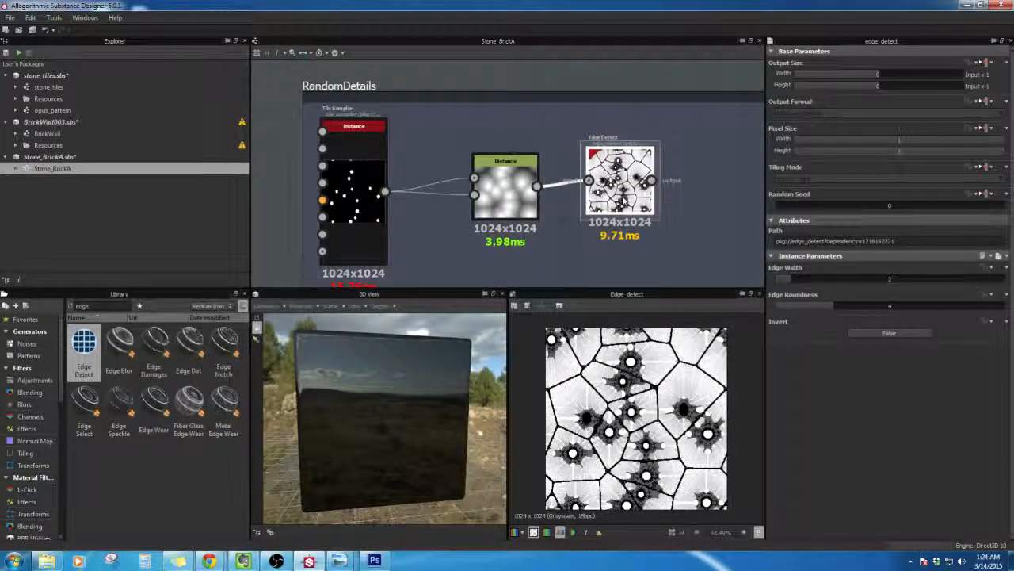
# Step: Set the Edge Detect node's Edge Width to 1.41 and Edge Roundness to 1.4, keeping Invert at False
pyautogui.moveTo(692, 203); pyautogui.dragTo(595, 199, button='middle')
pyautogui.moveTo(542, 194); pyautogui.dragTo(550, 200)
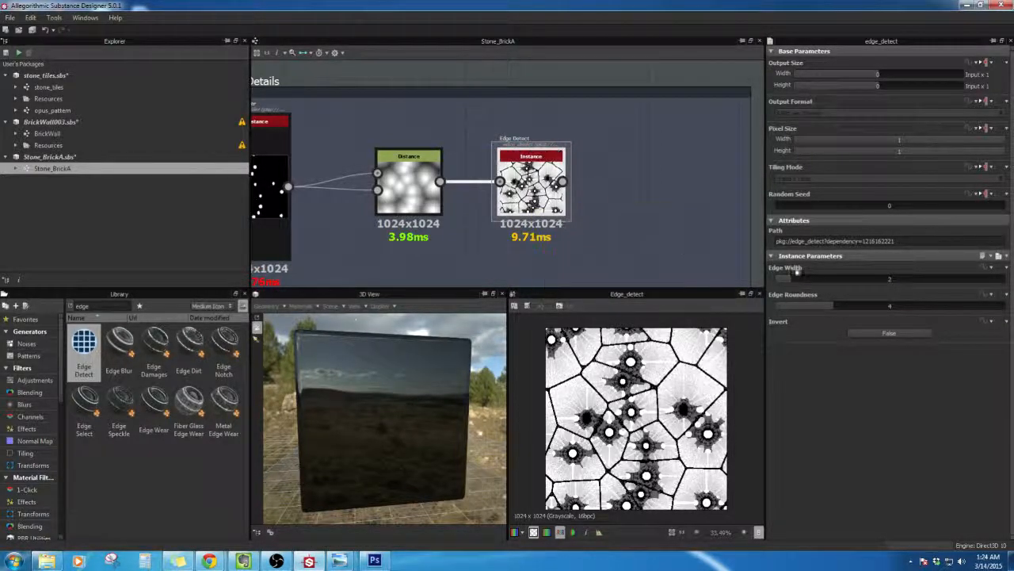
pyautogui.moveTo(825, 303); pyautogui.dragTo(782, 282)
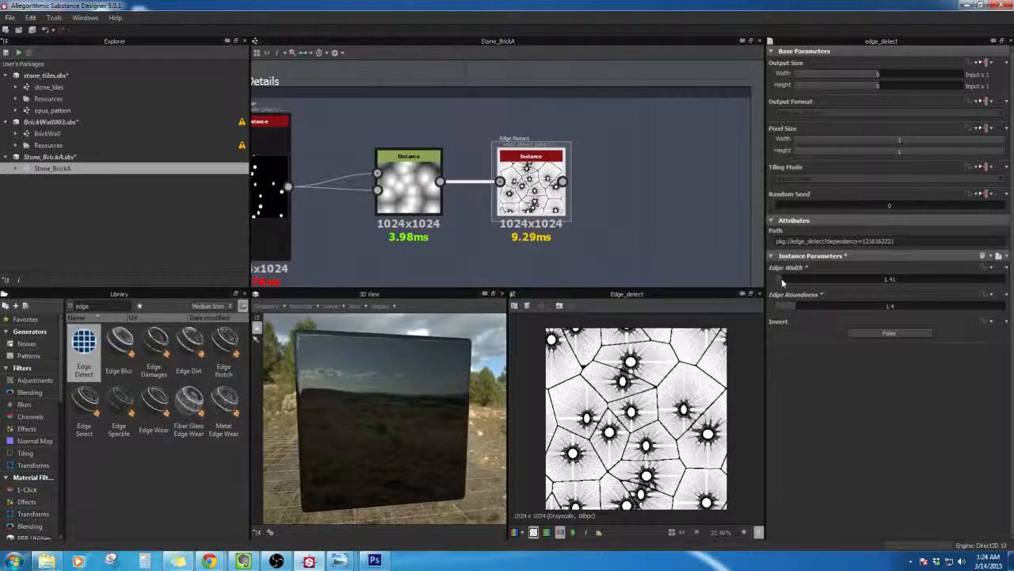
pyautogui.click(870, 336)
pyautogui.click(873, 336)
pyautogui.moveTo(533, 194)
pyautogui.mouseDown()
pyautogui.moveTo(576, 194)
pyautogui.moveTo(524, 195)
pyautogui.mouseUp()
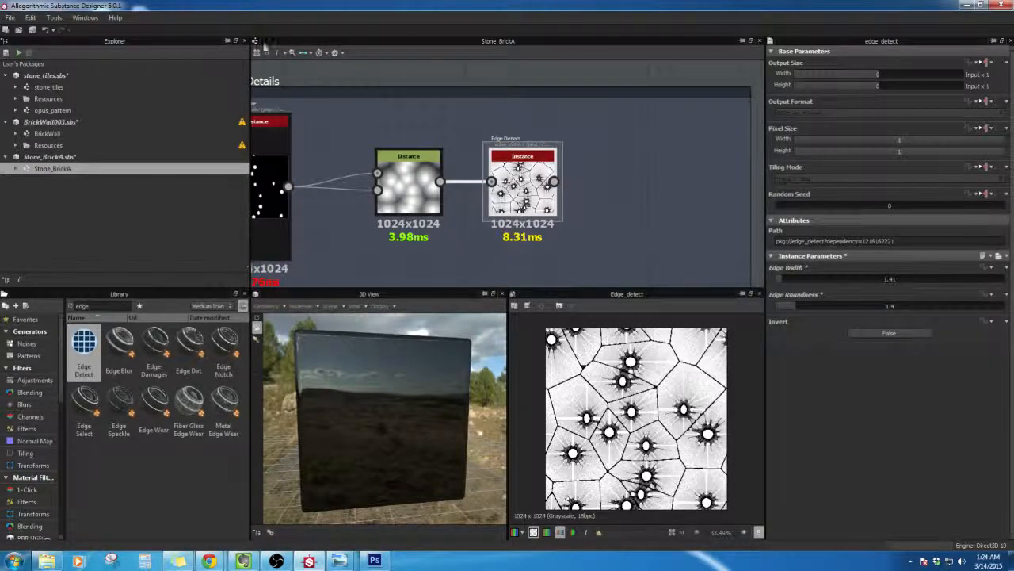
# Step: Open the stone_tiles reference graph and examine the node chain in its Polycount logo frame
pyautogui.doubleClick(48, 86)
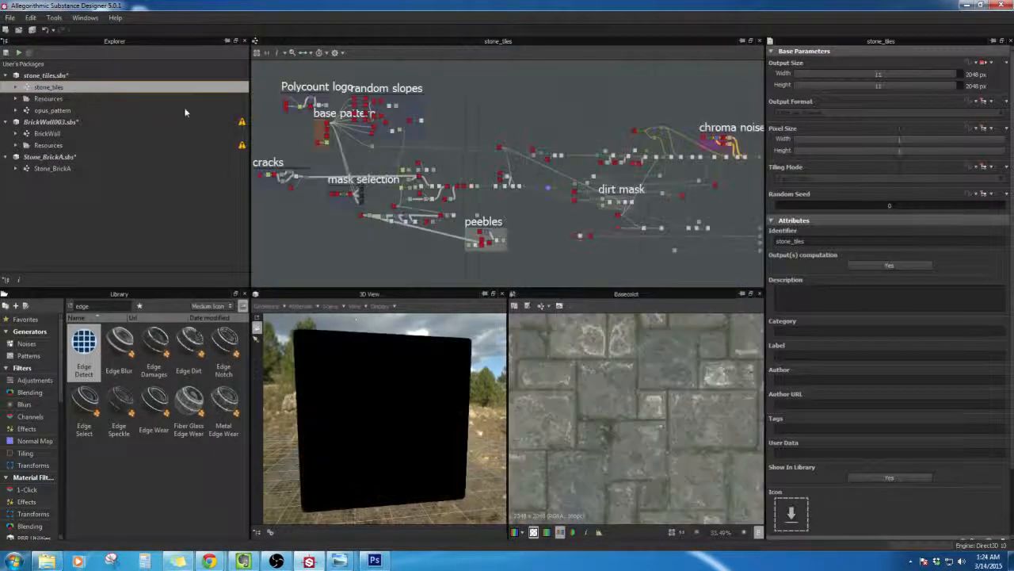
pyautogui.scroll(5, 317, 131)
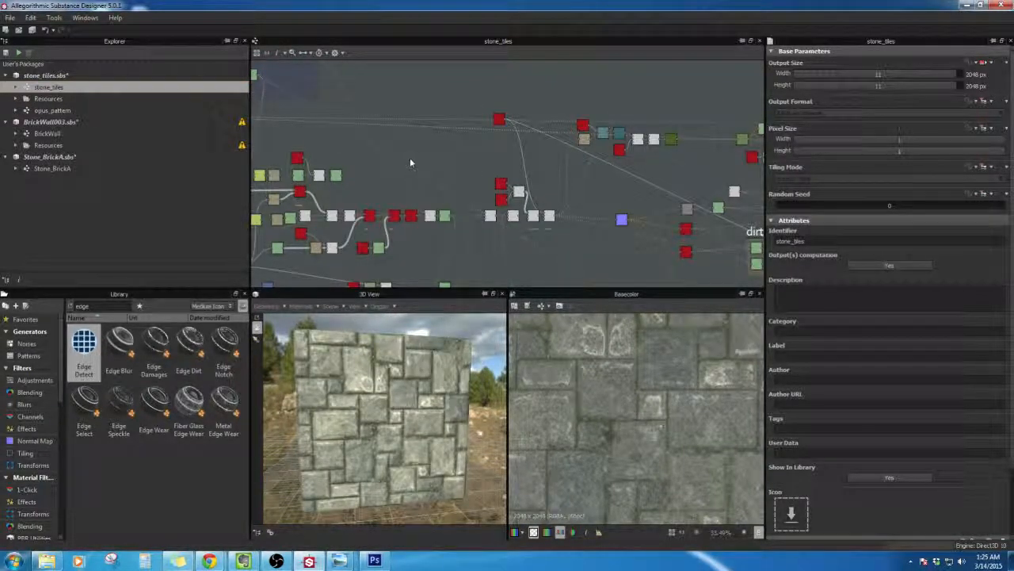
pyautogui.scroll(-4, 332, 146)
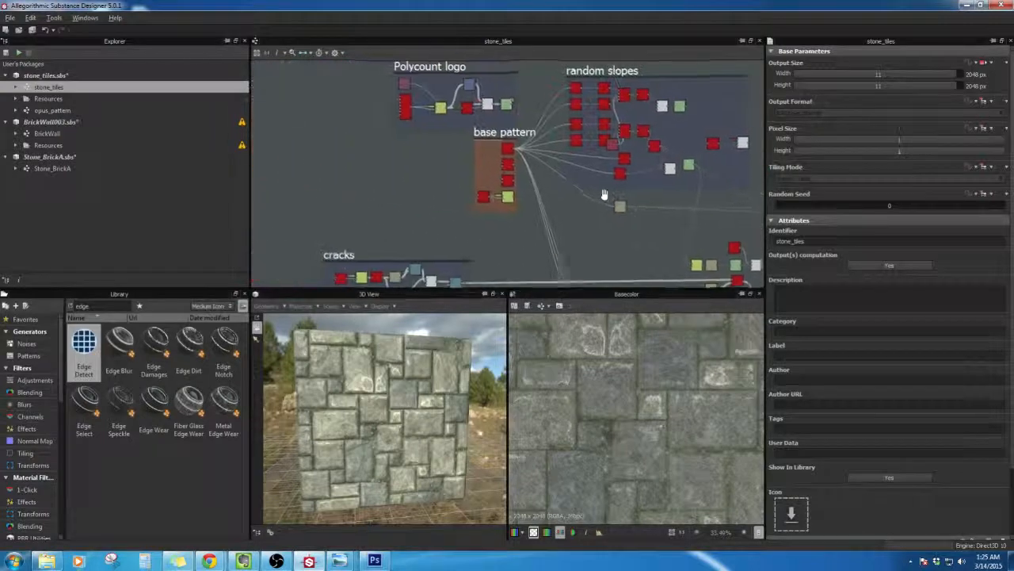
pyautogui.scroll(5, 387, 168)
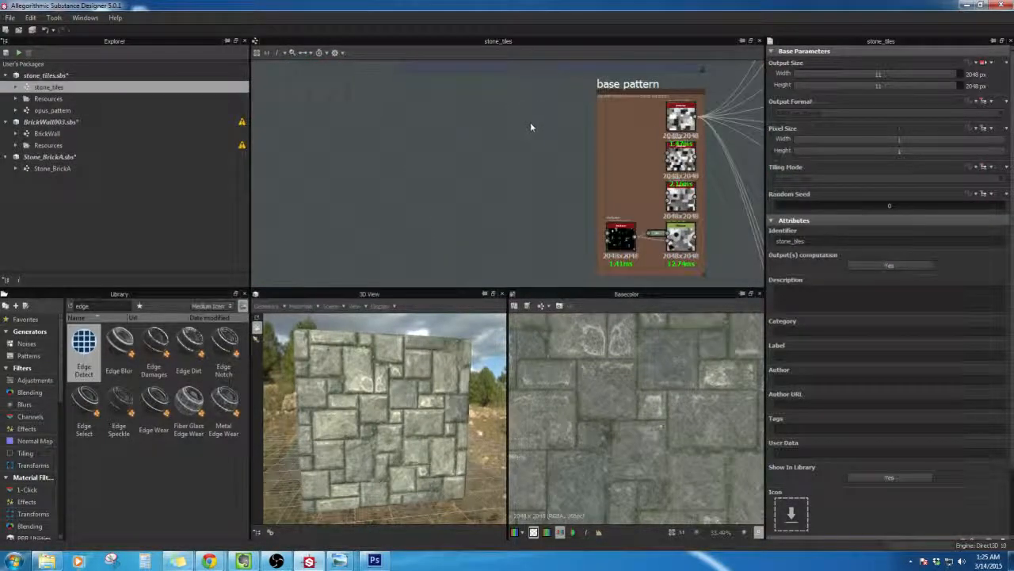
pyautogui.moveTo(629, 85); pyautogui.dragTo(501, 164, button='middle')
pyautogui.moveTo(601, 121); pyautogui.dragTo(636, 170, button='middle')
pyautogui.scroll(5, 423, 190)
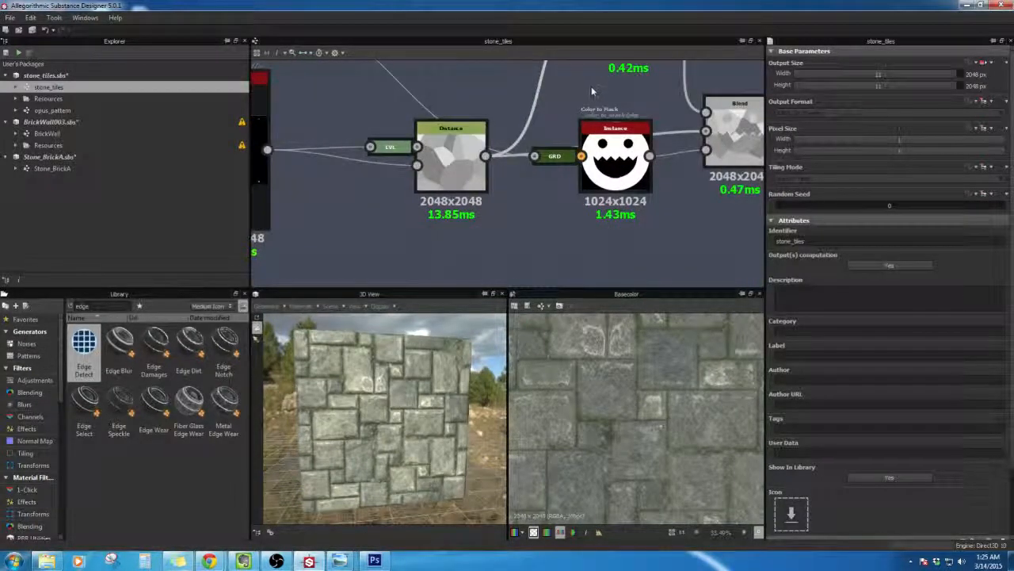
pyautogui.moveTo(561, 120); pyautogui.dragTo(476, 153, button='middle')
pyautogui.moveTo(623, 118); pyautogui.dragTo(515, 117, button='middle')
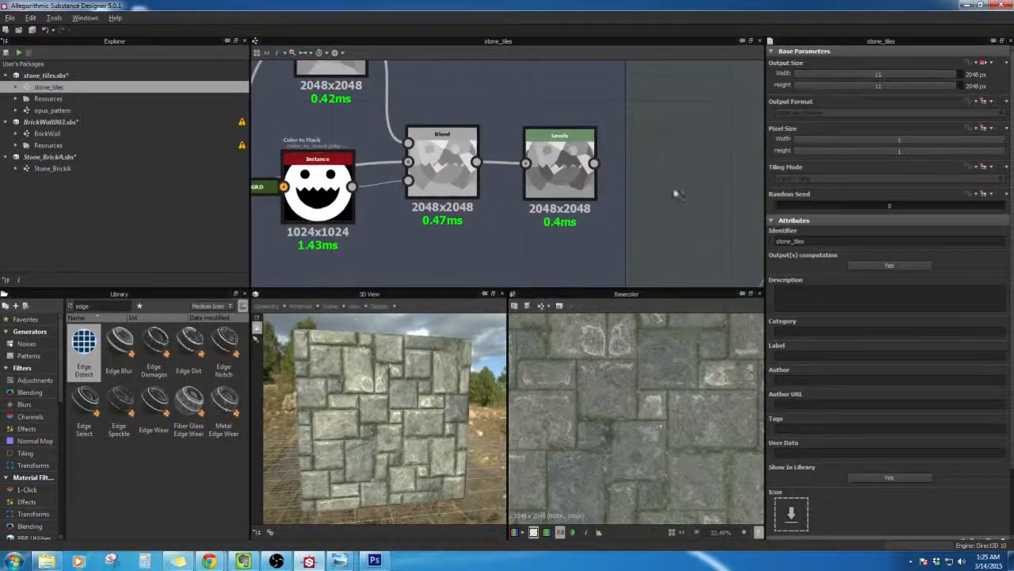
pyautogui.moveTo(626, 278); pyautogui.dragTo(566, 63, button='middle')
pyautogui.scroll(-5, 604, 189)
pyautogui.scroll(-2, 604, 189)
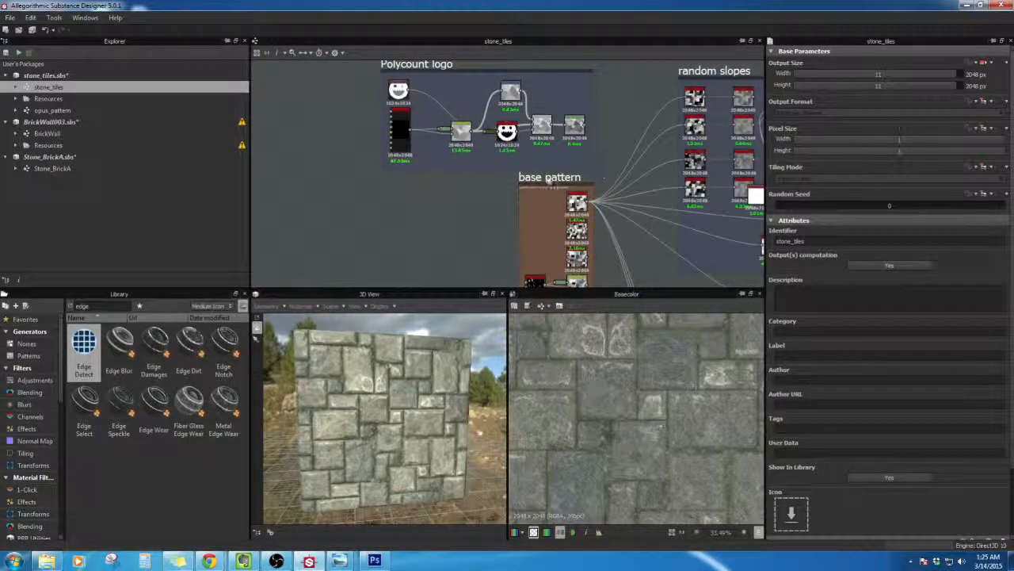
# Step: Examine how the random slopes frame is wired, moving its Histogram Scan node aside to trace the links
pyautogui.moveTo(549, 181); pyautogui.dragTo(406, 143, button='middle')
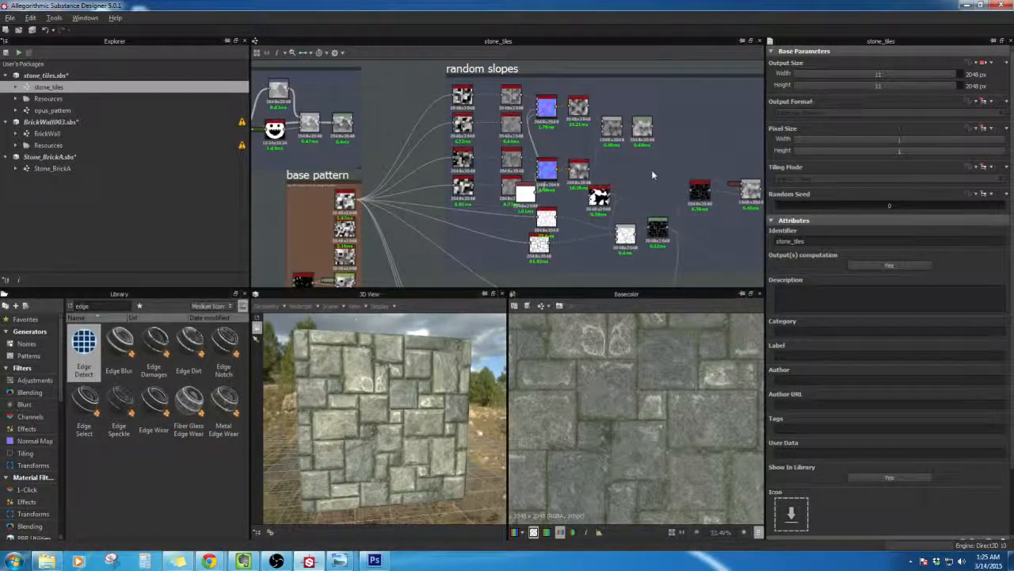
pyautogui.moveTo(653, 179); pyautogui.dragTo(572, 169, button='middle')
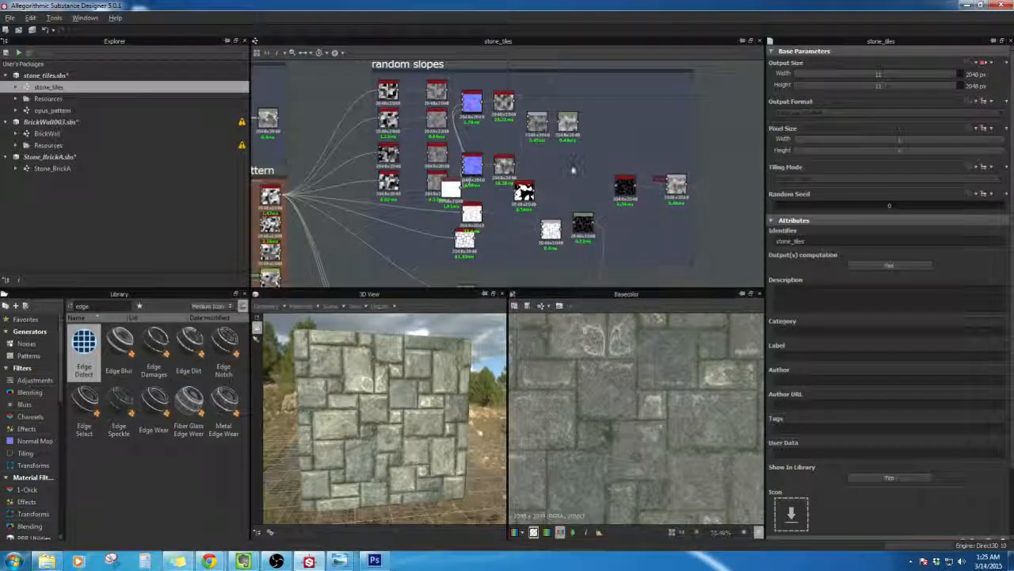
pyautogui.scroll(4, 569, 169)
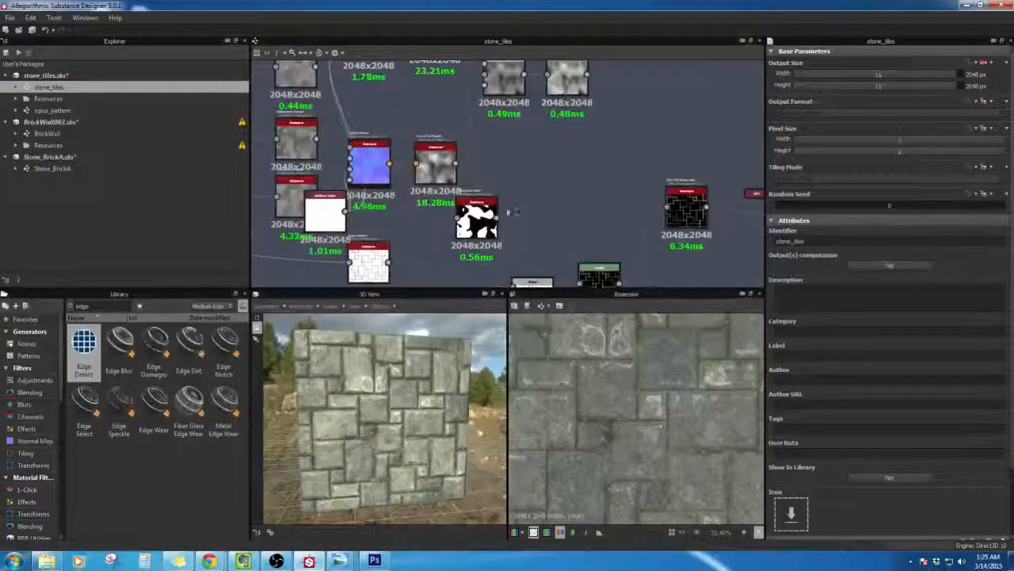
pyautogui.moveTo(485, 223); pyautogui.dragTo(553, 185)
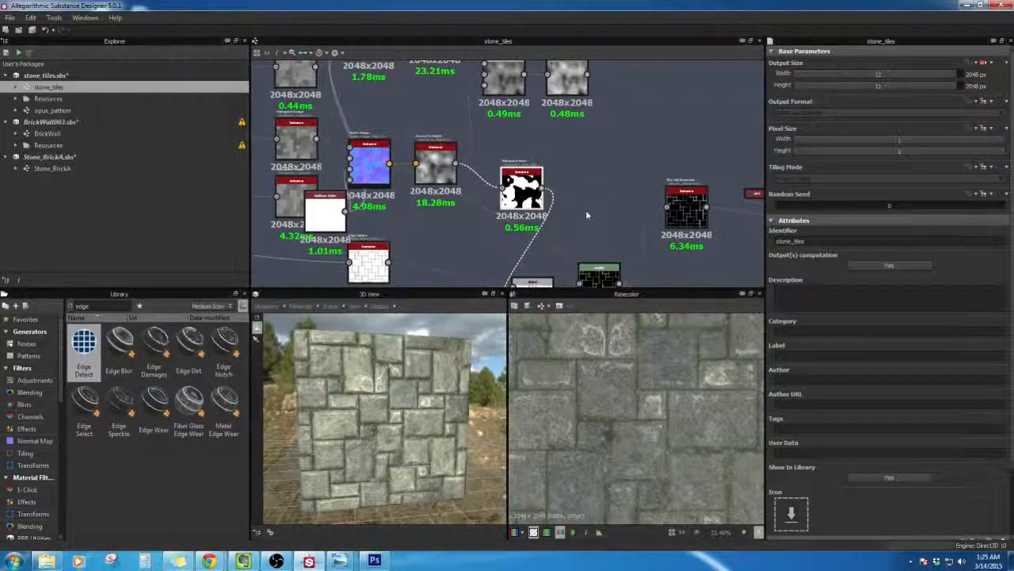
pyautogui.moveTo(584, 188); pyautogui.dragTo(527, 161, button='middle')
pyautogui.scroll(1, 525, 165)
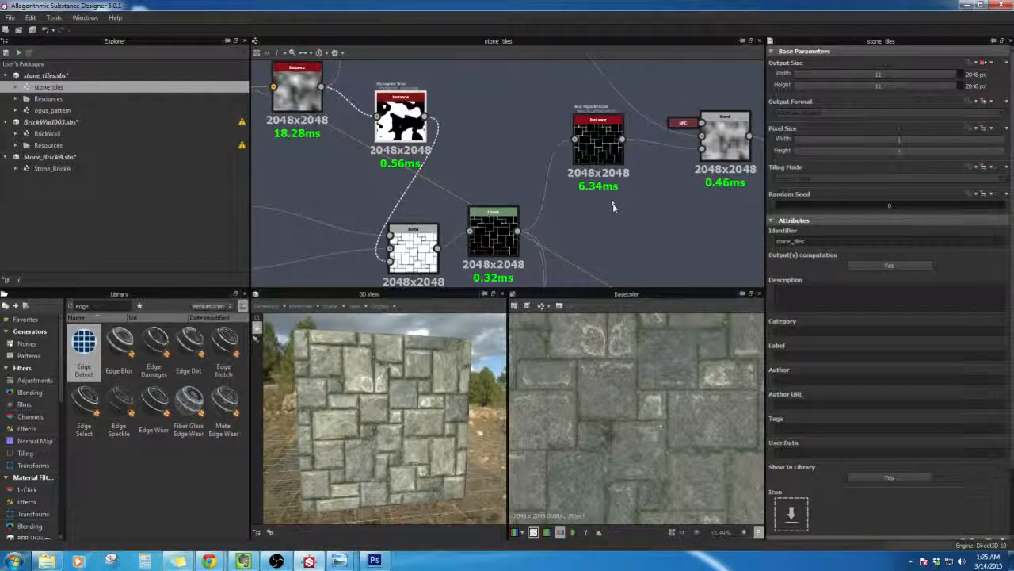
pyautogui.moveTo(612, 206); pyautogui.dragTo(606, 298, button='middle')
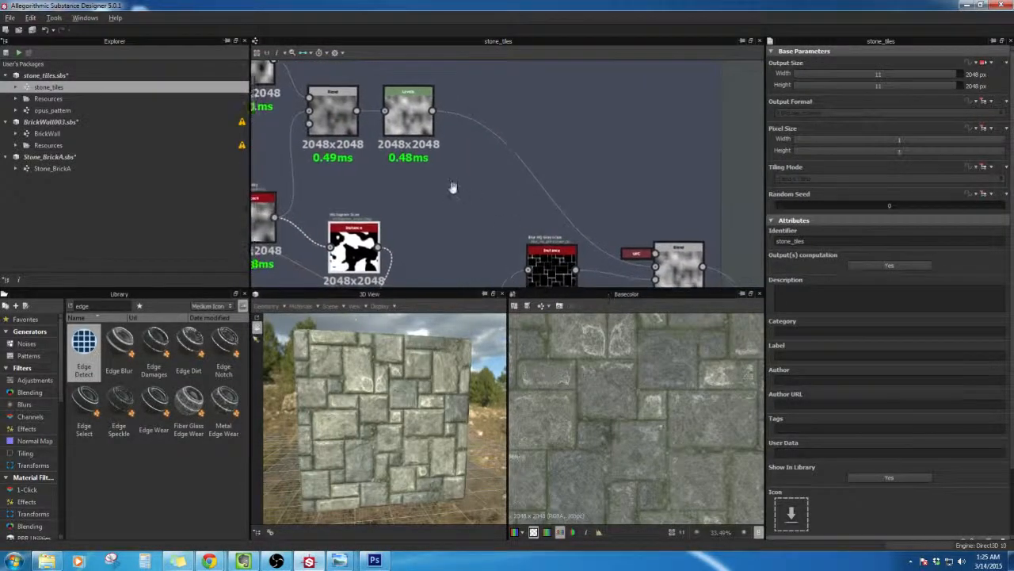
pyautogui.moveTo(453, 188); pyautogui.dragTo(375, 42, button='middle')
pyautogui.moveTo(575, 214); pyautogui.dragTo(460, 110, button='middle')
pyautogui.scroll(-3, 534, 183)
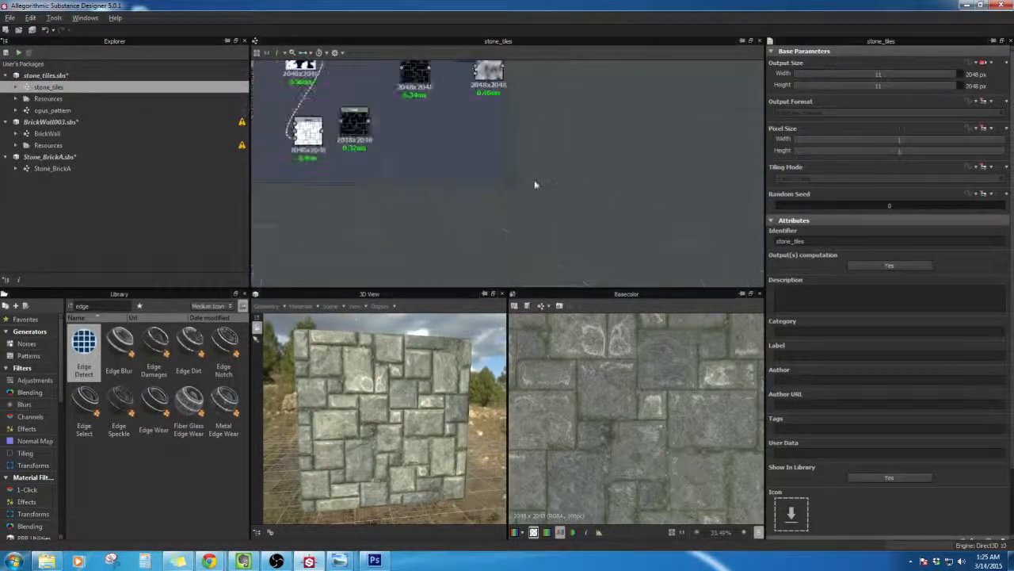
# Step: Survey the Distance, Blur, Levels and Blend chains below the random slopes frame in the stone_tiles graph
pyautogui.scroll(-2, 535, 185)
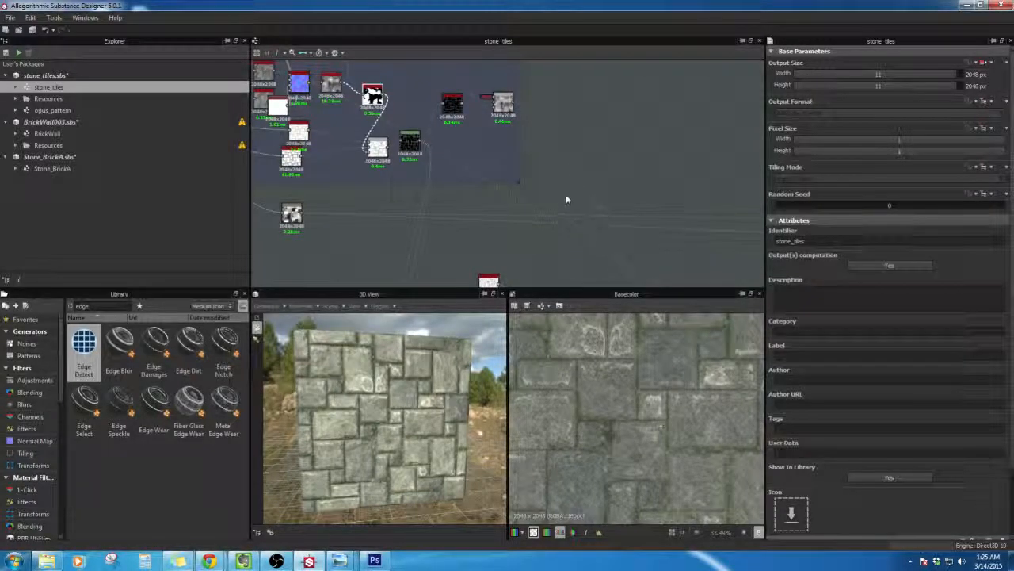
pyautogui.moveTo(566, 231); pyautogui.dragTo(567, 146, button='middle')
pyautogui.moveTo(584, 200); pyautogui.dragTo(592, 148, button='middle')
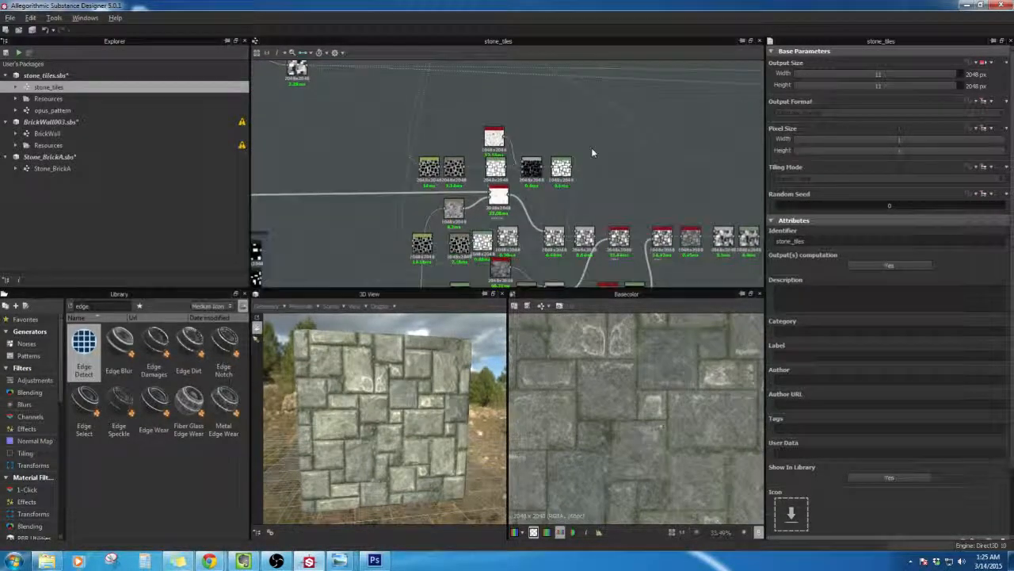
pyautogui.scroll(5, 586, 195)
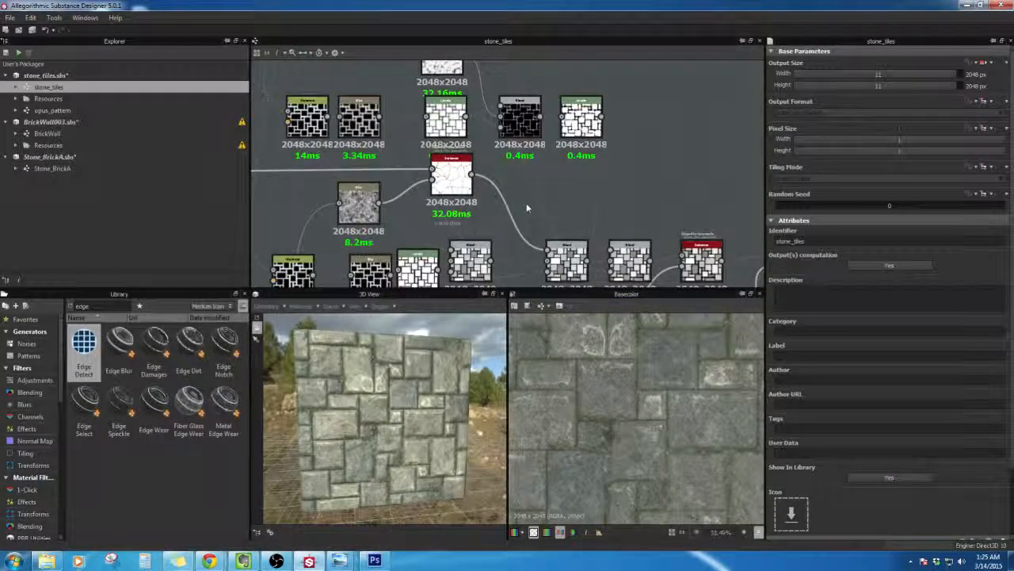
pyautogui.moveTo(527, 208); pyautogui.dragTo(683, 219, button='middle')
pyautogui.moveTo(400, 209); pyautogui.dragTo(376, 79, button='middle')
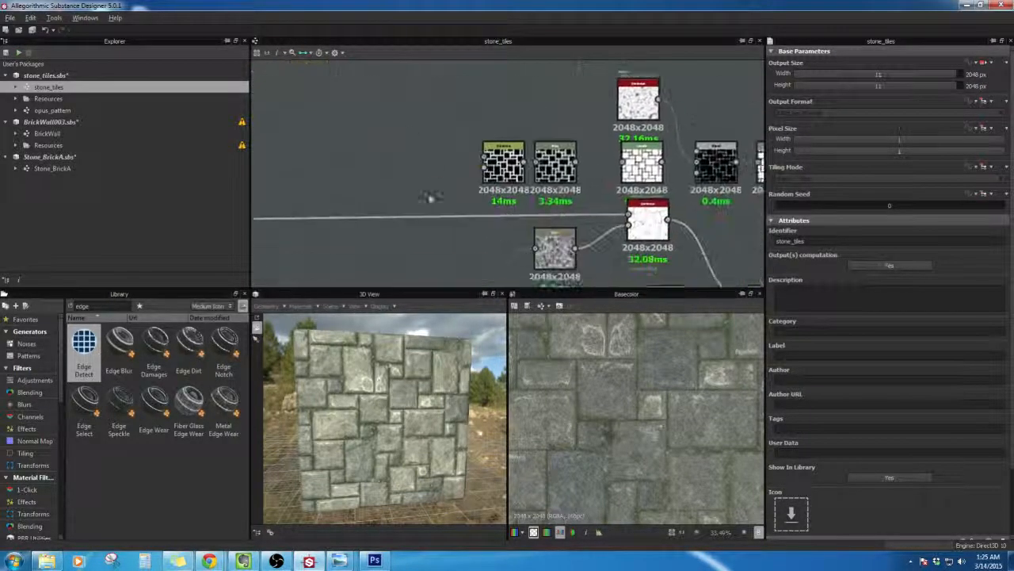
pyautogui.moveTo(471, 277); pyautogui.dragTo(330, 132, button='middle')
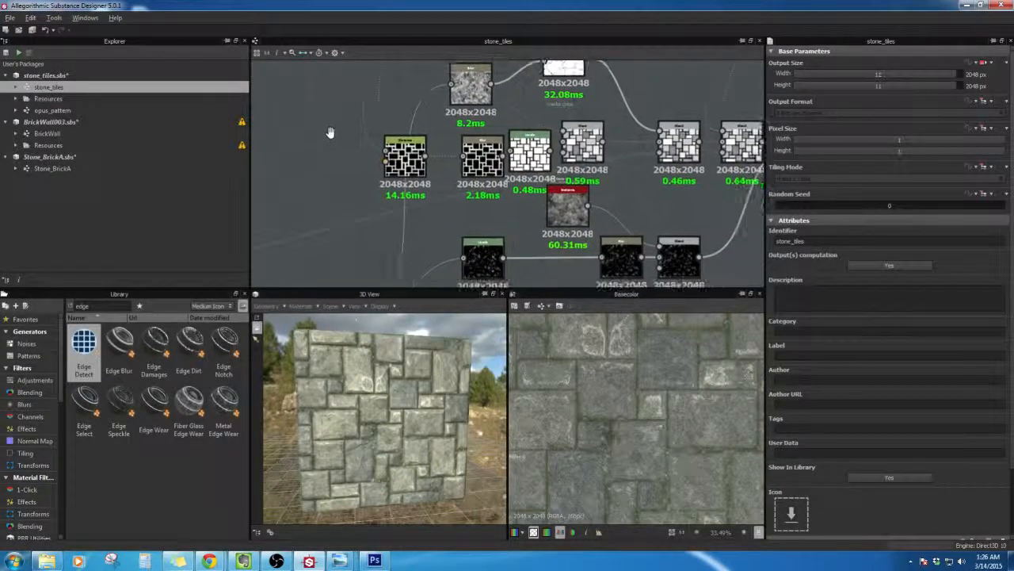
pyautogui.moveTo(500, 224); pyautogui.dragTo(426, 195, button='middle')
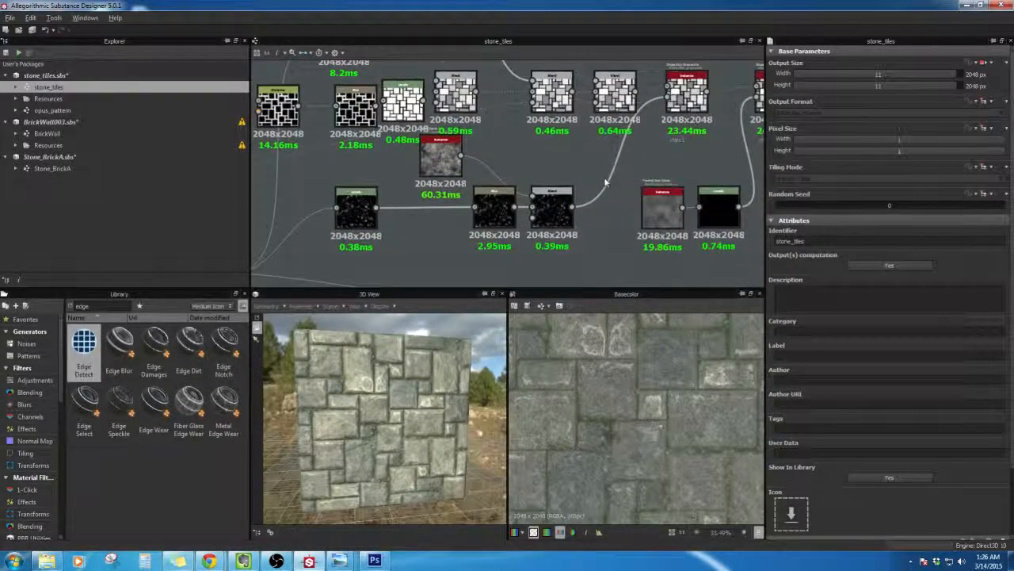
pyautogui.moveTo(605, 182); pyautogui.dragTo(543, 247, button='middle')
pyautogui.moveTo(621, 200); pyautogui.dragTo(432, 141, button='middle')
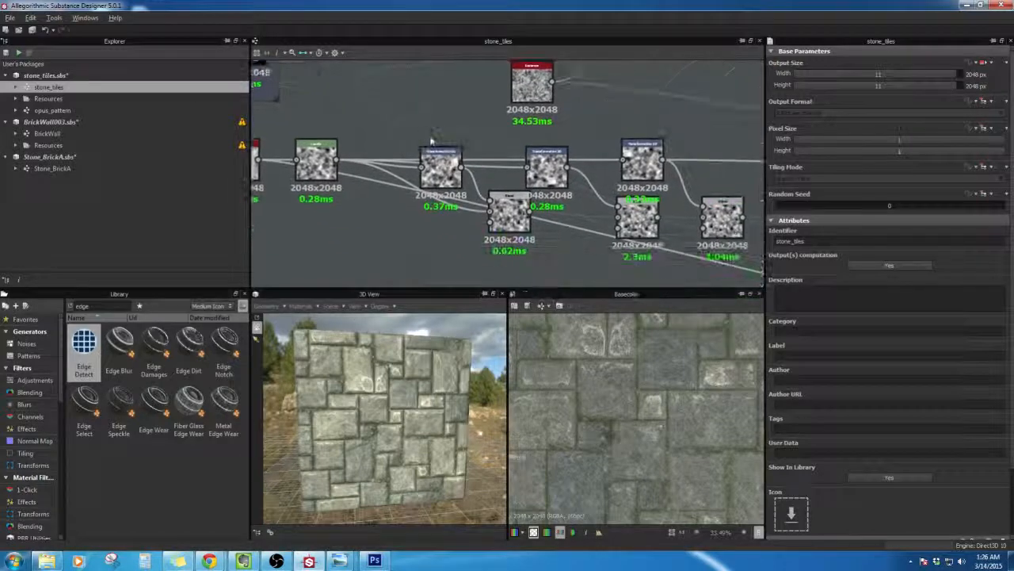
# Step: Follow the Transformation 2D and Blend node chain through the stone_tiles graph to the peebles frame
pyautogui.moveTo(332, 131); pyautogui.dragTo(686, 249, button='middle')
pyautogui.moveTo(637, 208); pyautogui.dragTo(559, 195, button='middle')
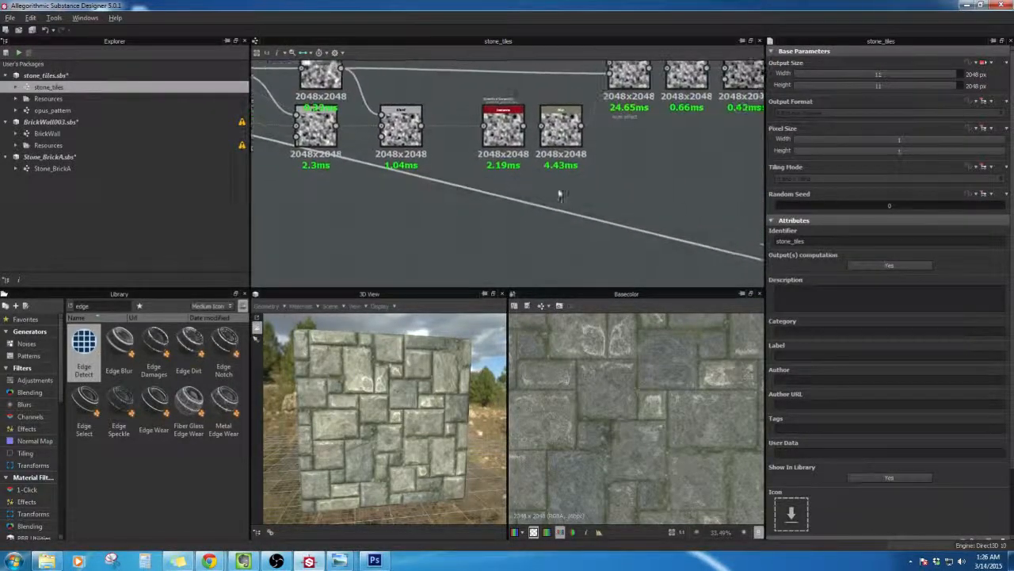
pyautogui.moveTo(757, 189); pyautogui.dragTo(415, 93, button='middle')
pyautogui.moveTo(394, 193); pyautogui.dragTo(331, 154, button='middle')
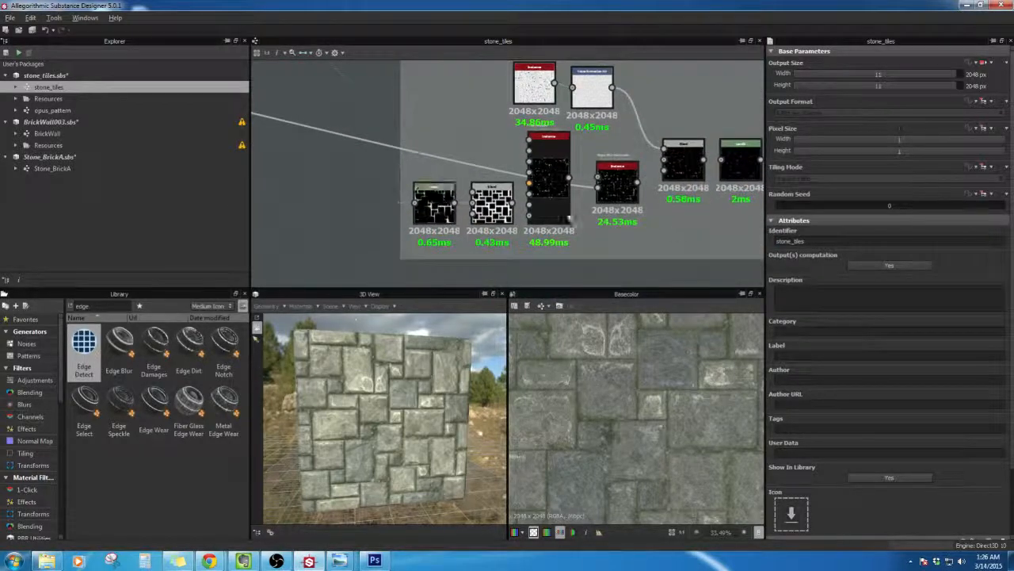
pyautogui.moveTo(570, 220); pyautogui.dragTo(498, 234, button='middle')
pyautogui.moveTo(601, 240); pyautogui.dragTo(651, 251, button='middle')
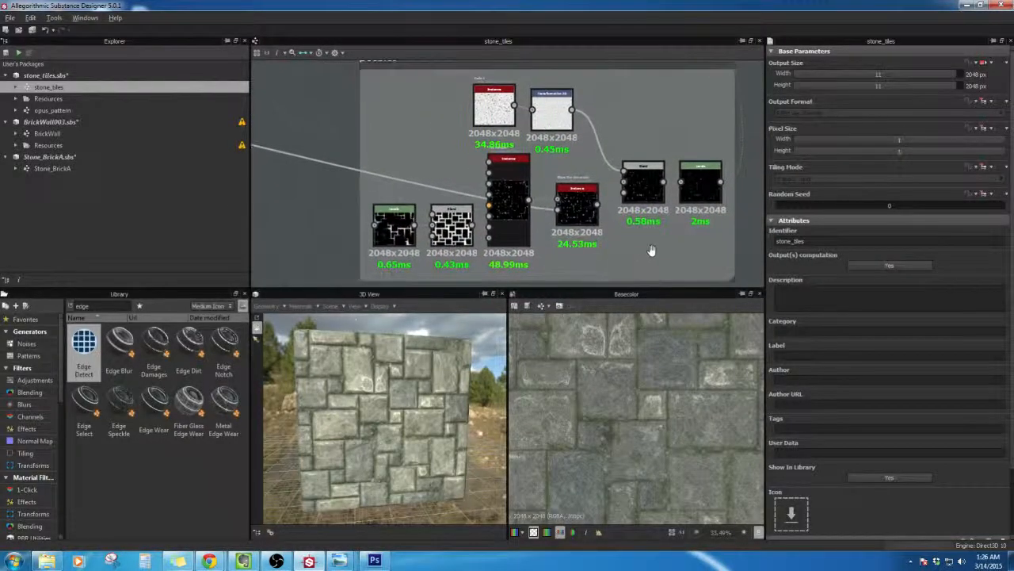
# Step: Preview the Tile Sampler and Slope Blur Grayscale nodes in the peebles frame, shifting the blur node slightly to reveal its links
pyautogui.scroll(5, 652, 251)
pyautogui.click(460, 177)
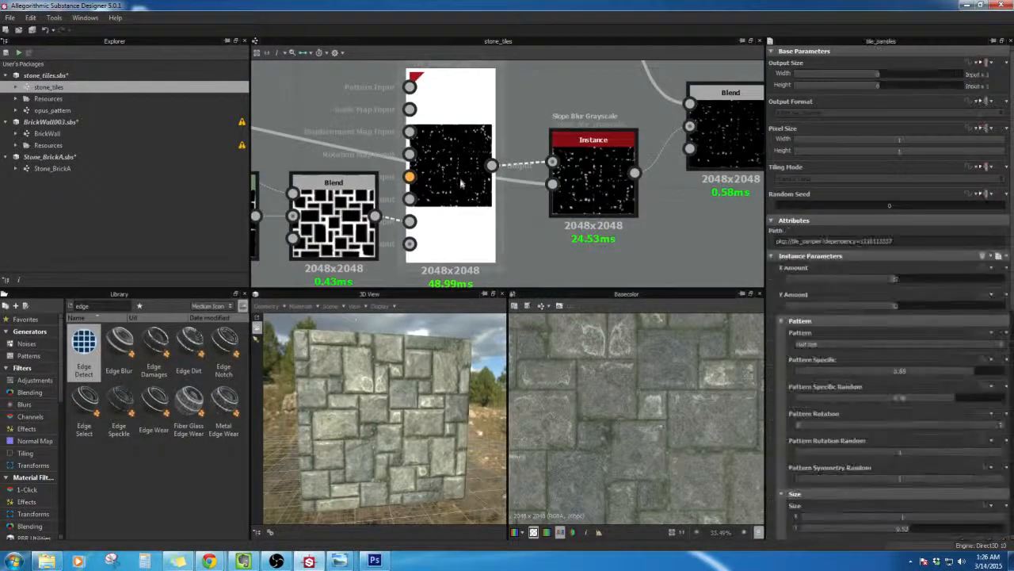
pyautogui.doubleClick(460, 179)
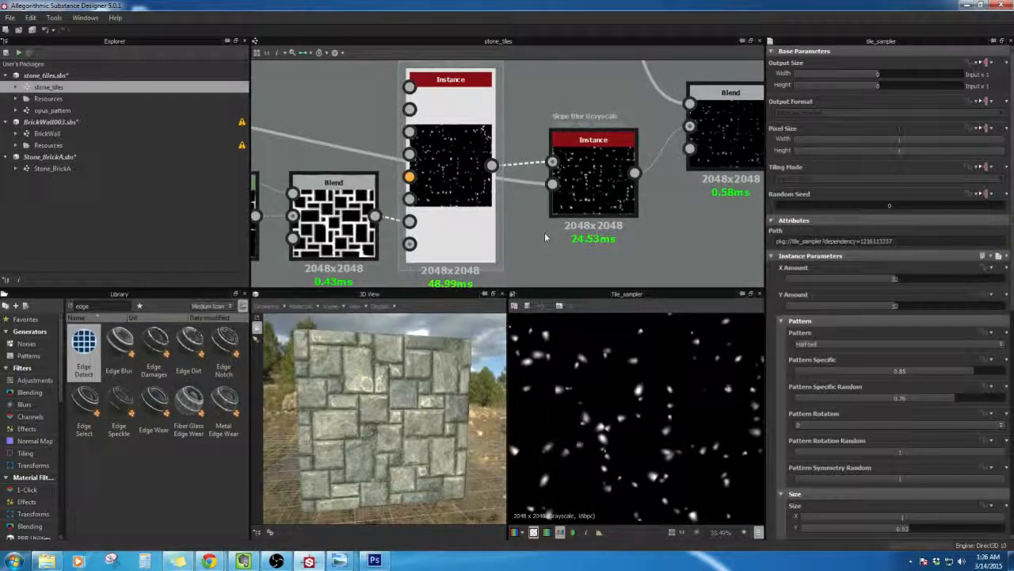
pyautogui.moveTo(538, 231); pyautogui.dragTo(564, 259, button='middle')
pyautogui.moveTo(713, 255); pyautogui.dragTo(643, 249, button='middle')
pyautogui.click(542, 209)
pyautogui.doubleClick(544, 209)
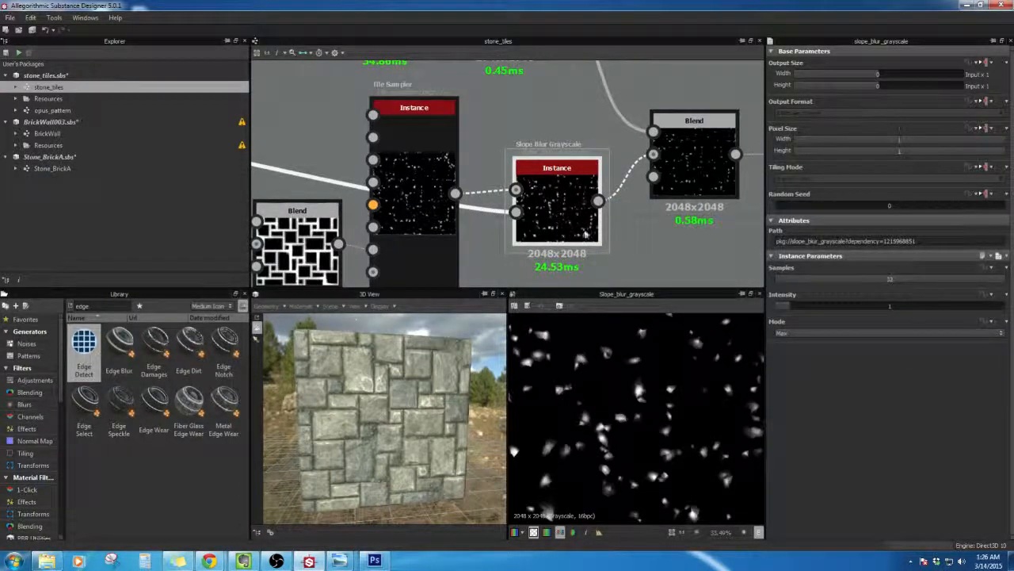
pyautogui.moveTo(560, 225)
pyautogui.mouseDown()
pyautogui.moveTo(603, 242)
pyautogui.moveTo(560, 186)
pyautogui.moveTo(577, 224)
pyautogui.mouseUp()
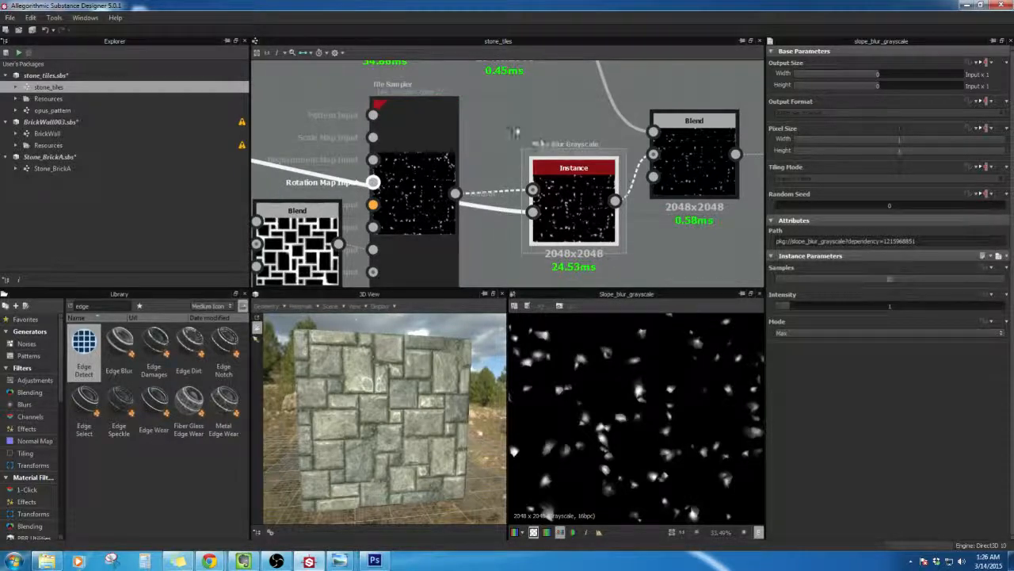
# Step: Trace the peebles Slope Blur Grayscale node's second input link back to its source node and return to the frame
pyautogui.moveTo(522, 130); pyautogui.dragTo(642, 194, button='middle')
pyautogui.moveTo(370, 149)
pyautogui.mouseDown(button='middle')
pyautogui.moveTo(638, 159)
pyautogui.moveTo(650, 172)
pyautogui.mouseUp(button='middle')
pyautogui.scroll(-3, 464, 171)
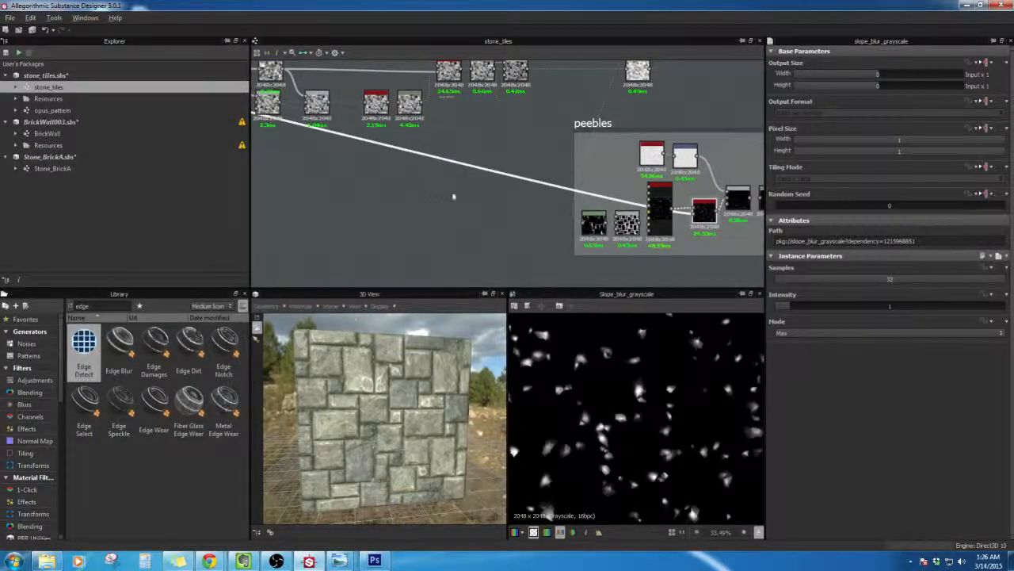
pyautogui.moveTo(454, 196); pyautogui.dragTo(680, 247, button='middle')
pyautogui.moveTo(301, 159); pyautogui.dragTo(416, 188, button='middle')
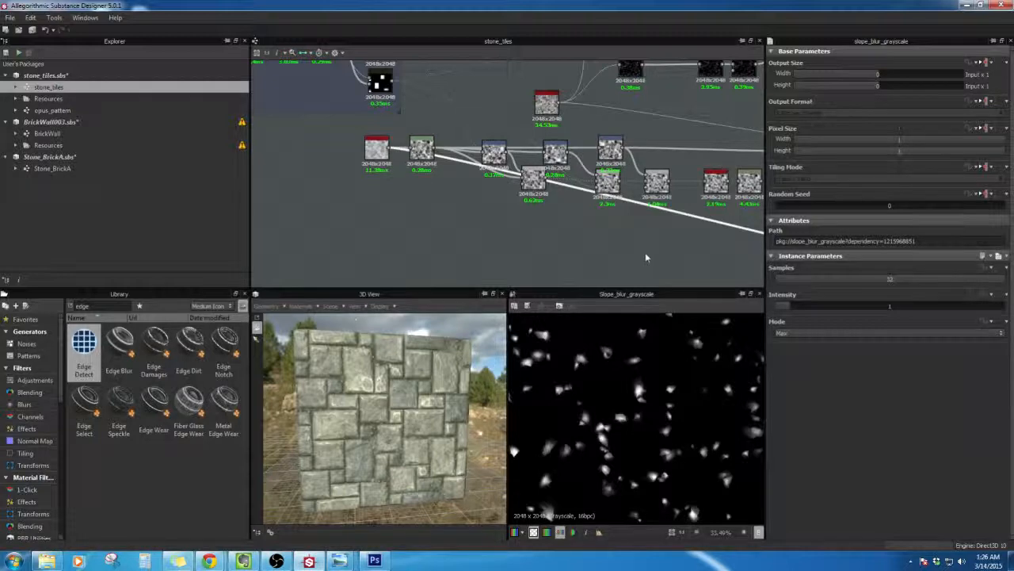
pyautogui.moveTo(646, 244); pyautogui.dragTo(407, 178, button='middle')
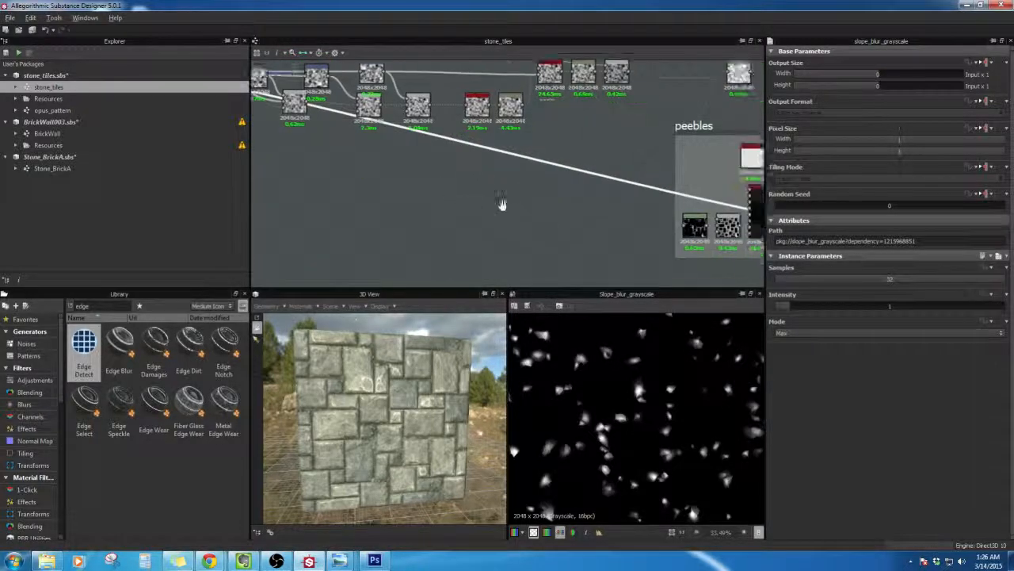
pyautogui.moveTo(612, 214); pyautogui.dragTo(359, 184, button='middle')
pyautogui.scroll(2, 485, 207)
pyautogui.scroll(3, 485, 208)
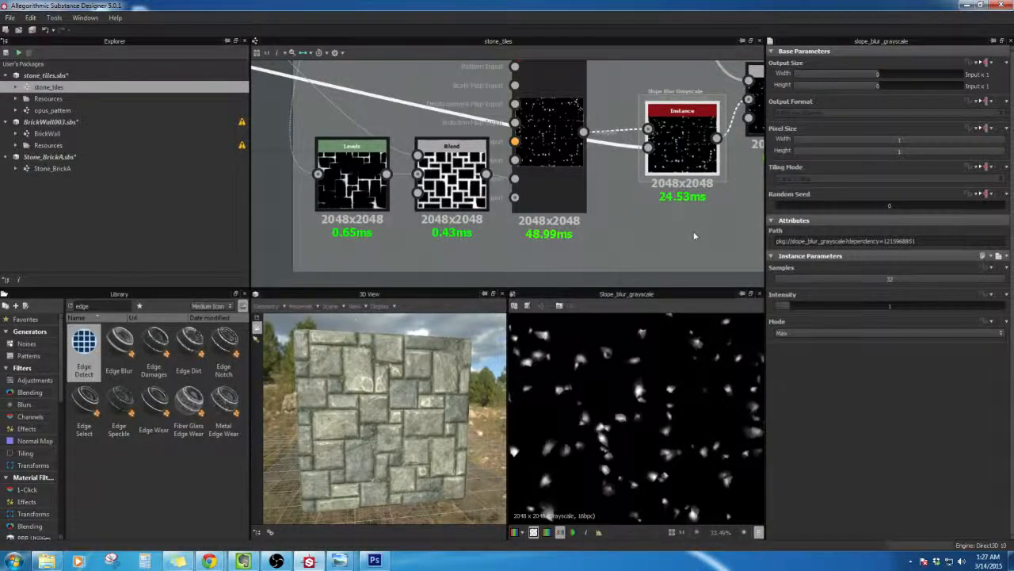
# Step: Examine how the Cells 1, Transformation 2D, Blend and Levels nodes are wired in the peebles frame
pyautogui.moveTo(694, 235); pyautogui.dragTo(596, 280, button='middle')
pyautogui.moveTo(676, 220); pyautogui.dragTo(528, 236, button='middle')
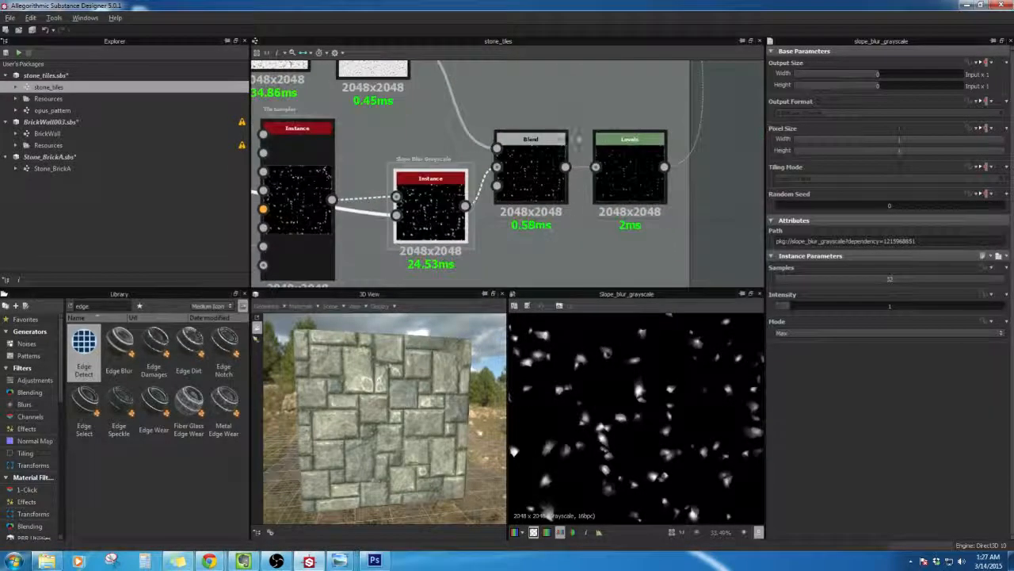
pyautogui.moveTo(579, 140); pyautogui.dragTo(499, 212, button='middle')
pyautogui.moveTo(480, 103); pyautogui.dragTo(475, 152, button='middle')
pyautogui.moveTo(409, 176); pyautogui.dragTo(589, 163, button='middle')
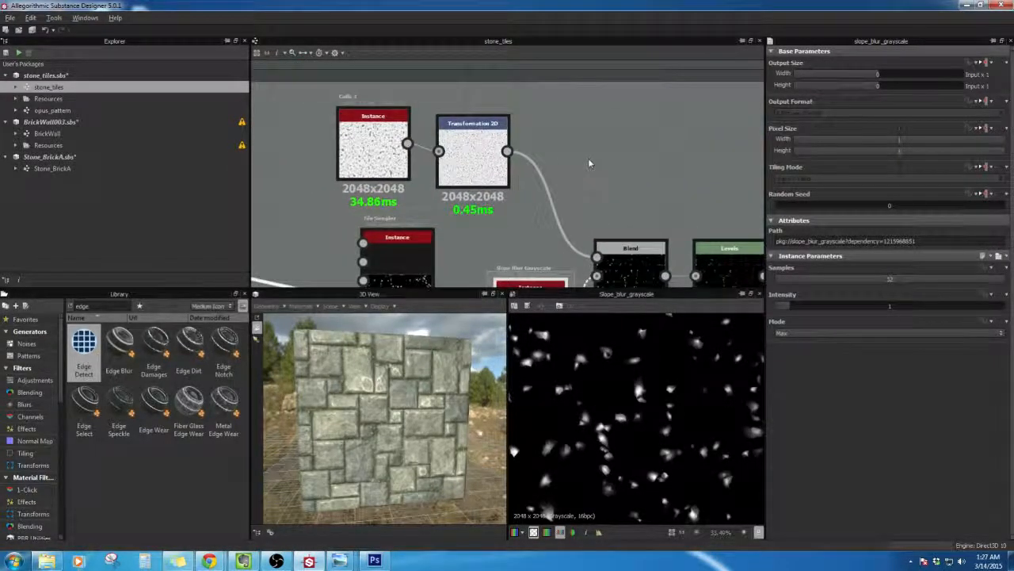
pyautogui.moveTo(504, 195); pyautogui.dragTo(530, 188, button='middle')
# Step: Follow the main Blend chain back from the global scratches node and preview the chips 2 Slope Blur Grayscale node
pyautogui.scroll(-4, 594, 154)
pyautogui.moveTo(593, 154); pyautogui.dragTo(587, 184, button='middle')
pyautogui.moveTo(599, 112); pyautogui.dragTo(519, 235, button='middle')
pyautogui.scroll(2, 518, 236)
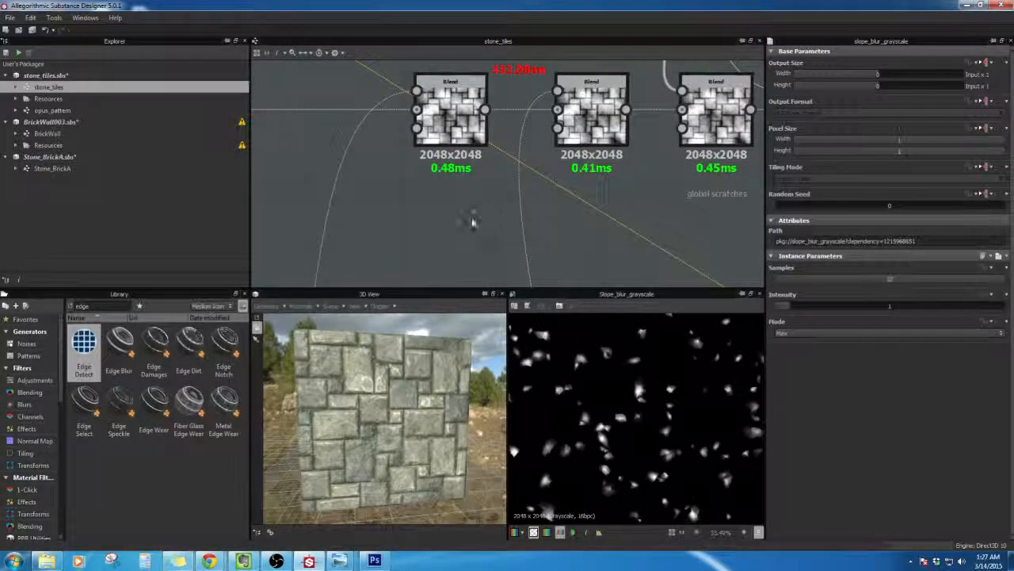
pyautogui.moveTo(389, 192); pyautogui.dragTo(516, 233, button='middle')
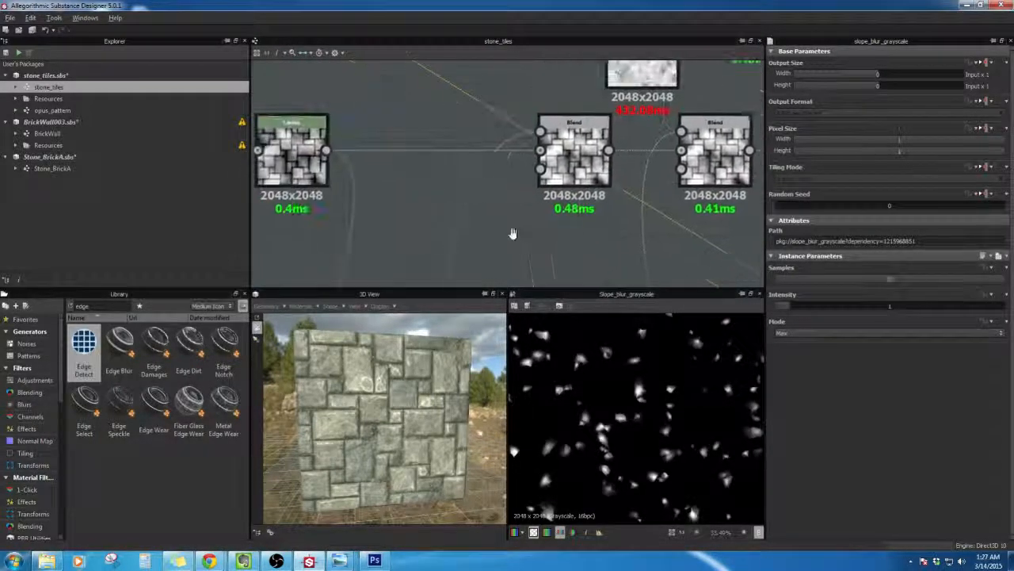
pyautogui.moveTo(410, 214); pyautogui.dragTo(539, 216, button='middle')
pyautogui.moveTo(339, 243); pyautogui.dragTo(530, 234, button='middle')
pyautogui.moveTo(353, 245); pyautogui.dragTo(528, 236, button='middle')
pyautogui.moveTo(302, 233); pyautogui.dragTo(449, 229, button='middle')
pyautogui.doubleClick(607, 146)
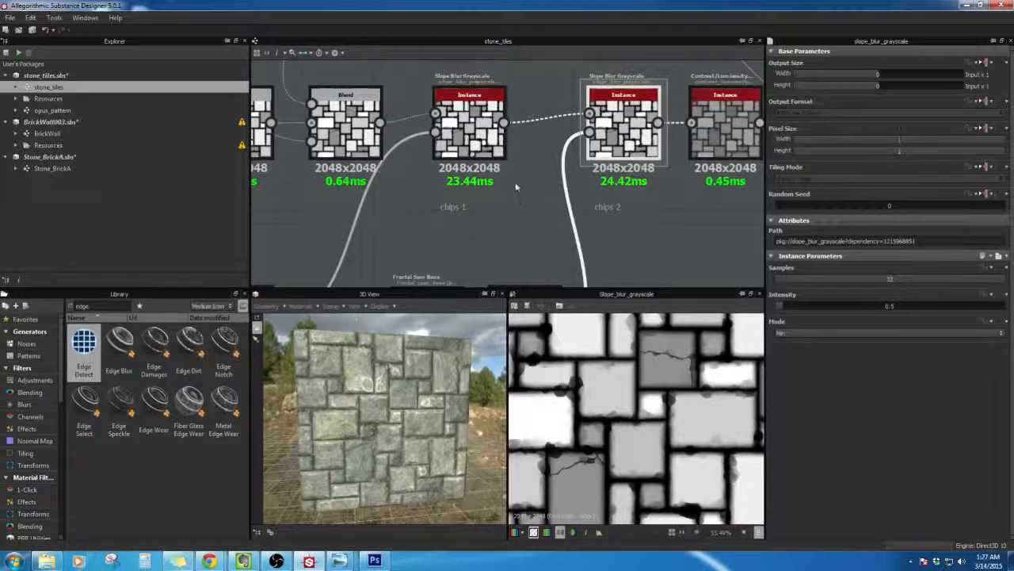
# Step: Compare the previews of the Levels and Fractal Sum Base nodes feeding chips 2 with its blurred result, and check the chain before chips 1
pyautogui.moveTo(514, 167)
pyautogui.mouseDown(button='middle')
pyautogui.moveTo(536, 146)
pyautogui.moveTo(523, 139)
pyautogui.moveTo(512, 151)
pyautogui.moveTo(497, 205)
pyautogui.moveTo(507, 241)
pyautogui.moveTo(525, 170)
pyautogui.mouseUp(button='middle')
pyautogui.doubleClick(524, 231)
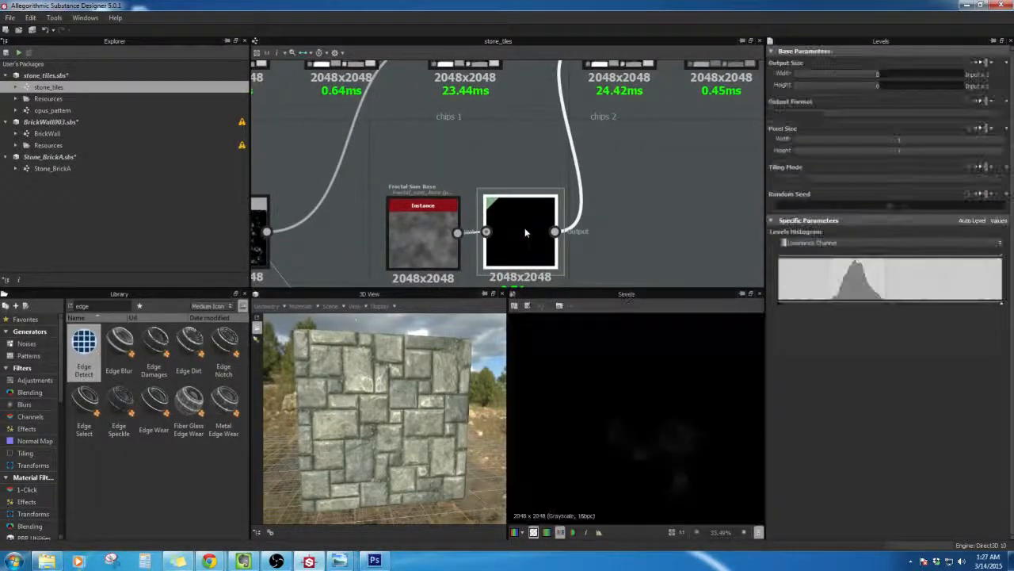
pyautogui.doubleClick(420, 234)
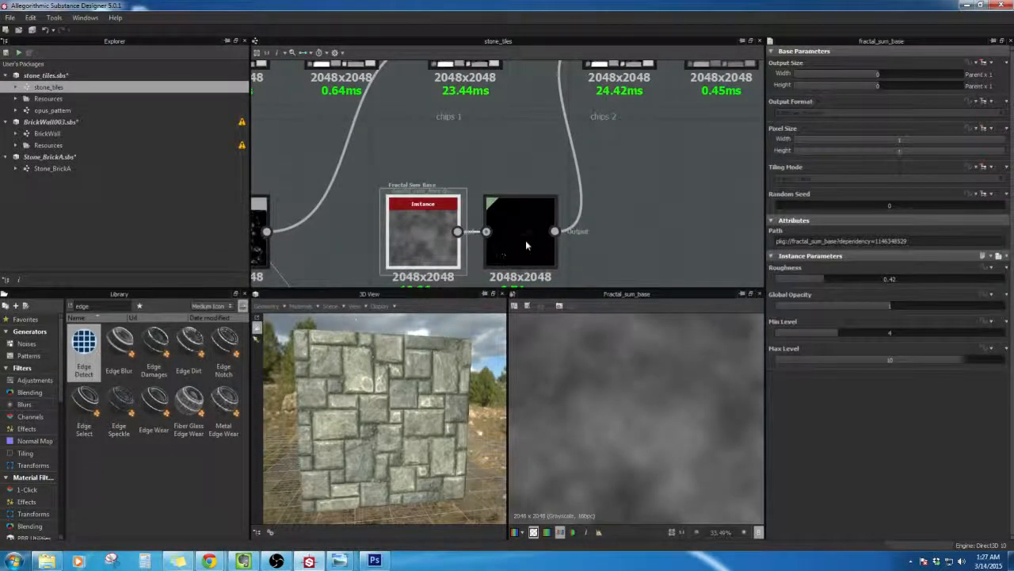
pyautogui.click(527, 234)
pyautogui.scroll(3, 528, 231)
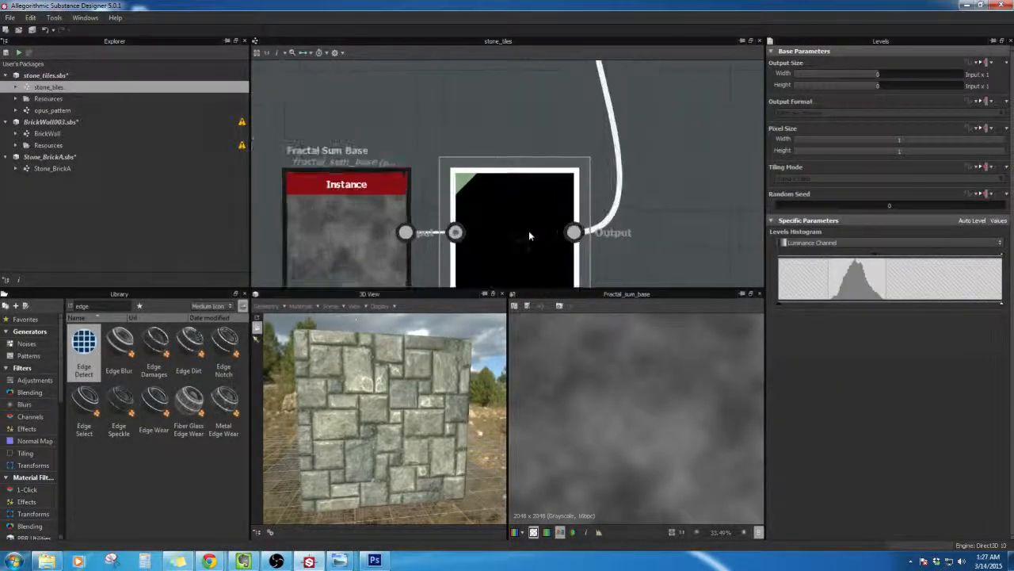
pyautogui.scroll(-3, 529, 235)
pyautogui.doubleClick(520, 231)
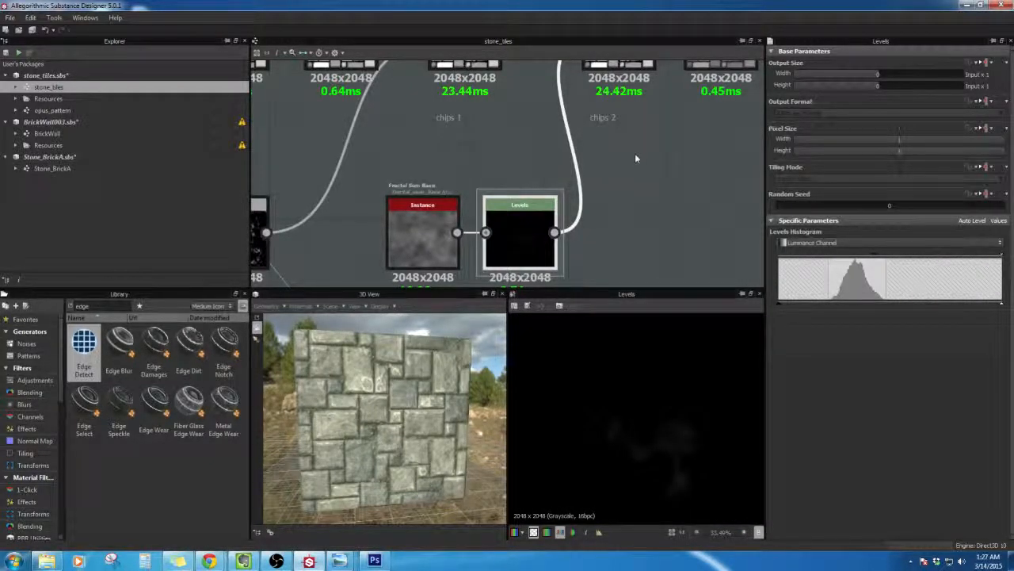
pyautogui.moveTo(634, 184); pyautogui.dragTo(573, 284, button='middle')
pyautogui.doubleClick(565, 193)
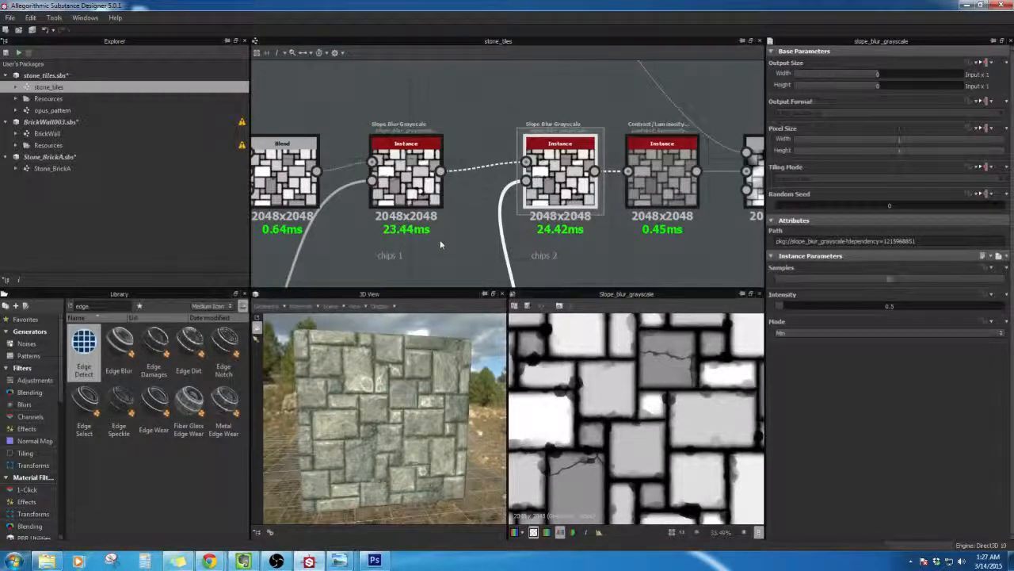
pyautogui.moveTo(440, 244); pyautogui.dragTo(550, 233, button='middle')
pyautogui.moveTo(436, 276); pyautogui.dragTo(508, 237, button='middle')
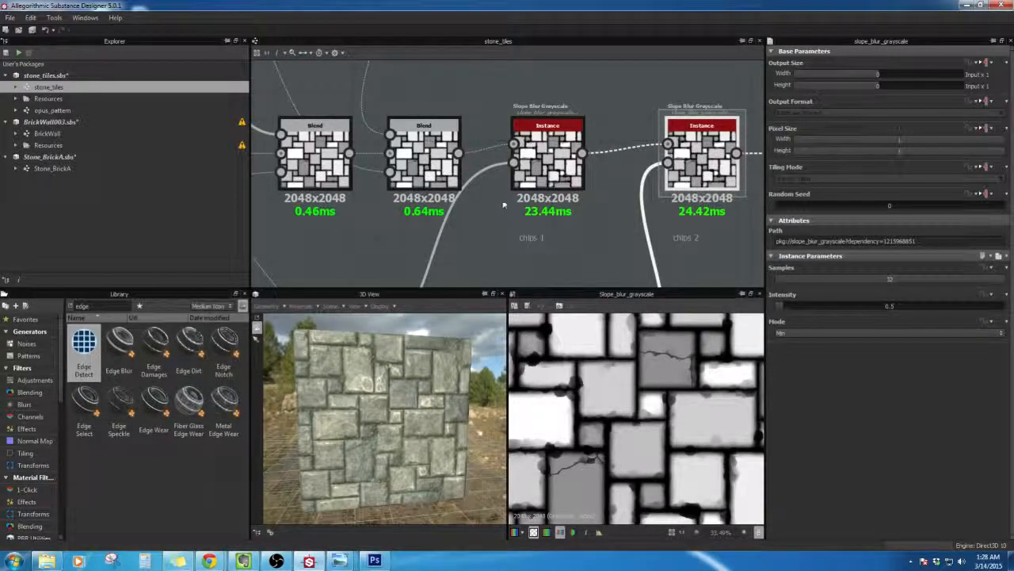
pyautogui.moveTo(485, 265); pyautogui.dragTo(513, 228, button='middle')
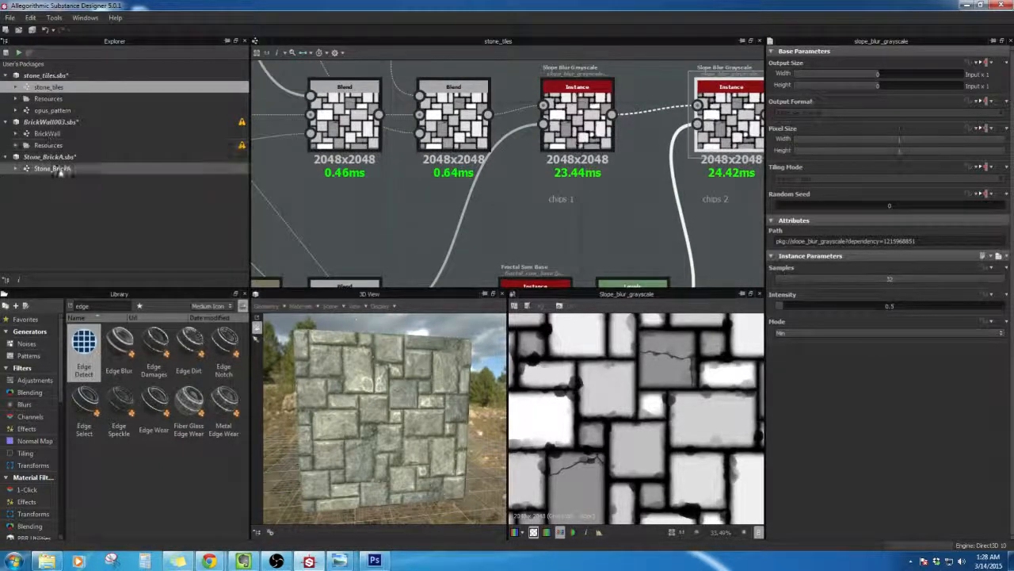
# Step: Open the Stone_BrickA graph, delete the Edge Detect node from the RandomDetails frame and preview the Distance node
pyautogui.doubleClick(112, 168)
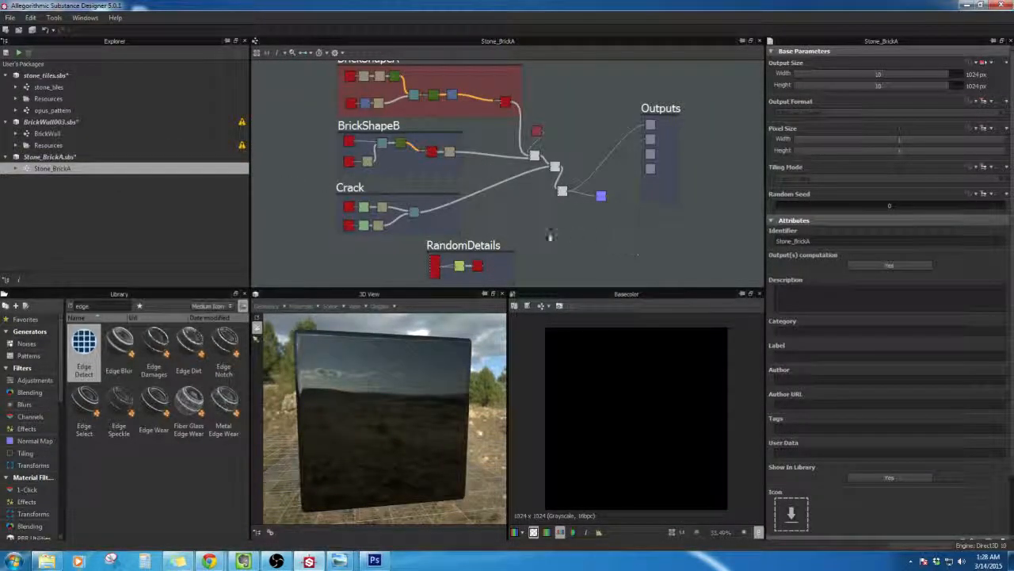
pyautogui.moveTo(547, 274)
pyautogui.mouseDown(button='middle')
pyautogui.moveTo(543, 198)
pyautogui.moveTo(543, 260)
pyautogui.mouseUp(button='middle')
pyautogui.scroll(4, 540, 251)
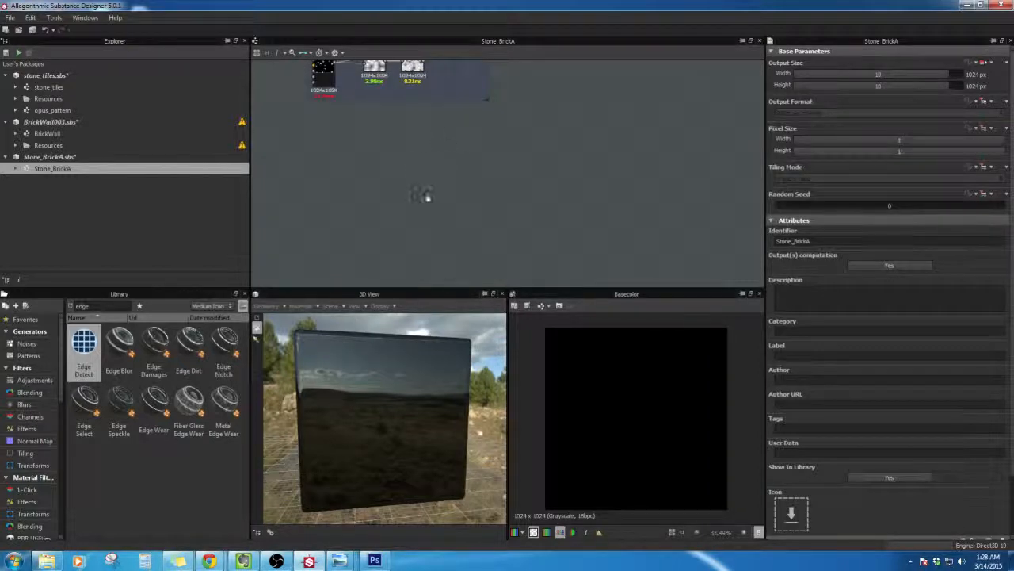
pyautogui.moveTo(426, 78); pyautogui.dragTo(498, 244, button='middle')
pyautogui.scroll(1, 475, 238)
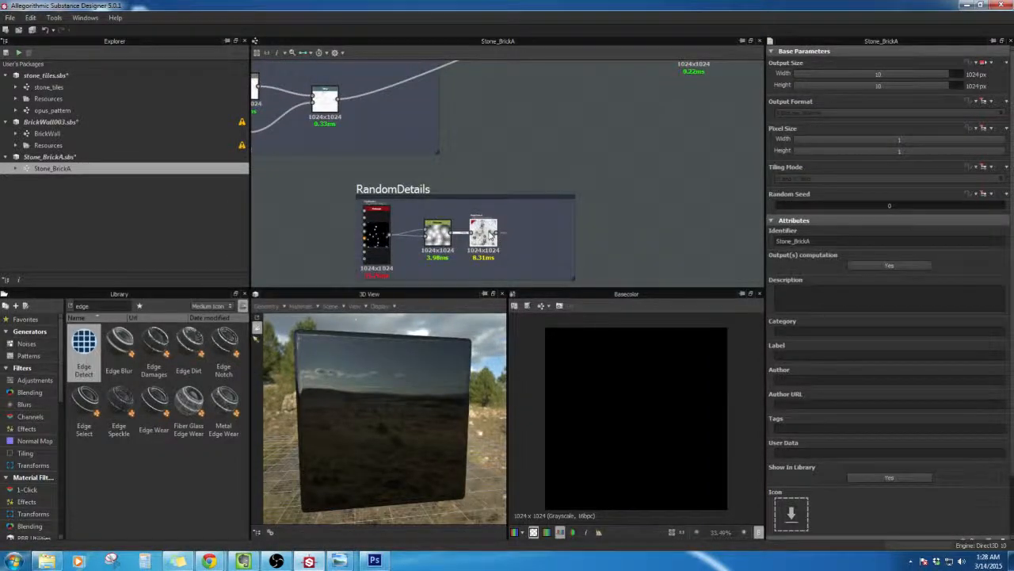
pyautogui.doubleClick(489, 235)
pyautogui.press('Delete')
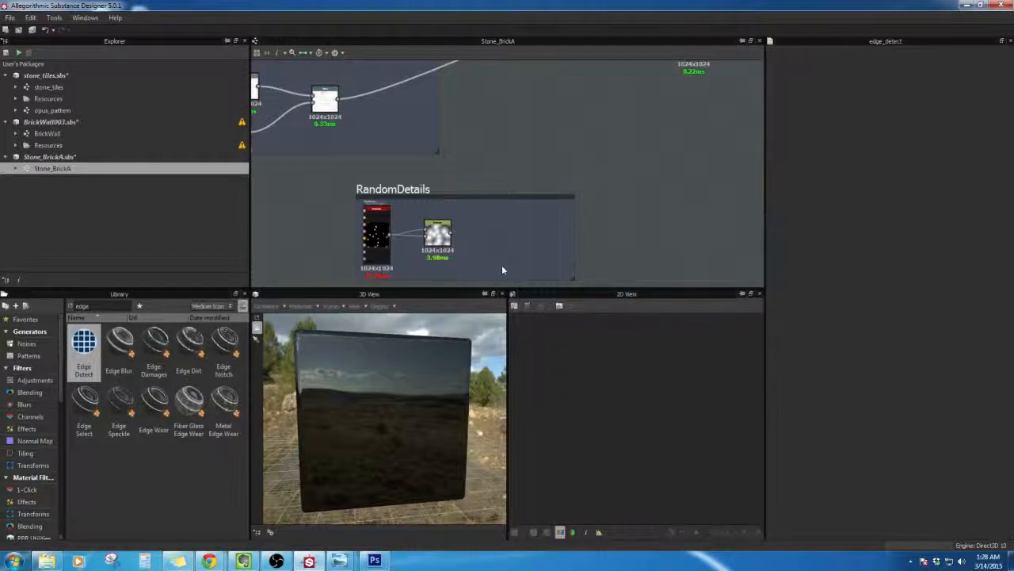
pyautogui.doubleClick(436, 234)
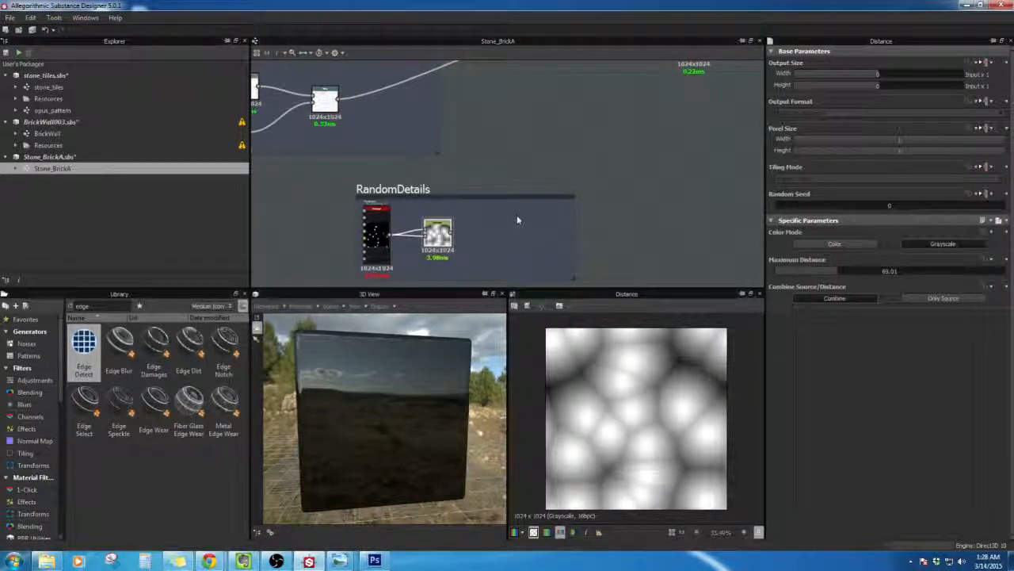
# Step: Find the Slope Blur Grayscale filter in the library and add it after the Distance node in the RandomDetails frame
pyautogui.moveTo(506, 232)
pyautogui.mouseDown(button='middle')
pyautogui.moveTo(511, 190)
pyautogui.moveTo(512, 243)
pyautogui.mouseUp(button='middle')
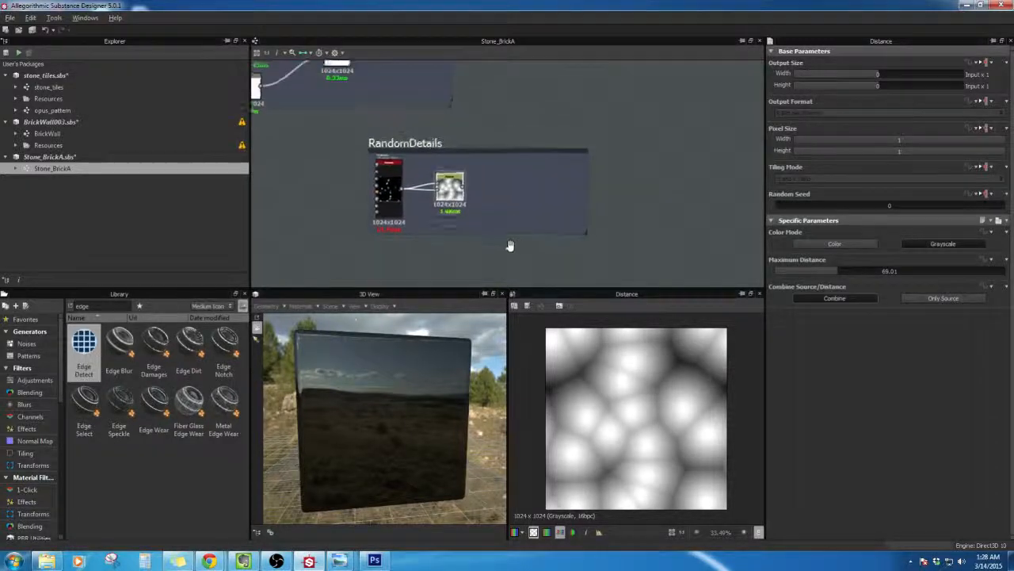
pyautogui.scroll(3, 512, 242)
pyautogui.rightClick(487, 183)
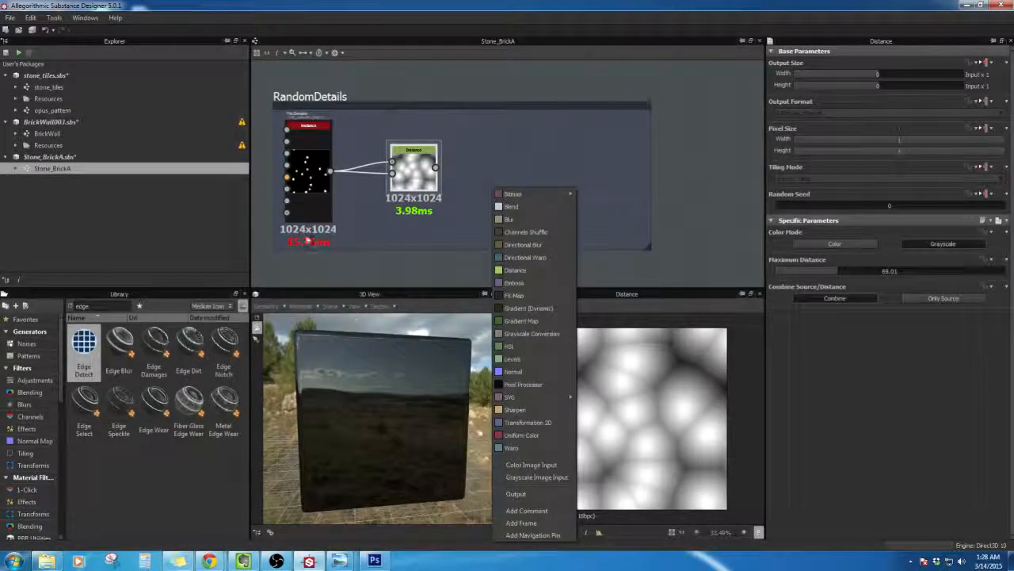
pyautogui.press('Escape')
pyautogui.moveTo(103, 308); pyautogui.dragTo(57, 309)
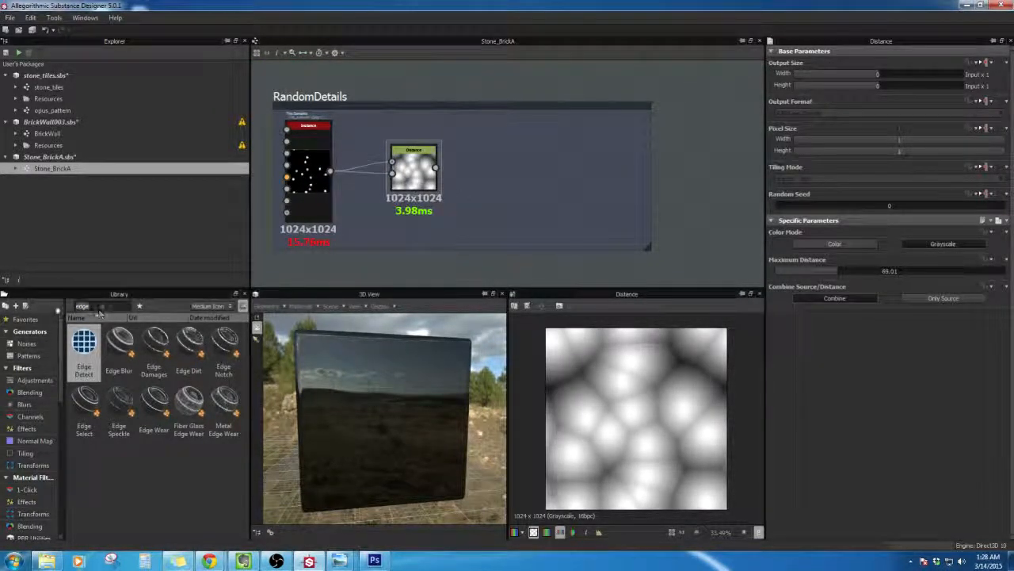
pyautogui.write('slop')
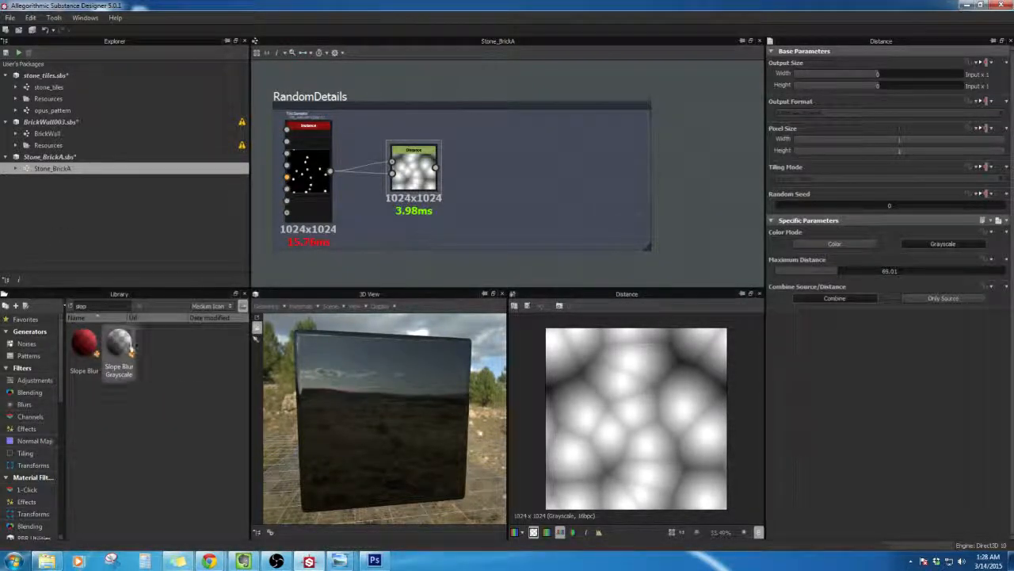
pyautogui.moveTo(119, 349); pyautogui.dragTo(509, 175)
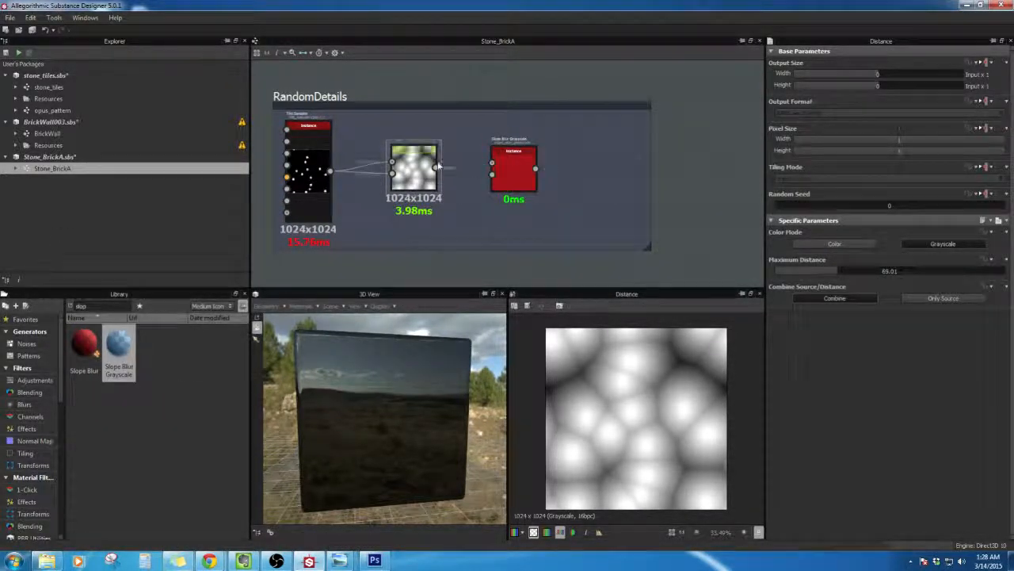
# Step: Try feeding the Distance node into the Slope Blur Grayscale node's first input, preview it and delete the link
pyautogui.moveTo(436, 168); pyautogui.dragTo(492, 165)
pyautogui.doubleClick(514, 170)
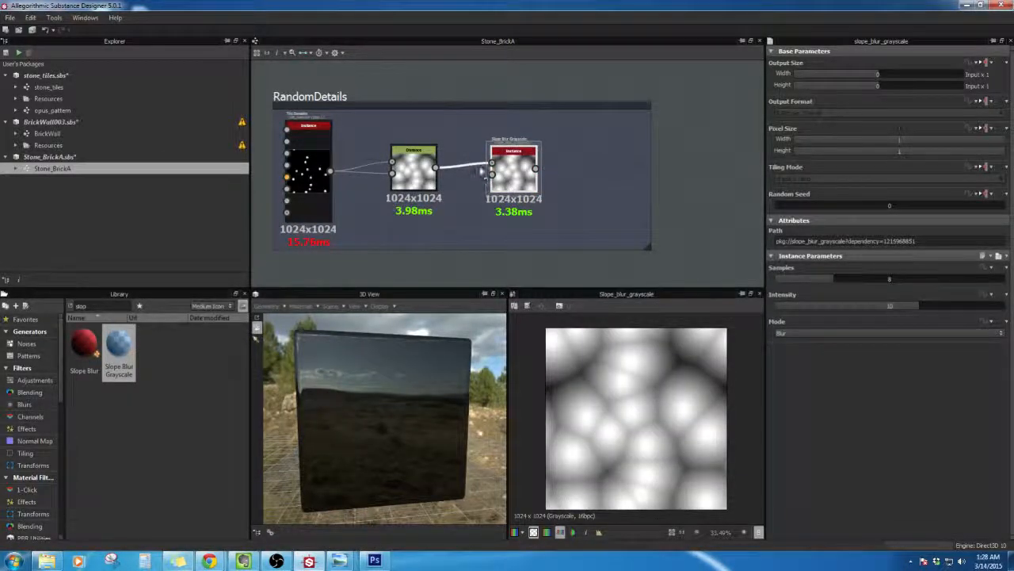
pyautogui.press('Delete')
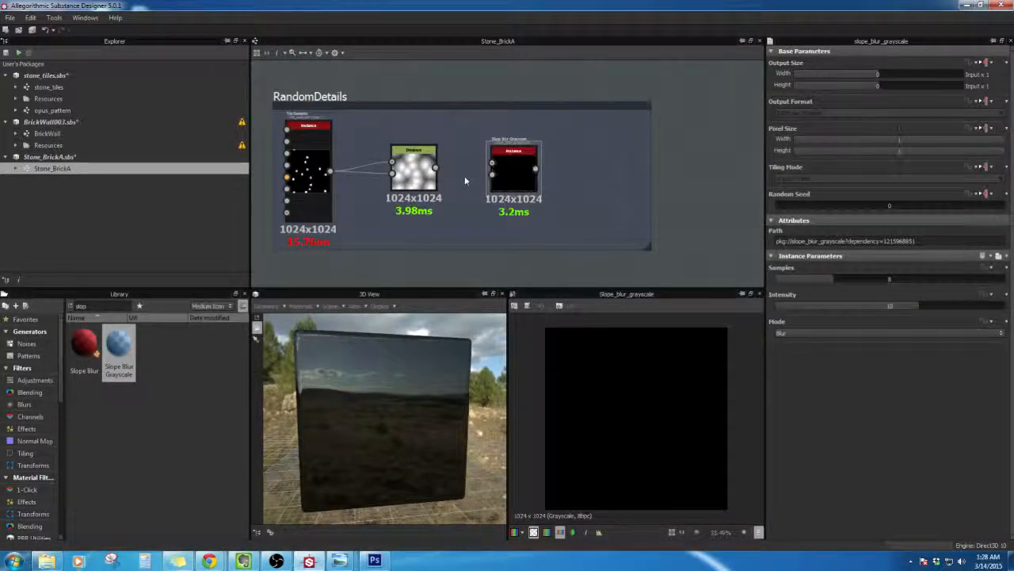
# Step: Move the Slope Blur Grayscale node out of the RandomDetails frame to beside the main chain's final Blend nodes
pyautogui.scroll(2, 539, 201)
pyautogui.scroll(-7, 574, 180)
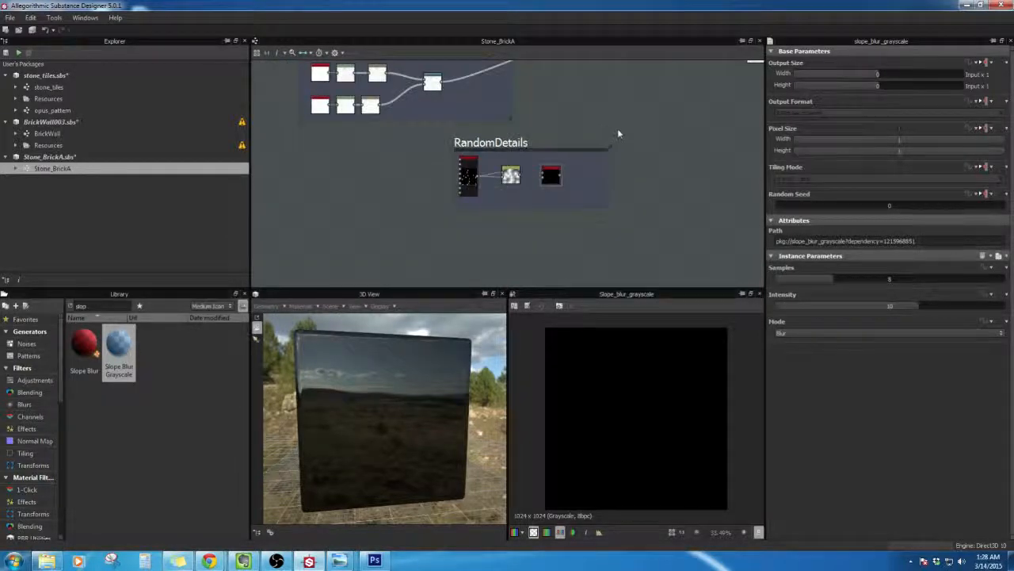
pyautogui.moveTo(622, 115); pyautogui.dragTo(565, 128, button='middle')
pyautogui.moveTo(491, 248); pyautogui.dragTo(572, 100)
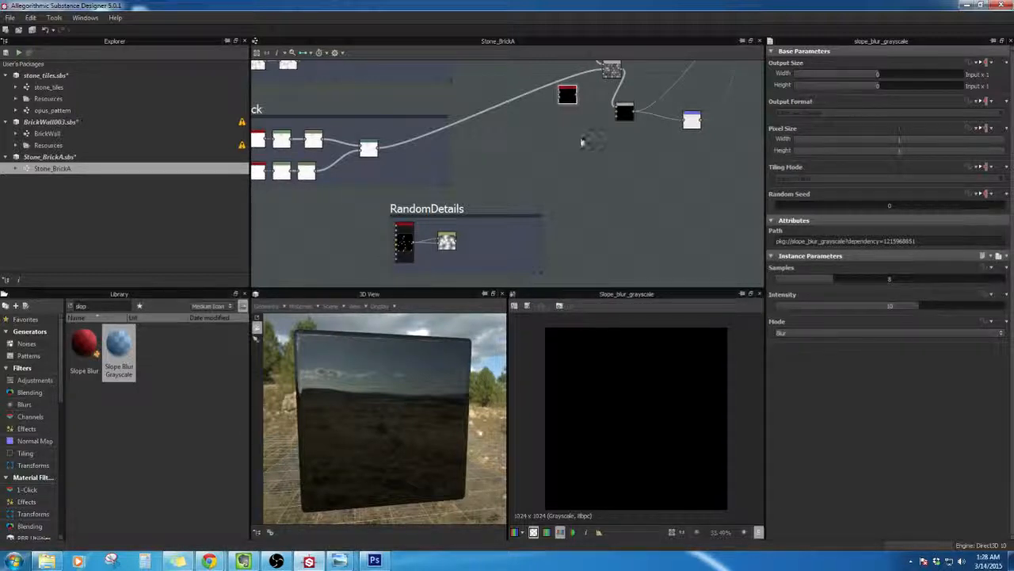
pyautogui.moveTo(582, 141); pyautogui.dragTo(575, 183, button='middle')
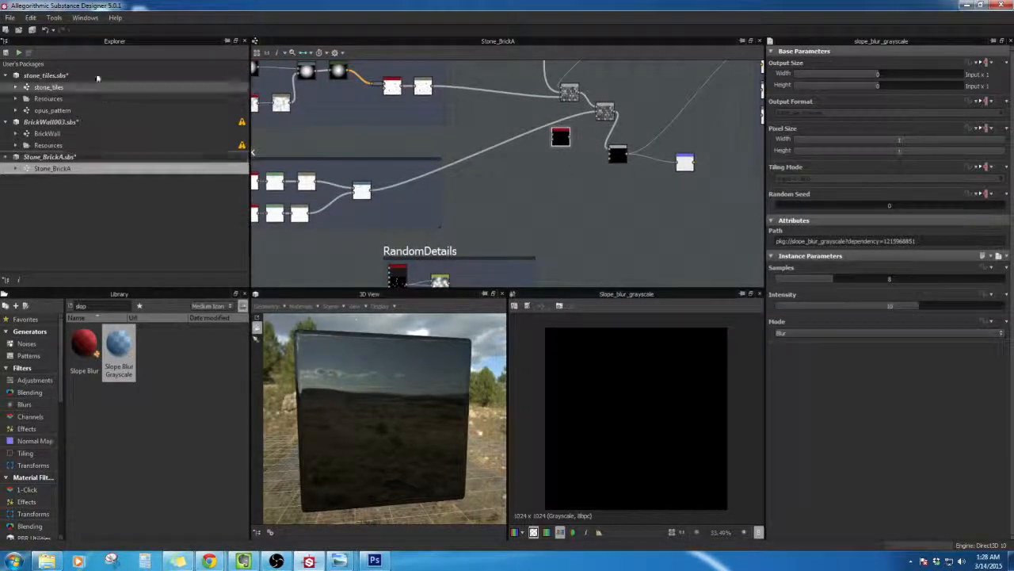
# Step: Open the stone_tiles graph and compare the chips 1 Slope Blur Grayscale result with the preceding Blend, checking its noise input chain and settings
pyautogui.doubleClick(81, 87)
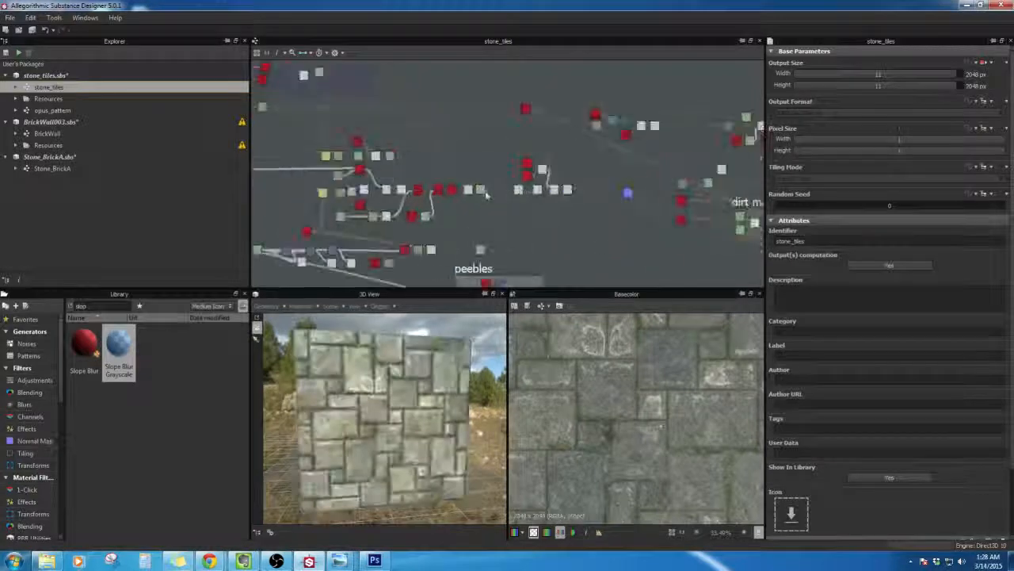
pyautogui.scroll(5, 486, 195)
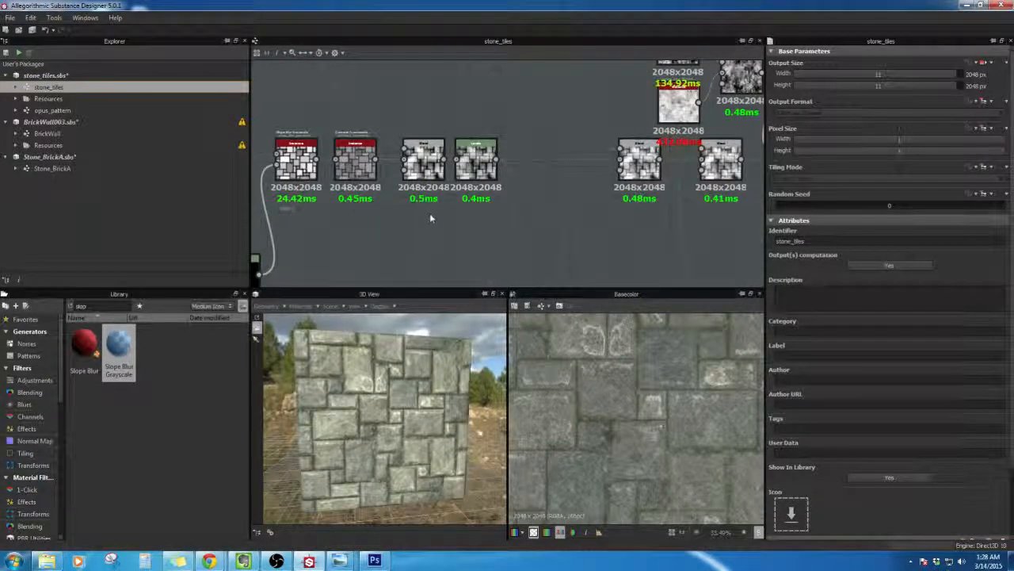
pyautogui.moveTo(494, 204); pyautogui.dragTo(588, 213, button='middle')
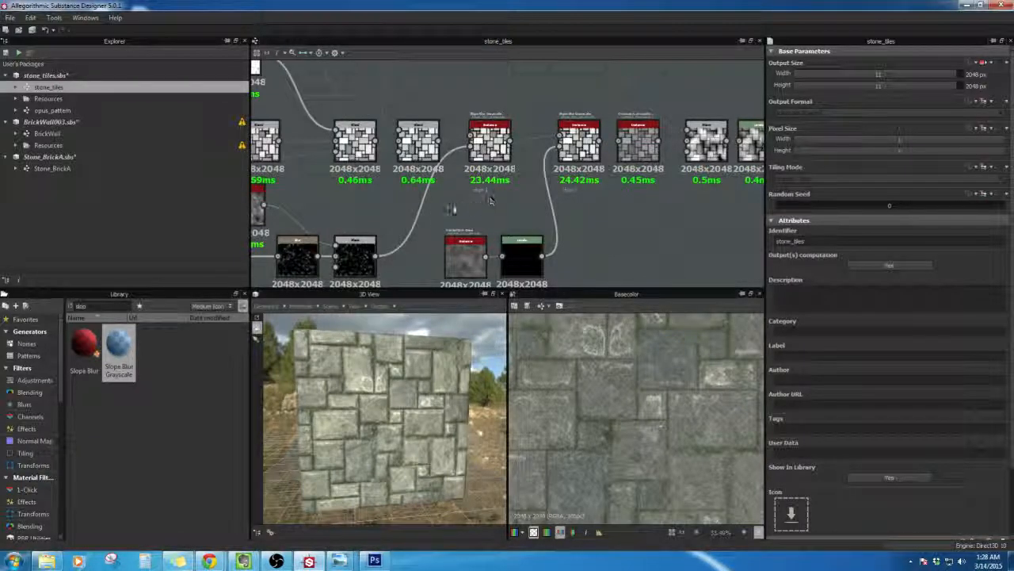
pyautogui.moveTo(450, 209); pyautogui.dragTo(698, 153, button='middle')
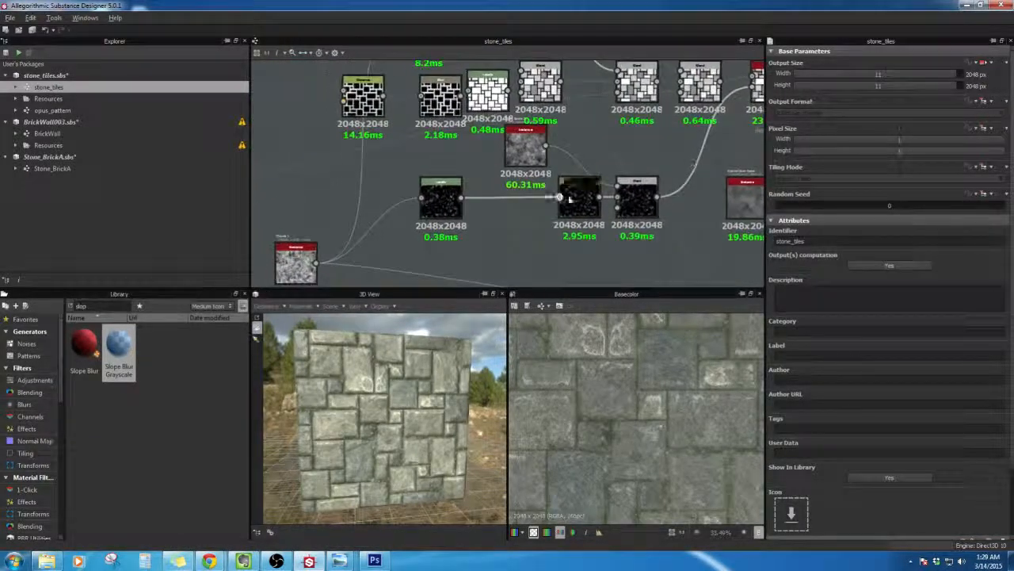
pyautogui.moveTo(486, 238); pyautogui.dragTo(565, 173, button='middle')
pyautogui.moveTo(717, 155); pyautogui.dragTo(412, 246, button='middle')
pyautogui.doubleClick(545, 118)
pyautogui.doubleClick(474, 115)
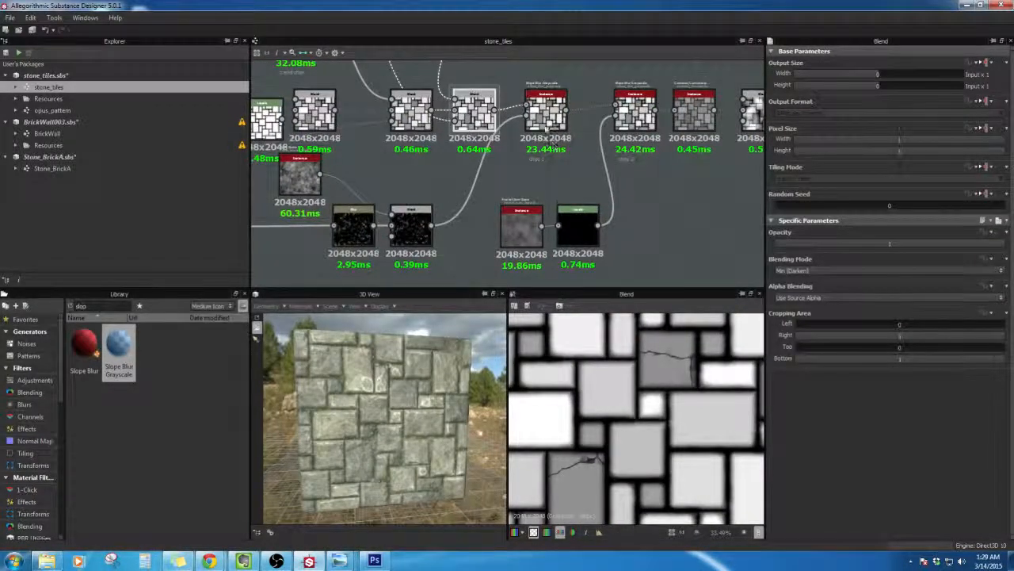
pyautogui.doubleClick(545, 117)
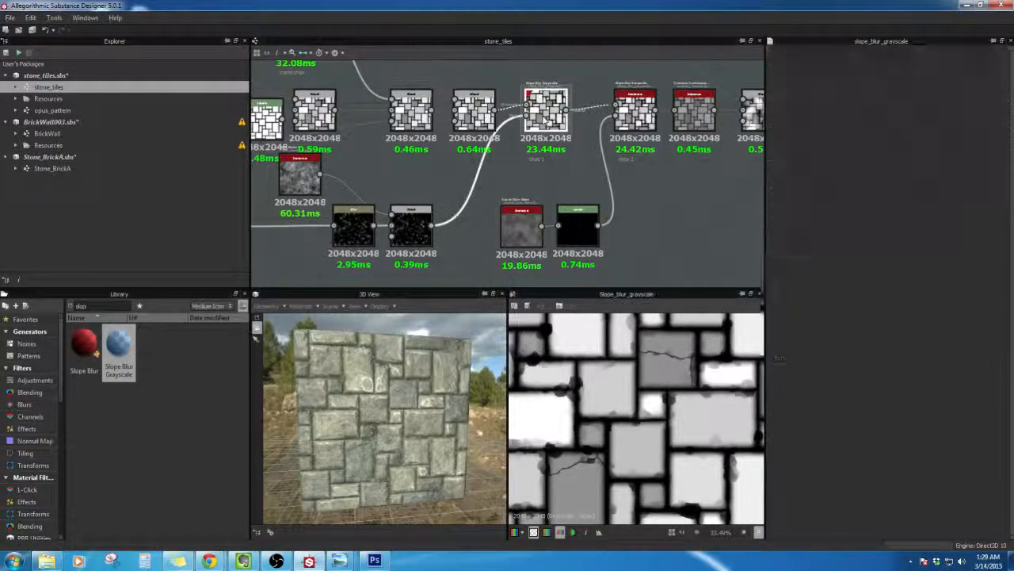
pyautogui.moveTo(546, 119)
pyautogui.mouseDown()
pyautogui.moveTo(555, 133)
pyautogui.moveTo(553, 125)
pyautogui.mouseUp()
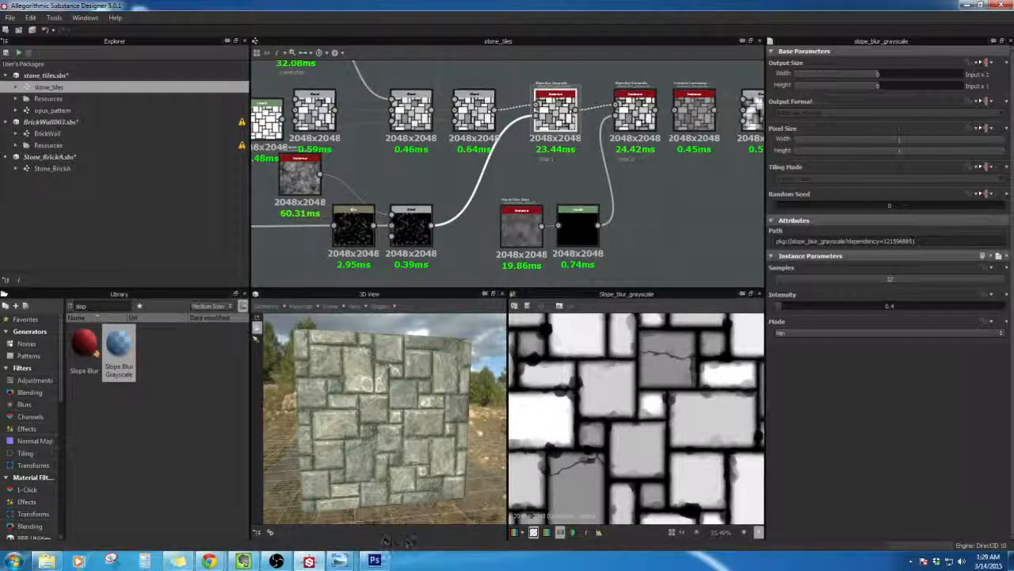
pyautogui.click(310, 560)
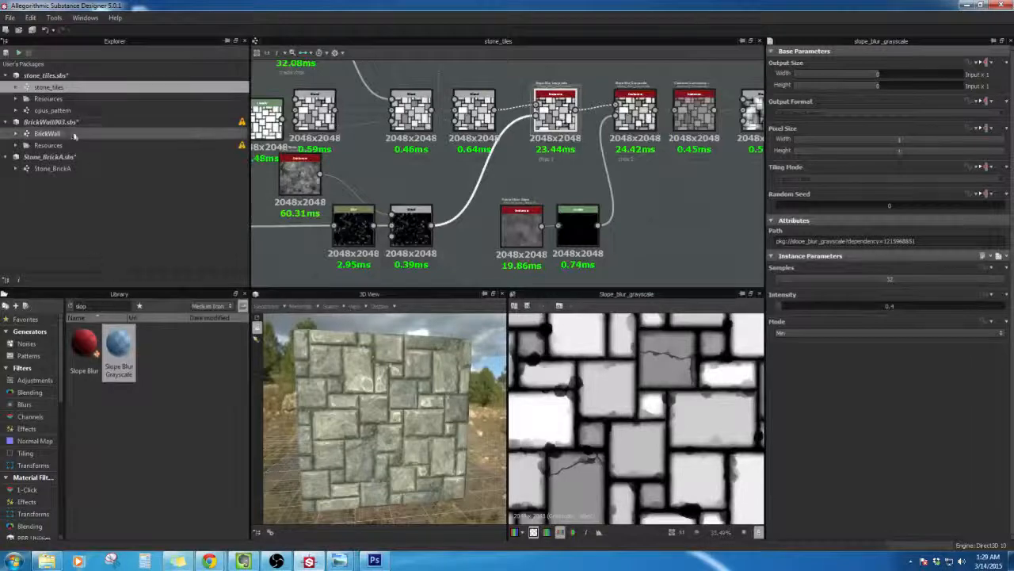
# Step: Reopen the Stone_BrickA graph, place the Slope Blur Grayscale node after the Blend that adds the cracks, and delete the black Blend feeding Normal
pyautogui.doubleClick(67, 168)
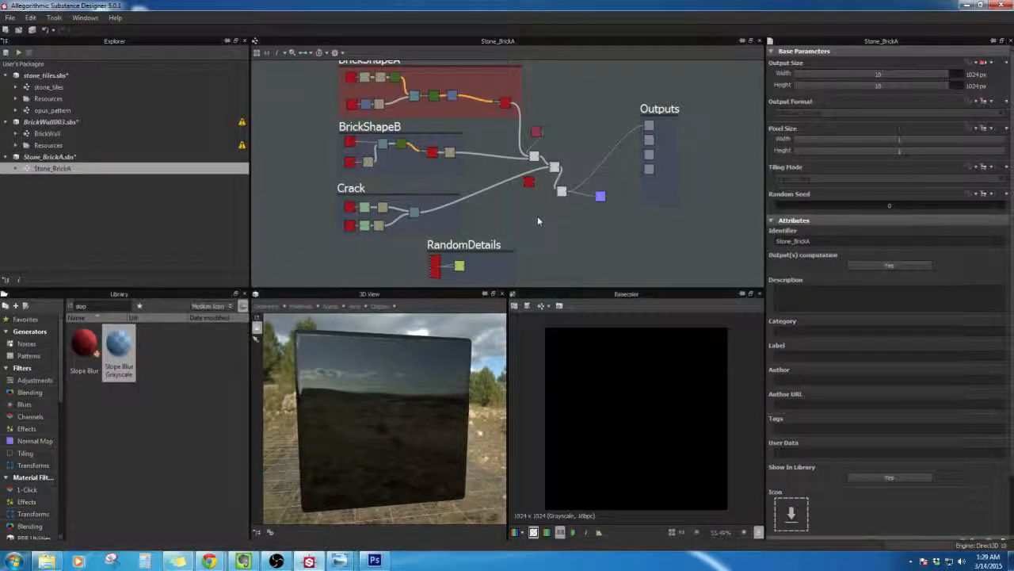
pyautogui.moveTo(537, 219); pyautogui.dragTo(532, 197, button='middle')
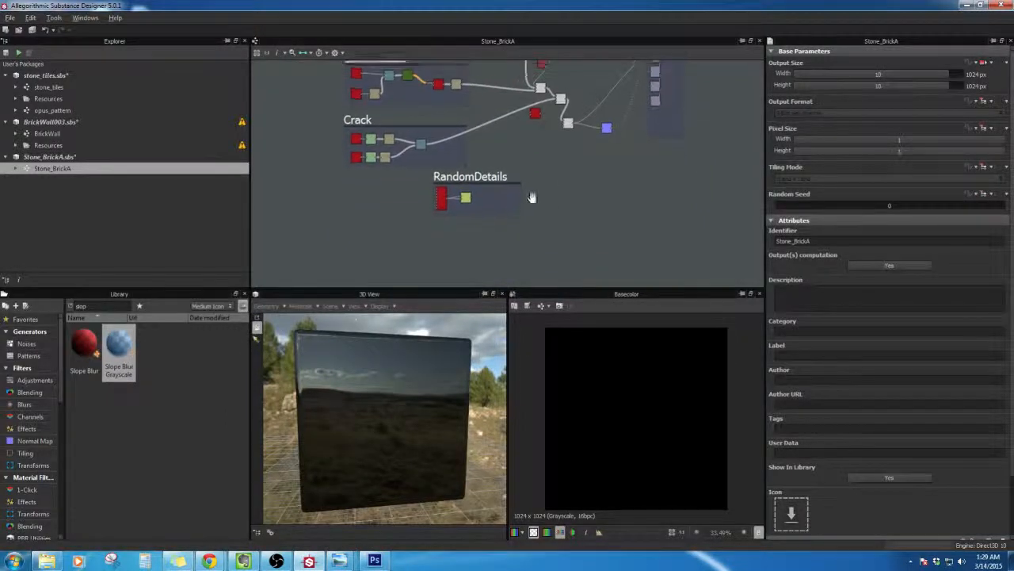
pyautogui.scroll(3, 531, 197)
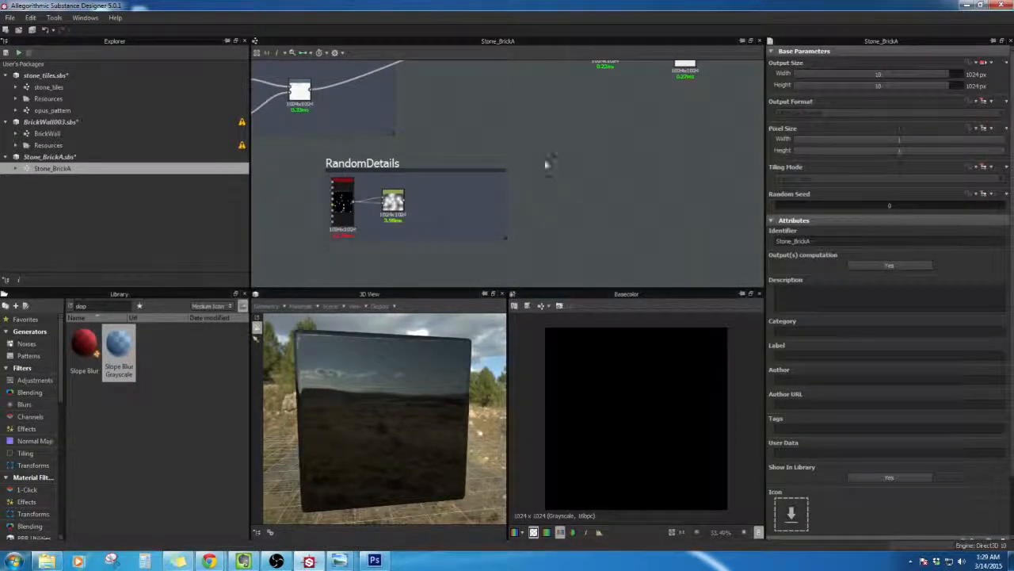
pyautogui.moveTo(531, 141); pyautogui.dragTo(515, 160, button='middle')
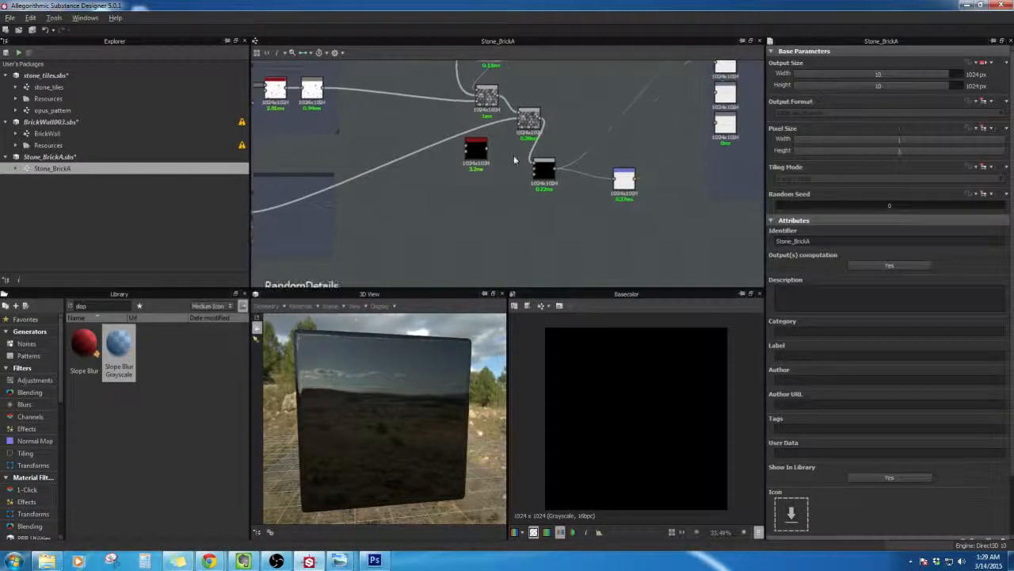
pyautogui.moveTo(544, 167); pyautogui.dragTo(583, 140)
pyautogui.scroll(3, 583, 183)
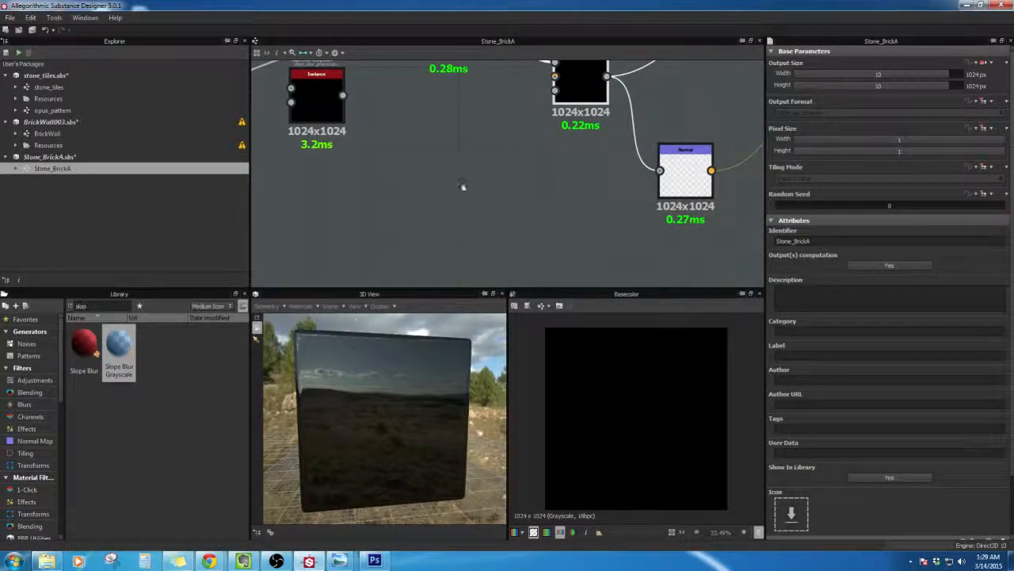
pyautogui.moveTo(412, 63); pyautogui.dragTo(457, 190, button='middle')
pyautogui.moveTo(372, 231); pyautogui.dragTo(580, 184)
pyautogui.click(622, 207)
pyautogui.press('Delete')
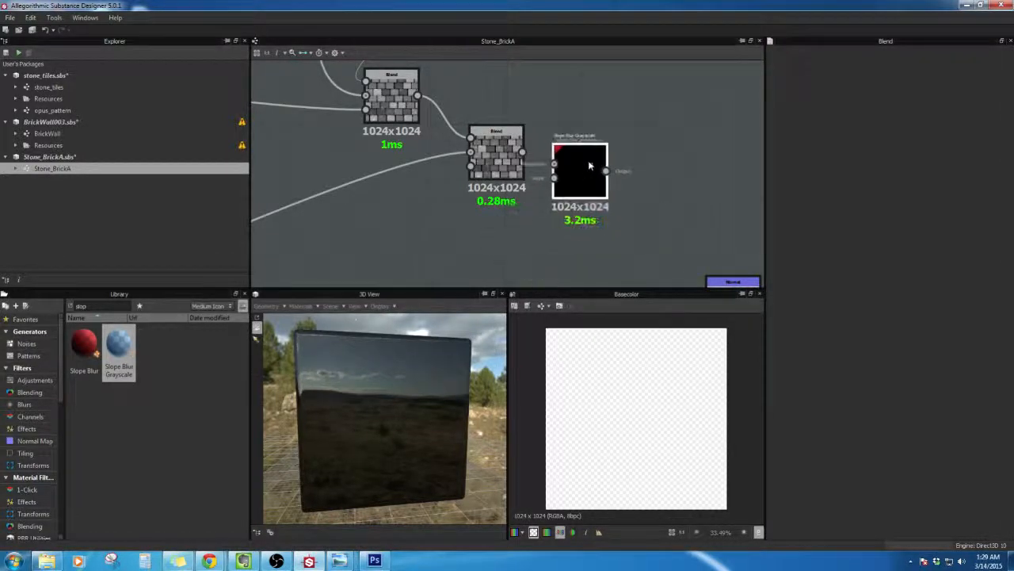
# Step: Connect the crack Blend's output to the Slope Blur Grayscale node's first input and preview the result
pyautogui.moveTo(522, 151); pyautogui.dragTo(599, 191)
pyautogui.click(617, 182)
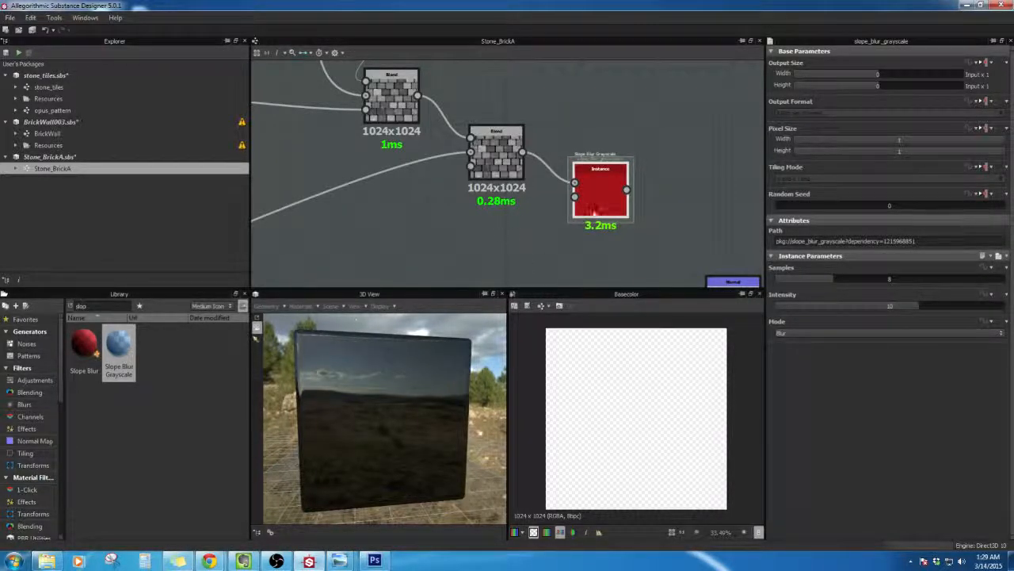
pyautogui.moveTo(587, 223); pyautogui.dragTo(584, 173, button='middle')
pyautogui.doubleClick(596, 144)
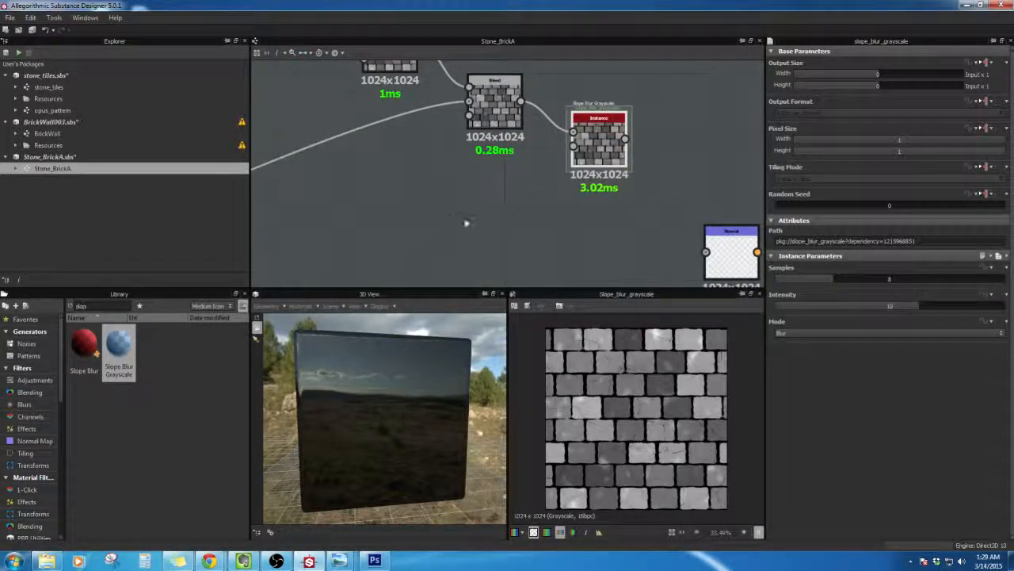
# Step: Move the Tile Sampler node slightly closer to the Distance node in the RandomDetails frame
pyautogui.moveTo(466, 233)
pyautogui.mouseDown(button='middle')
pyautogui.moveTo(613, 192)
pyautogui.moveTo(546, 172)
pyautogui.moveTo(615, 124)
pyautogui.moveTo(581, 129)
pyautogui.mouseUp(button='middle')
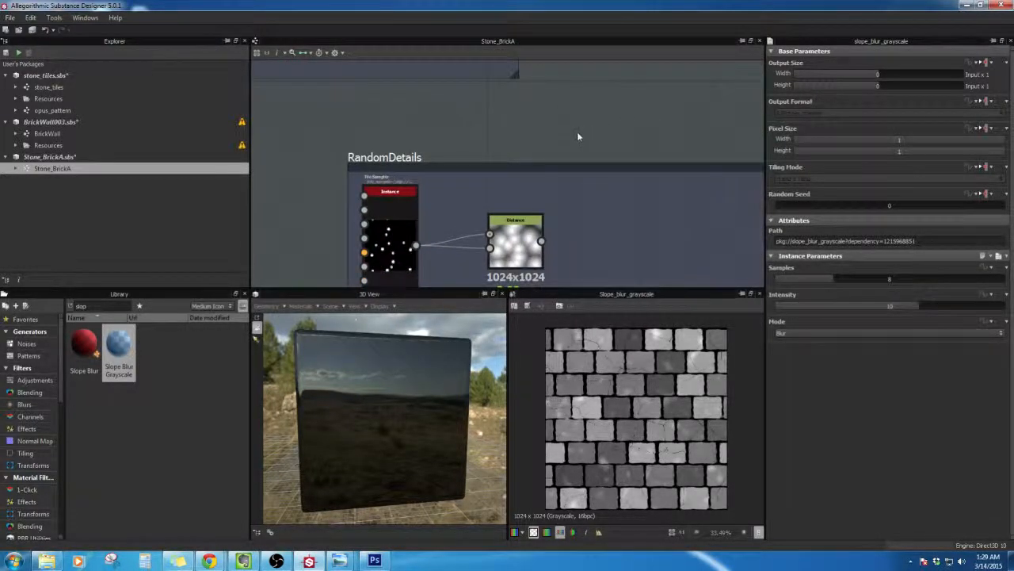
pyautogui.scroll(-2, 577, 136)
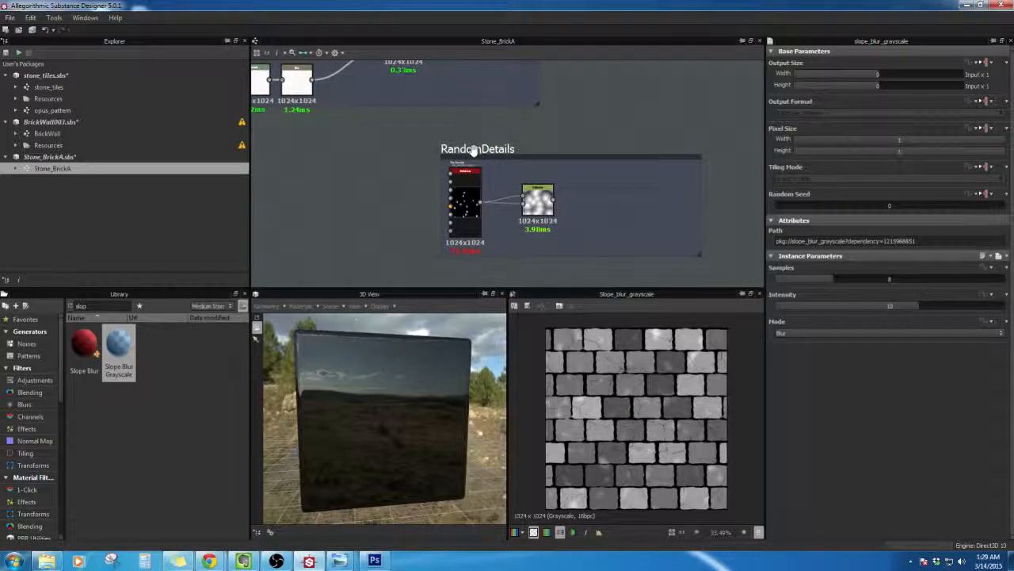
pyautogui.moveTo(472, 197); pyautogui.dragTo(486, 198)
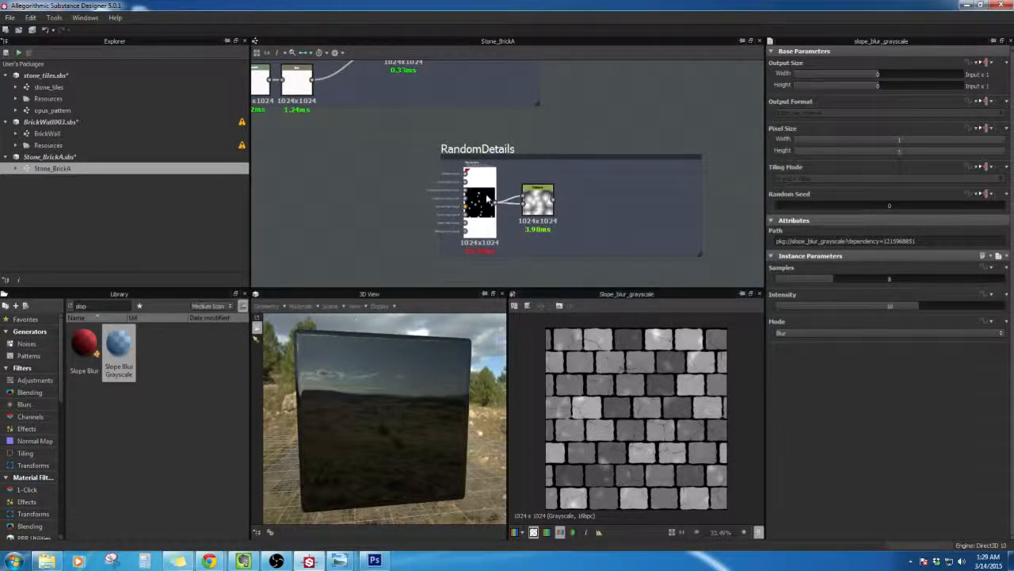
# Step: Add a frame titled Slope in the empty area above RandomDetails and enlarge it to hold several nodes
pyautogui.scroll(-2, 602, 111)
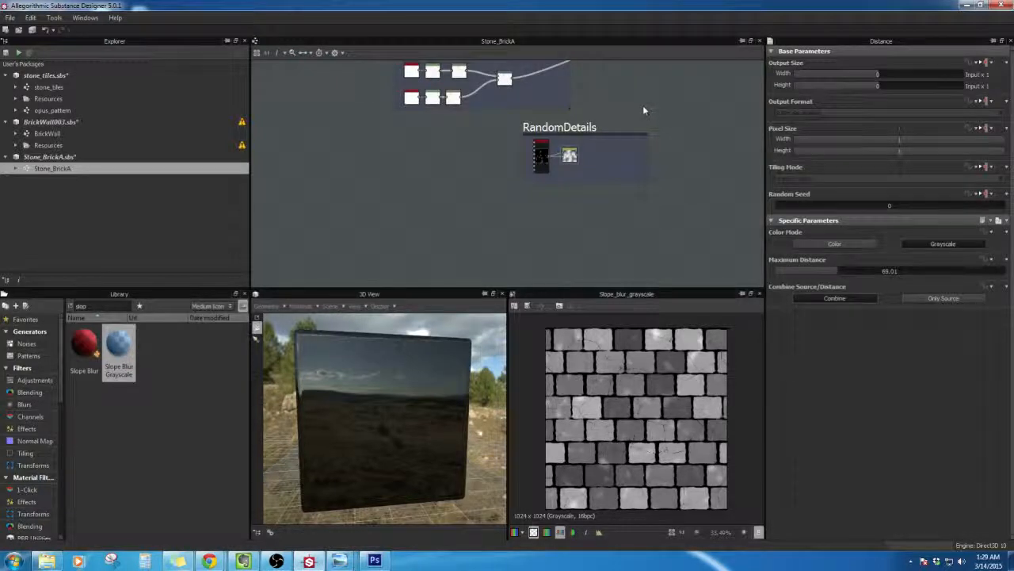
pyautogui.moveTo(643, 105); pyautogui.dragTo(498, 178, button='middle')
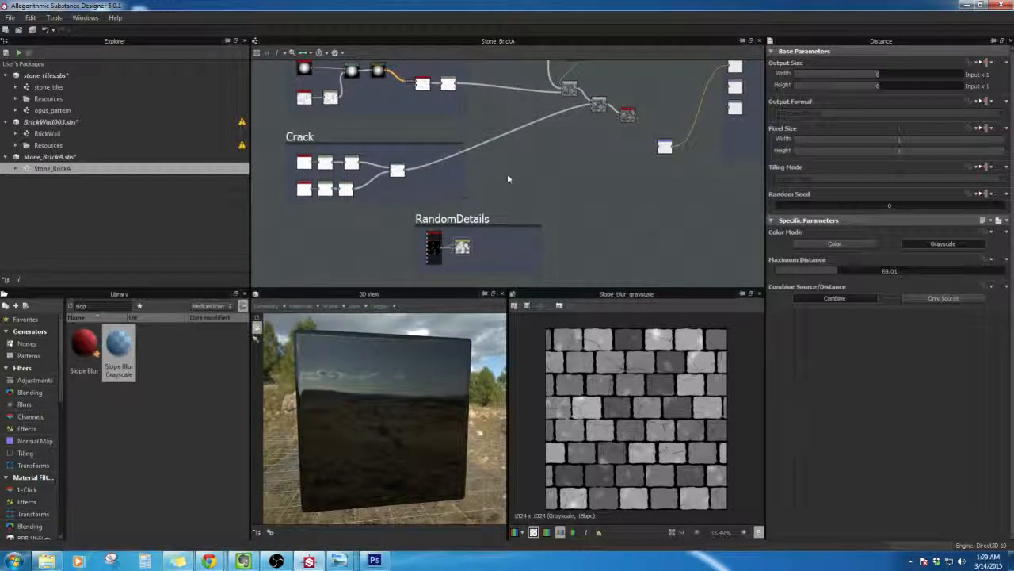
pyautogui.rightClick(508, 174)
pyautogui.click(555, 498)
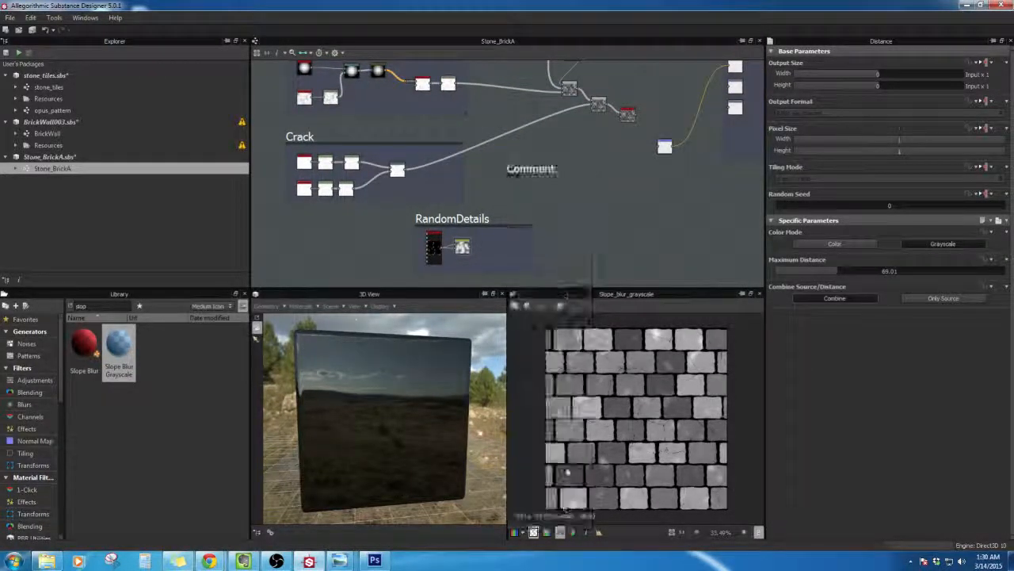
pyautogui.scroll(1, 570, 229)
pyautogui.click(520, 145)
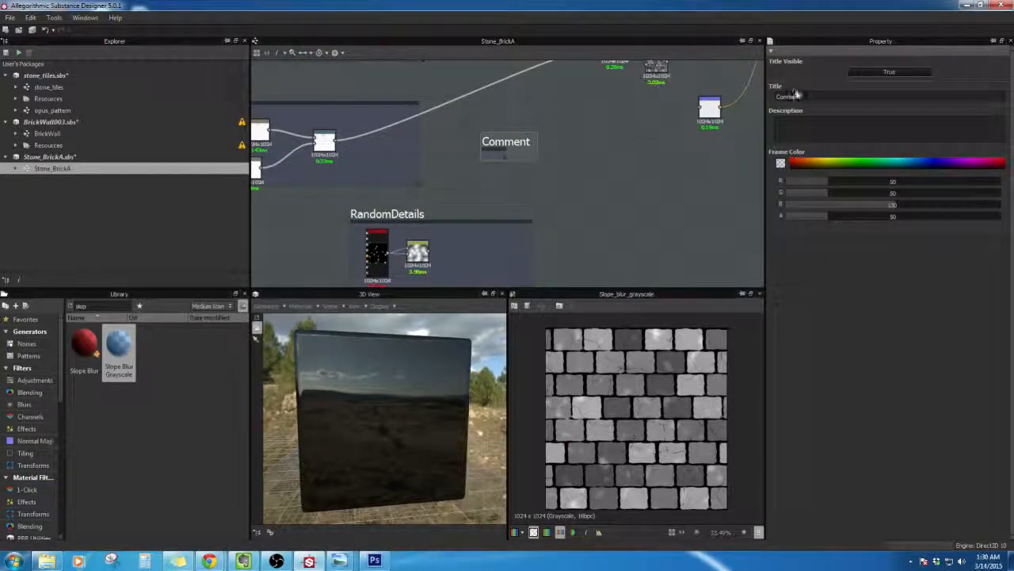
pyautogui.moveTo(803, 96); pyautogui.dragTo(716, 96)
pyautogui.write('Slope')
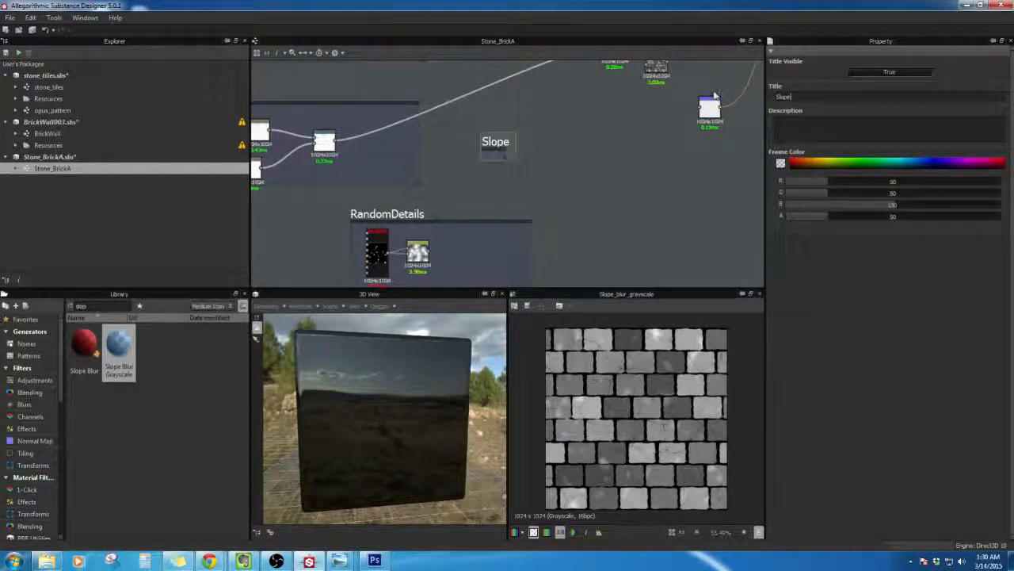
pyautogui.moveTo(503, 156); pyautogui.dragTo(651, 206)
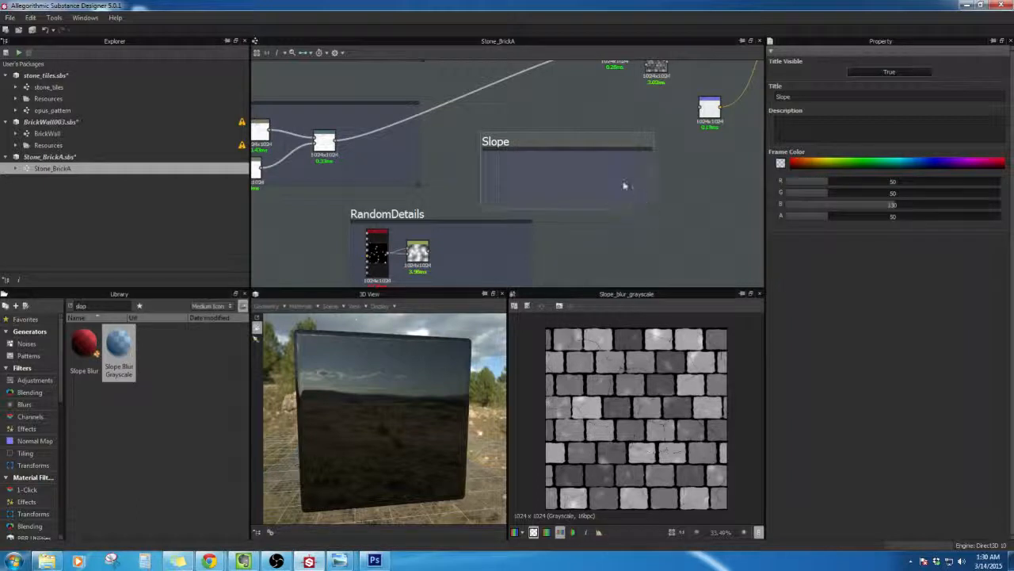
# Step: Search the library for cloud noises and place a Clouds 1 node inside the Slope frame
pyautogui.press('BackSpace')
pyautogui.press('BackSpace')
pyautogui.press('BackSpace')
pyautogui.press('BackSpace')
pyautogui.write('cloud')
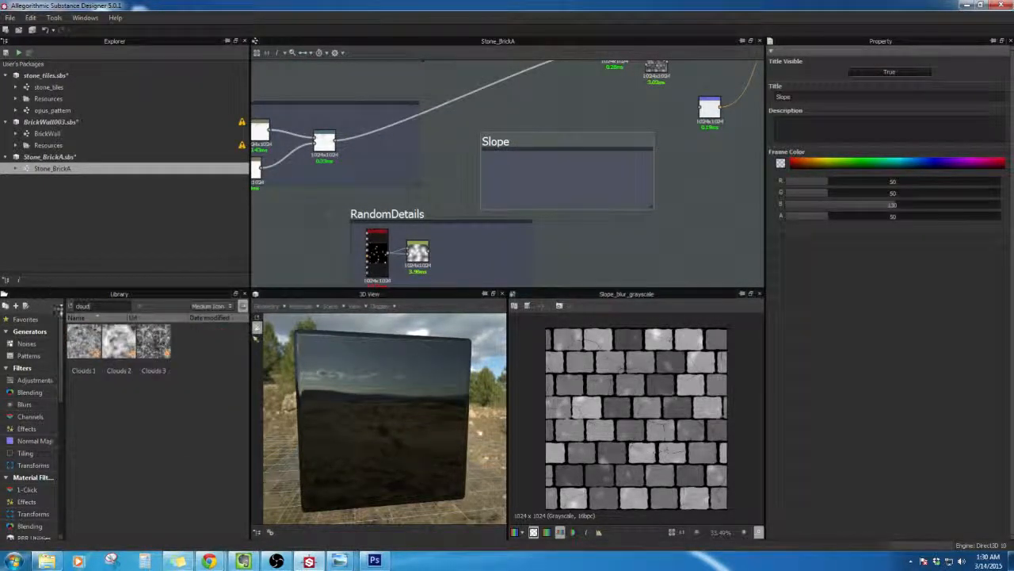
pyautogui.moveTo(83, 341); pyautogui.dragTo(520, 170)
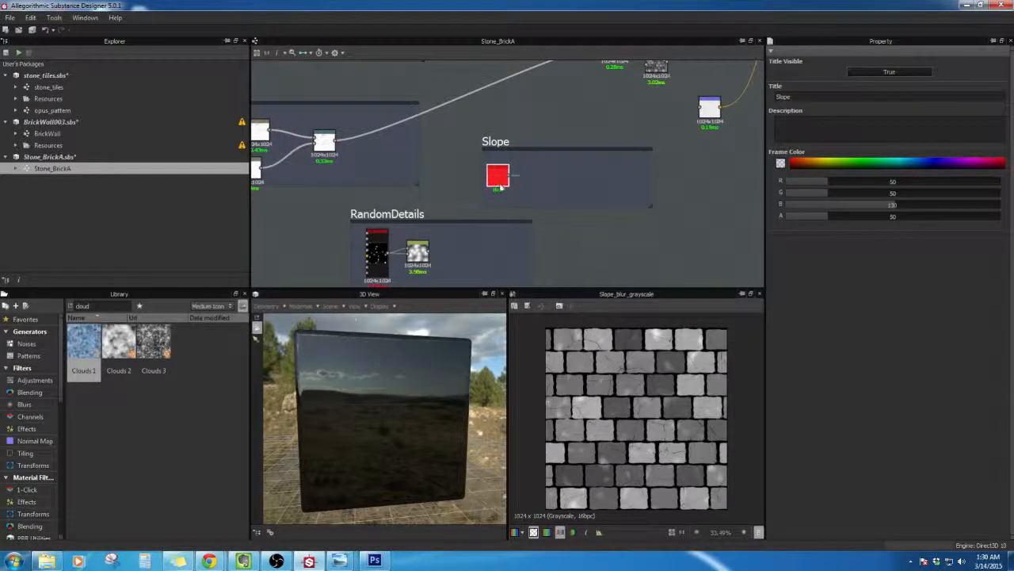
pyautogui.scroll(2, 507, 166)
# Step: Preview the Clouds 1 node, shift it slightly within the frame, and set Random Seed to 2 and Disorder to 26.27
pyautogui.doubleClick(505, 163)
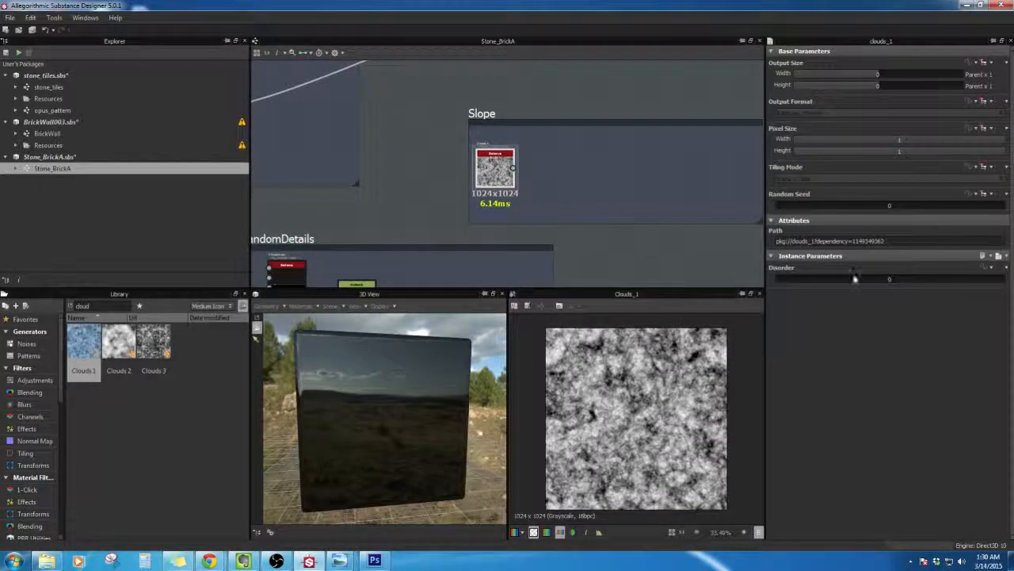
pyautogui.moveTo(513, 166); pyautogui.dragTo(538, 167)
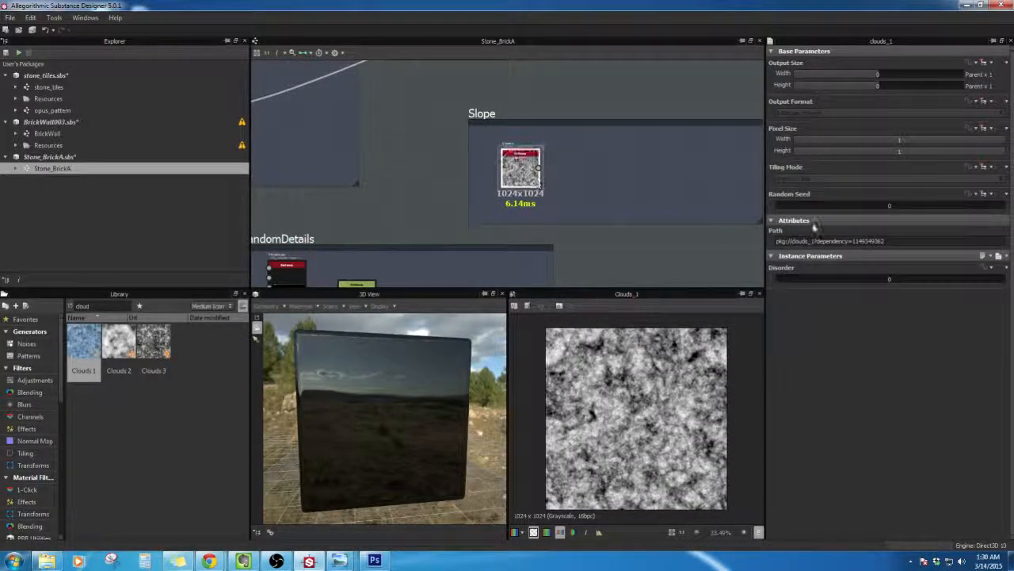
pyautogui.moveTo(828, 205)
pyautogui.mouseDown()
pyautogui.moveTo(869, 204)
pyautogui.moveTo(814, 207)
pyautogui.mouseUp()
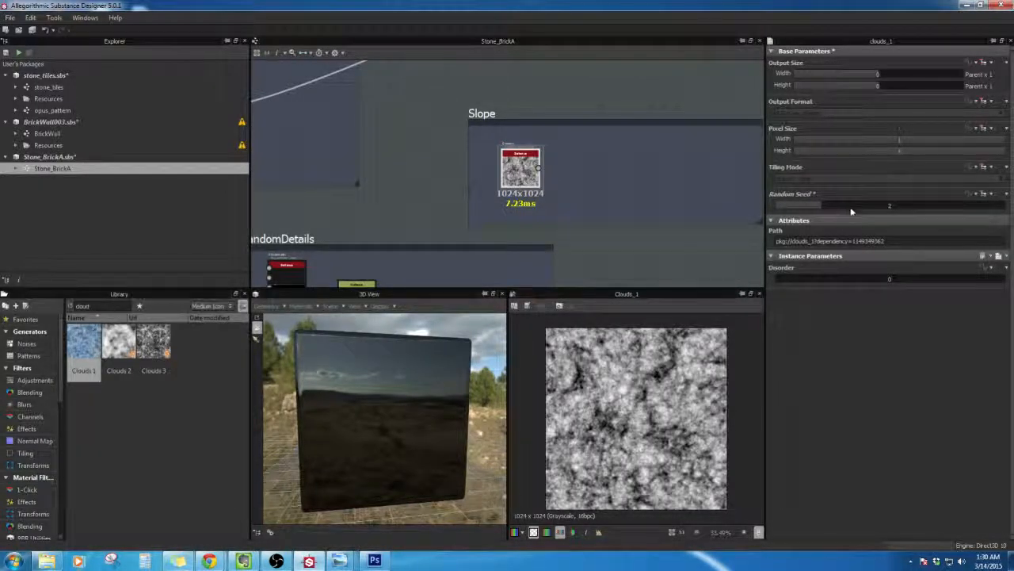
pyautogui.moveTo(804, 278); pyautogui.dragTo(835, 276)
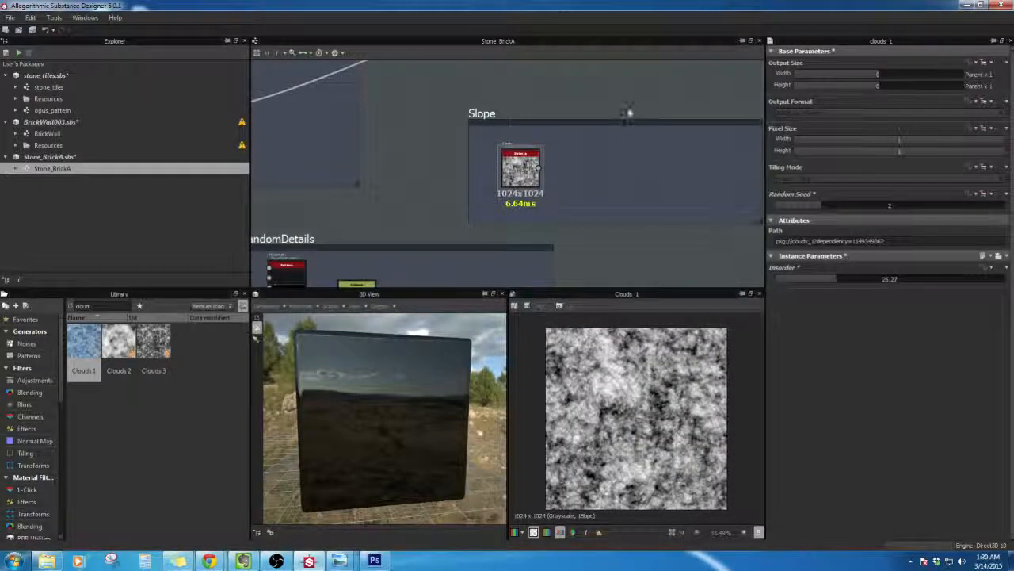
# Step: Add a Blur node after Clouds 1 in the Slope frame and set its Intensity to 5.38
pyautogui.moveTo(637, 96); pyautogui.dragTo(523, 120, button='middle')
pyautogui.scroll(-1, 531, 126)
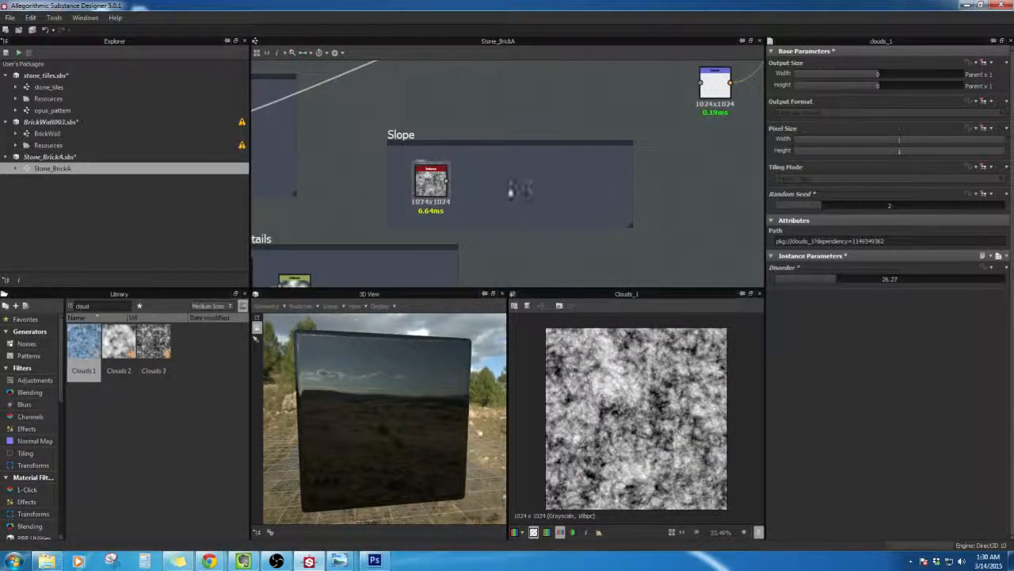
pyautogui.press('space')
pyautogui.click(443, 187)
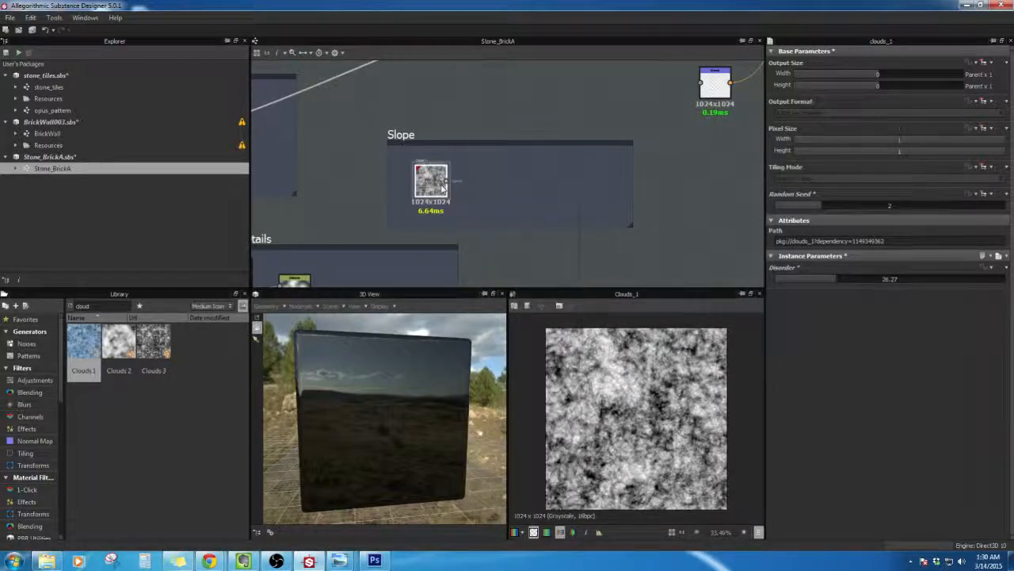
pyautogui.moveTo(447, 180); pyautogui.dragTo(493, 180)
pyautogui.click(515, 210)
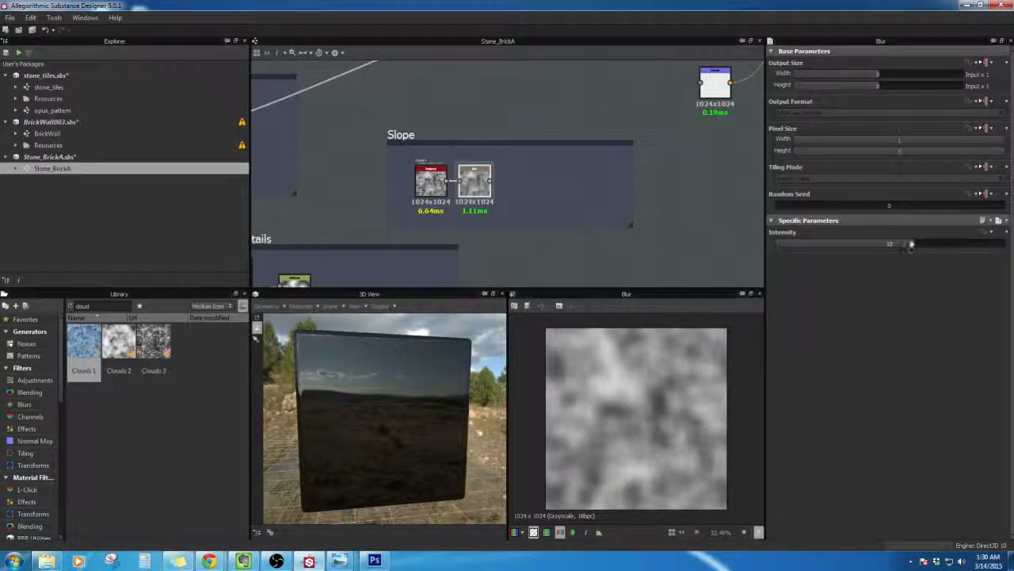
pyautogui.moveTo(911, 244); pyautogui.dragTo(861, 251)
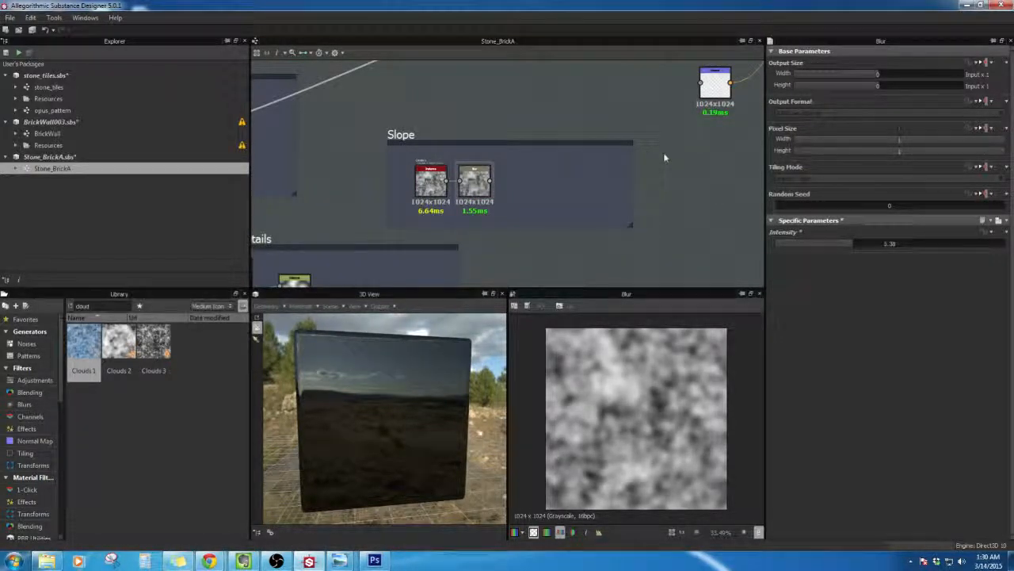
# Step: Add a Levels node fed by the Blur in the Slope frame, position it beside the Blur and preview it
pyautogui.moveTo(668, 157); pyautogui.dragTo(643, 162, button='middle')
pyautogui.rightClick(487, 192)
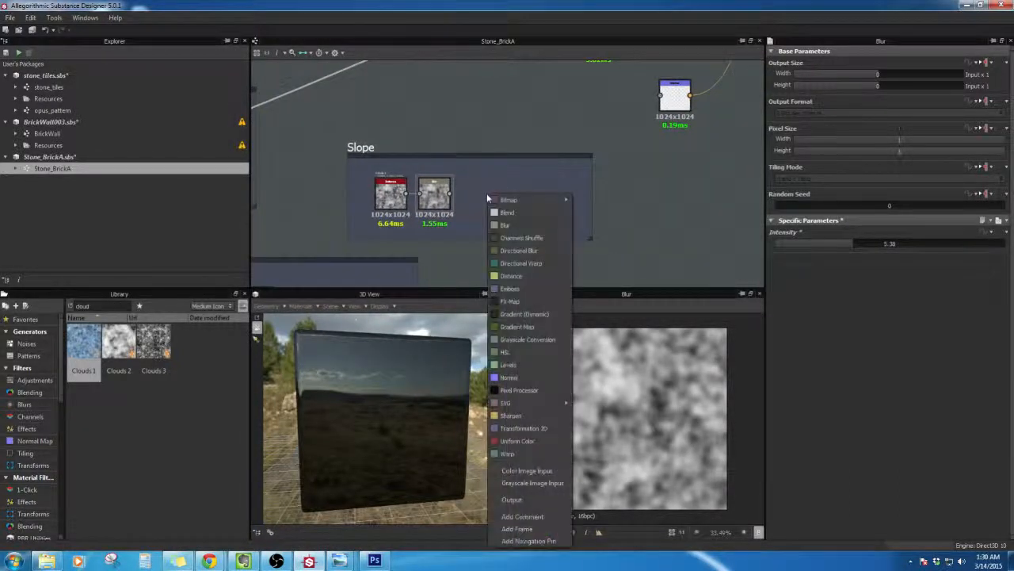
pyautogui.click(437, 195)
pyautogui.rightClick(484, 194)
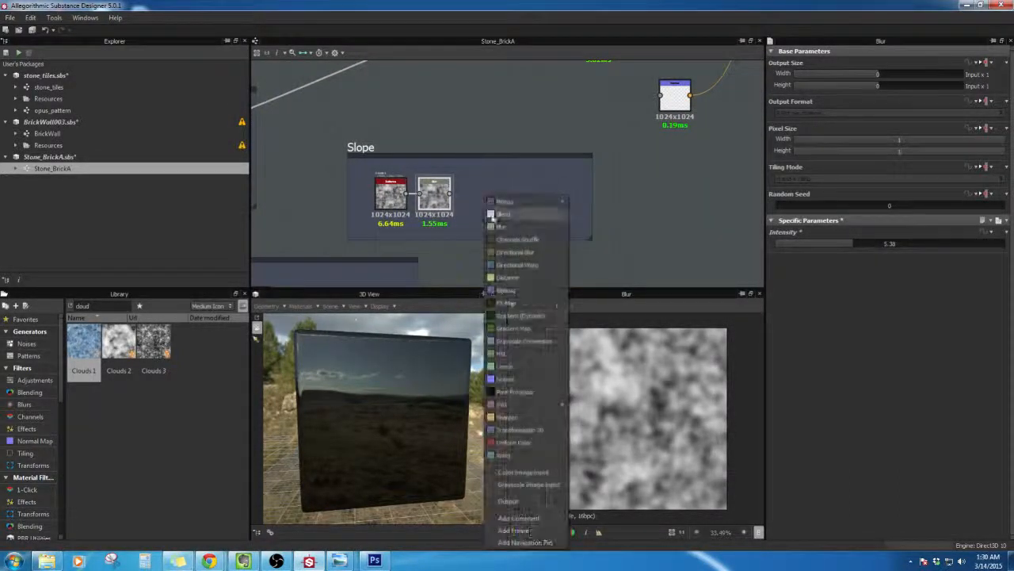
pyautogui.click(508, 367)
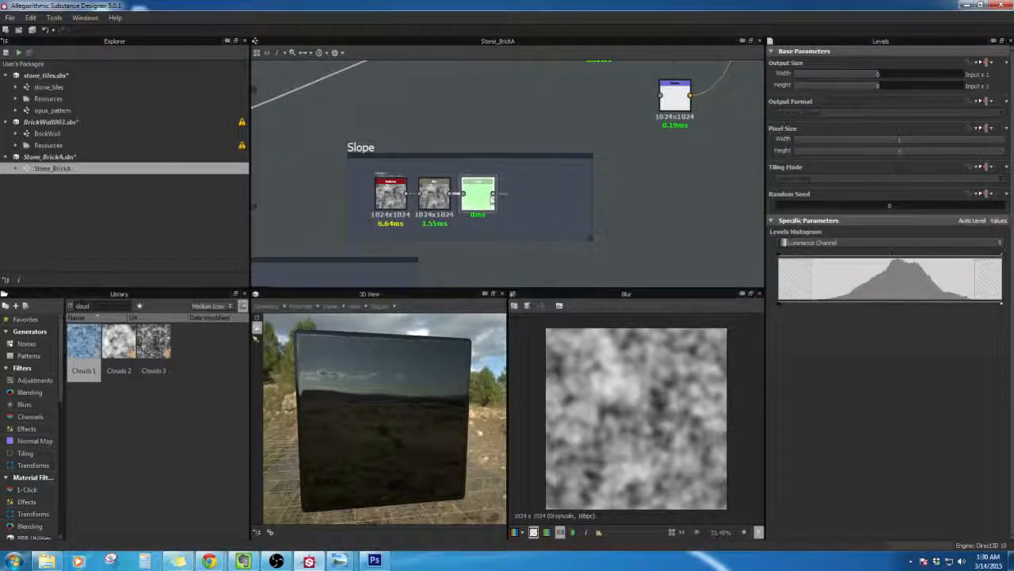
pyautogui.moveTo(486, 200); pyautogui.dragTo(491, 203)
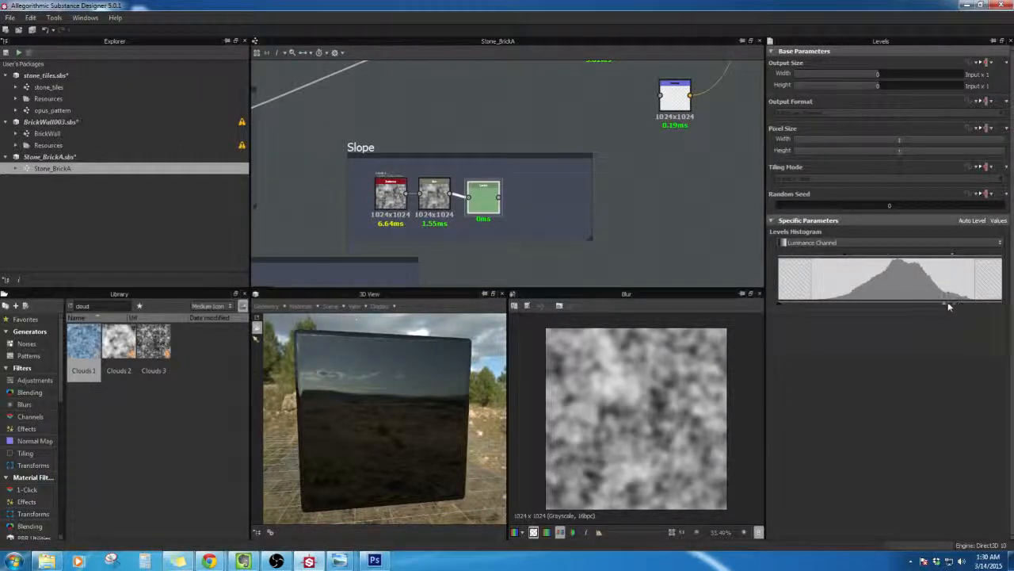
pyautogui.doubleClick(486, 206)
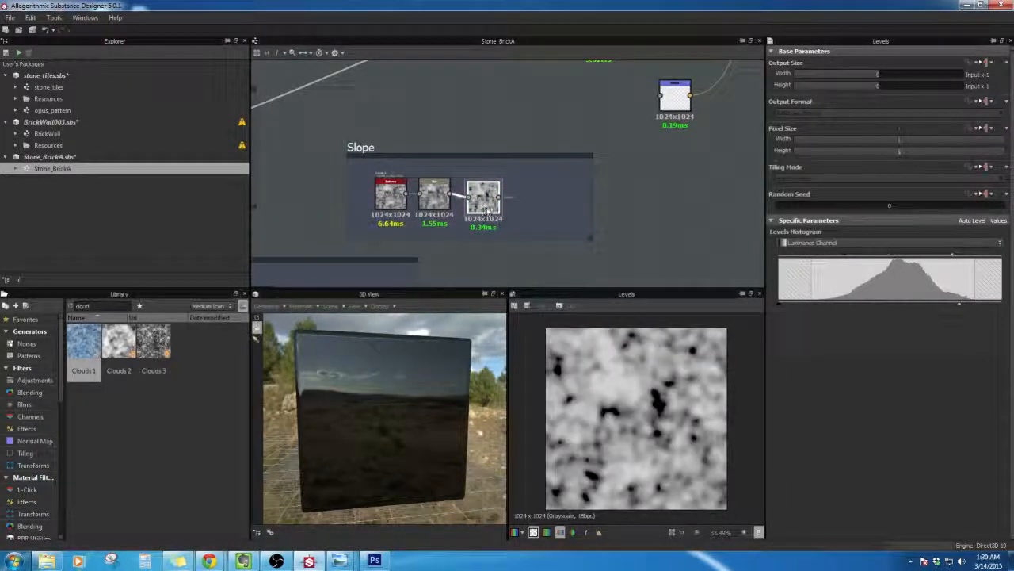
pyautogui.moveTo(964, 306); pyautogui.dragTo(1012, 311)
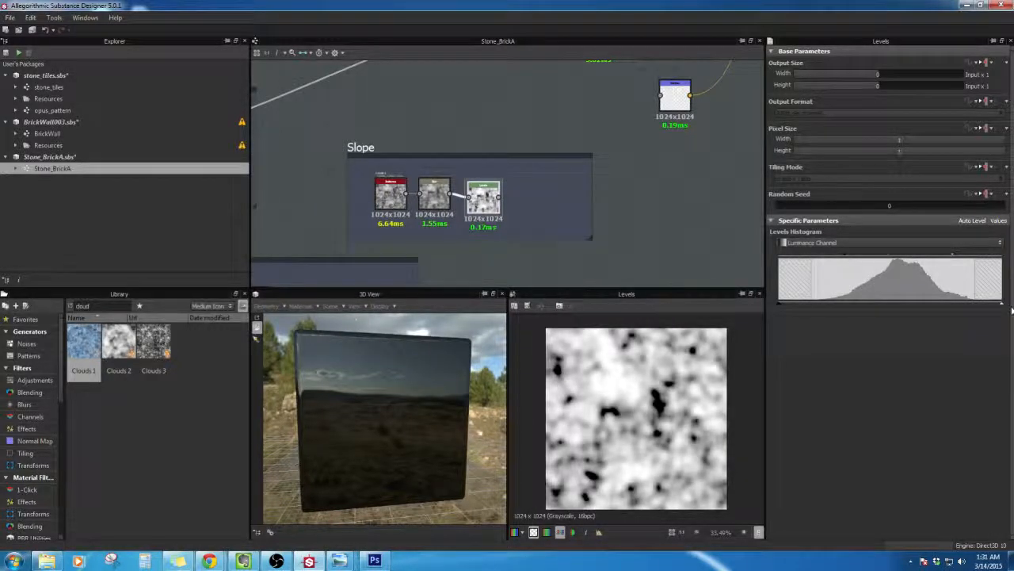
pyautogui.hotkey('ctrl', 'z')
pyautogui.hotkey('ctrl', 'z')
pyautogui.hotkey('ctrl', 'z')
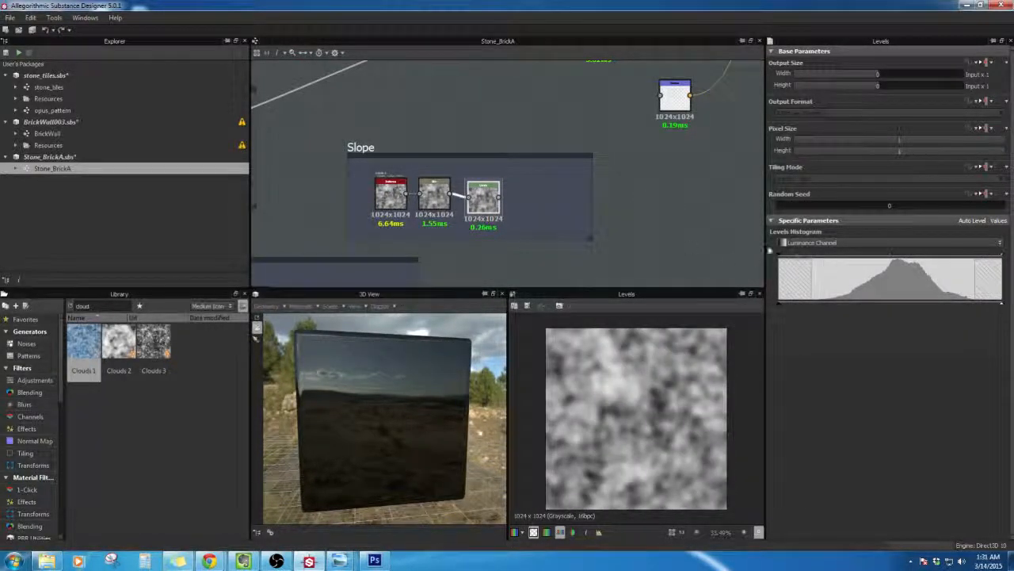
# Step: Narrow the Levels node's input range slightly by moving the black and white input points inward
pyautogui.moveTo(780, 257); pyautogui.dragTo(797, 259)
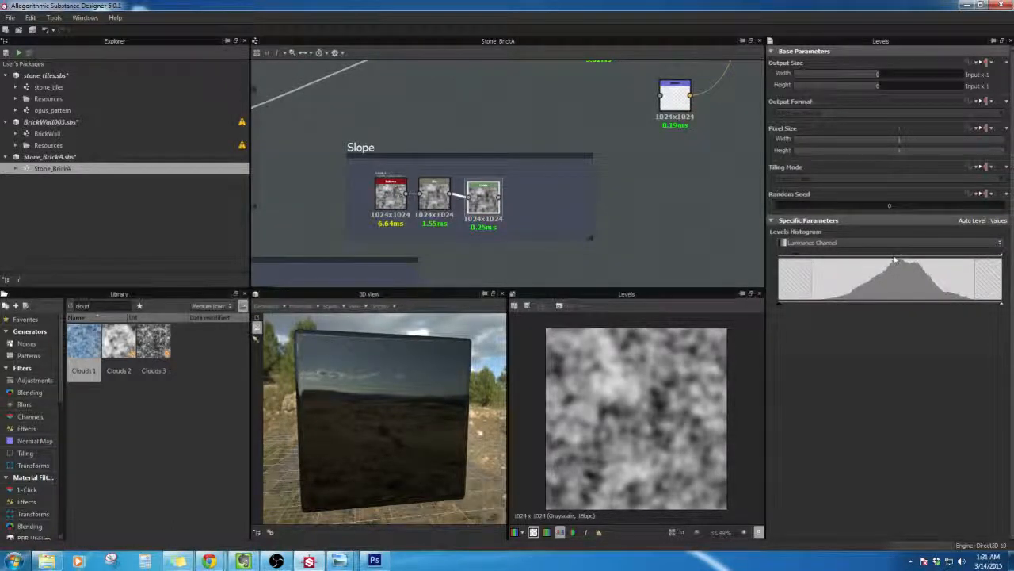
pyautogui.moveTo(899, 258)
pyautogui.mouseDown()
pyautogui.moveTo(881, 260)
pyautogui.moveTo(900, 261)
pyautogui.mouseUp()
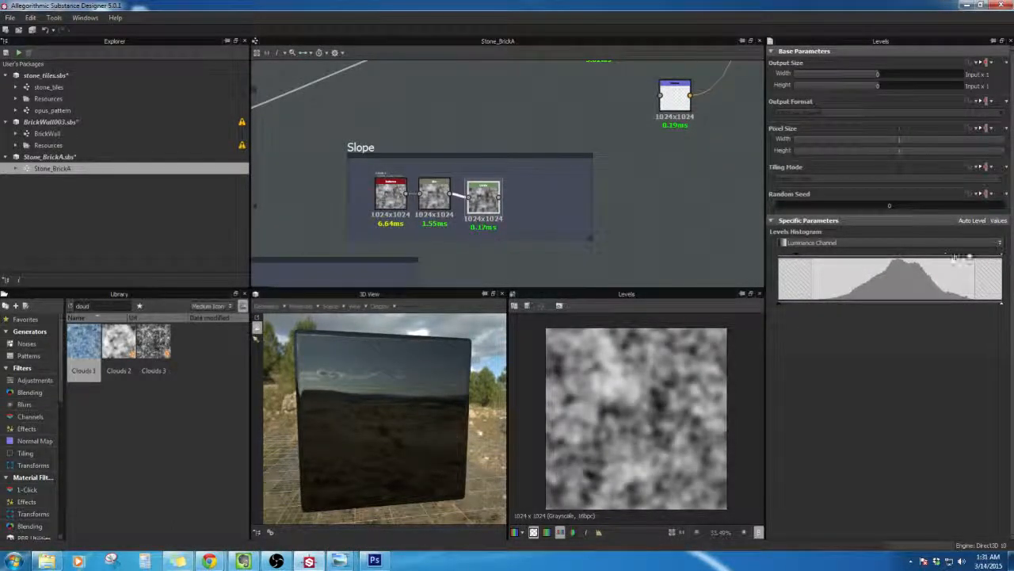
pyautogui.moveTo(1002, 258); pyautogui.dragTo(981, 260)
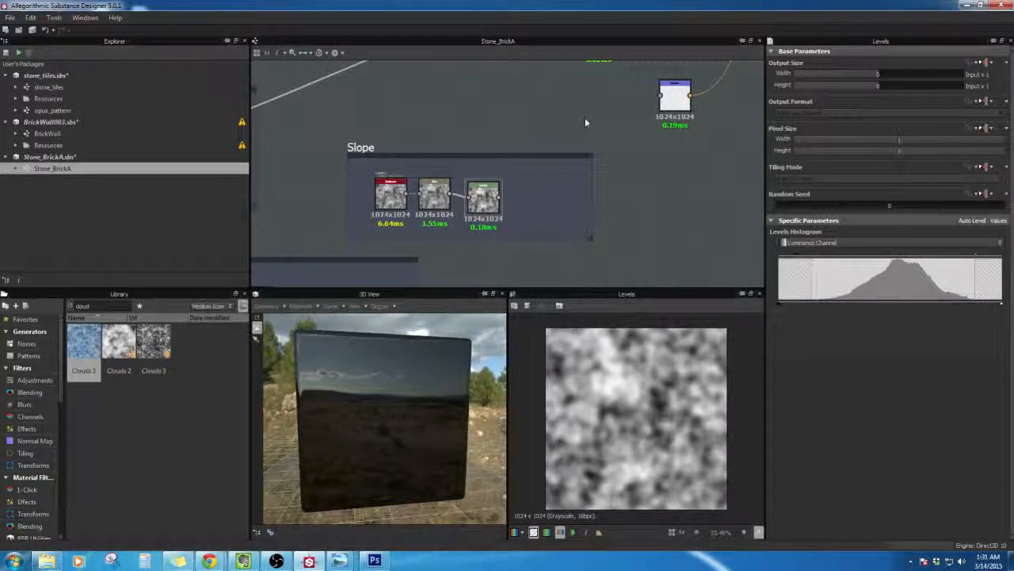
# Step: Connect the Levels output to the Slope Blur Grayscale node's second input and preview the blurred bricks
pyautogui.moveTo(586, 122); pyautogui.dragTo(574, 156, button='middle')
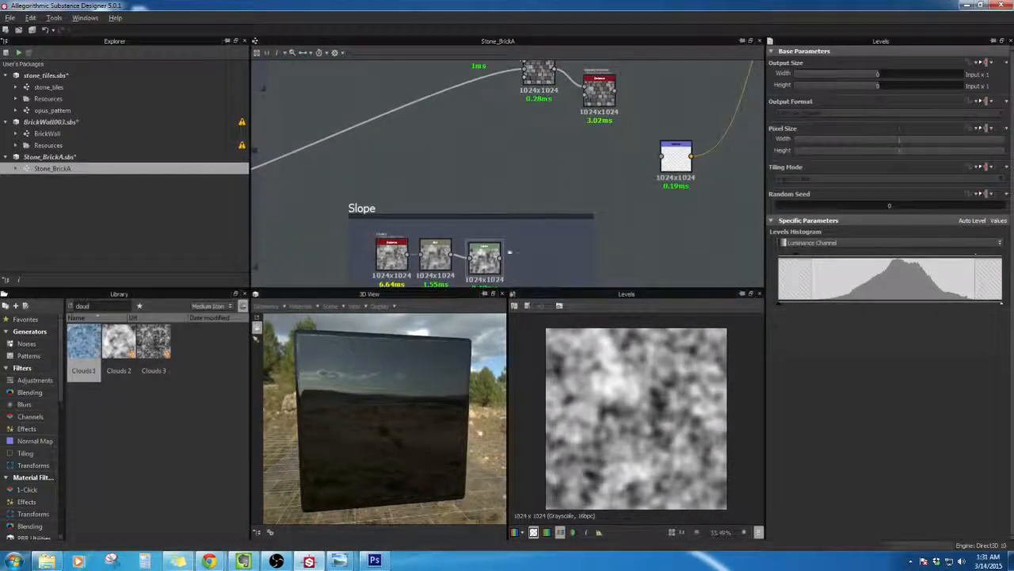
pyautogui.moveTo(500, 256); pyautogui.dragTo(523, 233)
pyautogui.moveTo(585, 111); pyautogui.dragTo(585, 95)
pyautogui.doubleClick(601, 99)
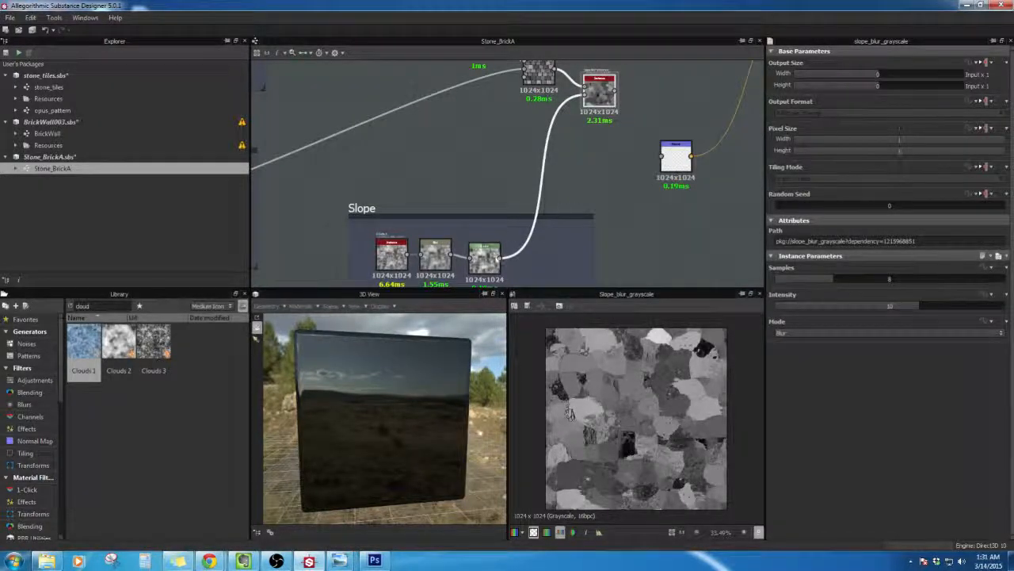
# Step: Check the Levels preview, try the Min and Max modes on Slope Blur Grayscale, and return its Mode to Blur
pyautogui.doubleClick(485, 256)
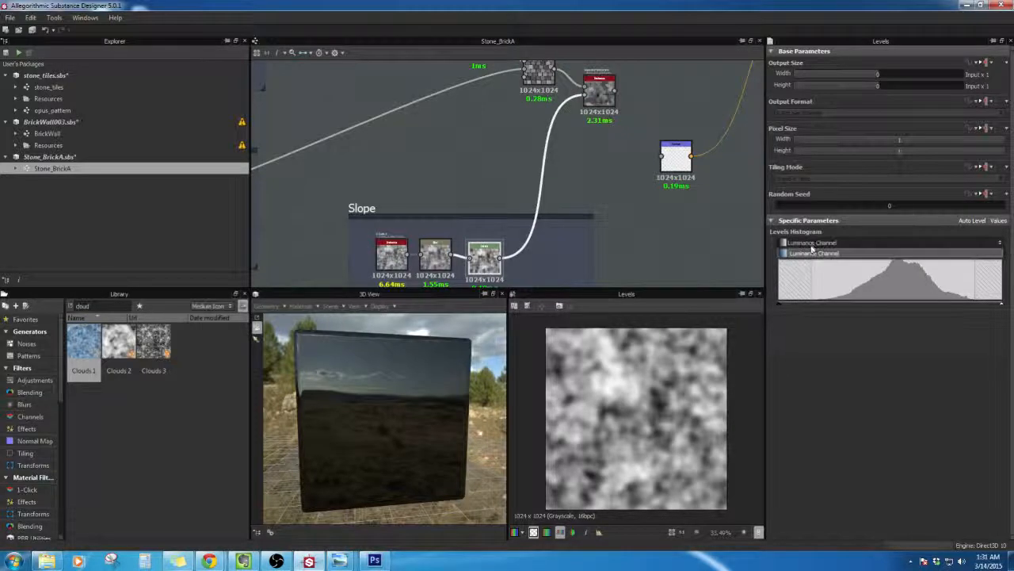
pyautogui.doubleClick(592, 99)
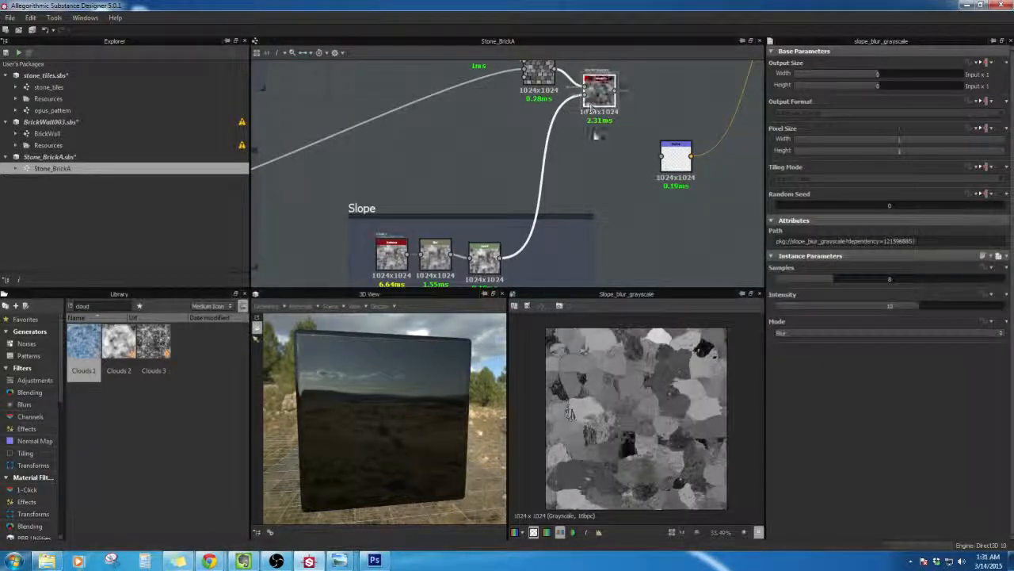
pyautogui.click(818, 333)
pyautogui.click(820, 348)
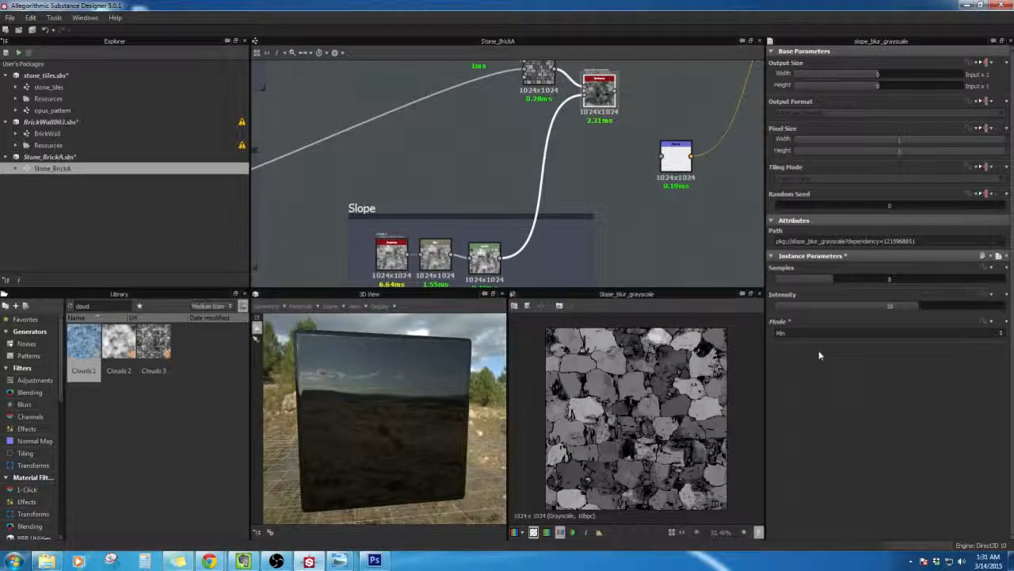
pyautogui.click(818, 332)
pyautogui.click(818, 354)
pyautogui.click(818, 333)
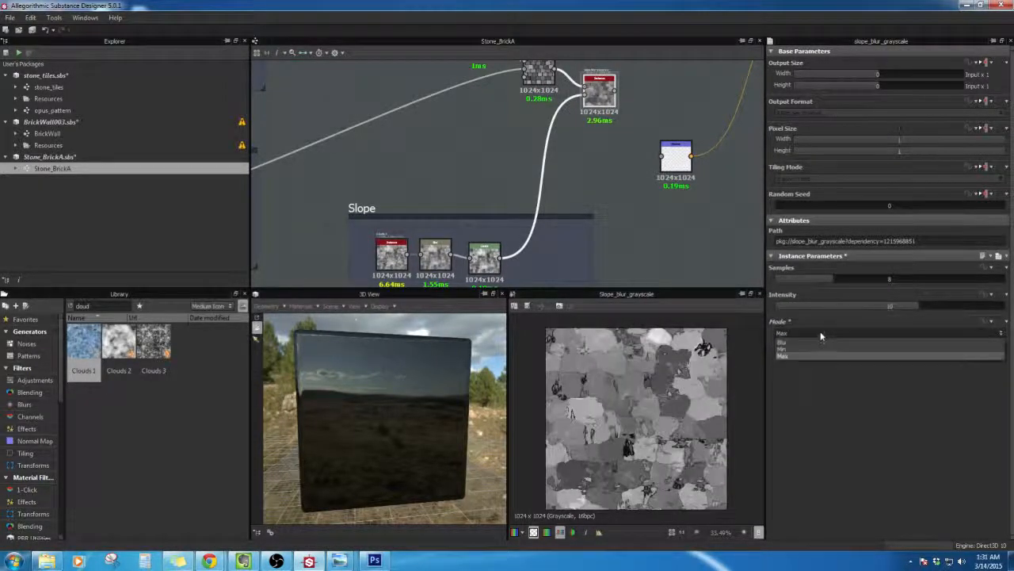
pyautogui.click(818, 342)
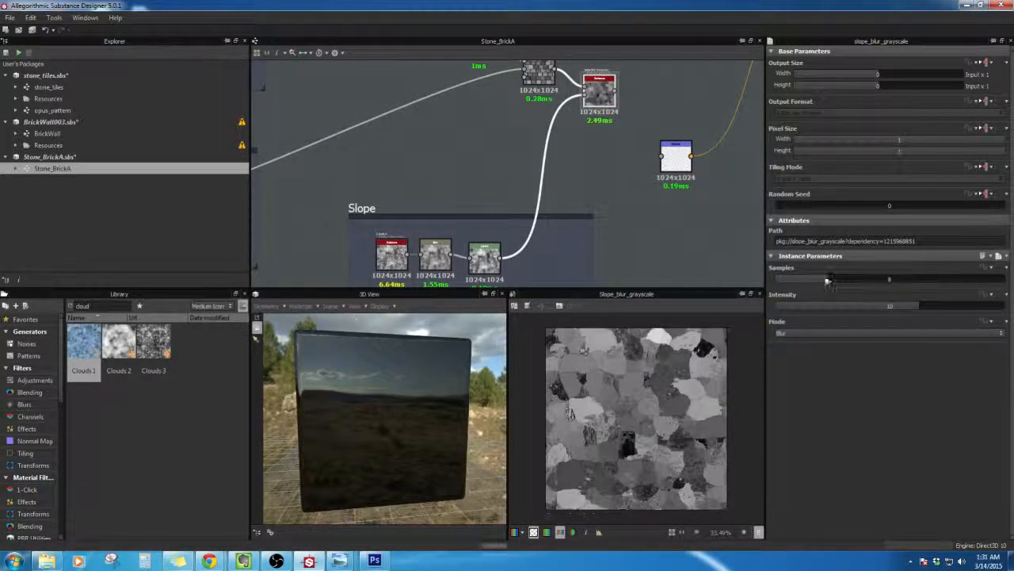
# Step: Lower the Slope Blur Grayscale node's Intensity to 0.26, inspecting the brick edges up close in the preview
pyautogui.moveTo(828, 281)
pyautogui.mouseDown()
pyautogui.moveTo(789, 279)
pyautogui.moveTo(927, 282)
pyautogui.moveTo(886, 282)
pyautogui.moveTo(840, 306)
pyautogui.moveTo(770, 317)
pyautogui.moveTo(781, 319)
pyautogui.mouseUp()
pyautogui.hotkey('ctrl', 'z')
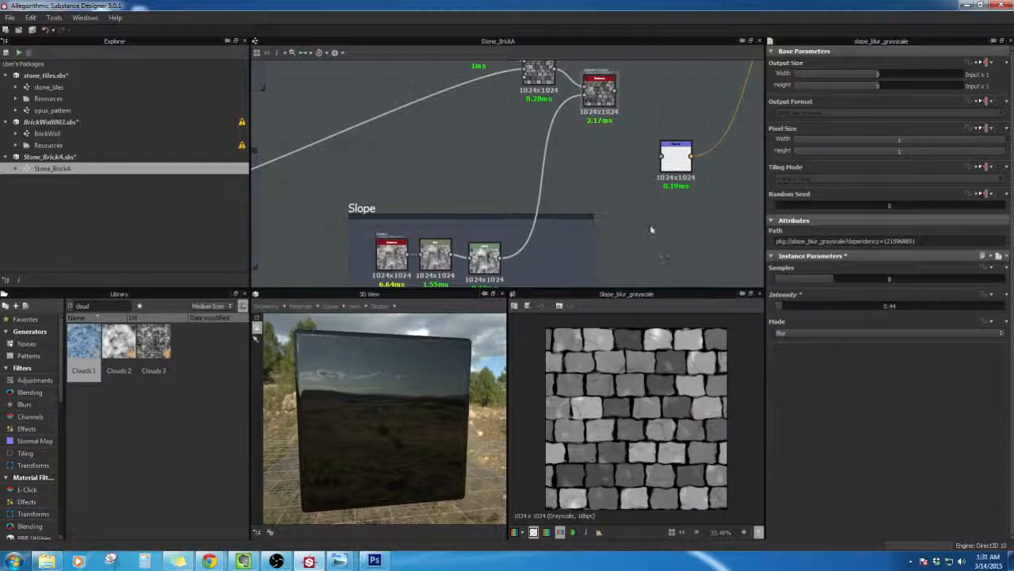
pyautogui.scroll(2, 648, 232)
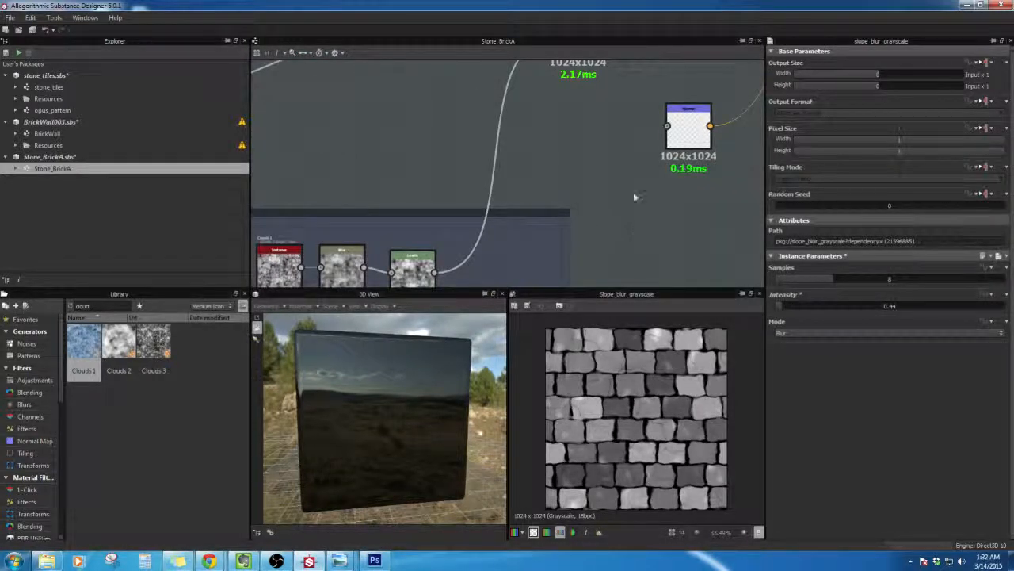
pyautogui.moveTo(626, 184); pyautogui.dragTo(647, 257, button='middle')
pyautogui.scroll(5, 661, 379)
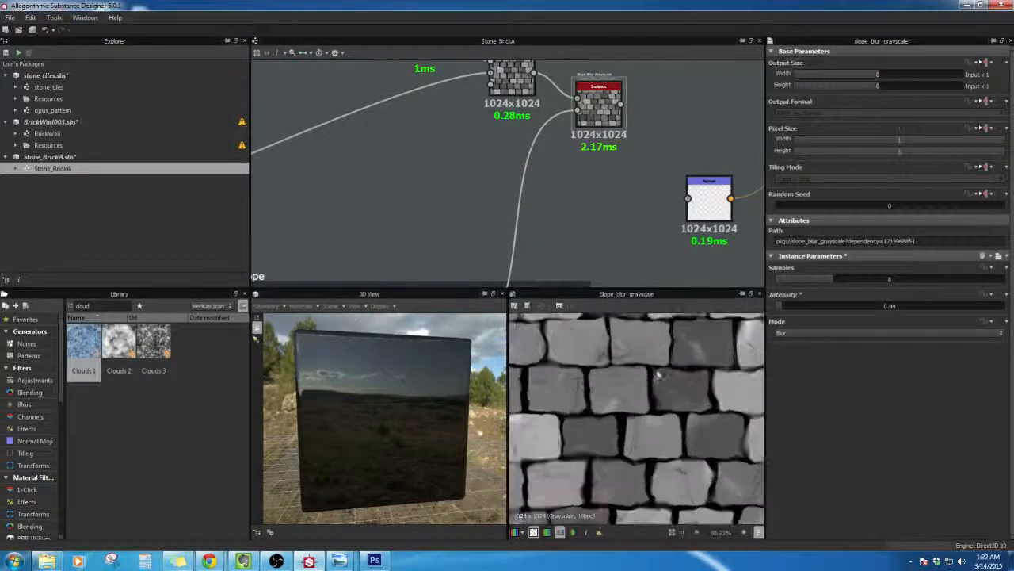
pyautogui.scroll(-5, 638, 385)
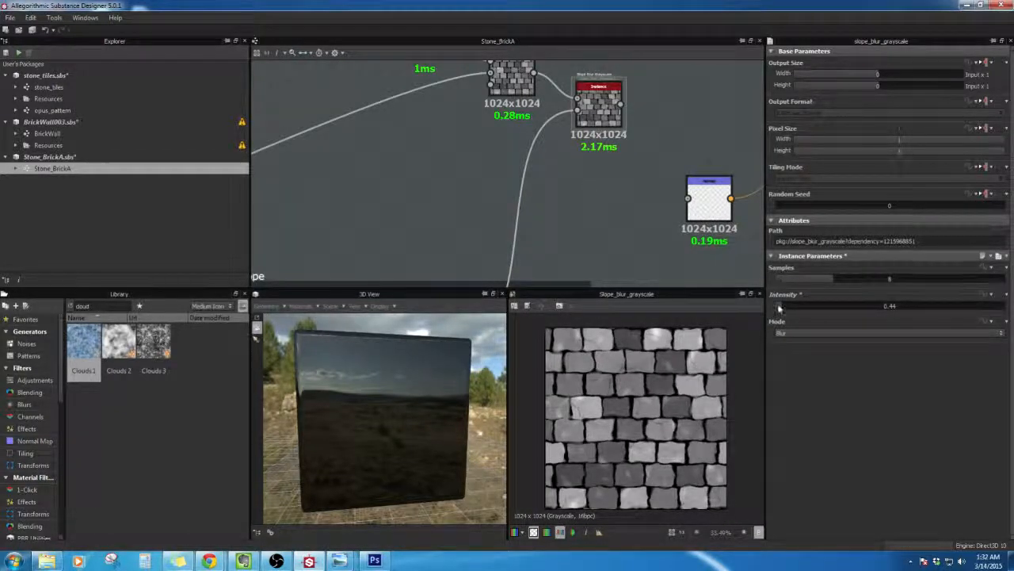
pyautogui.moveTo(774, 305); pyautogui.dragTo(779, 306)
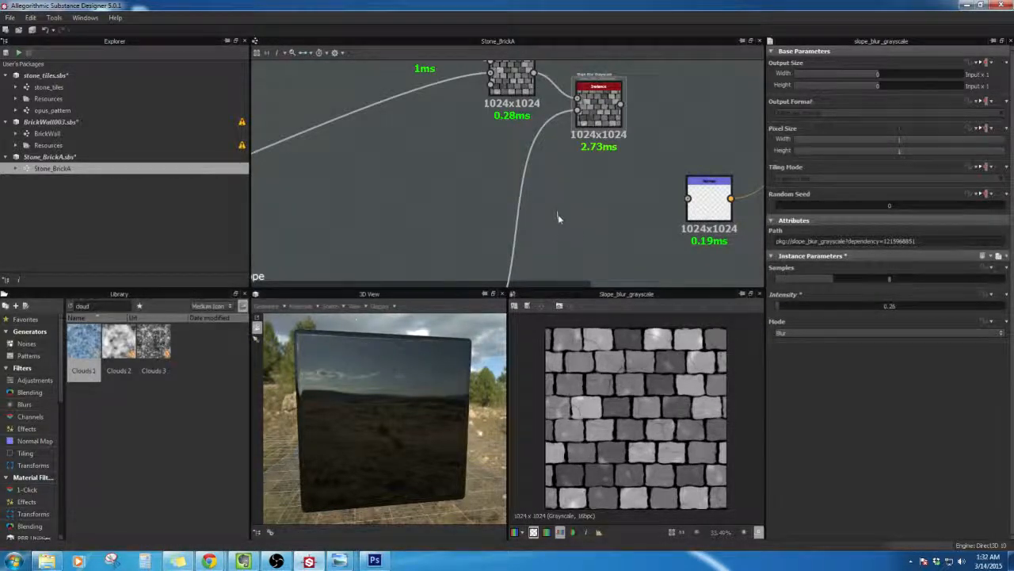
# Step: Open the stone_tiles reference graph and locate the Clouds, Levels, Blur and Blend chain that feeds its slope blur nodes
pyautogui.moveTo(540, 190); pyautogui.dragTo(504, 193, button='middle')
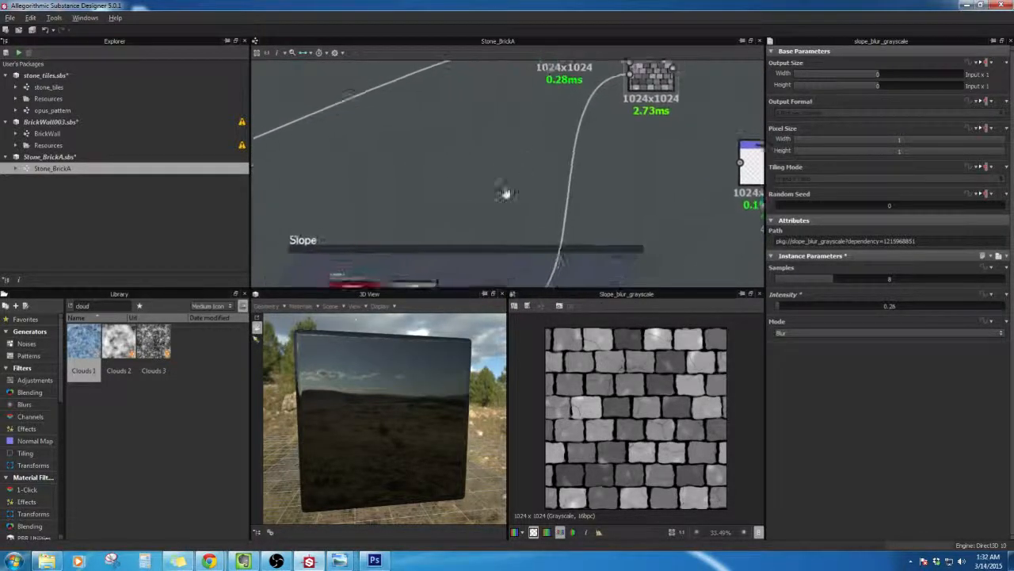
pyautogui.scroll(-2, 525, 199)
pyautogui.doubleClick(92, 89)
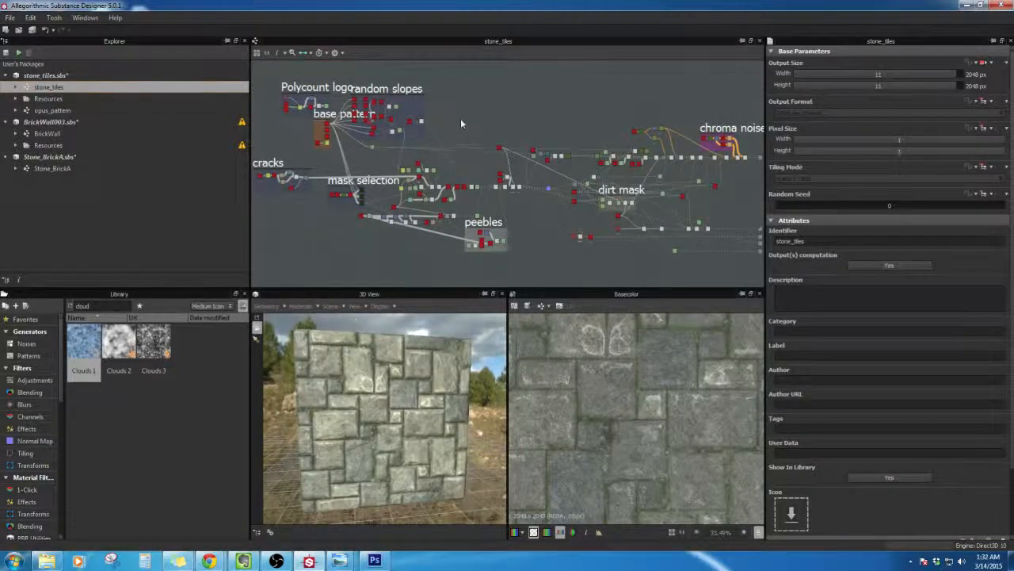
pyautogui.scroll(5, 460, 126)
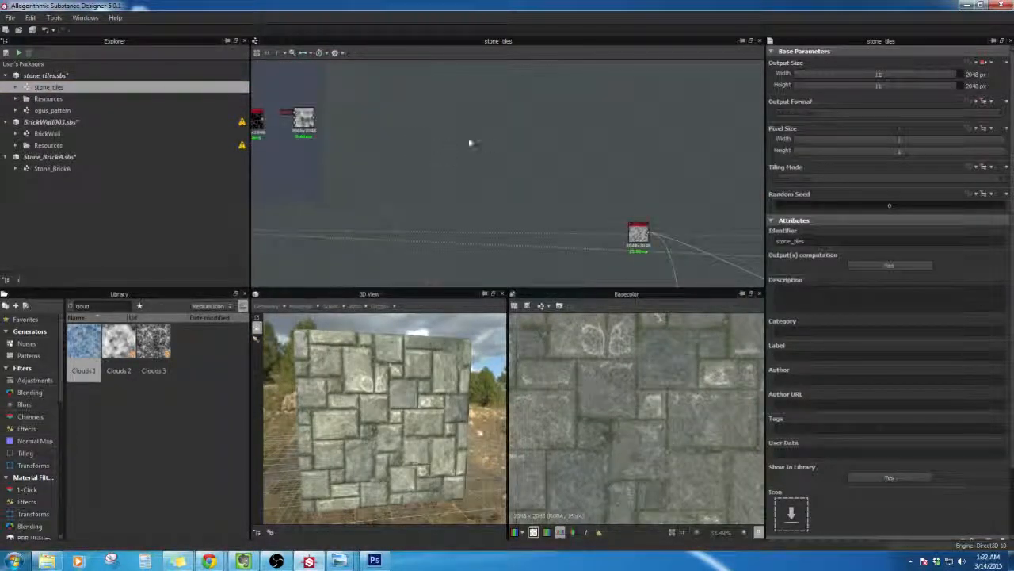
pyautogui.moveTo(365, 164); pyautogui.dragTo(536, 146, button='middle')
pyautogui.moveTo(385, 205); pyautogui.dragTo(598, 173, button='middle')
pyautogui.moveTo(501, 169); pyautogui.dragTo(521, 240, button='middle')
pyautogui.scroll(2, 561, 229)
pyautogui.scroll(1, 560, 229)
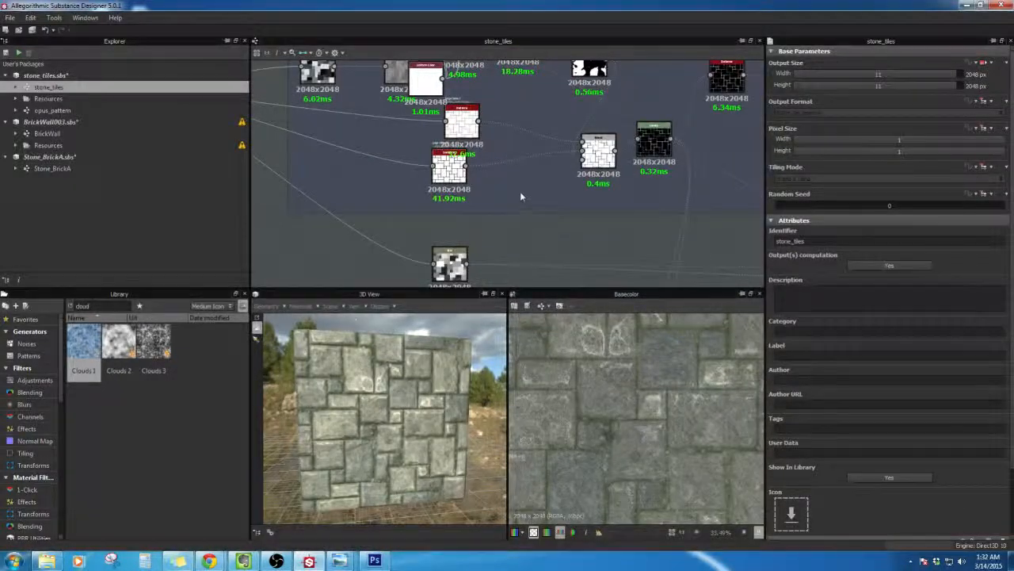
pyautogui.moveTo(516, 121); pyautogui.dragTo(543, 215, button='middle')
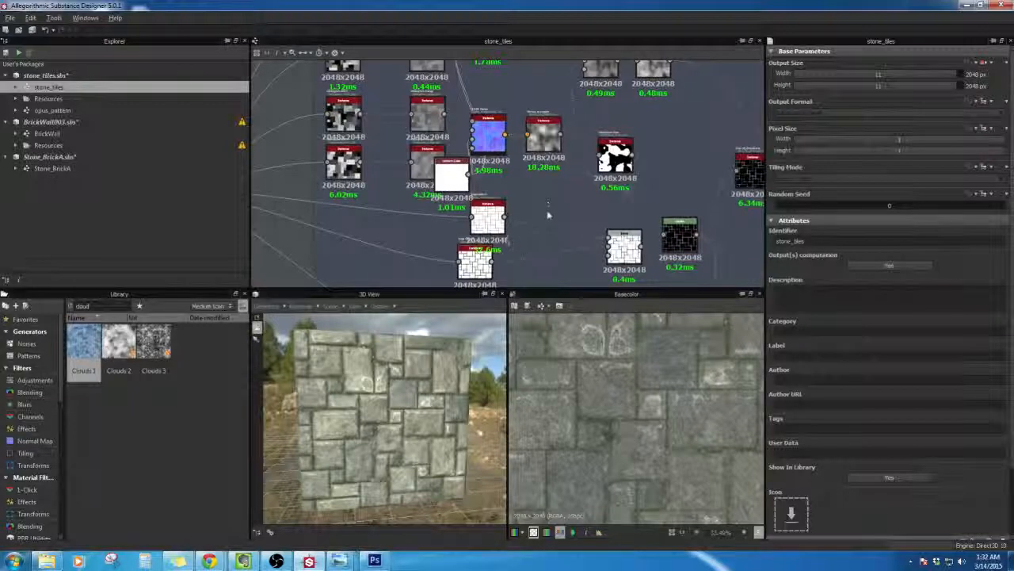
pyautogui.moveTo(550, 233); pyautogui.dragTo(484, 75, button='middle')
pyautogui.moveTo(547, 230)
pyautogui.mouseDown(button='middle')
pyautogui.moveTo(528, 122)
pyautogui.moveTo(358, 147)
pyautogui.mouseUp(button='middle')
pyautogui.moveTo(544, 206)
pyautogui.mouseDown(button='middle')
pyautogui.moveTo(616, 134)
pyautogui.moveTo(669, 110)
pyautogui.mouseUp(button='middle')
pyautogui.moveTo(518, 221); pyautogui.dragTo(409, 223, button='middle')
pyautogui.scroll(2, 410, 223)
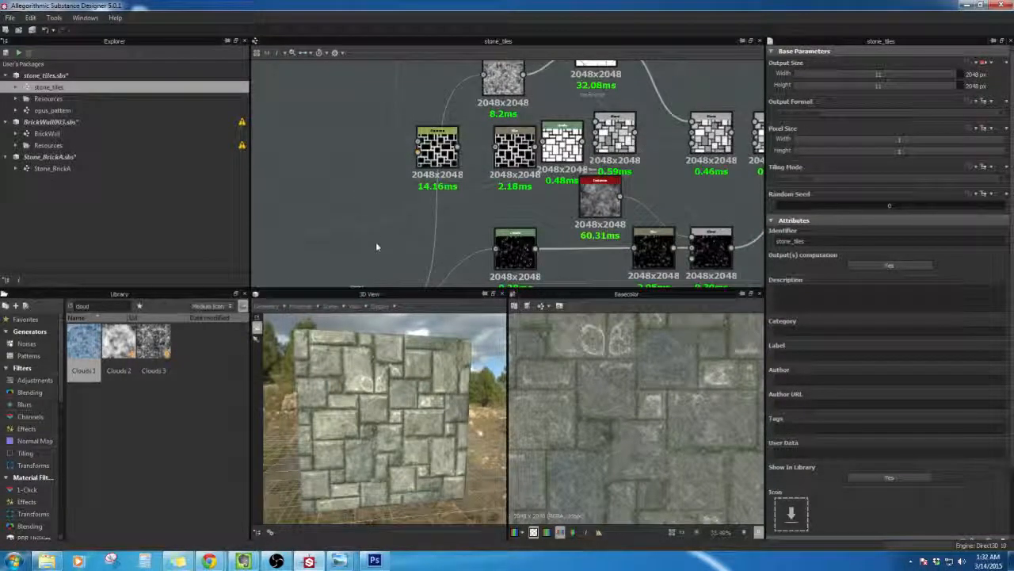
pyautogui.moveTo(360, 179)
pyautogui.mouseDown(button='middle')
pyautogui.moveTo(372, 230)
pyautogui.moveTo(369, 47)
pyautogui.mouseUp(button='middle')
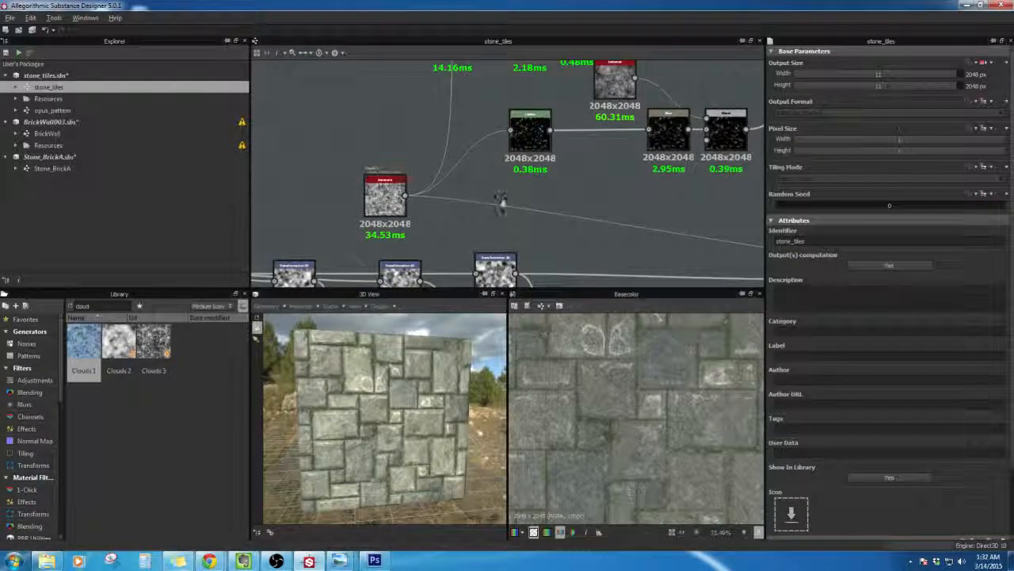
pyautogui.moveTo(490, 185); pyautogui.dragTo(489, 226, button='middle')
pyautogui.moveTo(588, 222); pyautogui.dragTo(420, 235, button='middle')
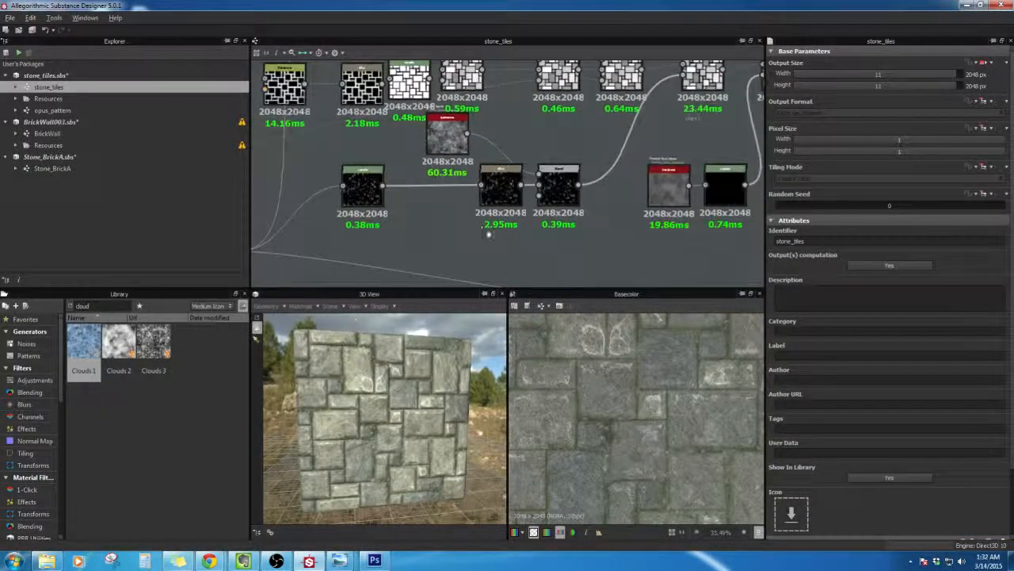
# Step: Preview the Blend, Blur and Levels nodes of the chip mask chain and trace it back to its Clouds source
pyautogui.doubleClick(561, 199)
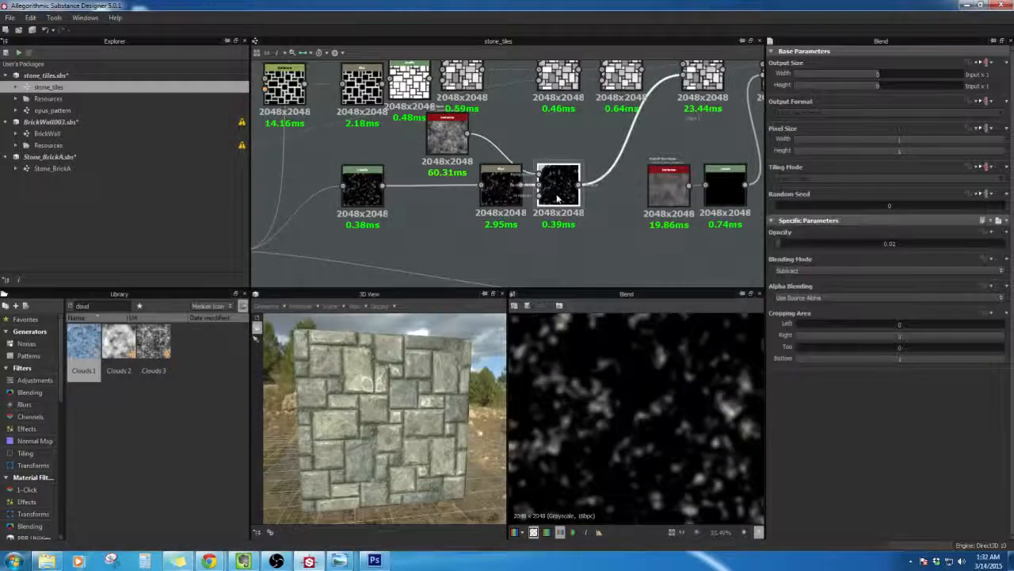
pyautogui.doubleClick(505, 196)
pyautogui.doubleClick(362, 188)
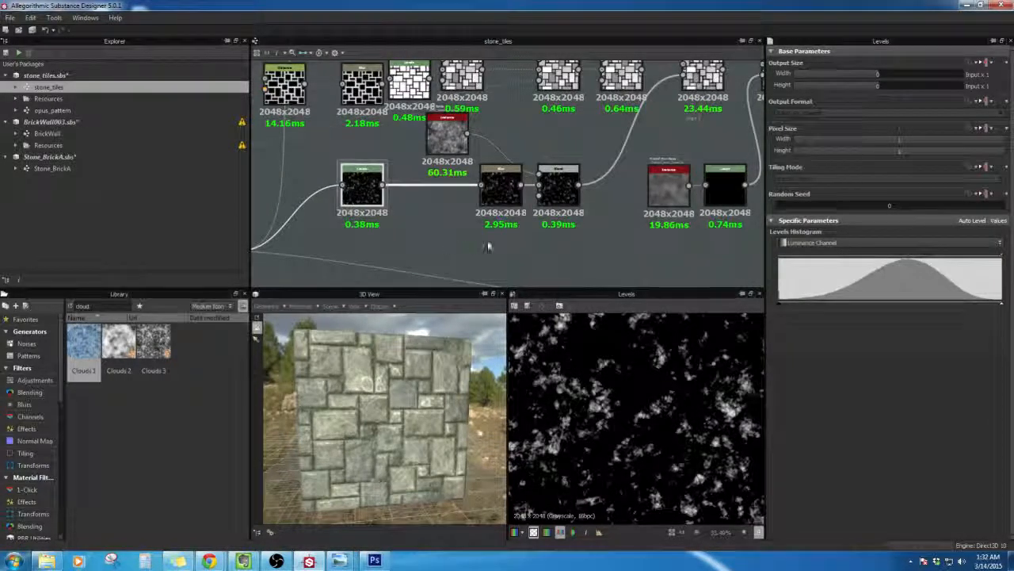
pyautogui.moveTo(456, 256); pyautogui.dragTo(596, 250, button='middle')
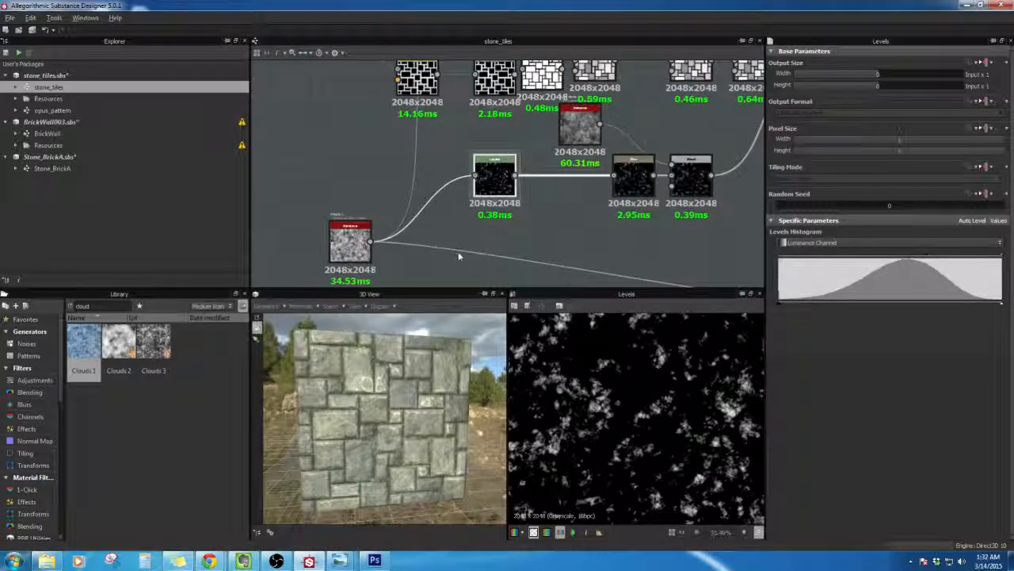
pyautogui.moveTo(462, 266)
pyautogui.mouseDown(button='middle')
pyautogui.moveTo(555, 215)
pyautogui.moveTo(414, 260)
pyautogui.mouseUp(button='middle')
# Step: Examine the reference Blur, bnw_spots_2 and Blend settings and the chips 1 Slope Blur Grayscale node they drive
pyautogui.doubleClick(586, 187)
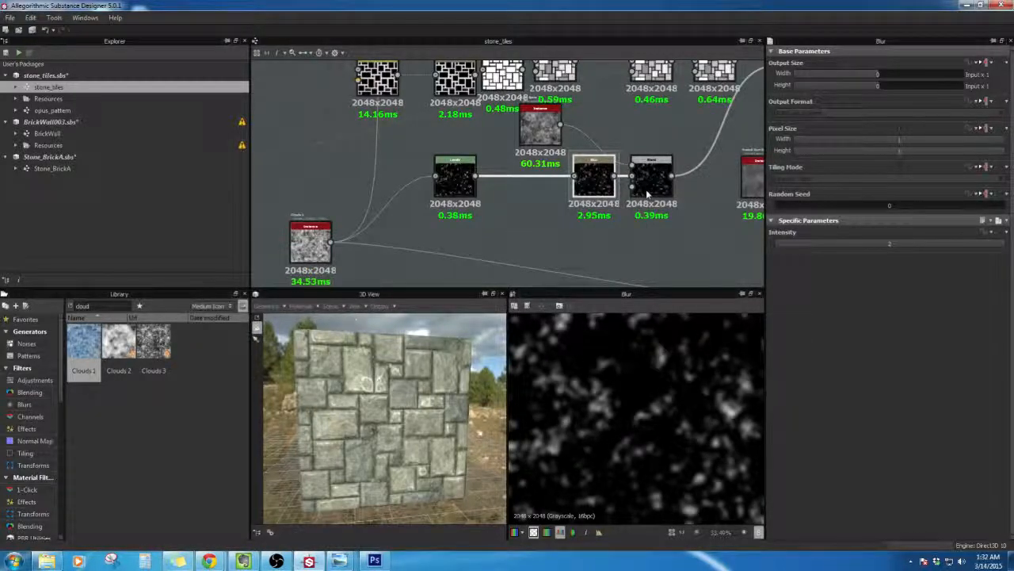
pyautogui.doubleClick(649, 184)
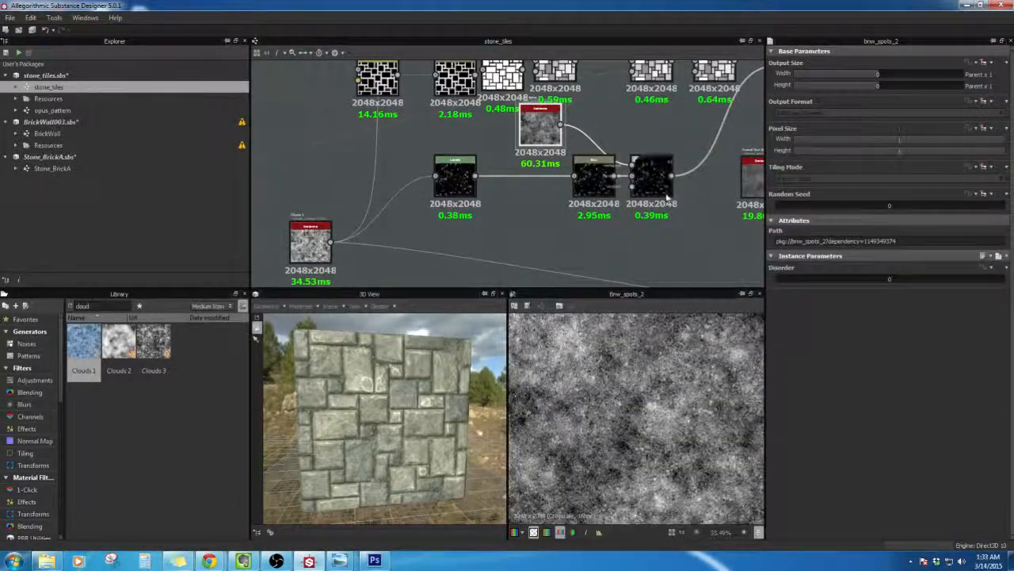
pyautogui.doubleClick(664, 189)
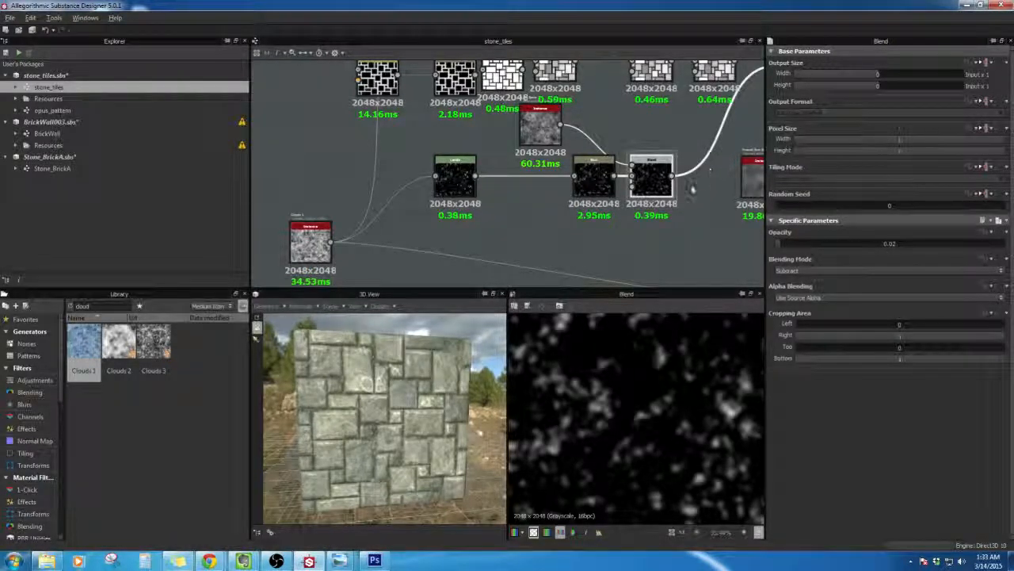
pyautogui.moveTo(686, 182); pyautogui.dragTo(478, 228, button='middle')
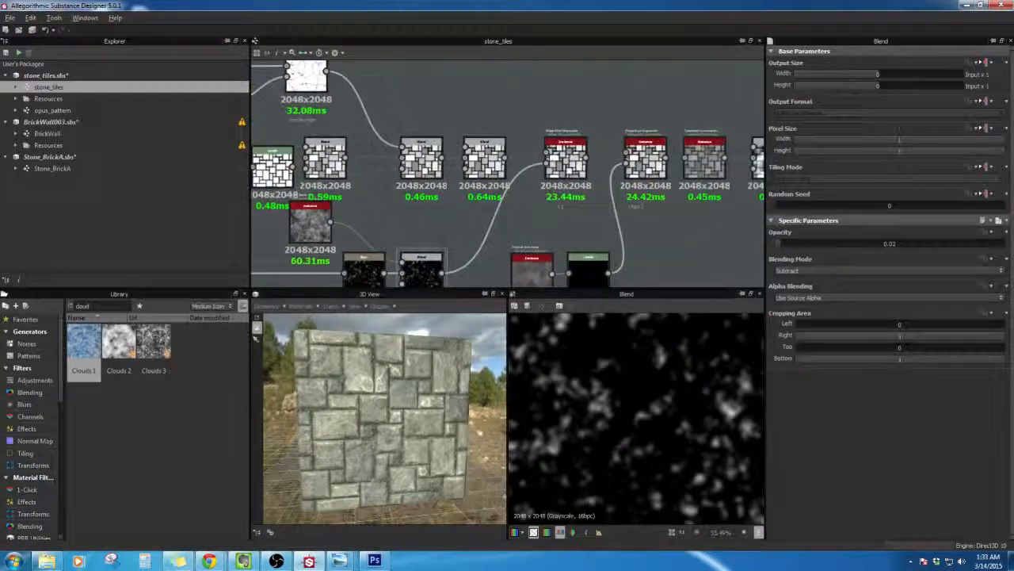
pyautogui.click(566, 159)
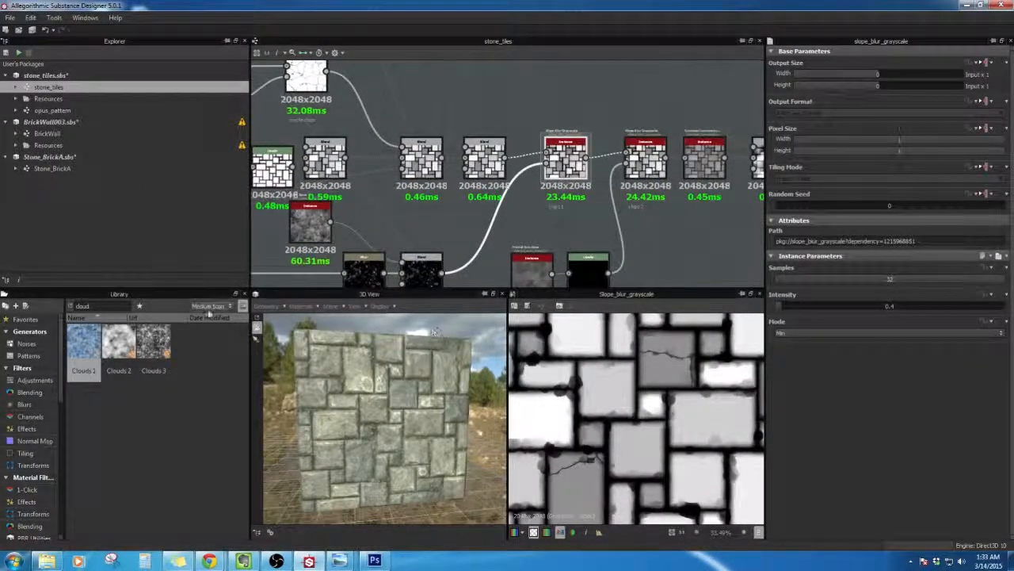
# Step: In the Stone_BrickA graph, raise the Slope Levels node's black input point to reduce the clouds to scattered bright spots
pyautogui.doubleClick(78, 168)
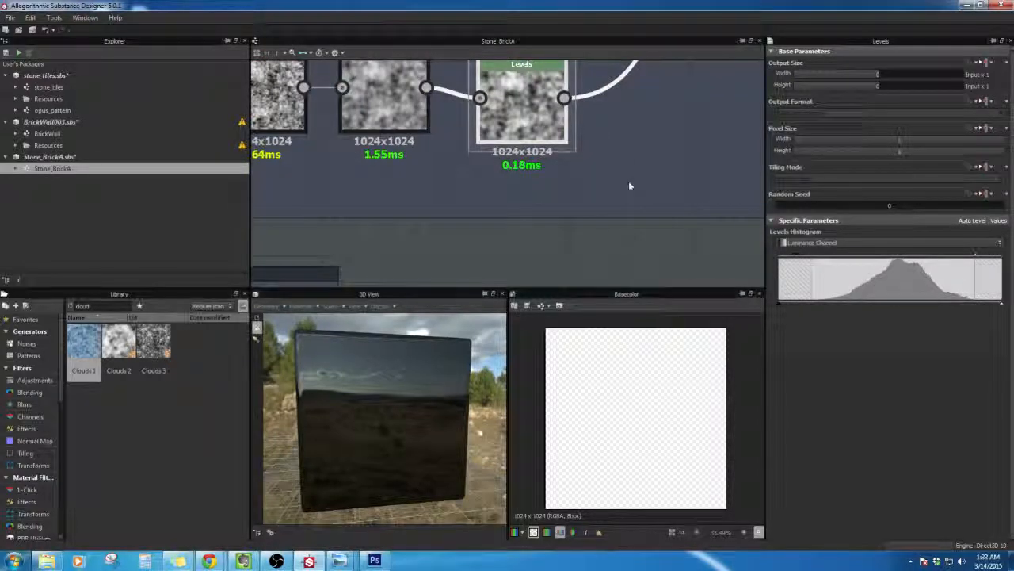
pyautogui.moveTo(607, 207); pyautogui.dragTo(641, 251, button='middle')
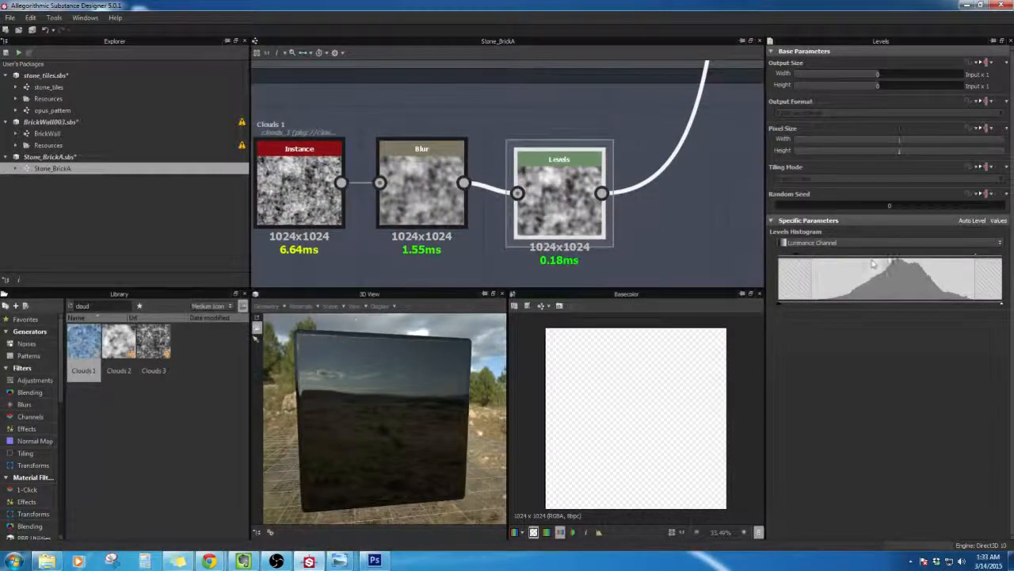
pyautogui.doubleClick(578, 203)
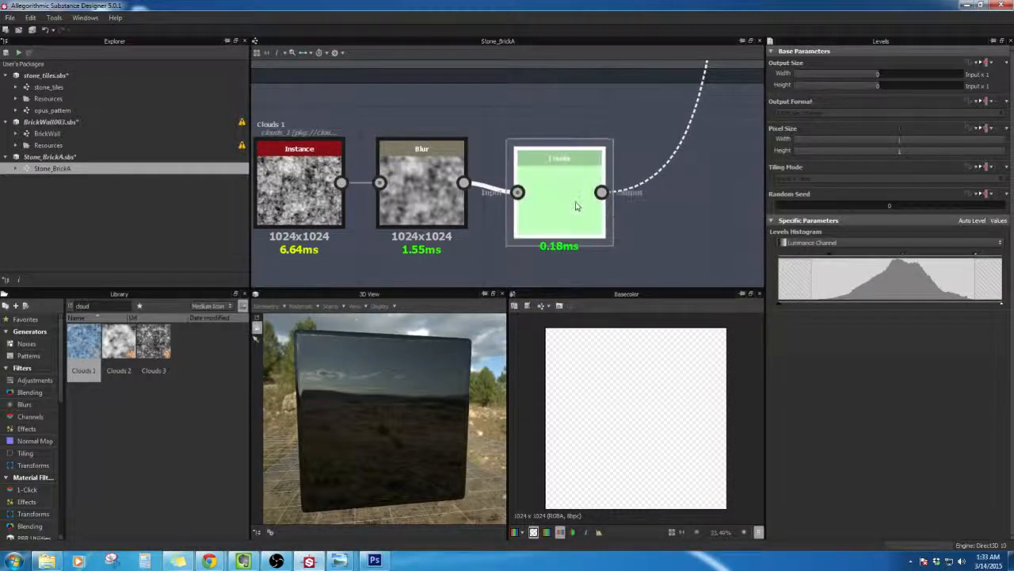
pyautogui.moveTo(830, 255); pyautogui.dragTo(945, 259)
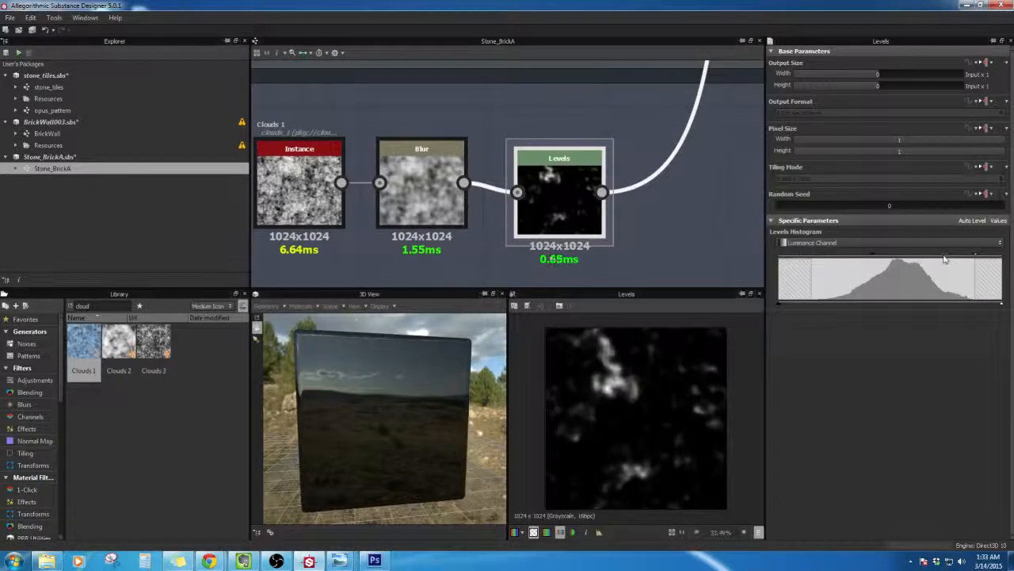
# Step: Set the Stone_BrickA Slope Blur Grayscale node's Mode to Min and its Intensity to 0.41
pyautogui.click(728, 196)
pyautogui.moveTo(671, 177); pyautogui.dragTo(499, 305, button='middle')
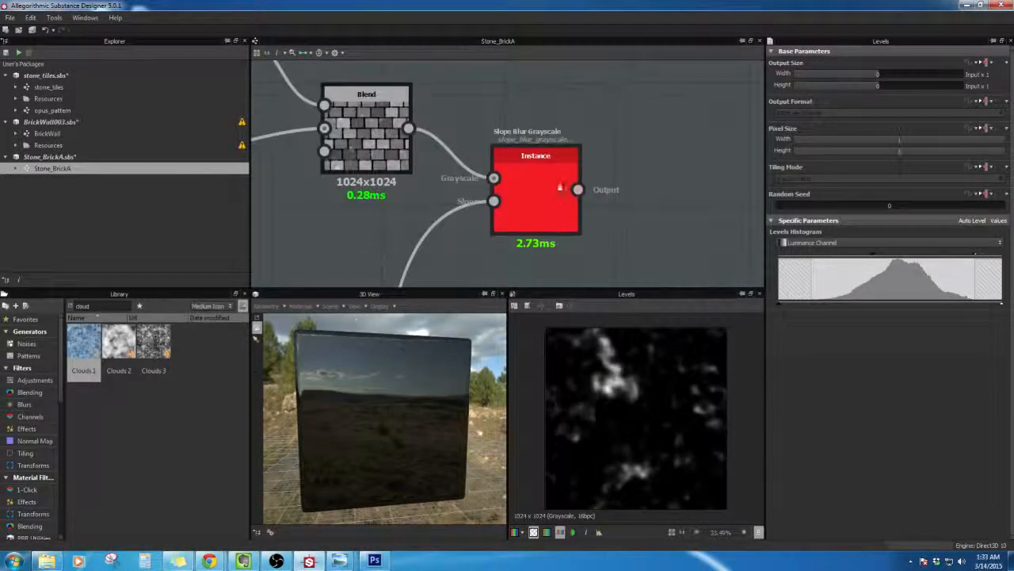
pyautogui.doubleClick(552, 180)
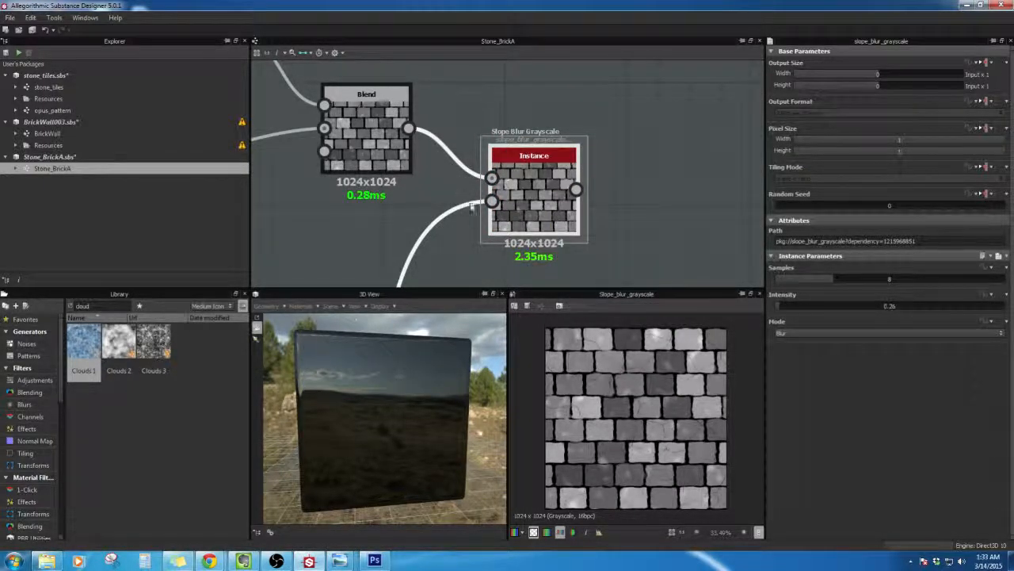
pyautogui.moveTo(780, 311); pyautogui.dragTo(784, 308)
pyautogui.click(805, 333)
pyautogui.click(802, 349)
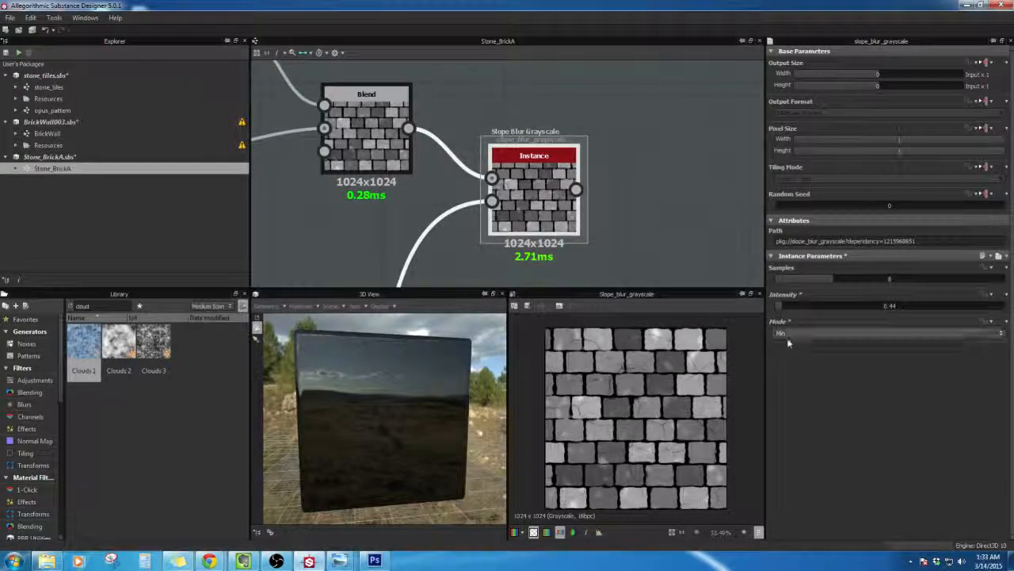
pyautogui.moveTo(785, 308); pyautogui.dragTo(781, 311)
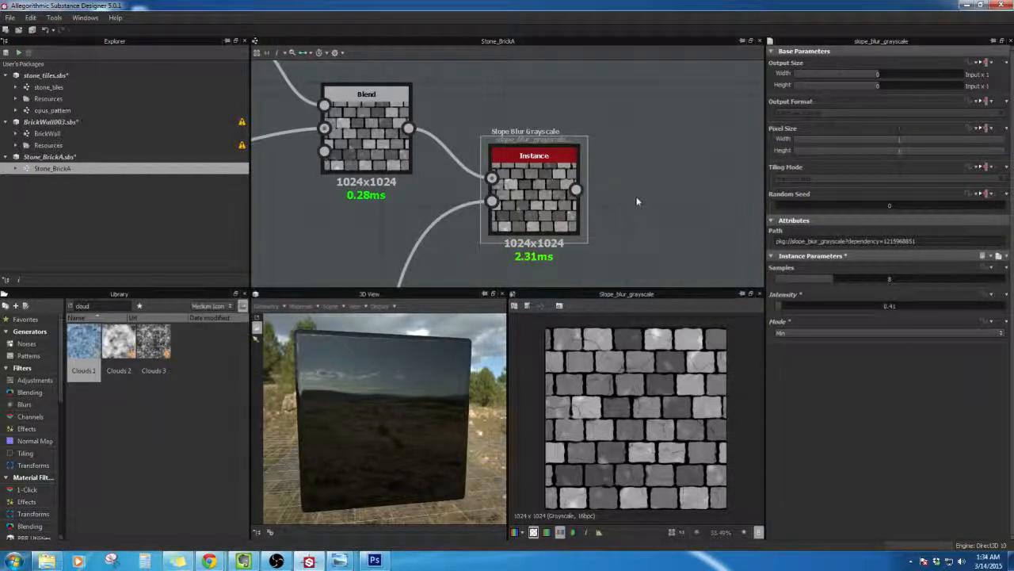
# Step: Check the Samples, Intensity and Mode settings of the chips 2 Slope Blur Grayscale node in the stone_tiles graph
pyautogui.moveTo(611, 281); pyautogui.dragTo(645, 218, button='middle')
pyautogui.doubleClick(84, 87)
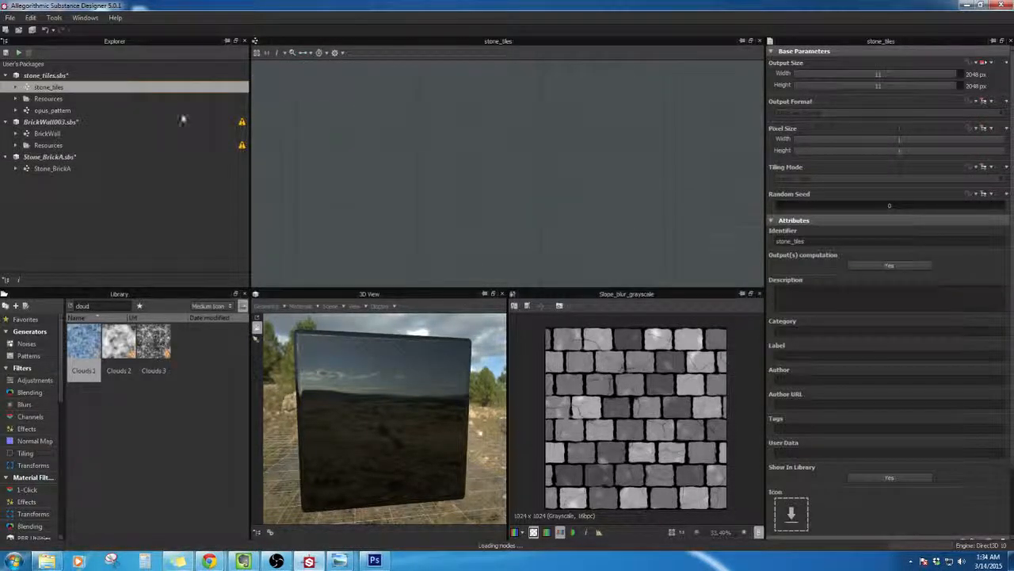
pyautogui.scroll(6, 471, 181)
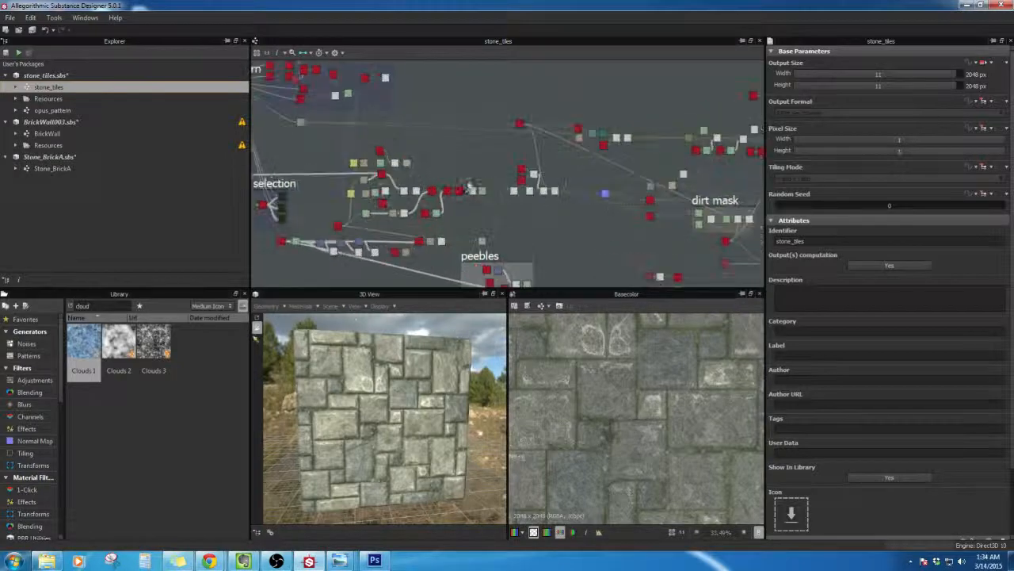
pyautogui.scroll(5, 424, 191)
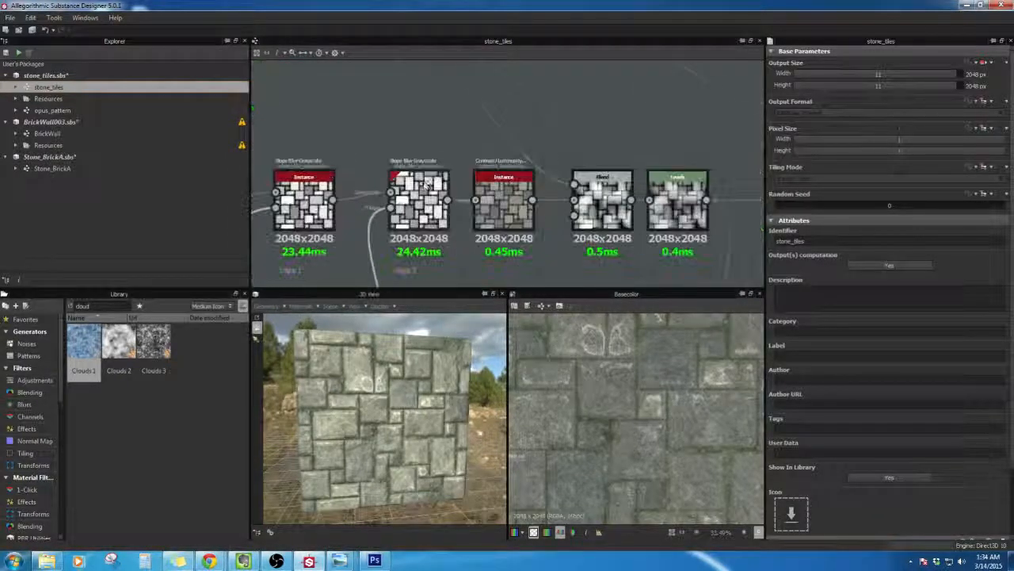
pyautogui.doubleClick(423, 220)
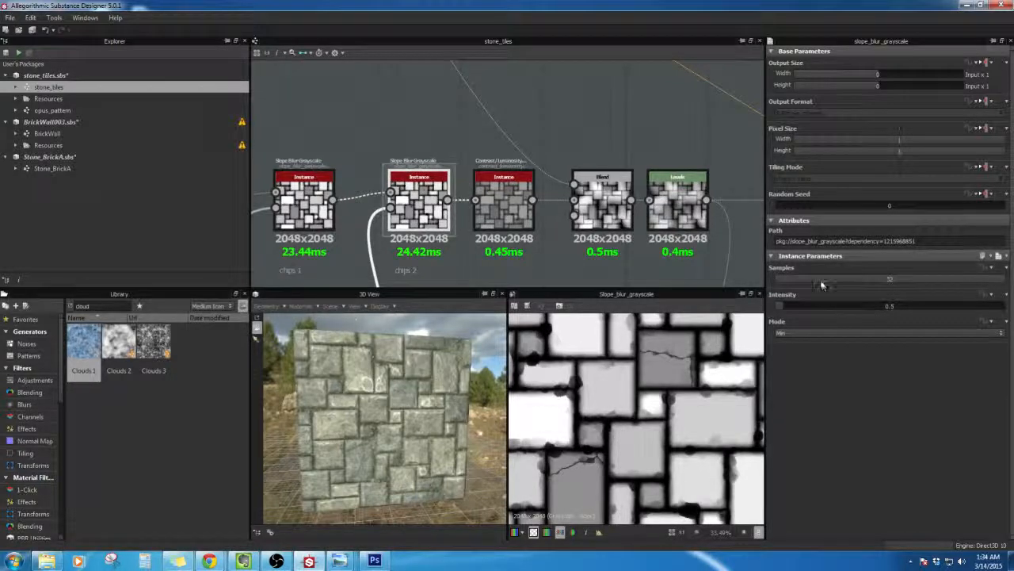
# Step: Return to the Stone_BrickA graph and set its Slope Blur Grayscale node's Samples to 32 and Intensity to 1.25
pyautogui.click(75, 159)
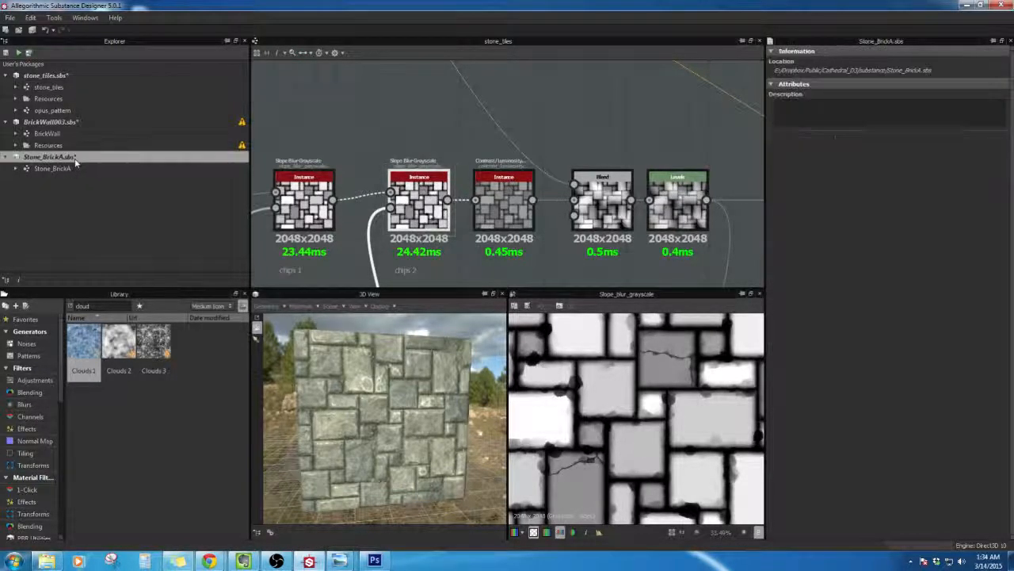
pyautogui.doubleClick(62, 168)
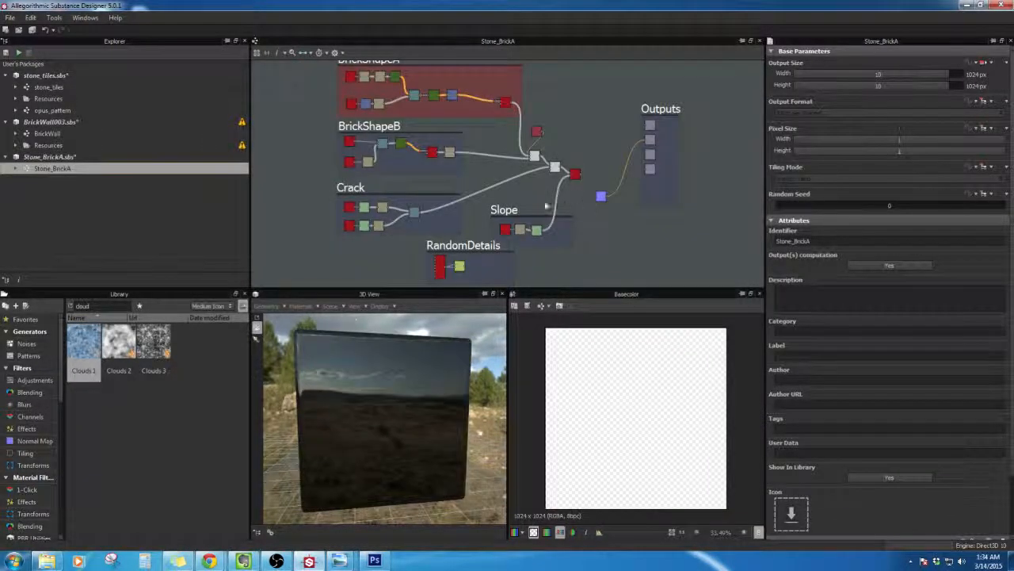
pyautogui.scroll(5, 546, 206)
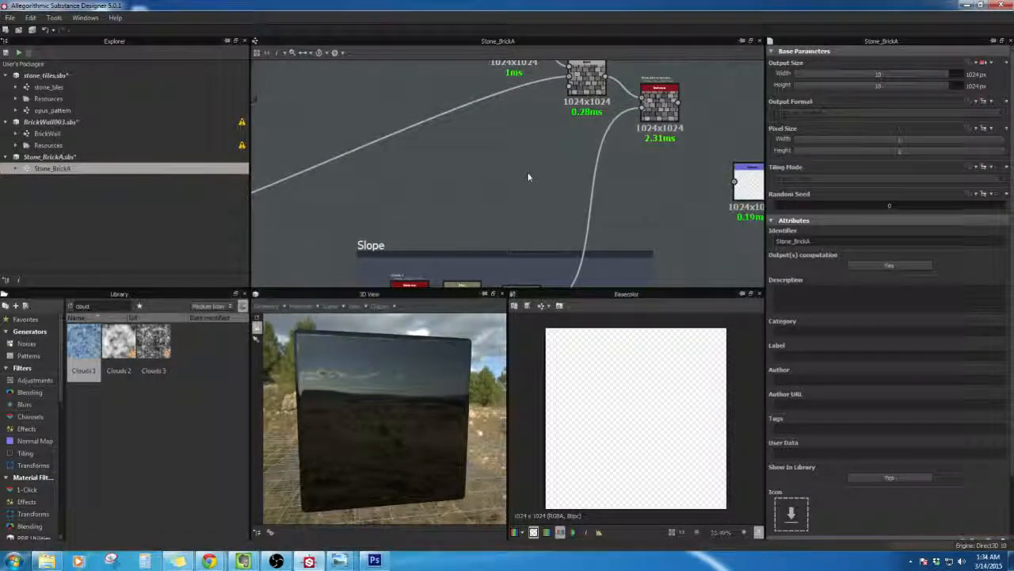
pyautogui.moveTo(529, 258); pyautogui.dragTo(520, 59, button='middle')
pyautogui.moveTo(527, 165); pyautogui.dragTo(544, 243, button='middle')
pyautogui.scroll(3, 545, 244)
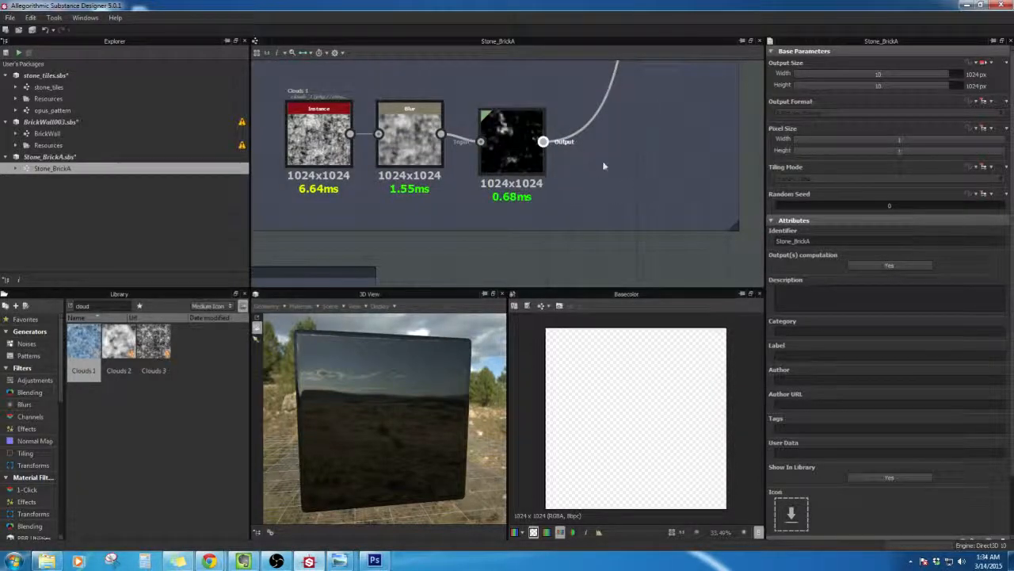
pyautogui.moveTo(621, 136); pyautogui.dragTo(539, 247, button='middle')
pyautogui.moveTo(642, 118); pyautogui.dragTo(565, 269, button='middle')
pyautogui.moveTo(585, 134); pyautogui.dragTo(534, 231, button='middle')
pyautogui.doubleClick(547, 159)
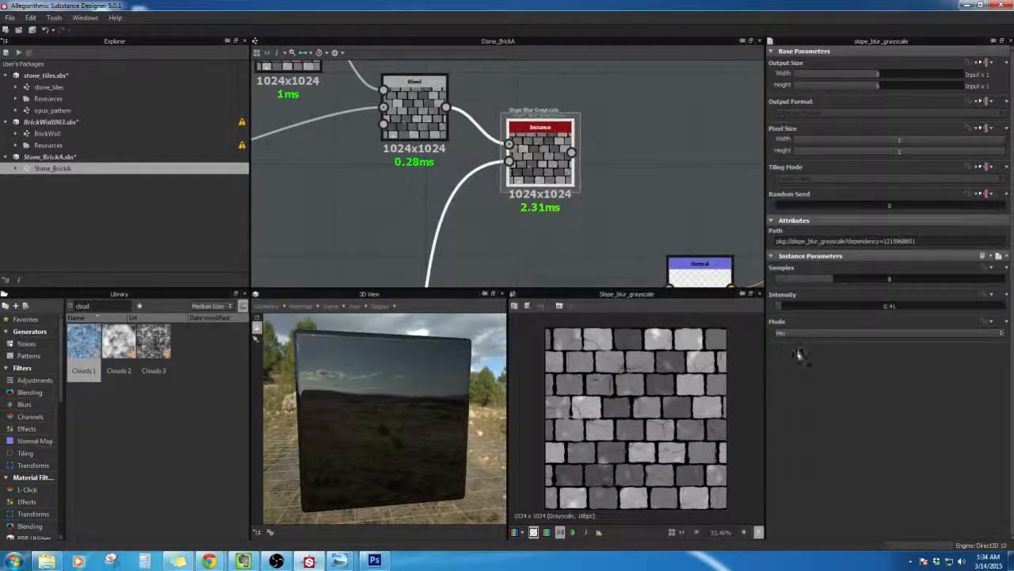
pyautogui.moveTo(856, 279); pyautogui.dragTo(1010, 277)
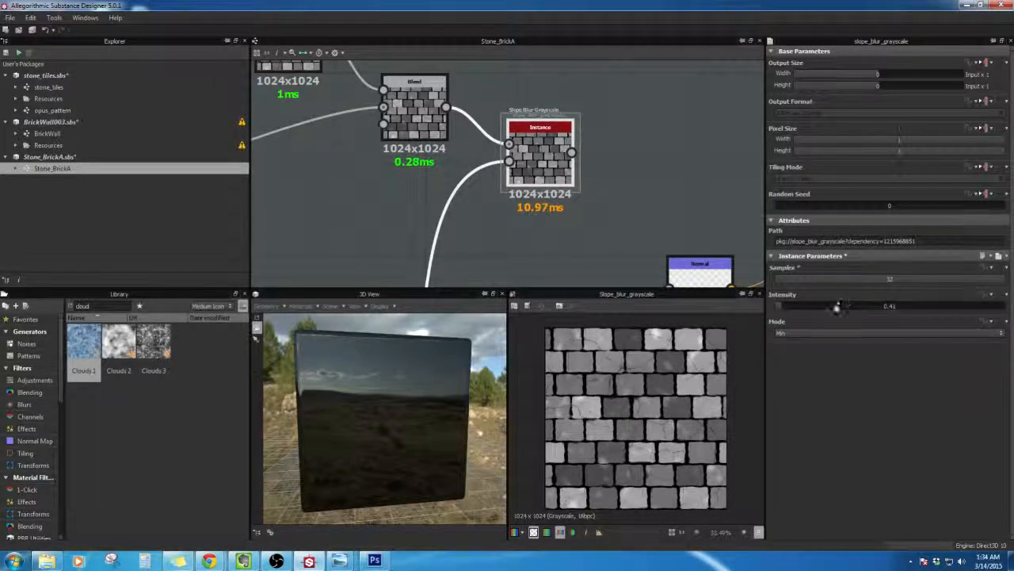
pyautogui.moveTo(795, 305); pyautogui.dragTo(794, 305)
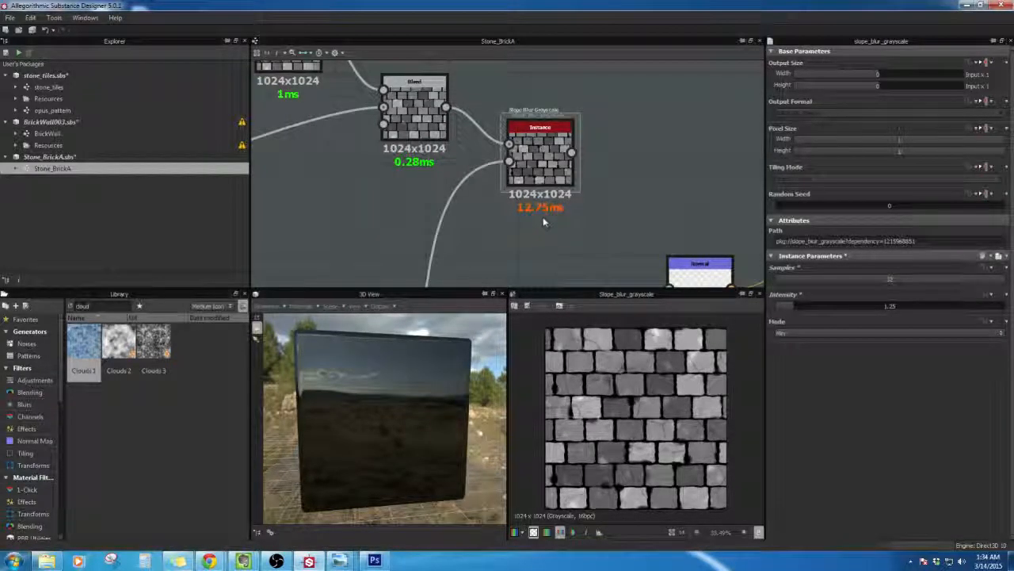
# Step: Set the Stone_BrickA Slope Blur Grayscale node's Samples to 32 and its Intensity to 1.03, checking the chipped brick edges up close
pyautogui.scroll(5, 537, 220)
pyautogui.moveTo(556, 193); pyautogui.dragTo(601, 81, button='middle')
pyautogui.doubleClick(416, 190)
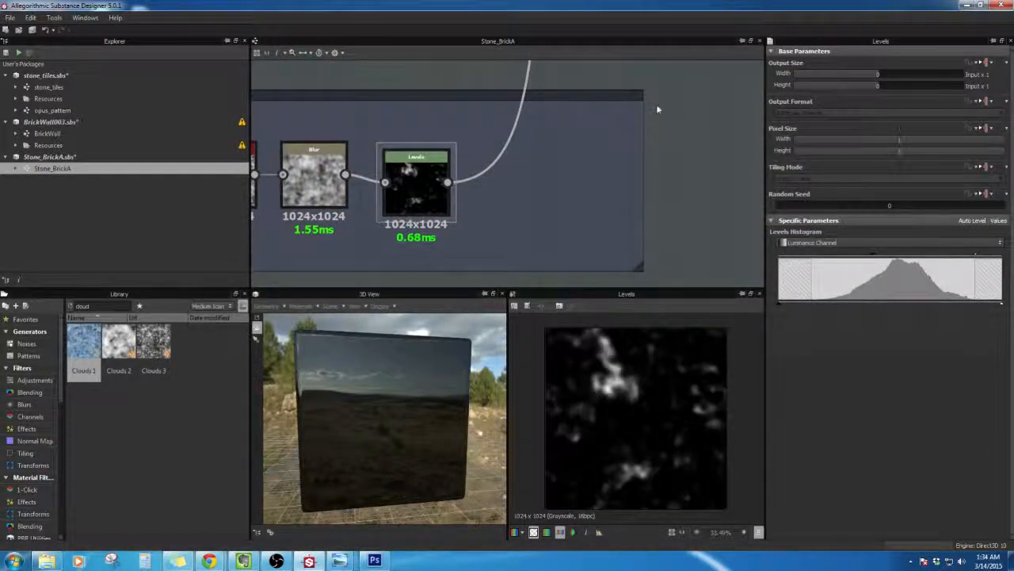
pyautogui.moveTo(658, 98); pyautogui.dragTo(626, 206, button='middle')
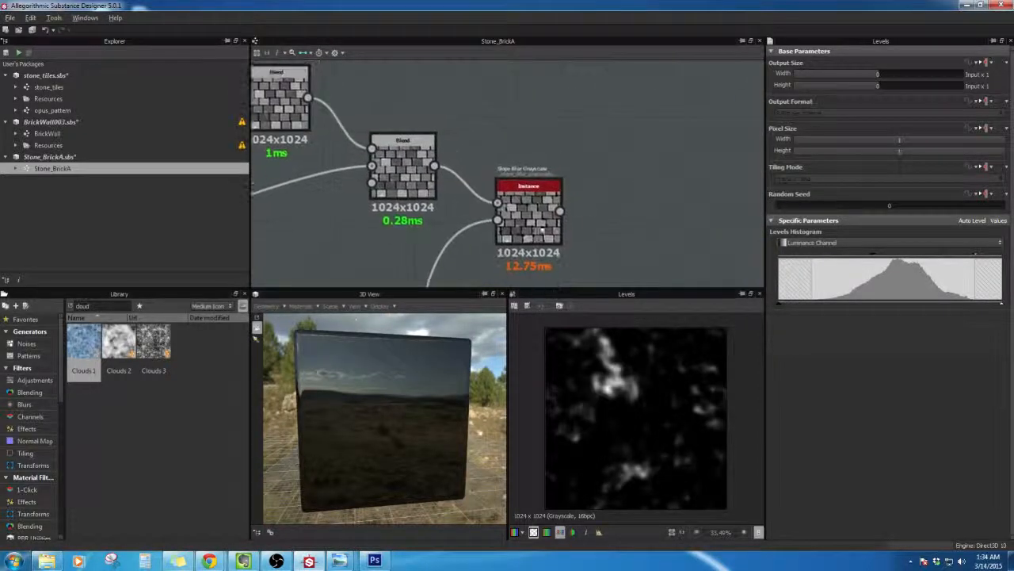
pyautogui.doubleClick(530, 214)
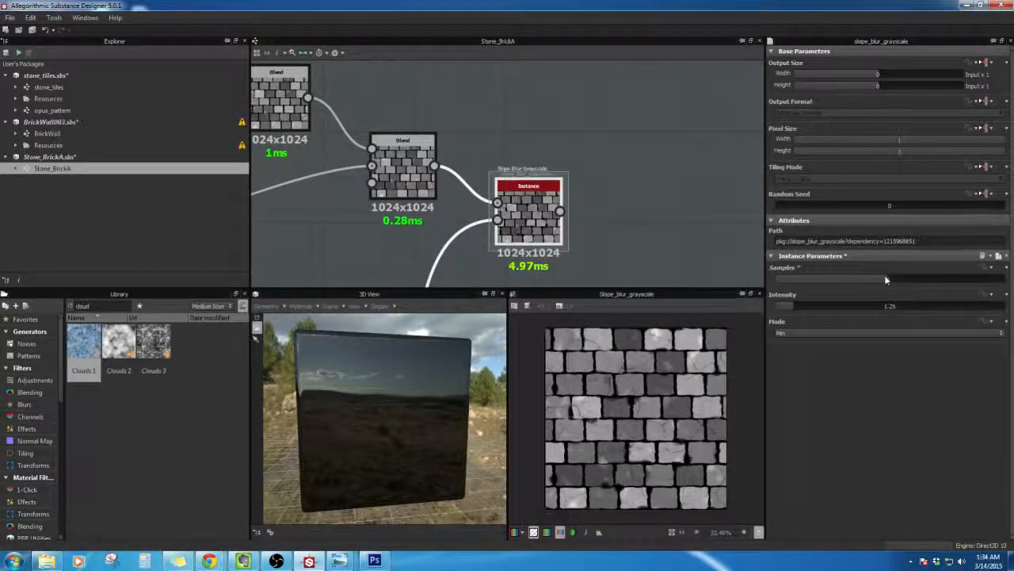
pyautogui.moveTo(886, 279); pyautogui.dragTo(1003, 292)
pyautogui.moveTo(931, 308); pyautogui.dragTo(793, 308)
pyautogui.scroll(5, 617, 437)
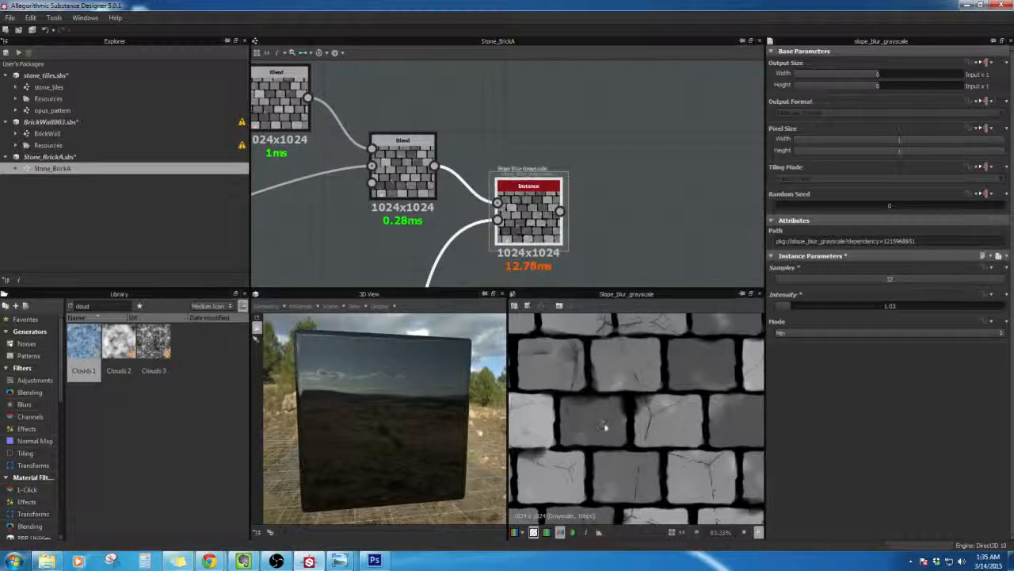
pyautogui.scroll(-2, 632, 425)
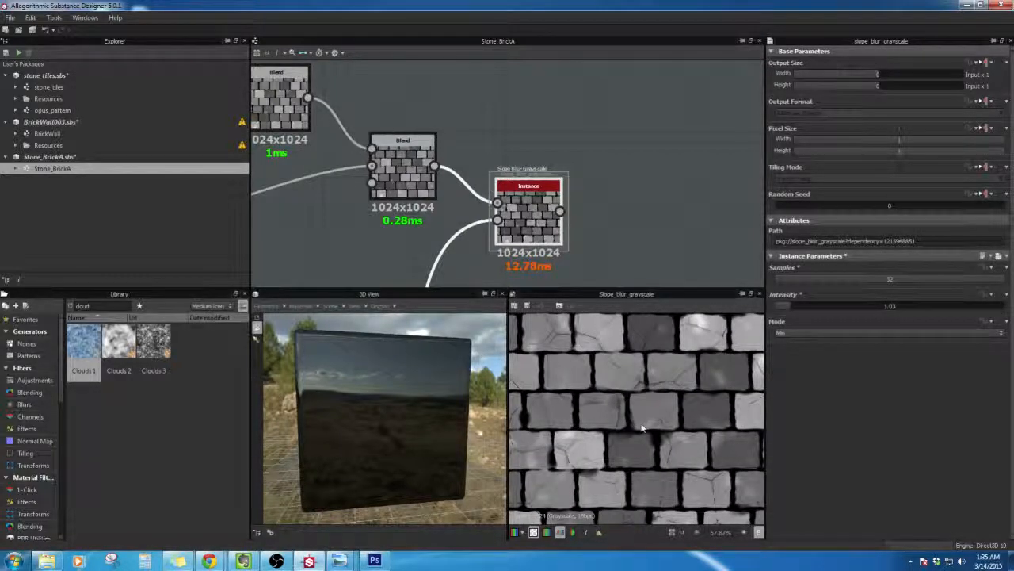
pyautogui.scroll(-2, 642, 428)
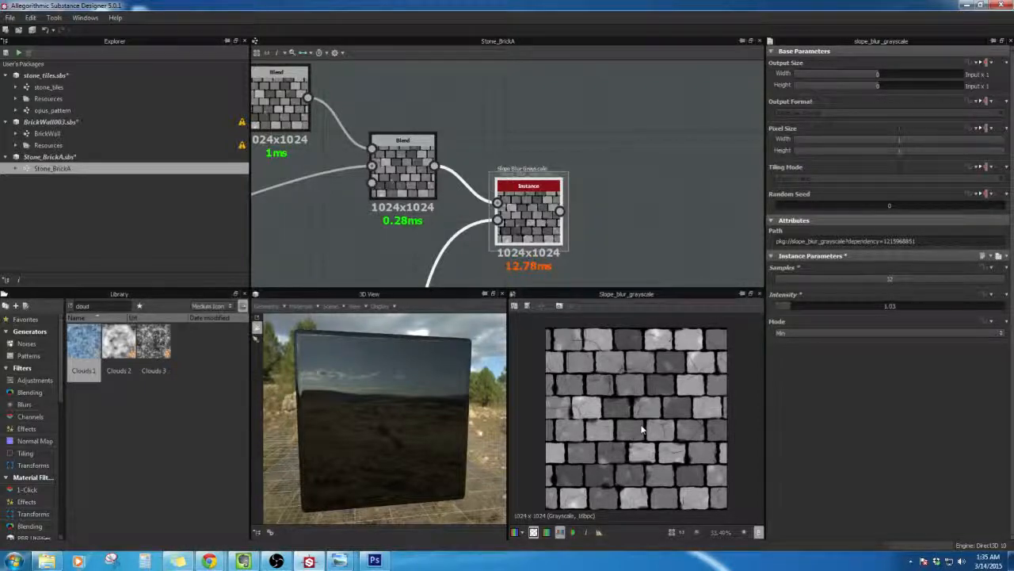
pyautogui.scroll(-1, 643, 428)
pyautogui.scroll(1, 643, 429)
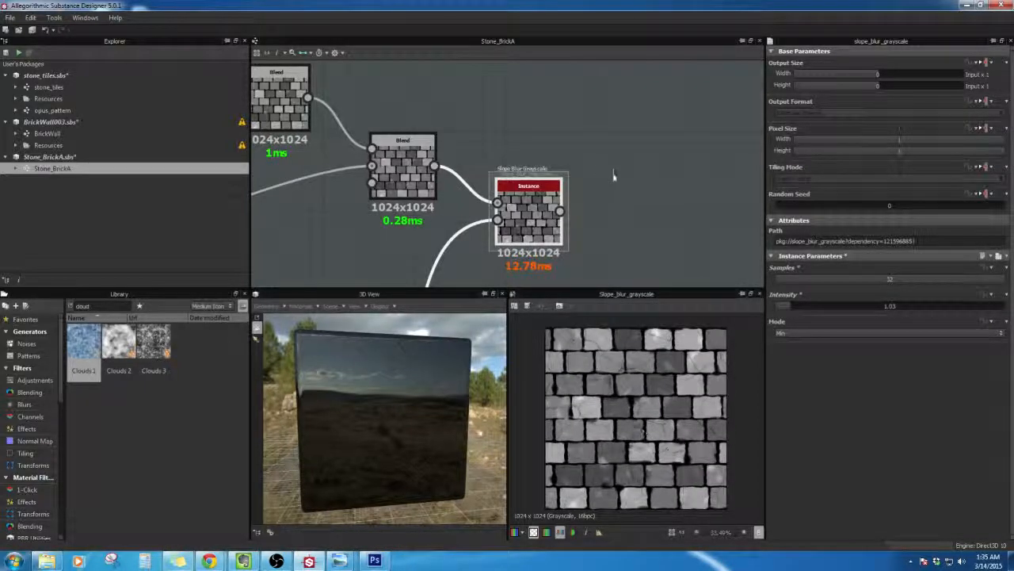
pyautogui.click(649, 201)
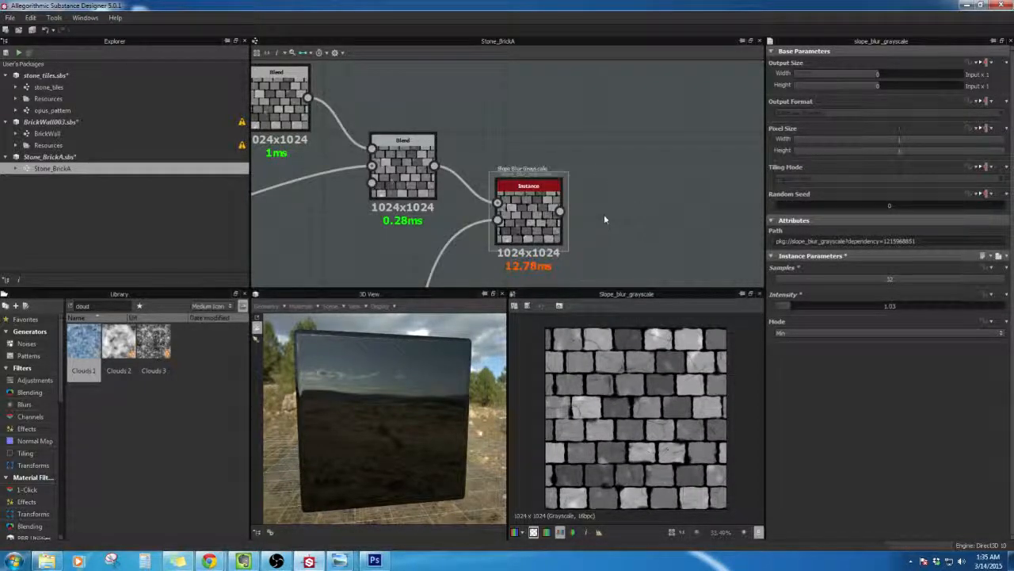
# Step: Review the Slope and RandomDetails frames in the Stone_BrickA graph and save the package
pyautogui.moveTo(611, 243); pyautogui.dragTo(626, 172, button='middle')
pyautogui.moveTo(600, 223); pyautogui.dragTo(626, 138, button='middle')
pyautogui.moveTo(585, 207); pyautogui.dragTo(562, 110, button='middle')
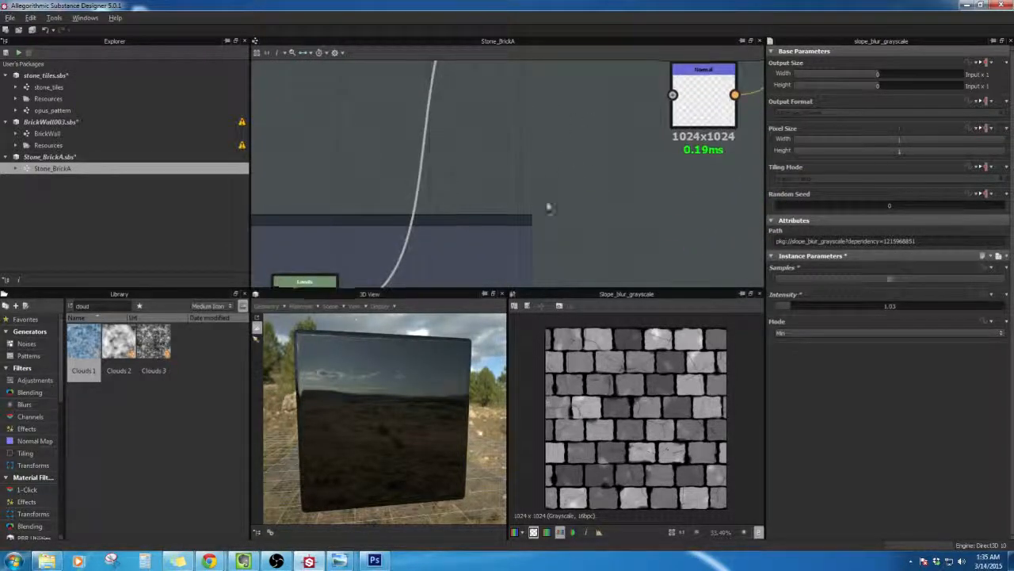
pyautogui.moveTo(533, 216); pyautogui.dragTo(600, 220, button='middle')
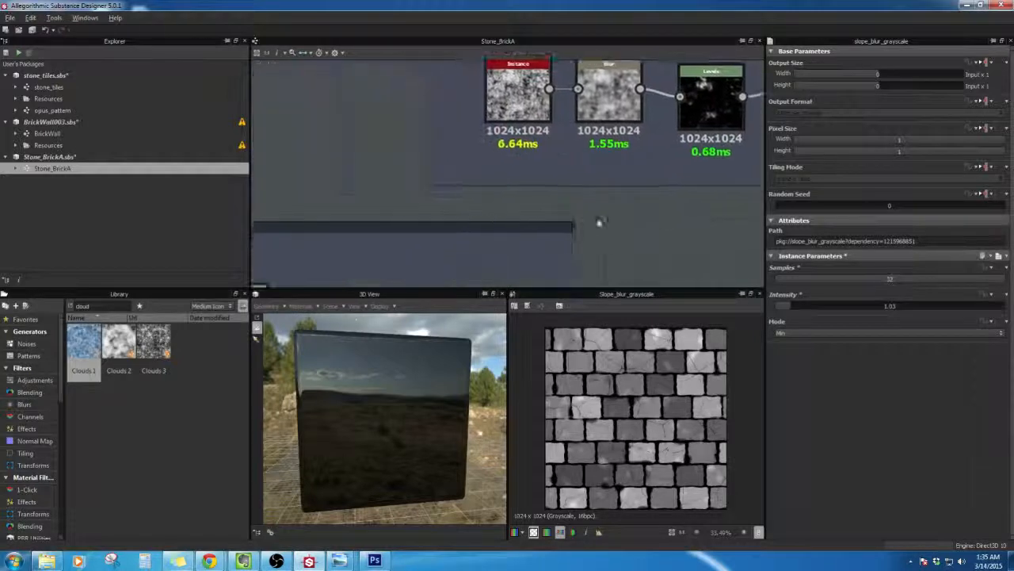
pyautogui.scroll(-2, 467, 211)
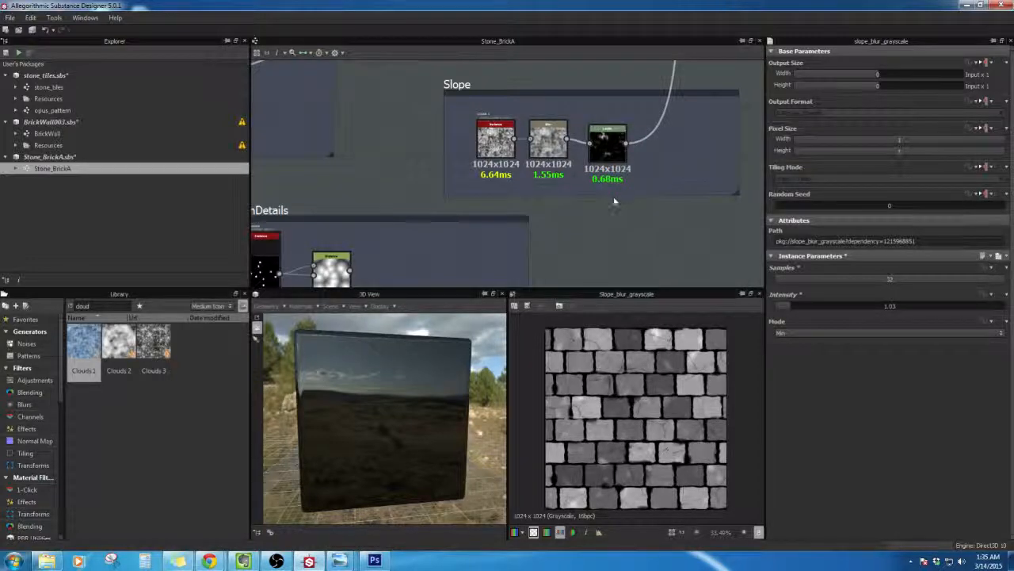
pyautogui.scroll(-2, 609, 211)
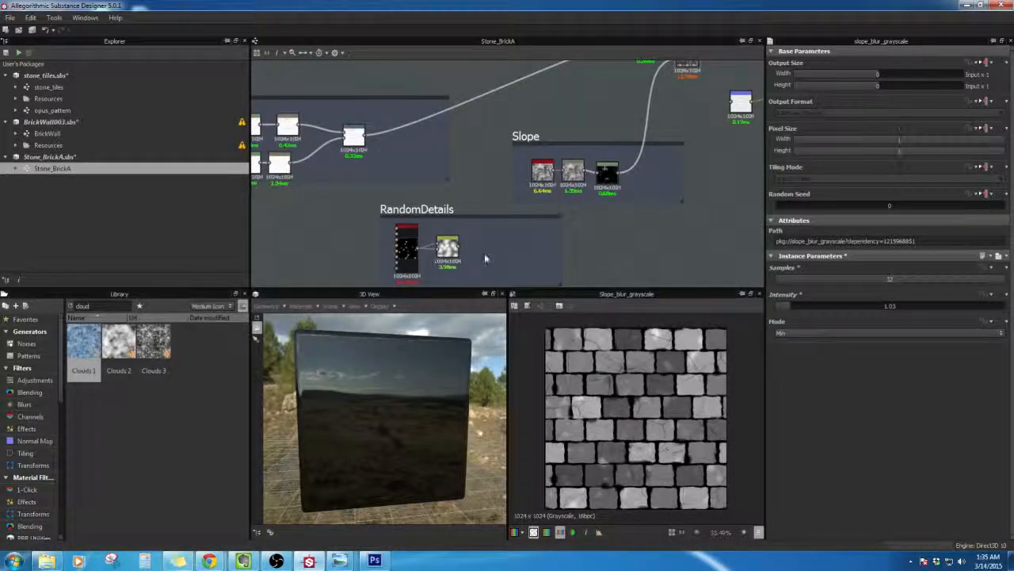
pyautogui.moveTo(607, 259); pyautogui.dragTo(617, 239, button='middle')
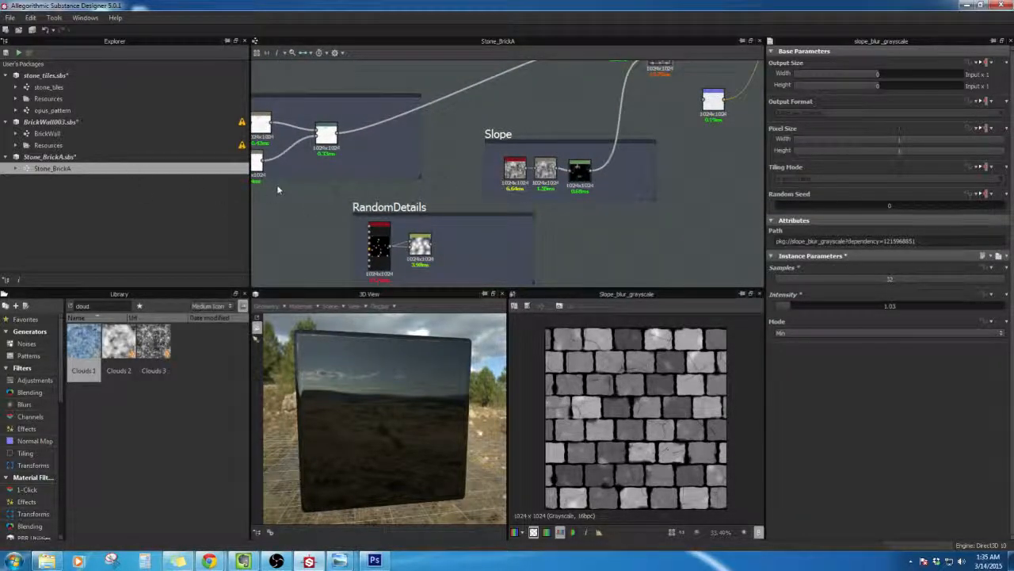
pyautogui.hotkey('ctrl', 's')
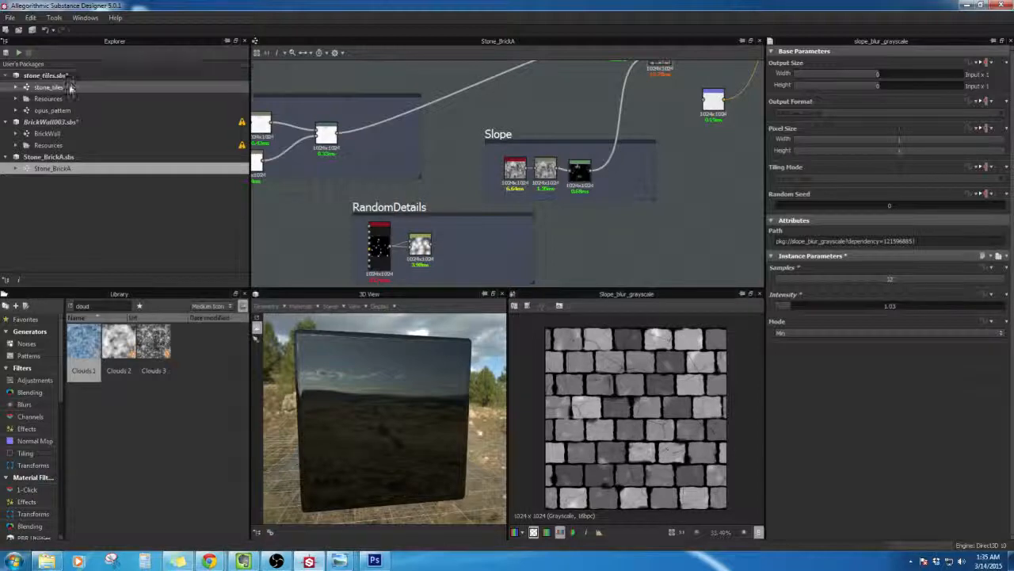
# Step: Open the stone_tiles graph and examine the noise, Blur, Blend and Levels chains that feed the chips 1 and chips 2 slope blurs
pyautogui.doubleClick(65, 87)
pyautogui.scroll(6, 464, 169)
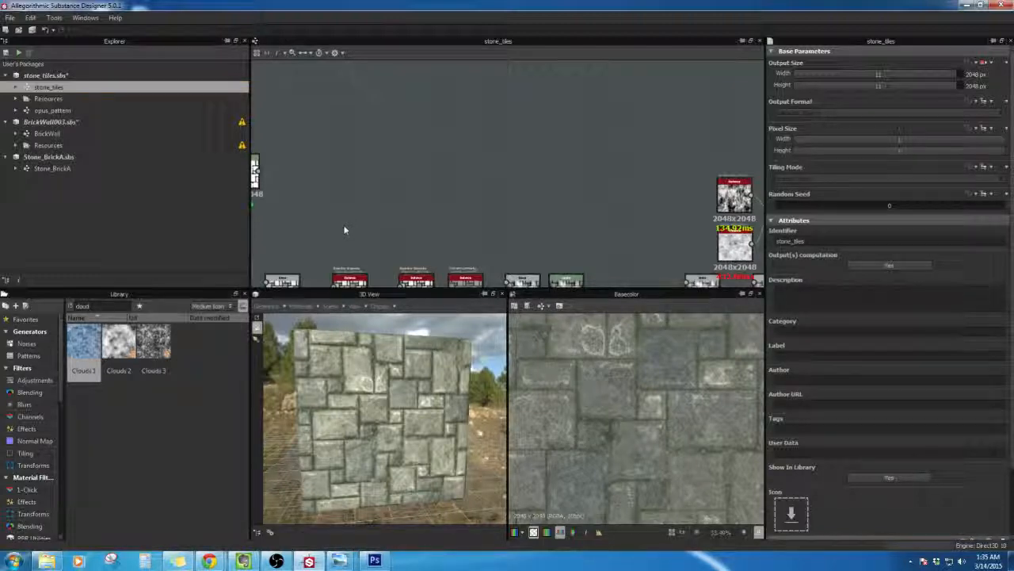
pyautogui.moveTo(390, 206); pyautogui.dragTo(515, 89, button='middle')
pyautogui.moveTo(335, 248); pyautogui.dragTo(528, 165, button='middle')
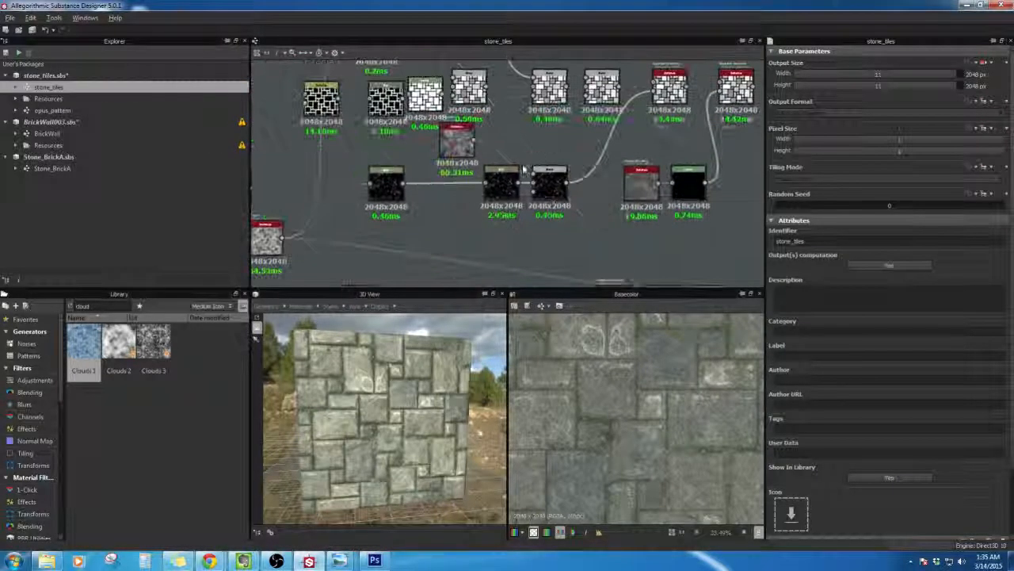
pyautogui.scroll(3, 528, 165)
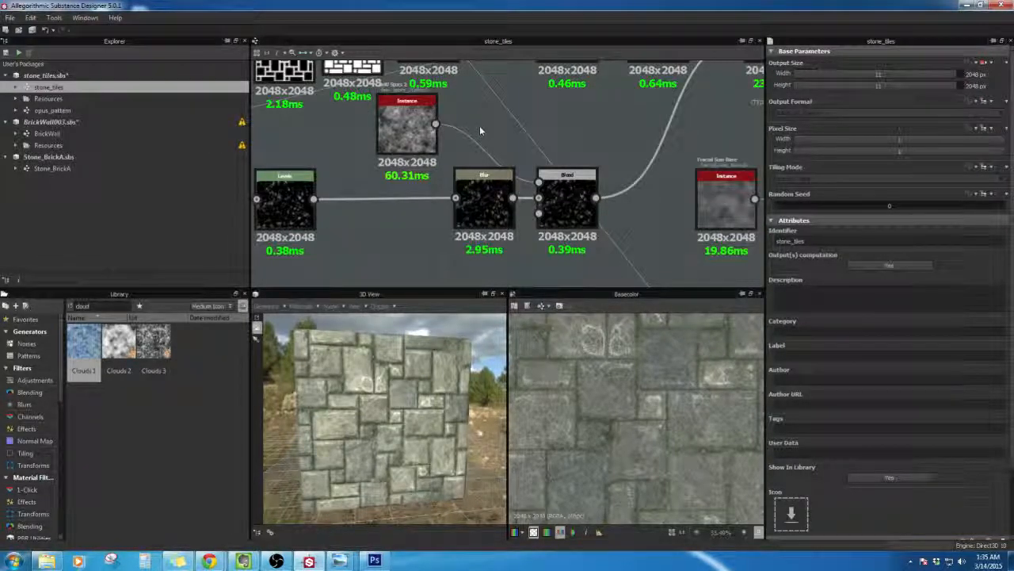
pyautogui.moveTo(512, 146); pyautogui.dragTo(666, 114, button='middle')
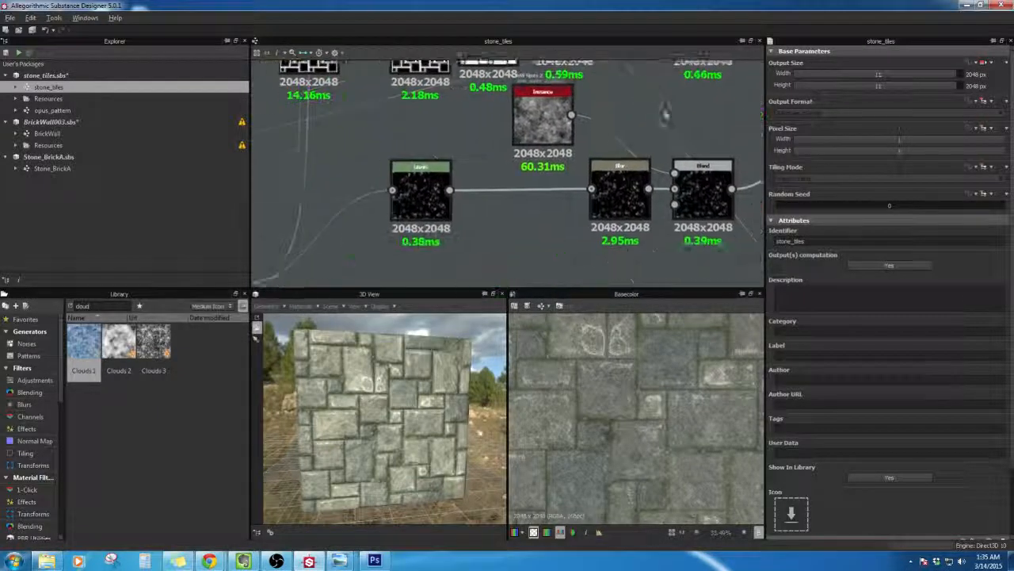
pyautogui.moveTo(498, 202); pyautogui.dragTo(267, 253, button='middle')
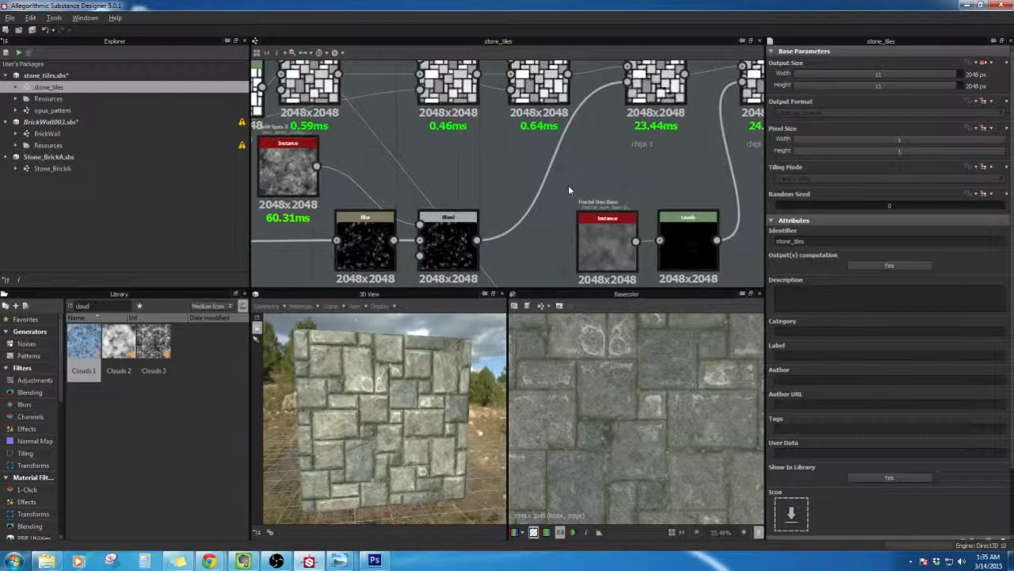
pyautogui.moveTo(642, 138); pyautogui.dragTo(543, 201, button='middle')
pyautogui.moveTo(589, 244); pyautogui.dragTo(616, 181, button='middle')
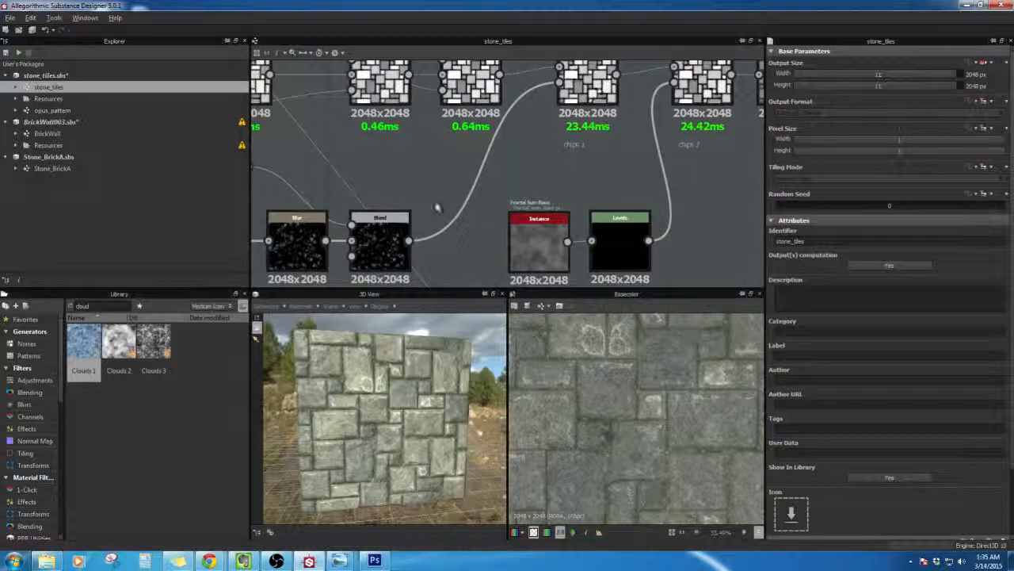
pyautogui.moveTo(536, 179); pyautogui.dragTo(519, 145, button='middle')
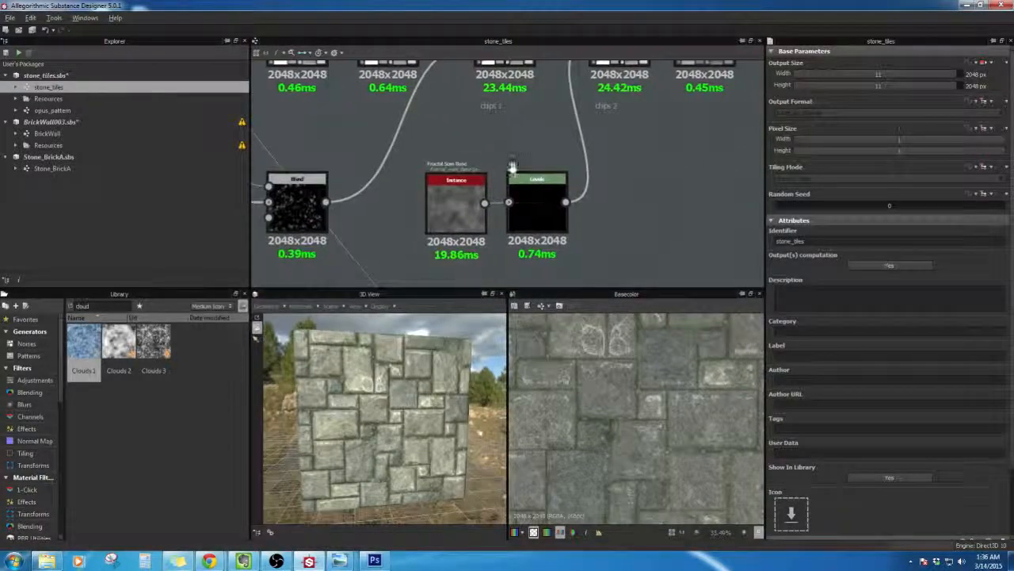
pyautogui.moveTo(621, 139); pyautogui.dragTo(537, 222, button='middle')
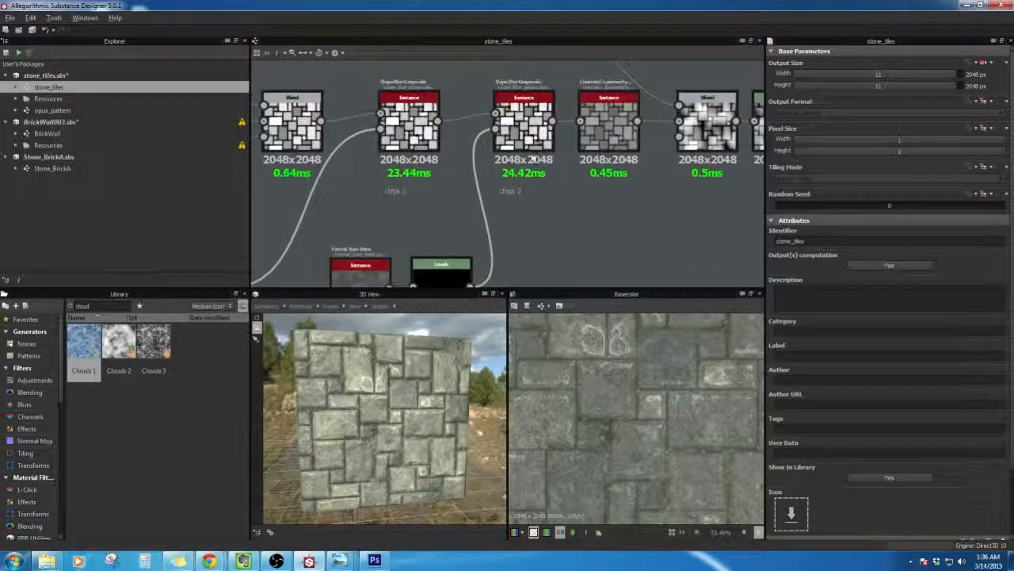
# Step: Compare the outputs and settings of the chips 1, chips 2 and Contrast/Luminosity nodes in stone_tiles
pyautogui.click(394, 140)
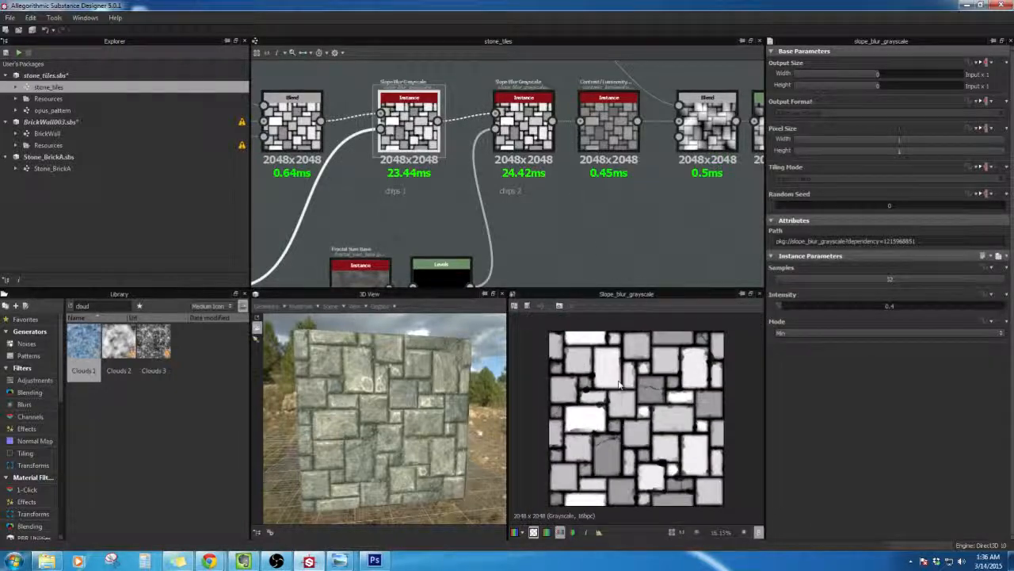
pyautogui.click(519, 134)
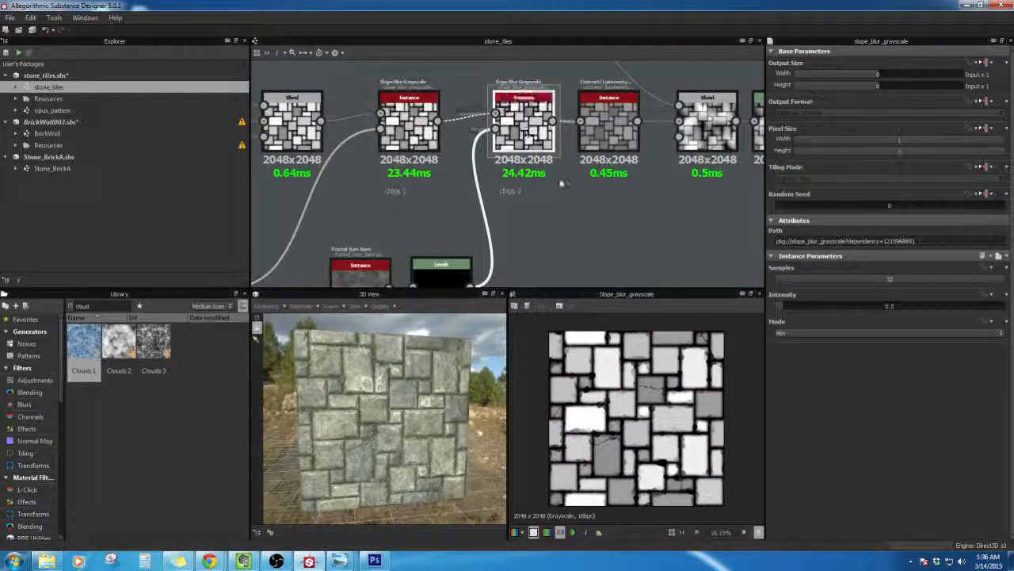
pyautogui.click(601, 143)
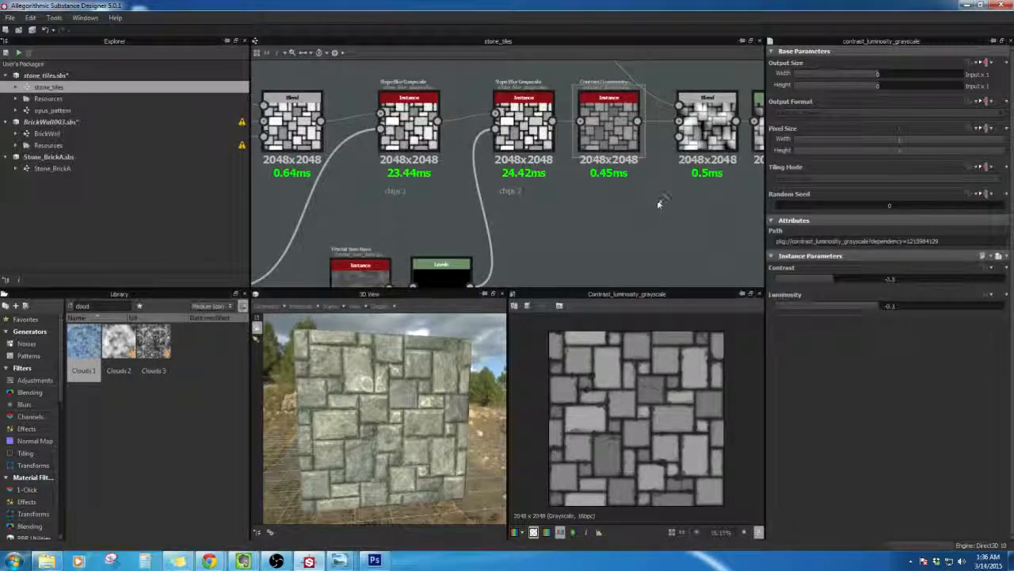
# Step: Inspect the output and histogram of the Levels node following the Blend after Contrast/Luminosity, undoing the accidental node move
pyautogui.moveTo(586, 213); pyautogui.dragTo(518, 206, button='middle')
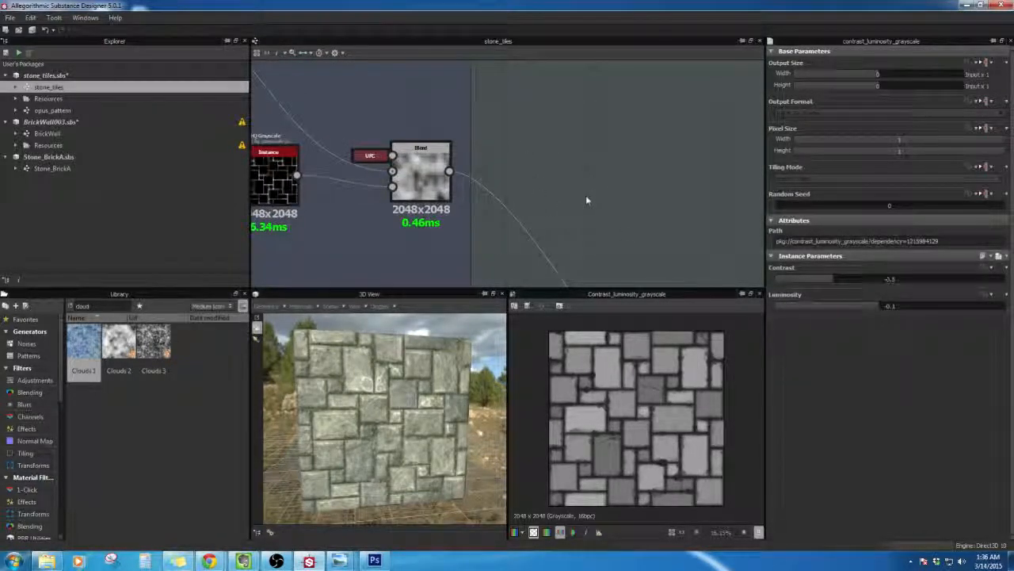
pyautogui.moveTo(623, 243); pyautogui.dragTo(531, 80, button='middle')
pyautogui.click(582, 150)
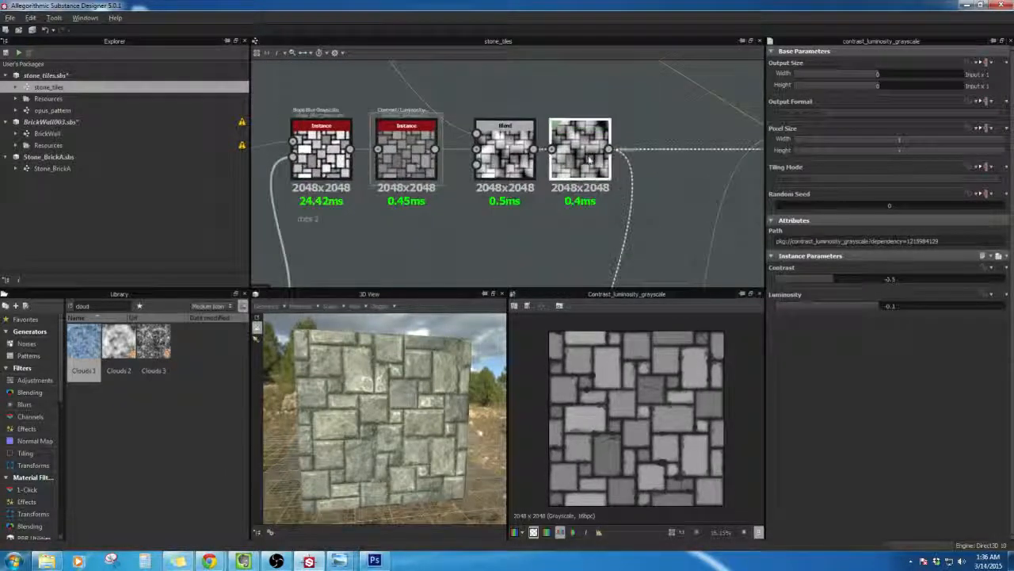
pyautogui.click(694, 234)
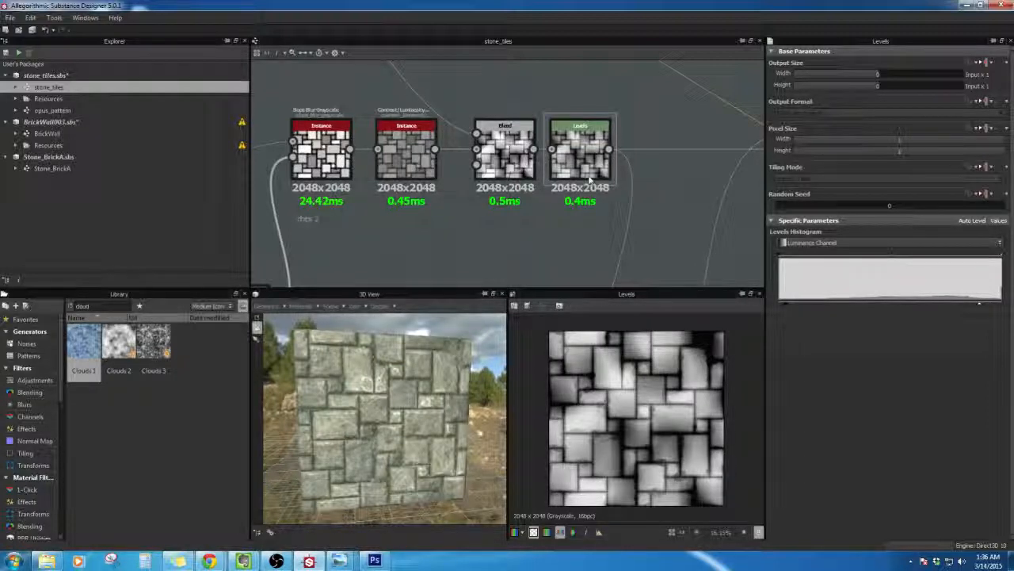
pyautogui.moveTo(590, 184); pyautogui.dragTo(631, 196)
pyautogui.hotkey('ctrl', 'z')
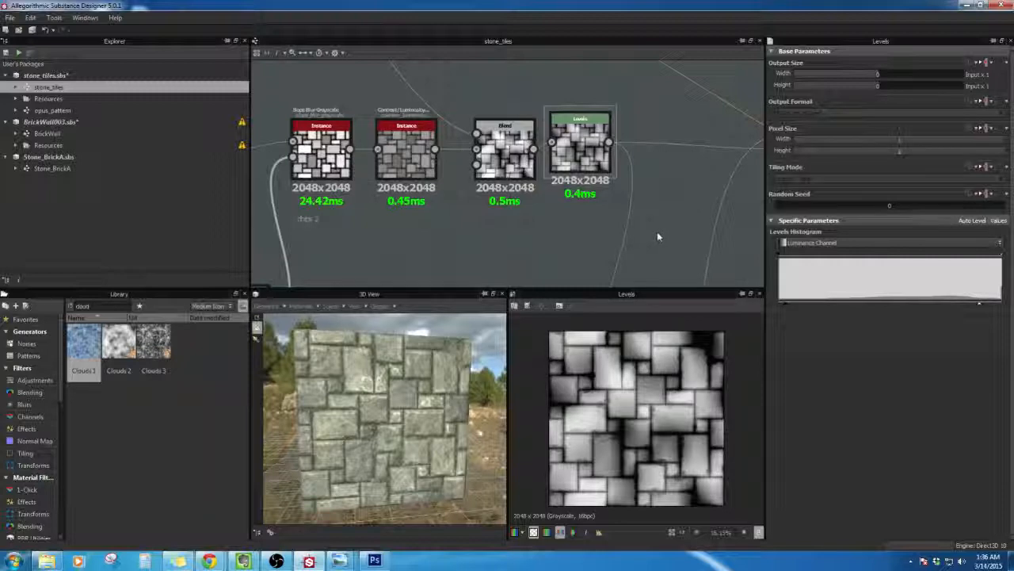
# Step: Inspect the Levels and Blend nodes that build the gap mask for the Tile Sampler in the peebles frame
pyautogui.moveTo(653, 272); pyautogui.dragTo(653, 78, button='middle')
pyautogui.moveTo(616, 262); pyautogui.dragTo(653, 99, button='middle')
pyautogui.doubleClick(542, 136)
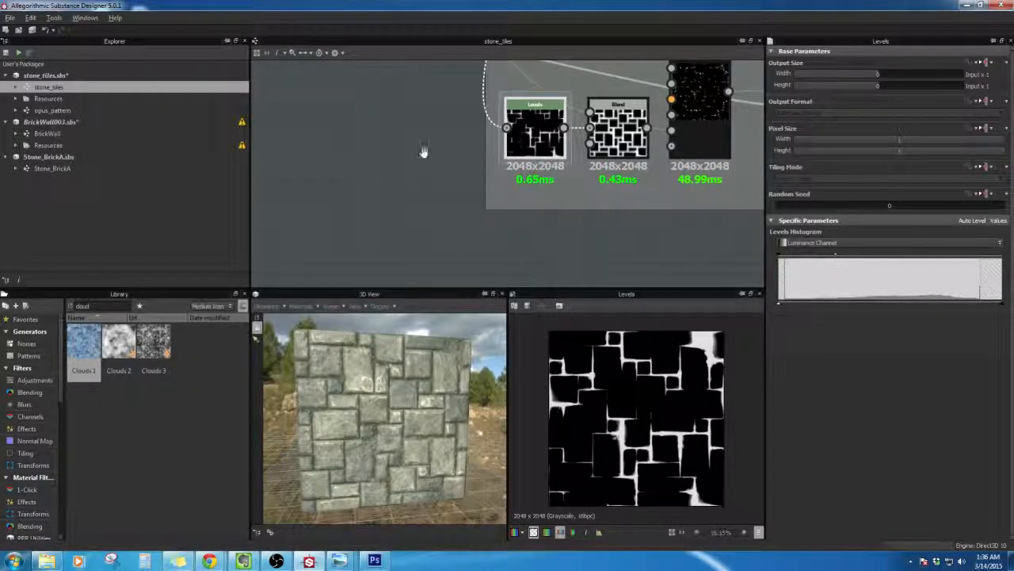
pyautogui.moveTo(423, 151); pyautogui.dragTo(361, 387, button='middle')
pyautogui.moveTo(454, 232); pyautogui.dragTo(440, 96, button='middle')
pyautogui.click(547, 223)
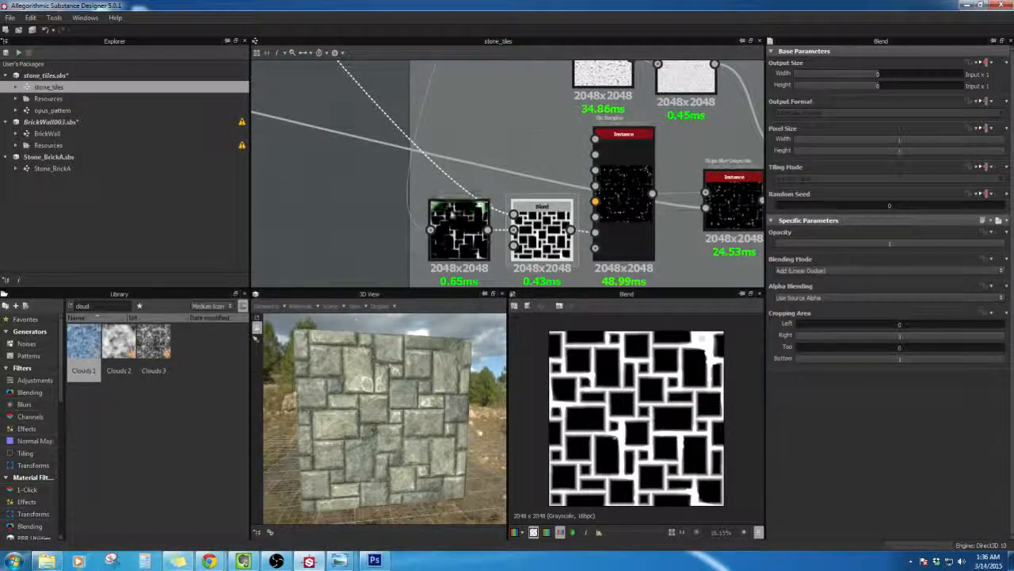
# Step: Look over the stone_tiles layout around the peebles and mask selection frames, and reopen the Stone_BrickA graph
pyautogui.scroll(-6, 361, 130)
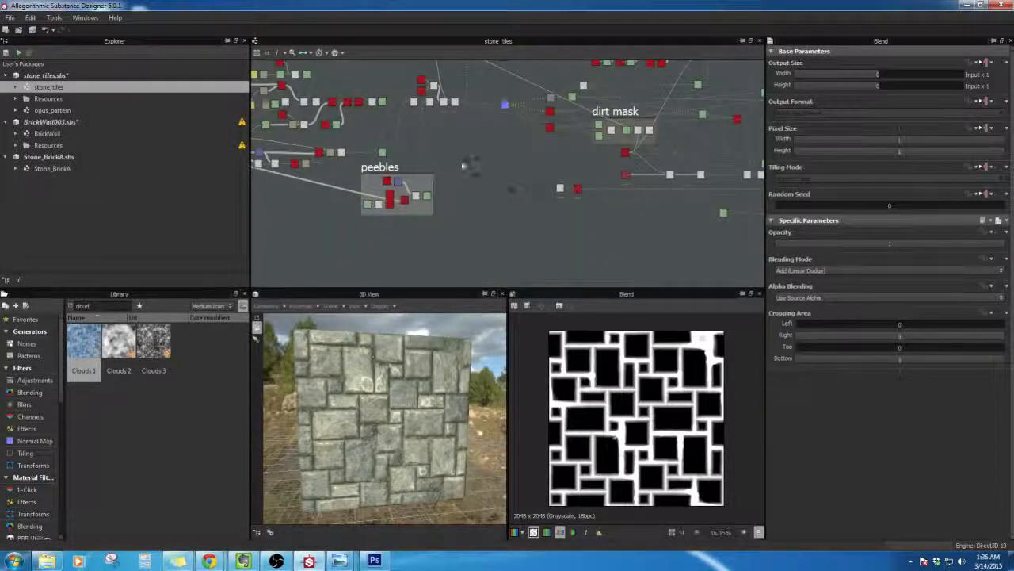
pyautogui.moveTo(340, 117); pyautogui.dragTo(431, 157, button='middle')
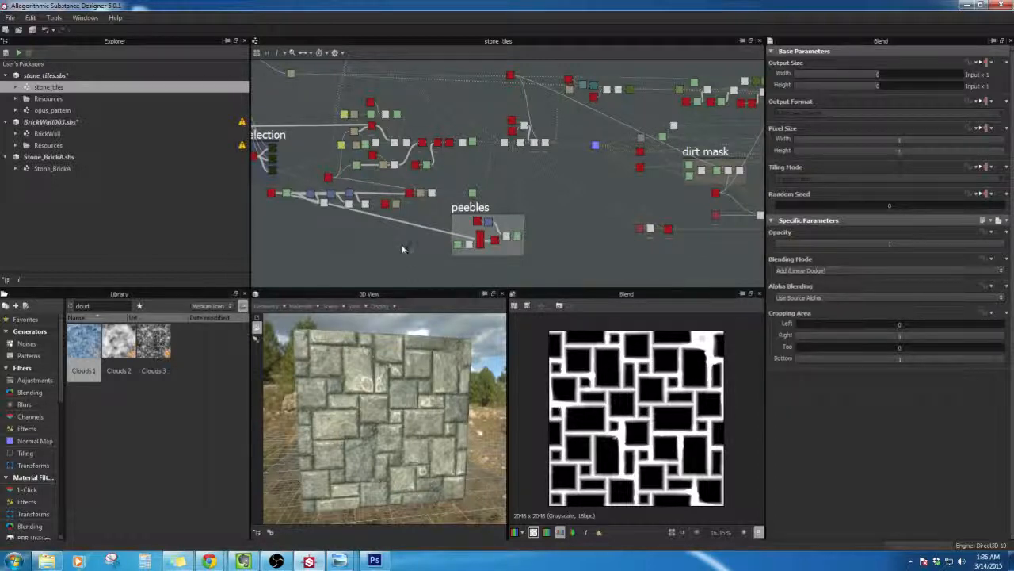
pyautogui.moveTo(426, 257); pyautogui.dragTo(500, 260, button='middle')
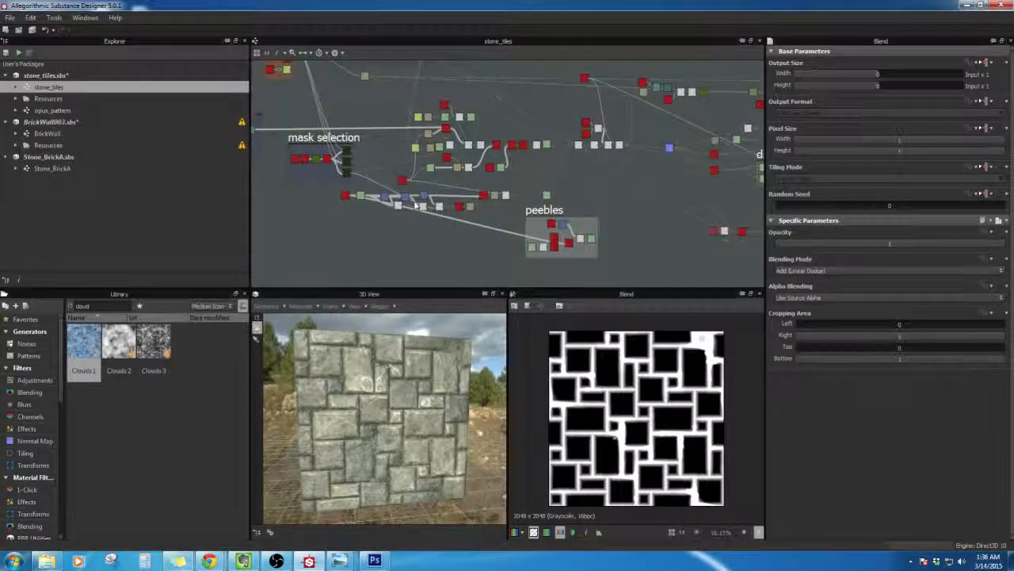
pyautogui.doubleClick(66, 169)
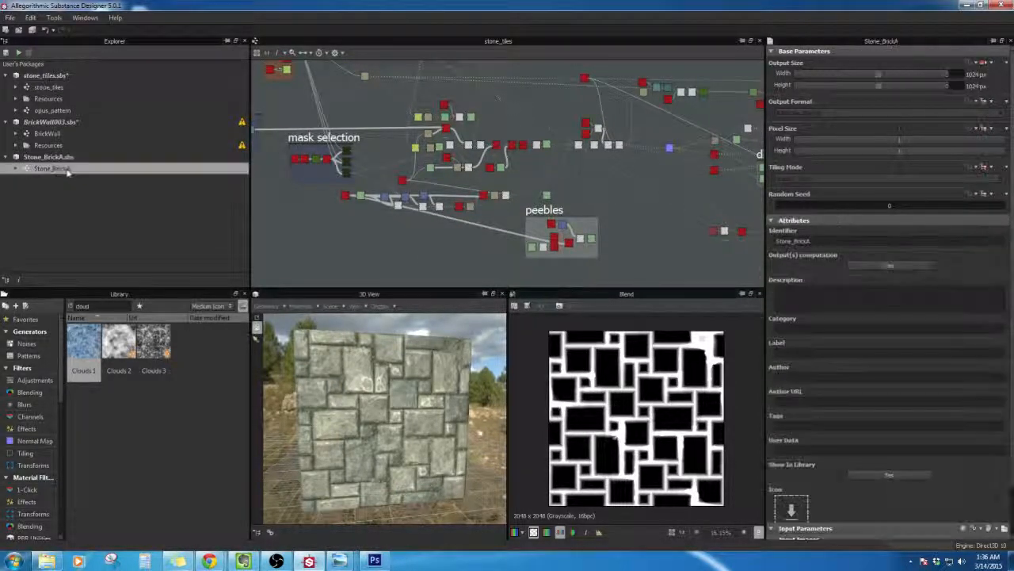
# Step: Connect the final node fed by the Slope frame to the Basecolor output and the Normal node, and inspect the bricks on the 3D cube
pyautogui.scroll(5, 508, 190)
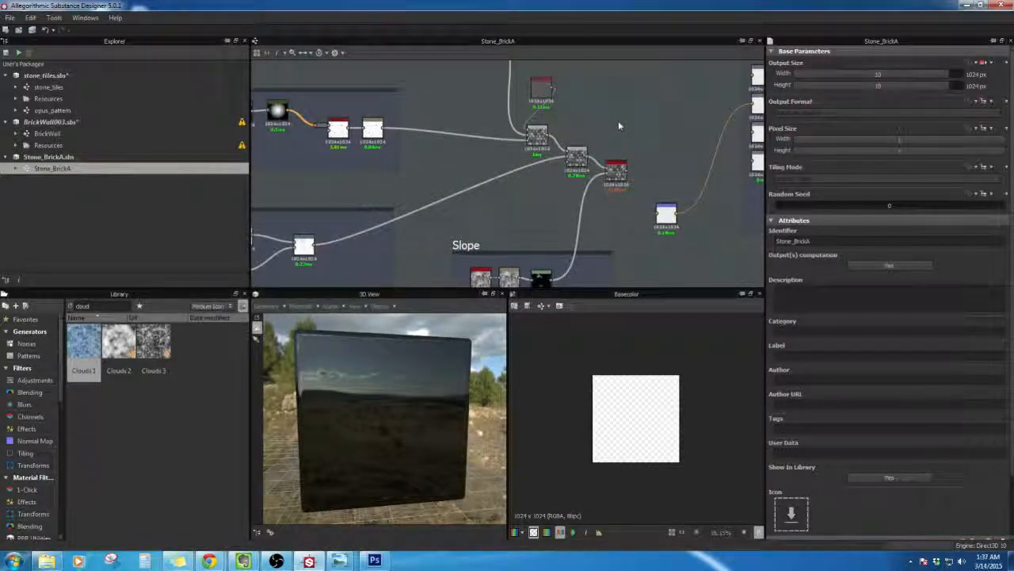
pyautogui.moveTo(627, 141); pyautogui.dragTo(609, 145, button='middle')
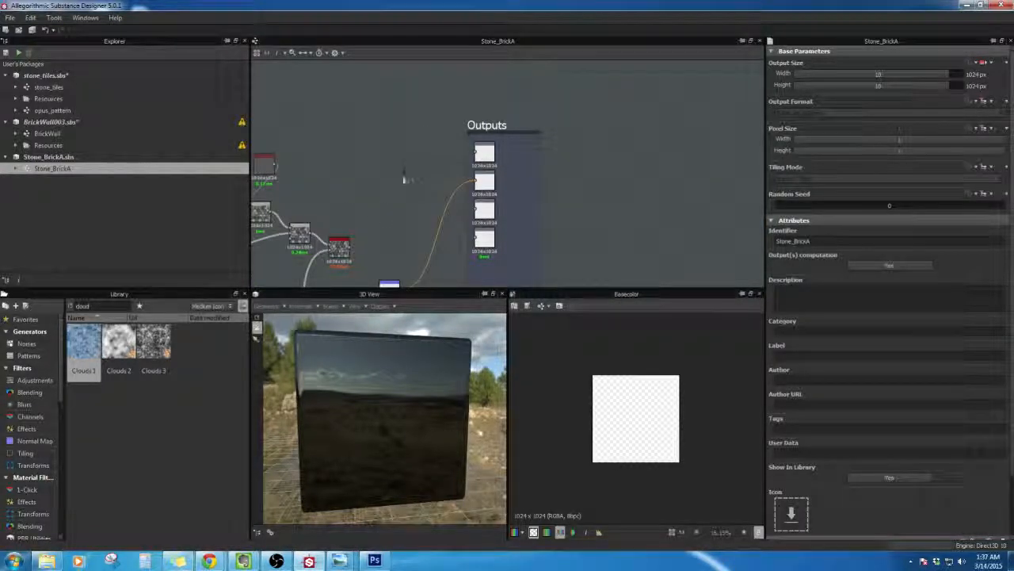
pyautogui.moveTo(401, 197); pyautogui.dragTo(423, 212, button='middle')
pyautogui.moveTo(407, 191); pyautogui.dragTo(529, 101)
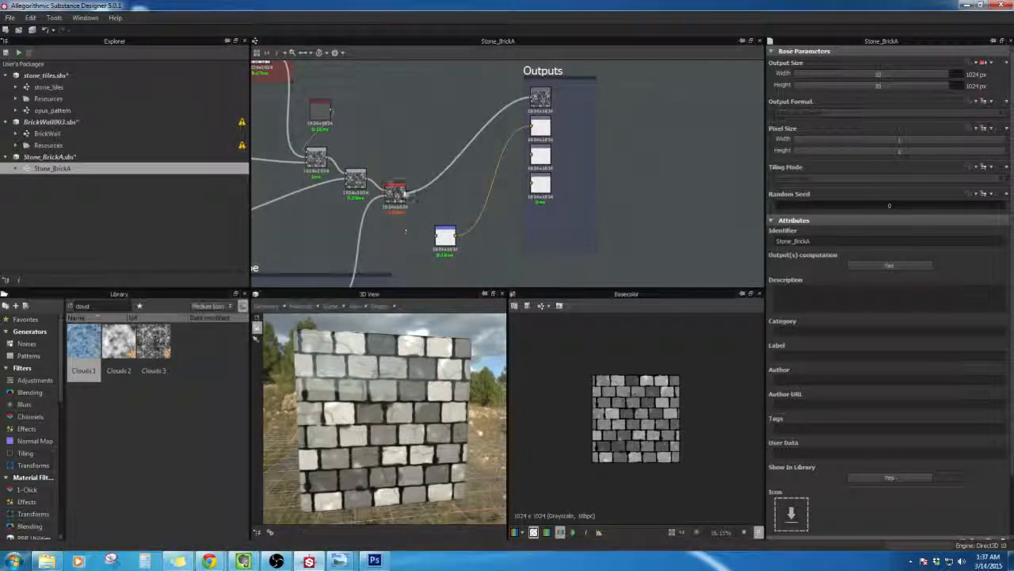
pyautogui.click(440, 237)
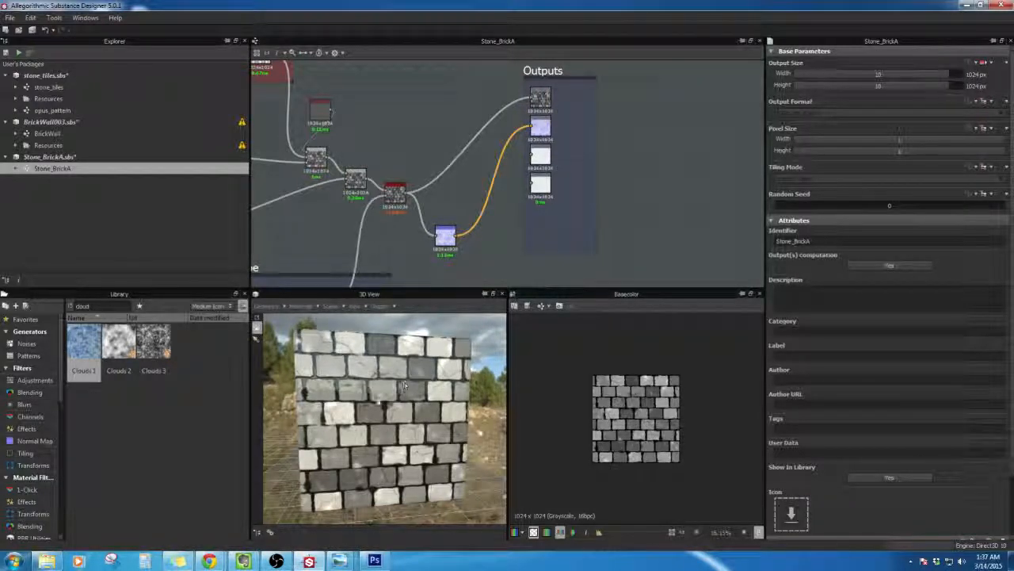
pyautogui.scroll(5, 386, 372)
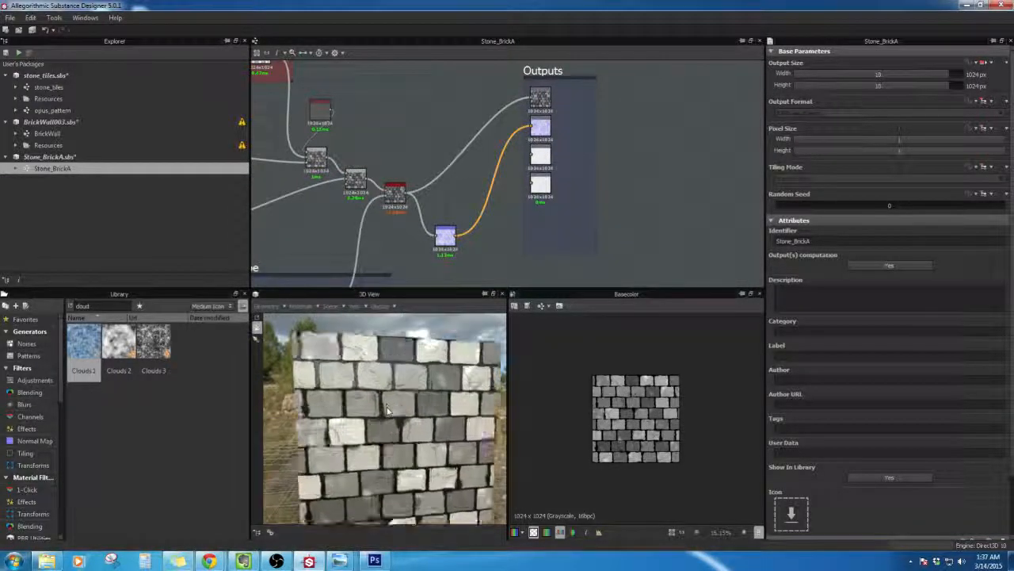
pyautogui.moveTo(367, 416); pyautogui.dragTo(386, 460)
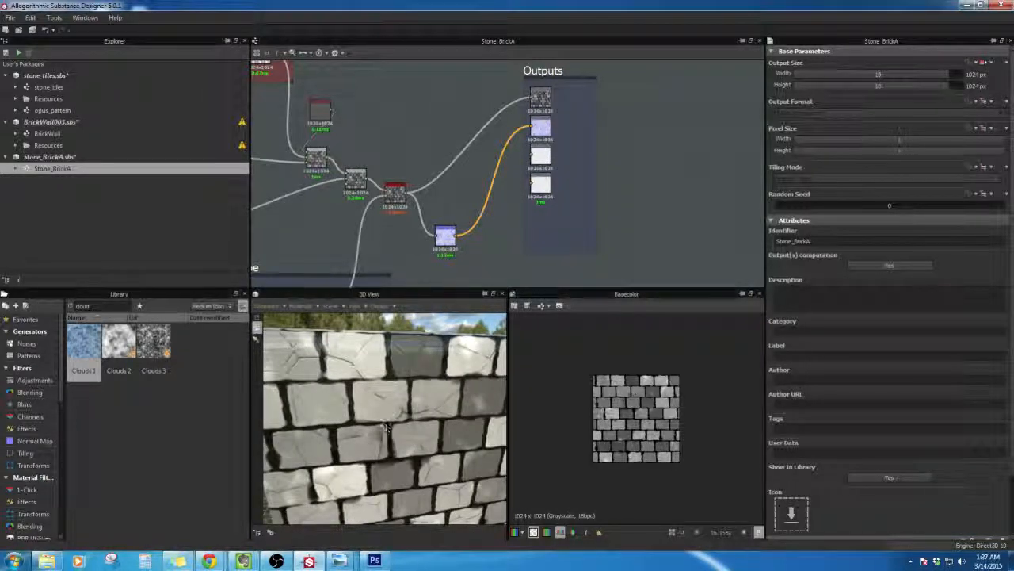
pyautogui.moveTo(387, 430); pyautogui.dragTo(411, 414)
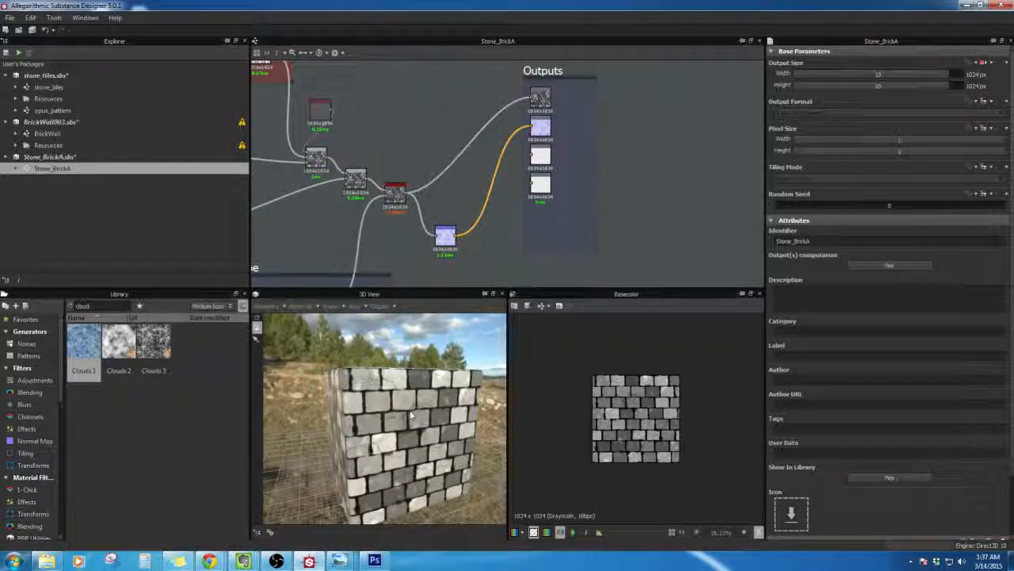